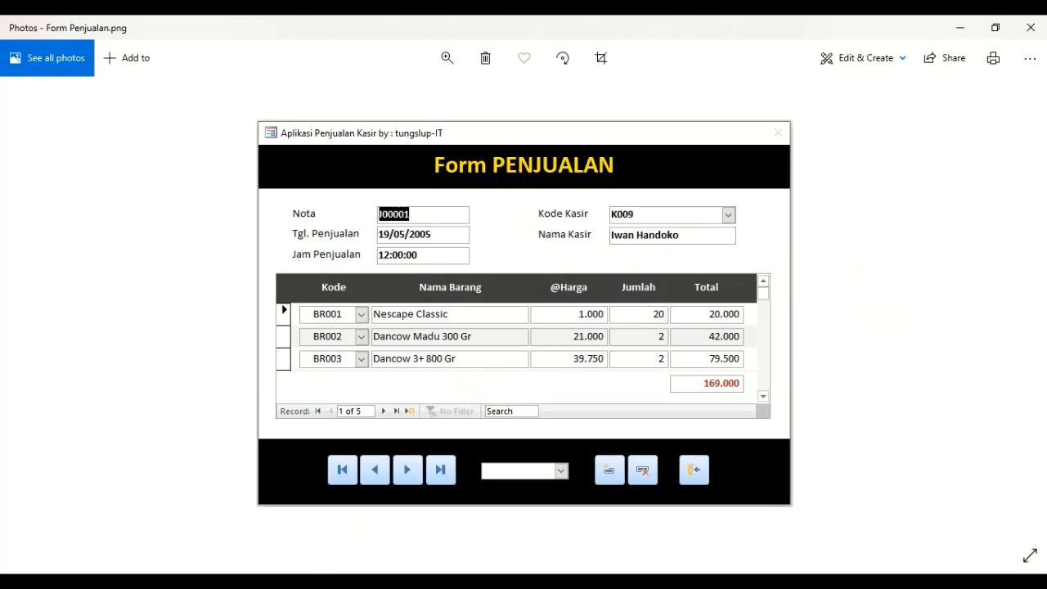
# Switch to the Aplikasi Penjualan Kasir database in Access and start the Form Wizard.
pyautogui.click(336, 583)
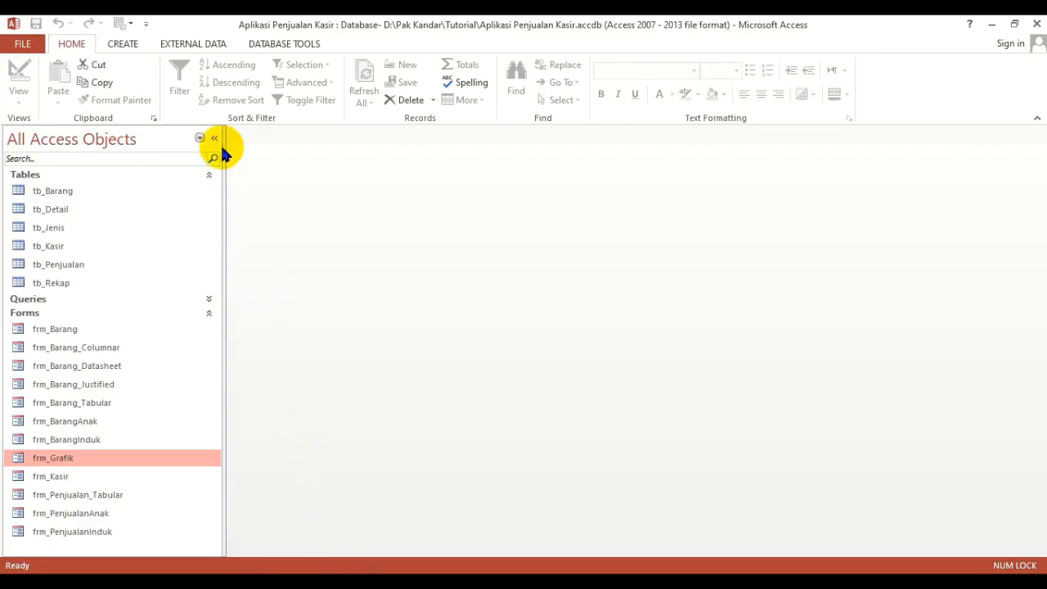
pyautogui.click(122, 45)
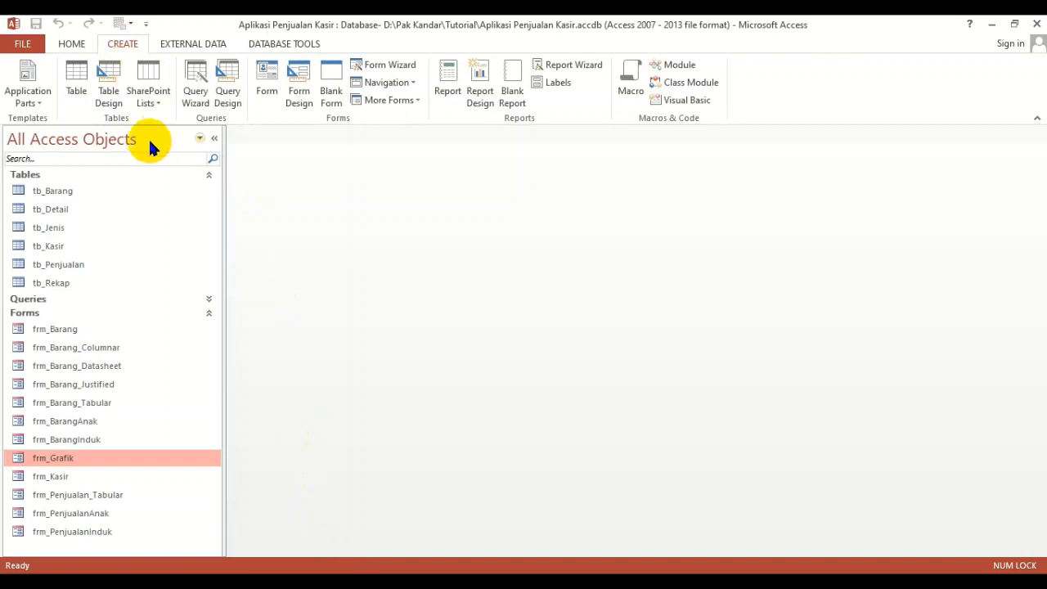
pyautogui.click(391, 66)
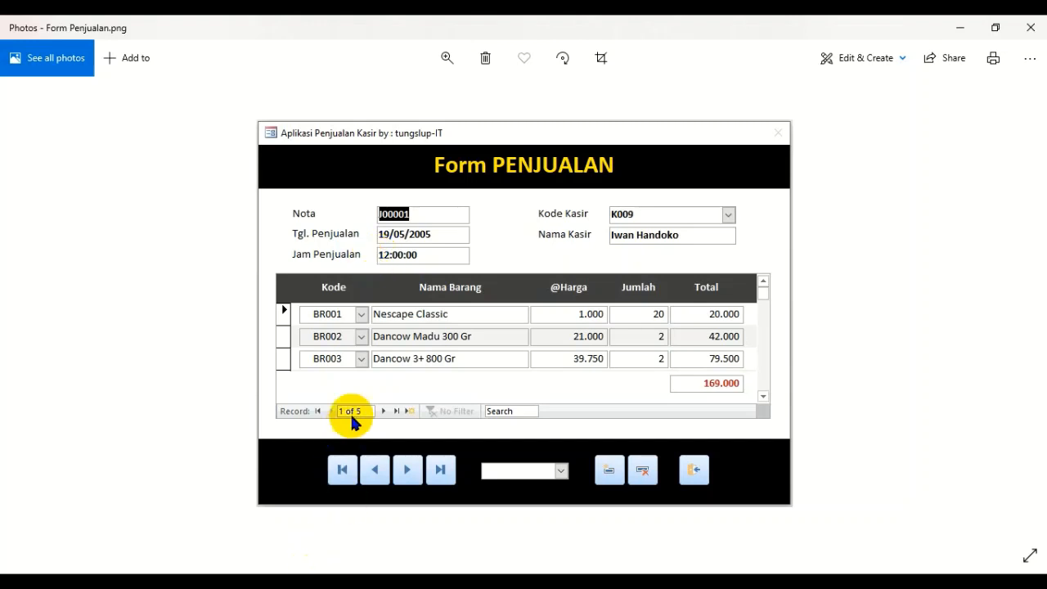
pyautogui.click(347, 582)
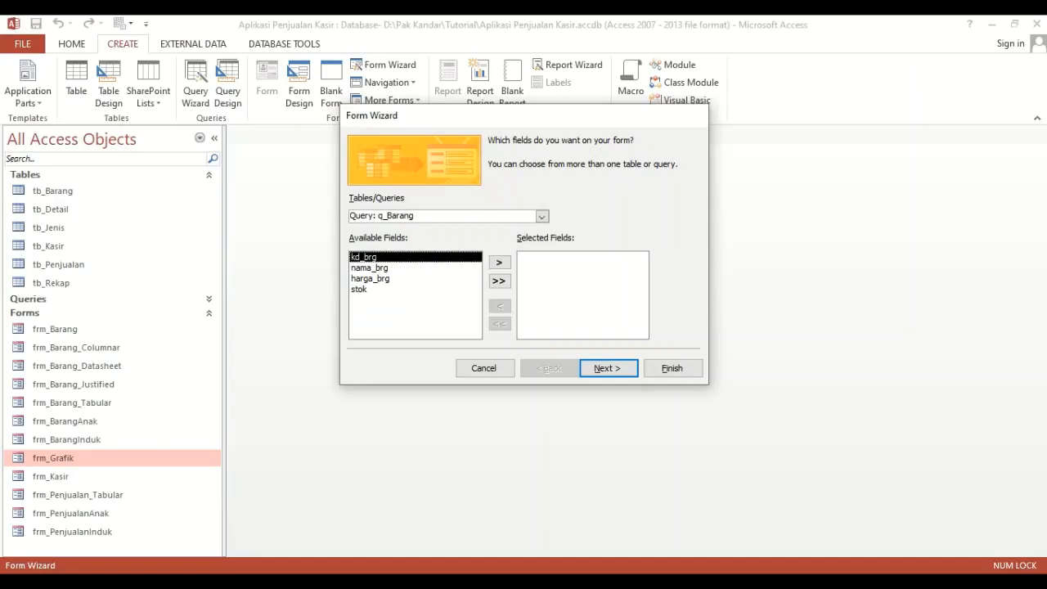
# Add the nota, tanggal, jam and kd_ksr fields from table tb_Penjualan to the form's selected fields.
pyautogui.click(542, 216)
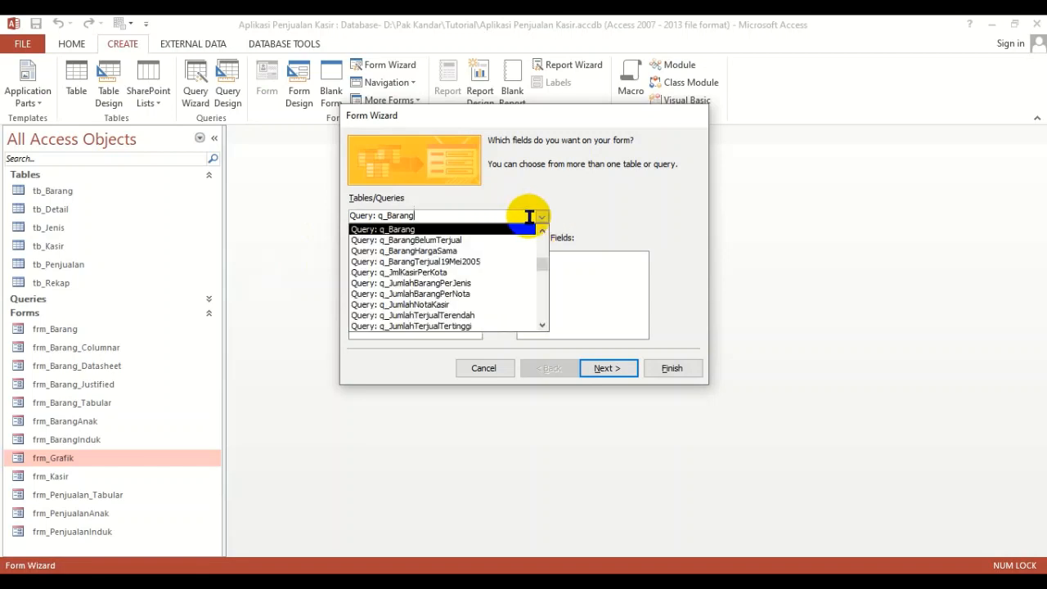
pyautogui.scroll(1, 481, 276)
pyautogui.scroll(2, 481, 276)
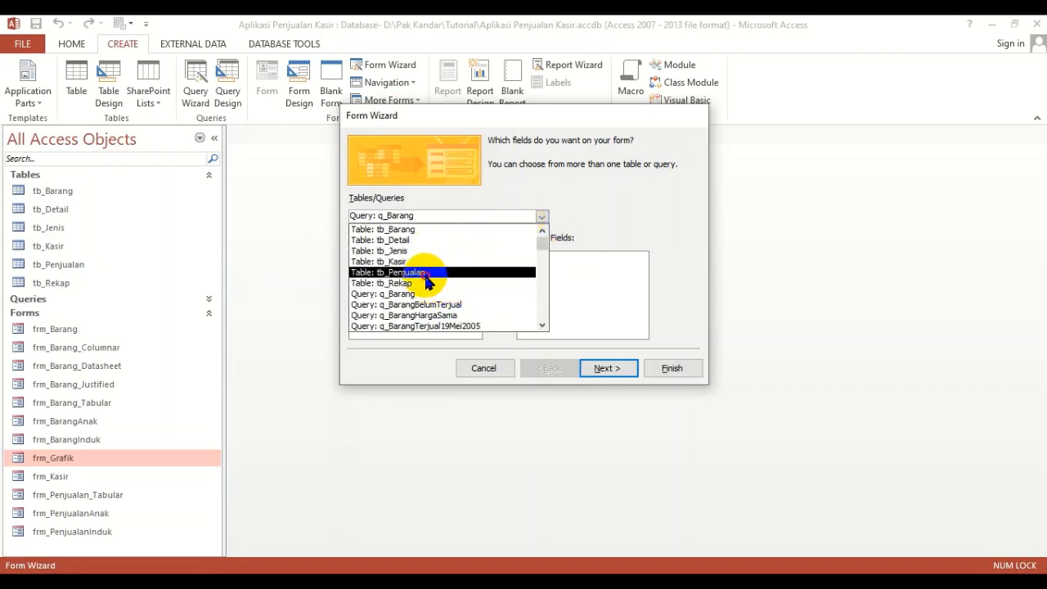
pyautogui.click(431, 272)
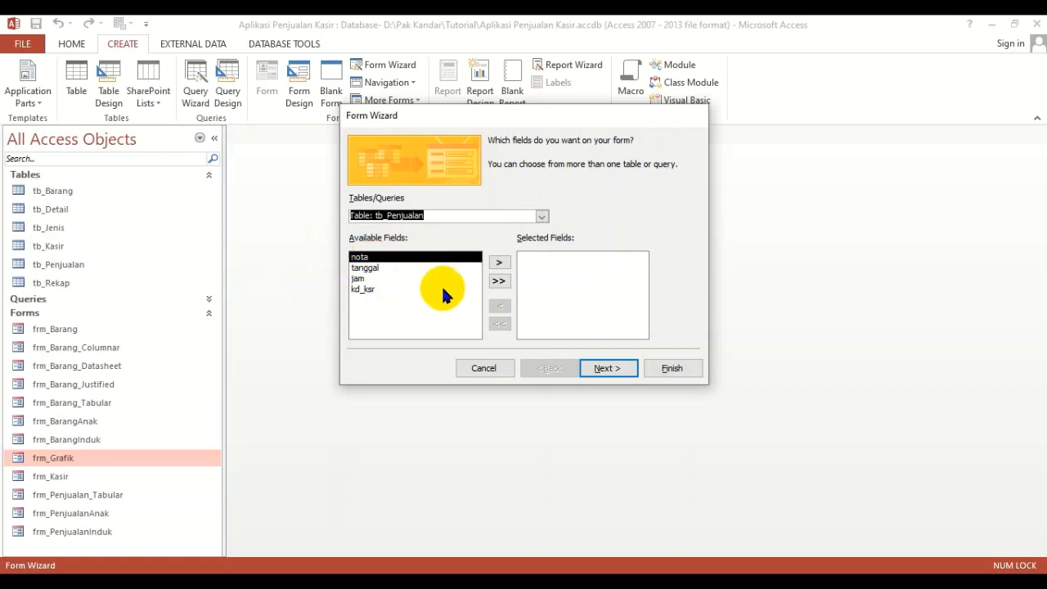
pyautogui.click(500, 262)
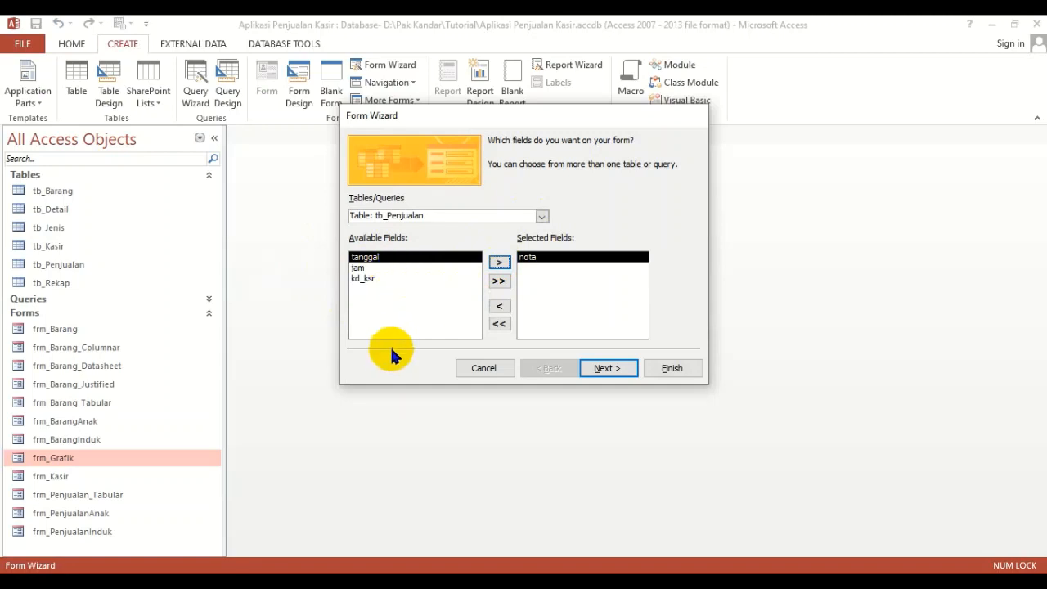
pyautogui.click(499, 263)
pyautogui.click(499, 263)
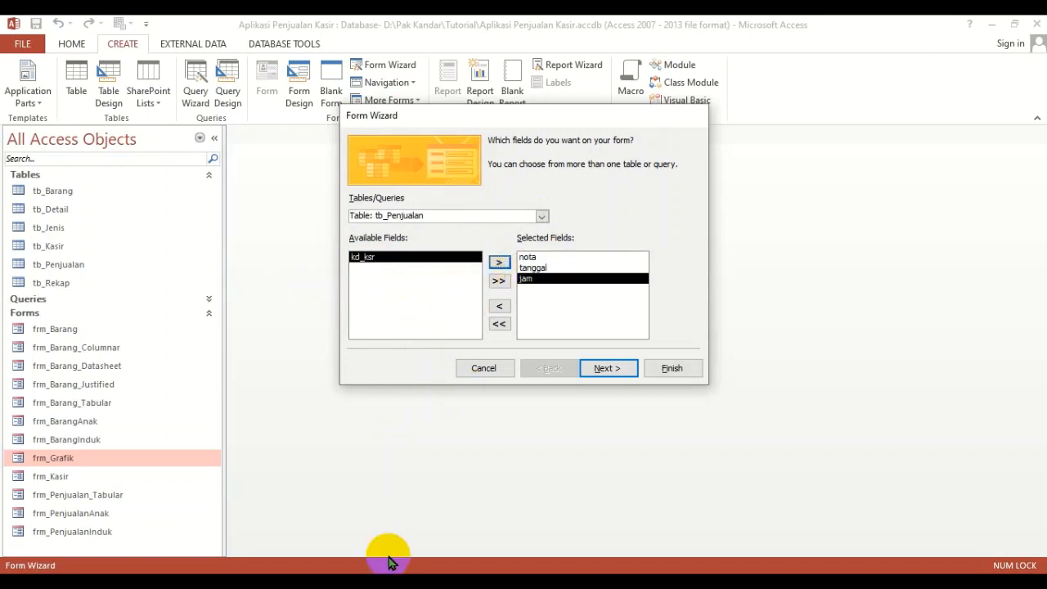
pyautogui.click(384, 583)
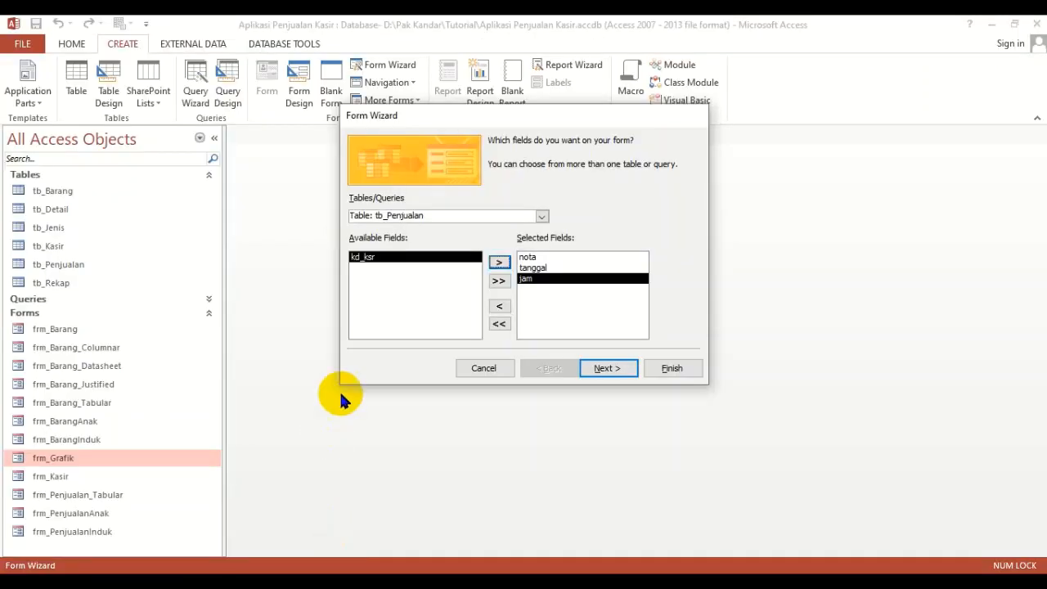
pyautogui.click(405, 260)
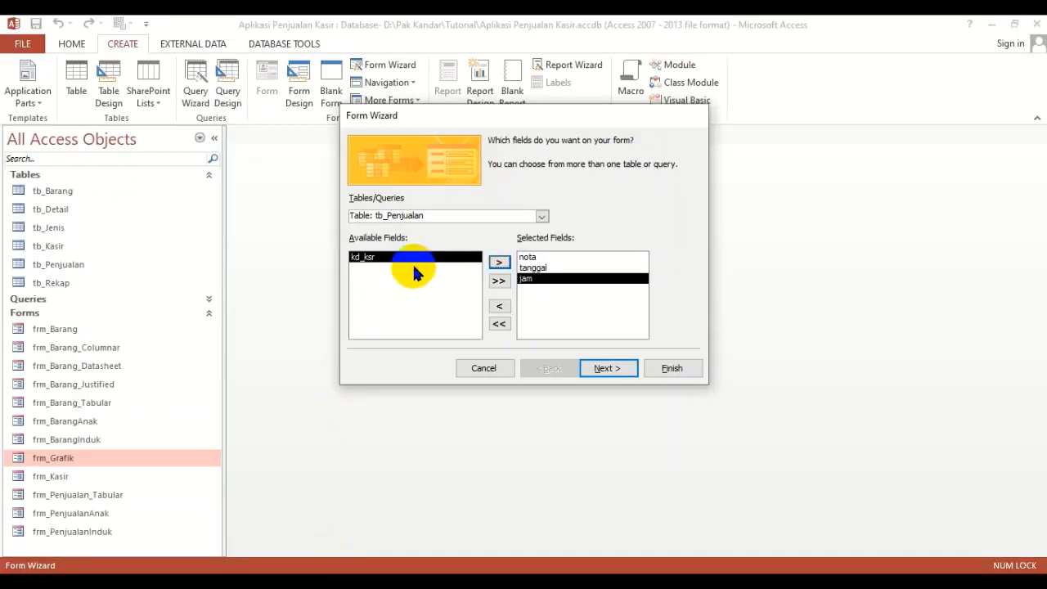
pyautogui.click(499, 264)
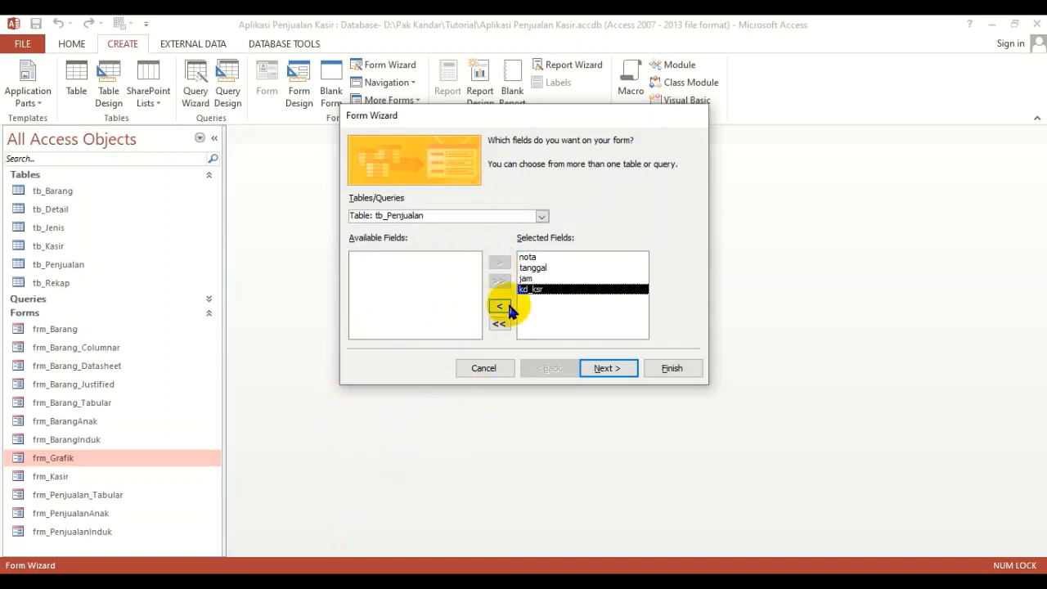
# Add the nama field from table tb_Kasir to the form's selected fields.
pyautogui.click(542, 219)
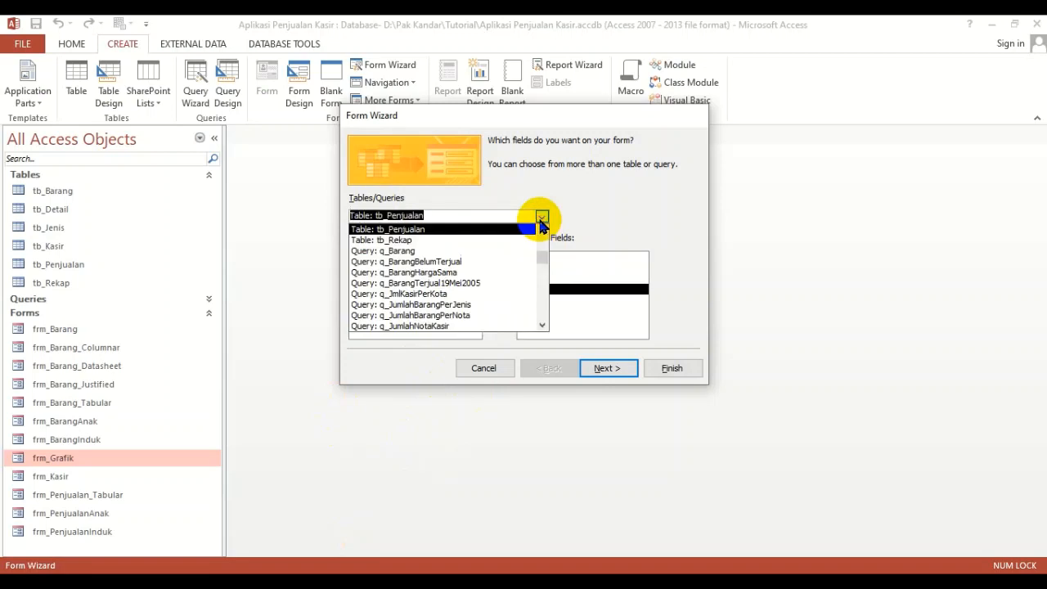
pyautogui.moveTo(543, 257); pyautogui.dragTo(535, 236)
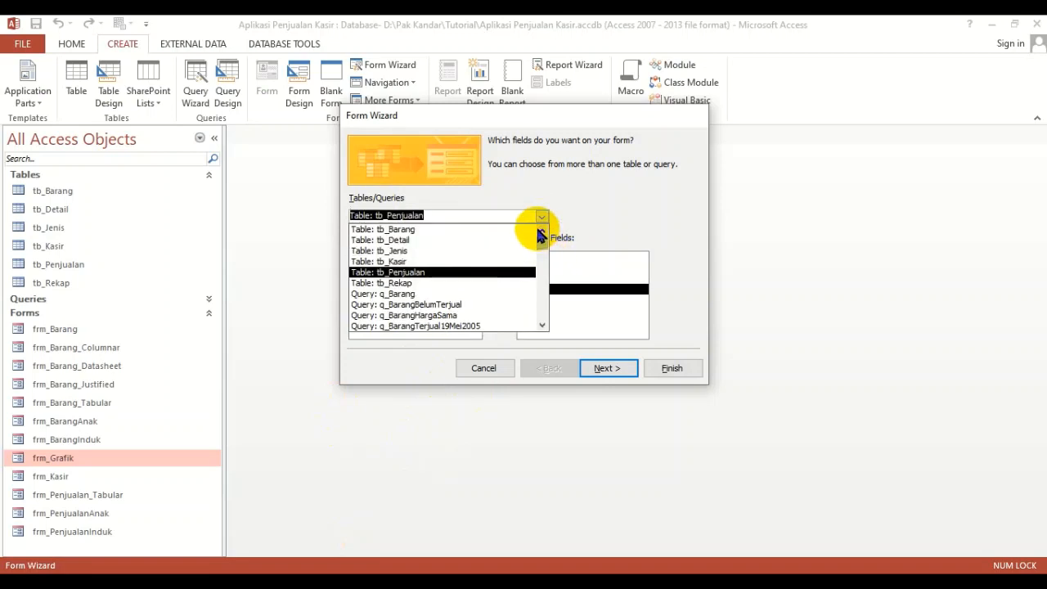
pyautogui.click(399, 262)
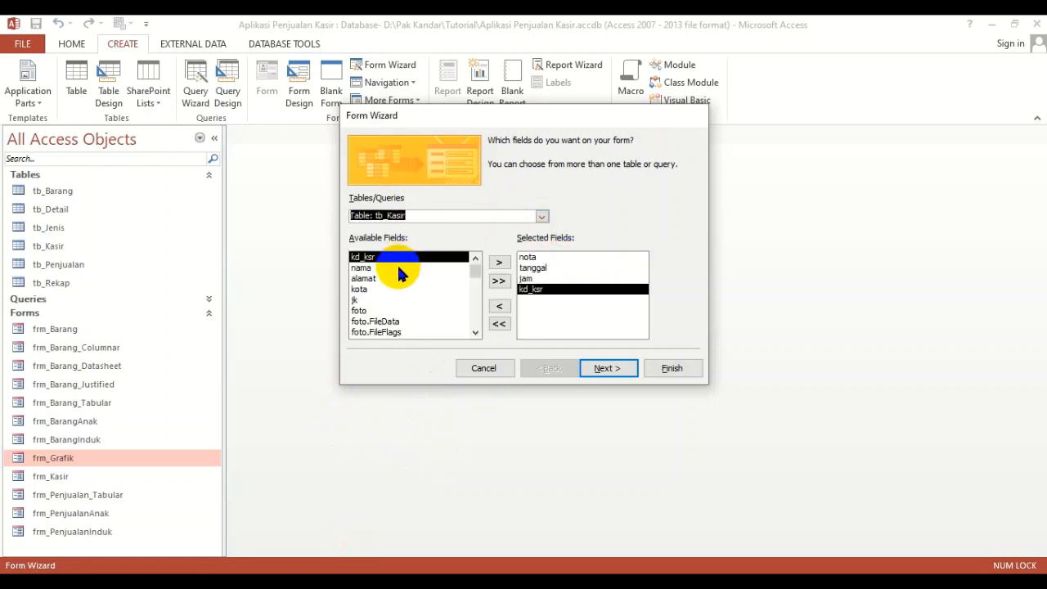
pyautogui.click(385, 269)
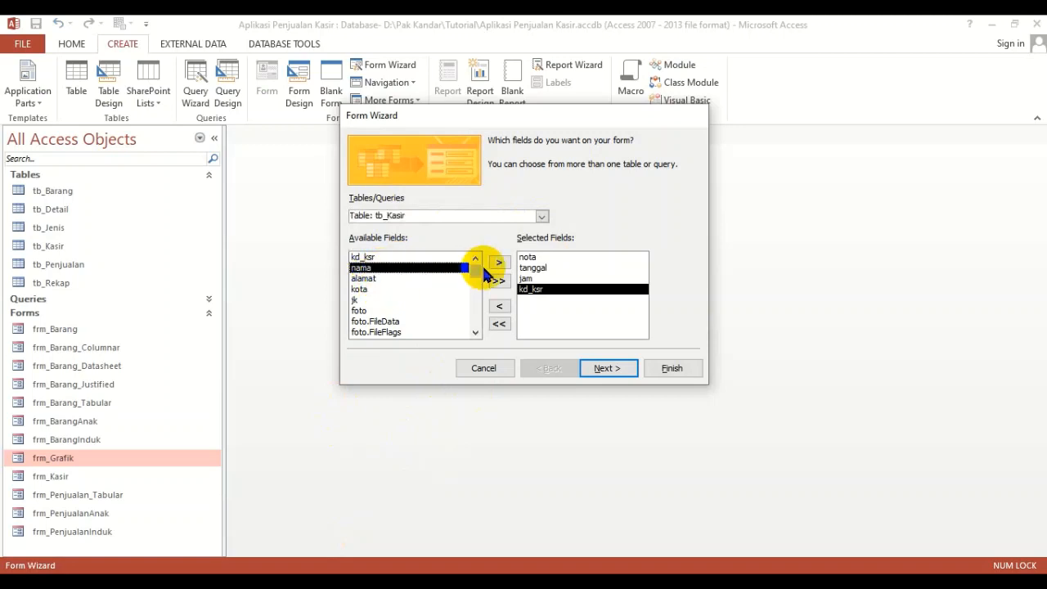
pyautogui.click(497, 263)
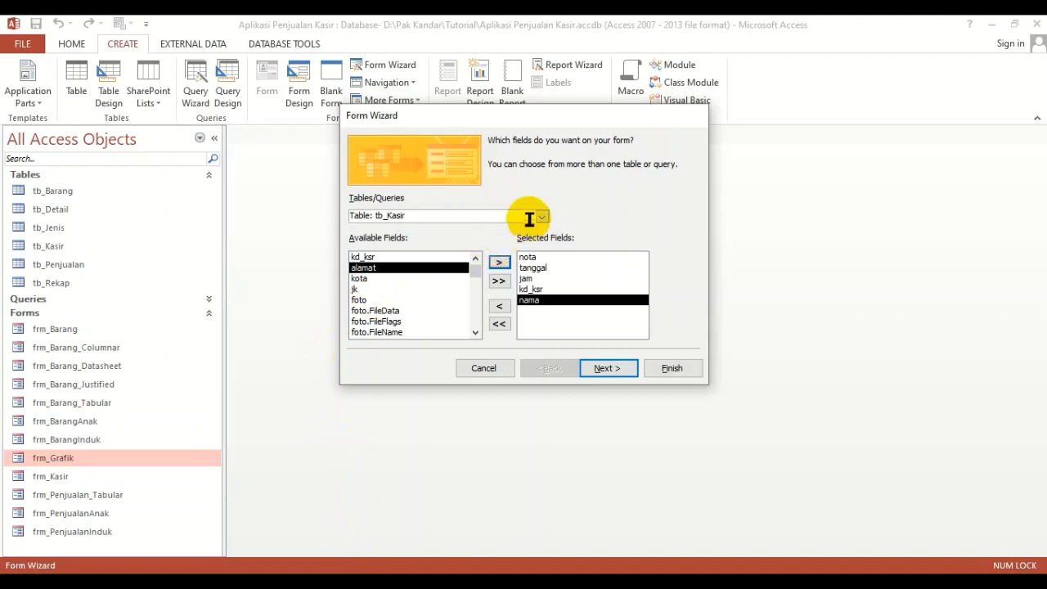
# Add the kd_brg field from table tb_Detail to the form's selected fields.
pyautogui.click(542, 216)
pyautogui.scroll(1, 374, 248)
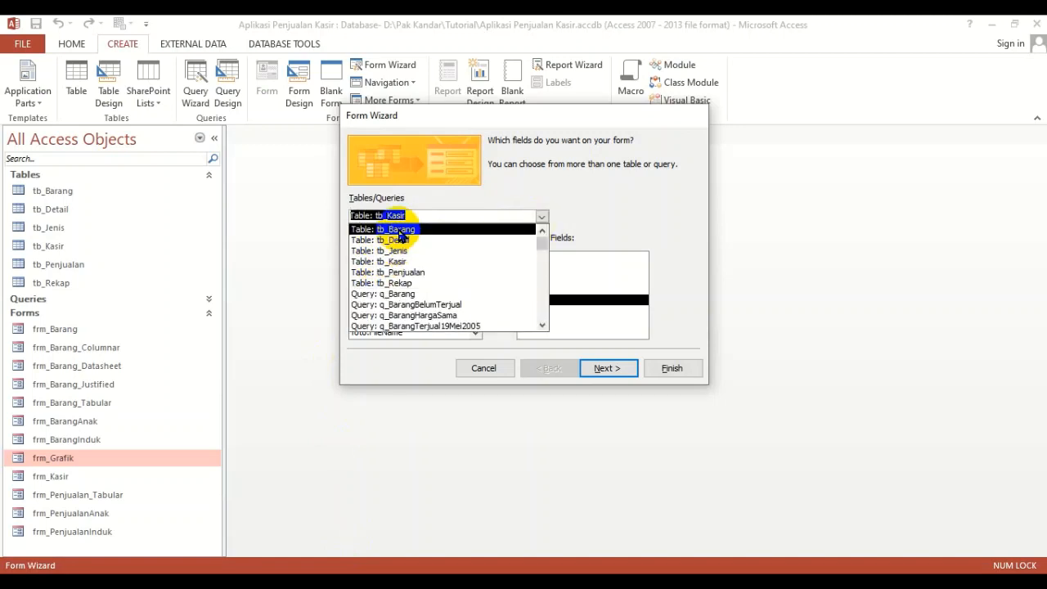
pyautogui.click(381, 240)
pyautogui.click(385, 269)
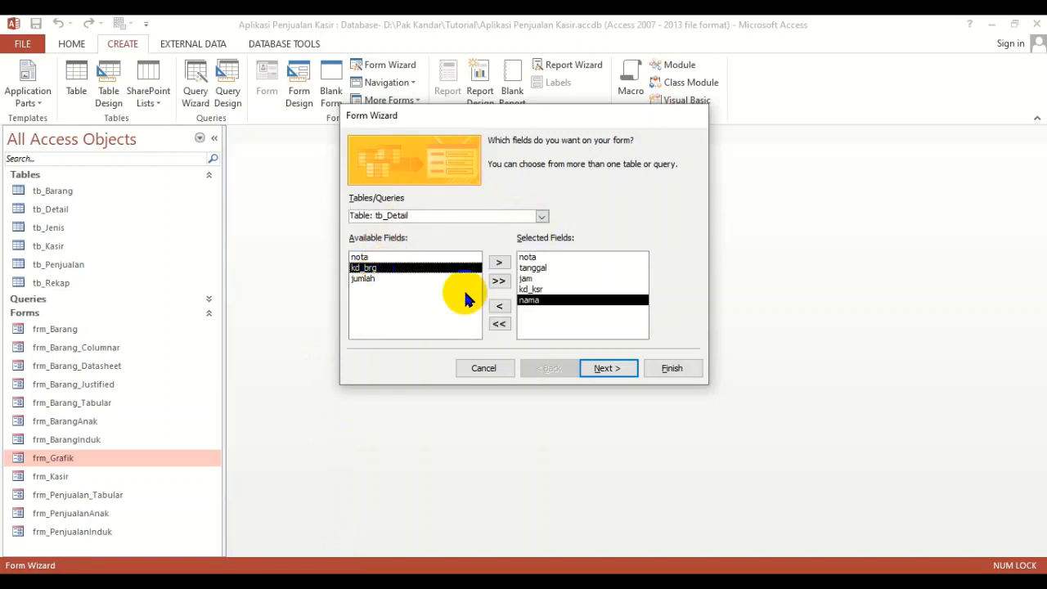
pyautogui.click(499, 263)
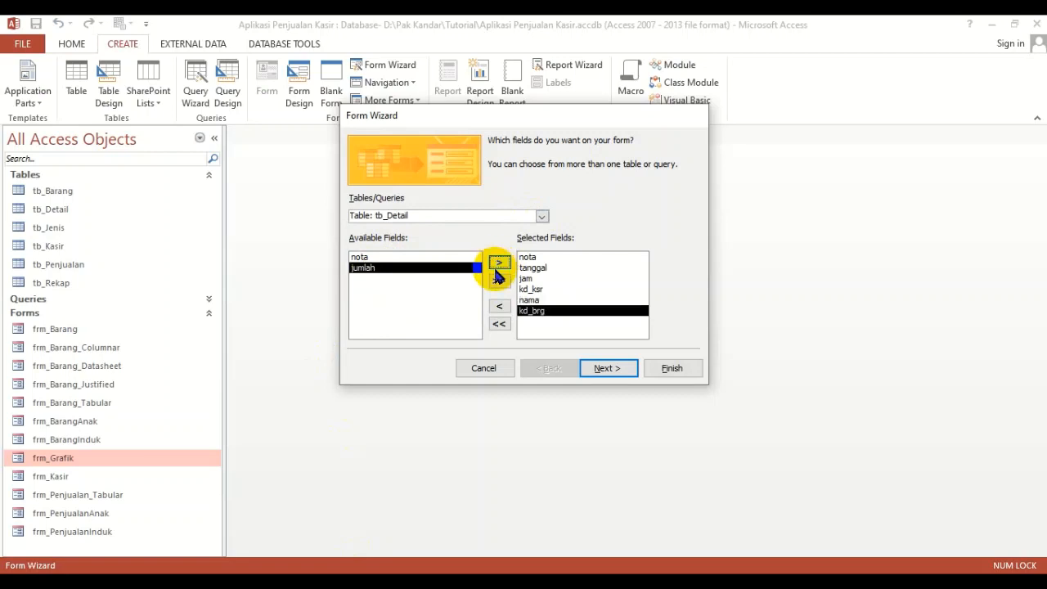
# Add the nama_brg and harga_brg fields from table tb_Barang to the form's selected fields.
pyautogui.click(542, 216)
pyautogui.scroll(1, 446, 260)
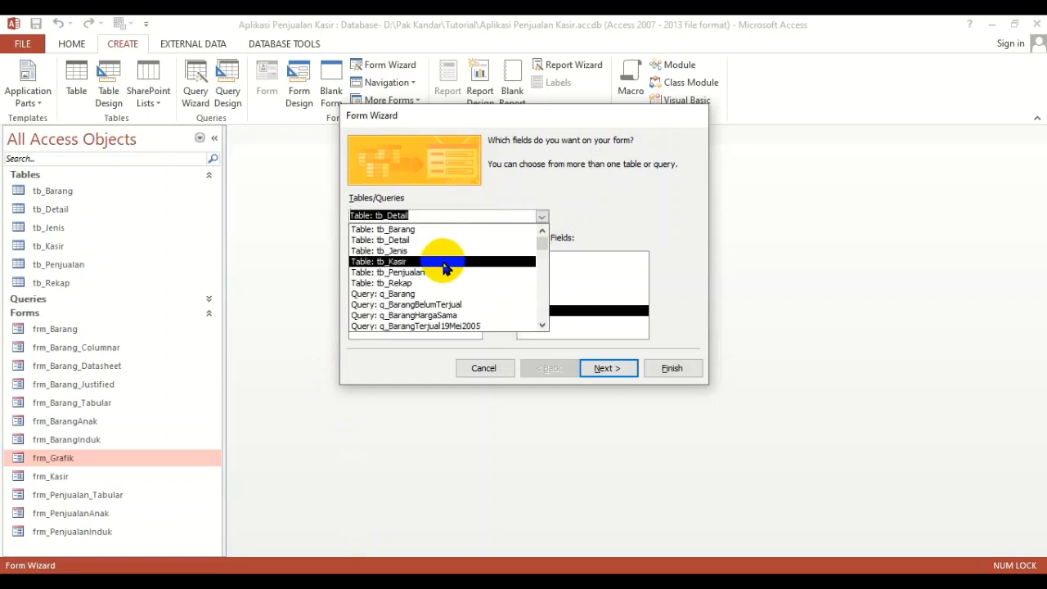
pyautogui.click(442, 229)
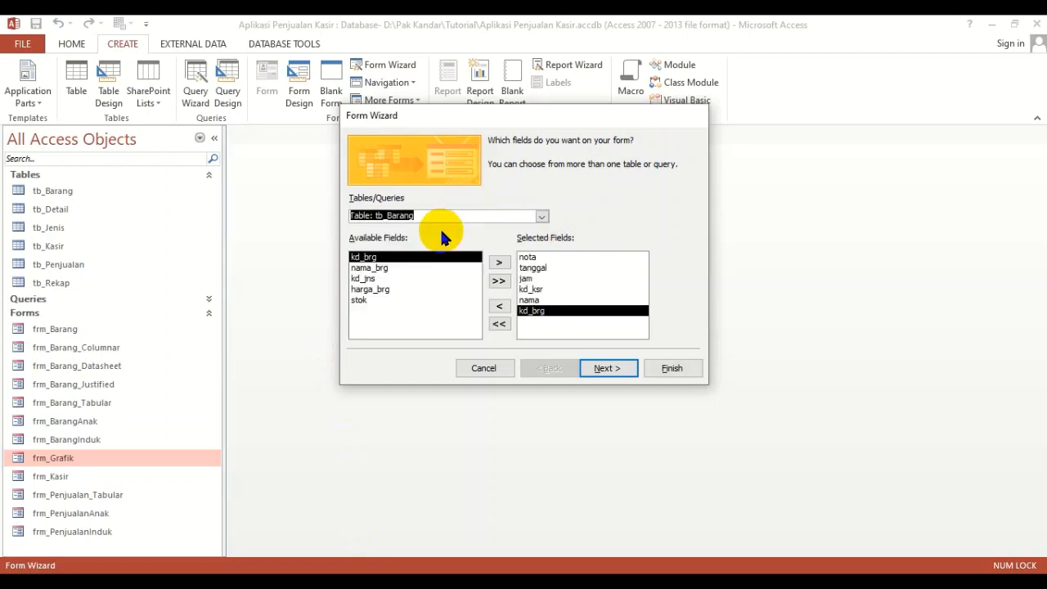
pyautogui.click(383, 268)
pyautogui.click(498, 263)
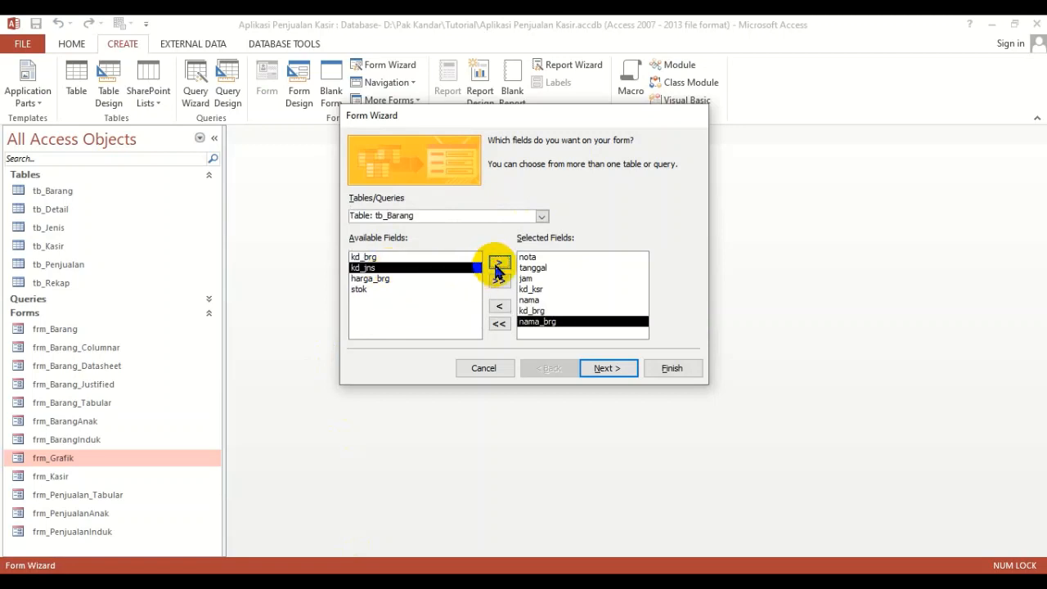
pyautogui.click(385, 279)
pyautogui.click(498, 262)
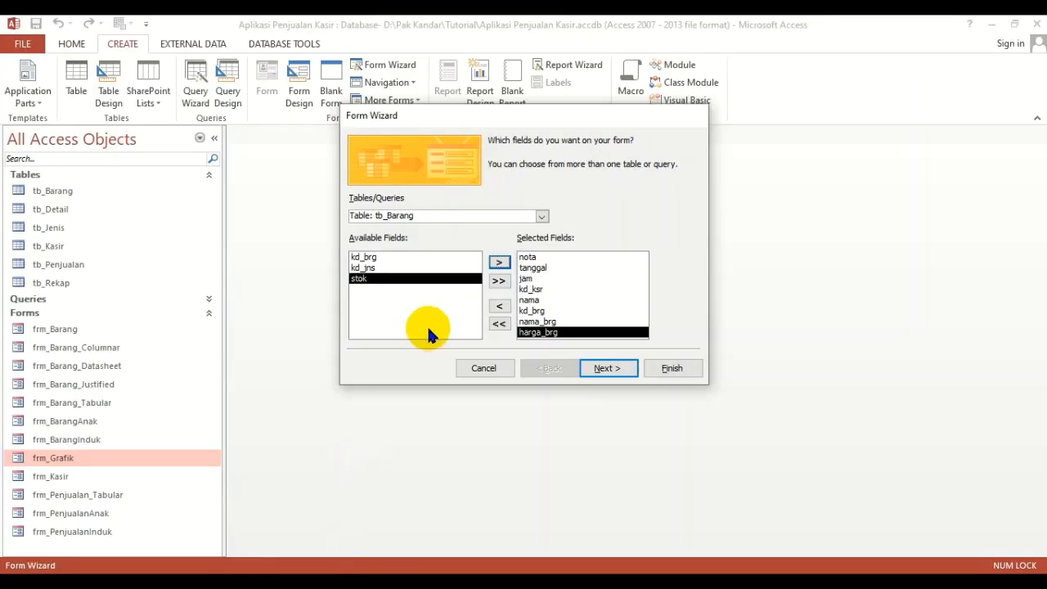
# Add the jumlah field from table tb_Detail and proceed to the wizard's data view choice.
pyautogui.click(543, 217)
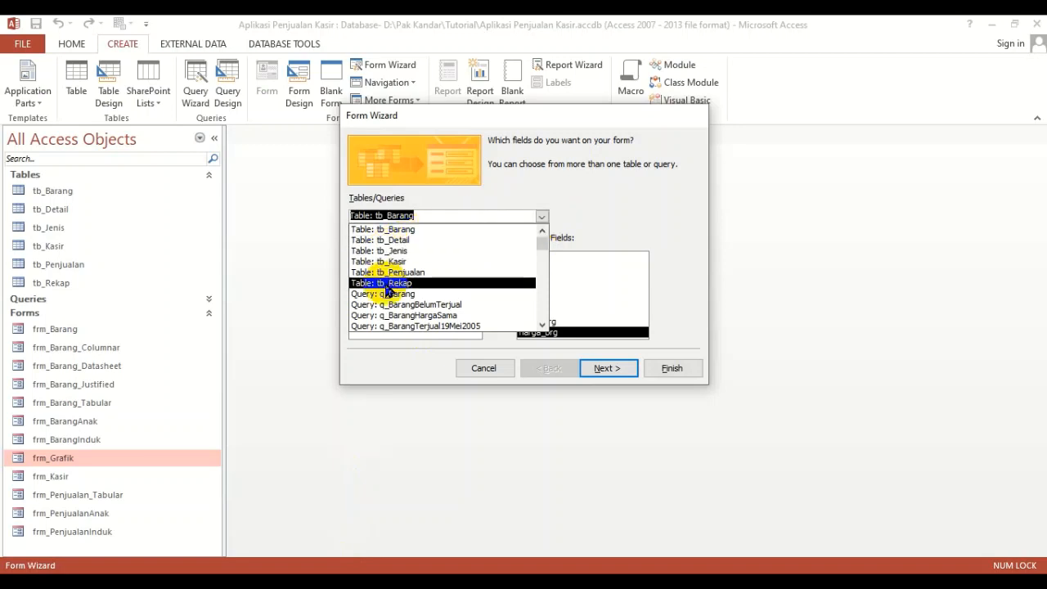
pyautogui.click(395, 240)
pyautogui.click(365, 270)
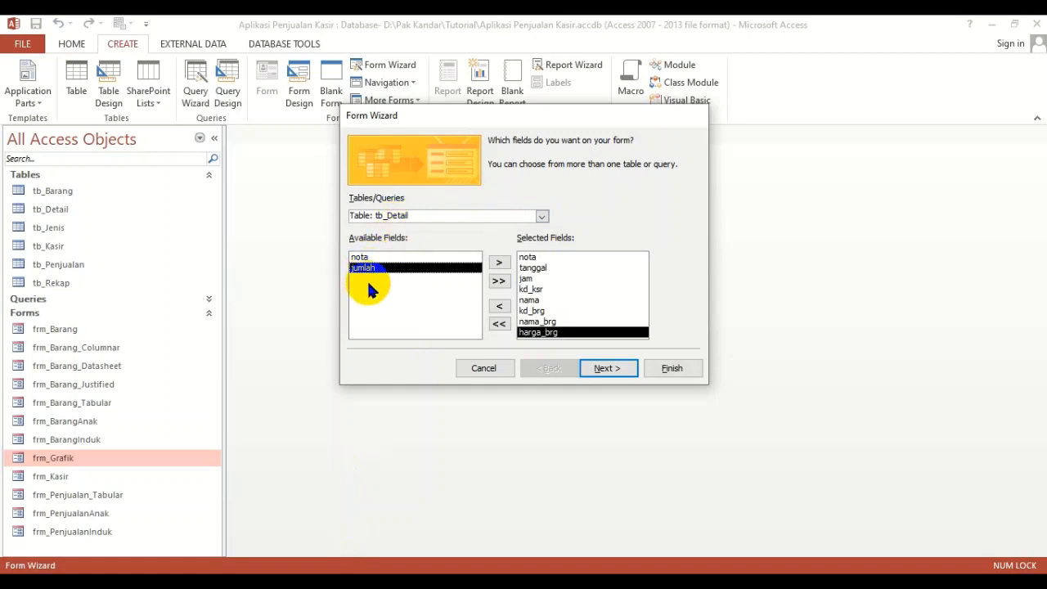
pyautogui.click(500, 264)
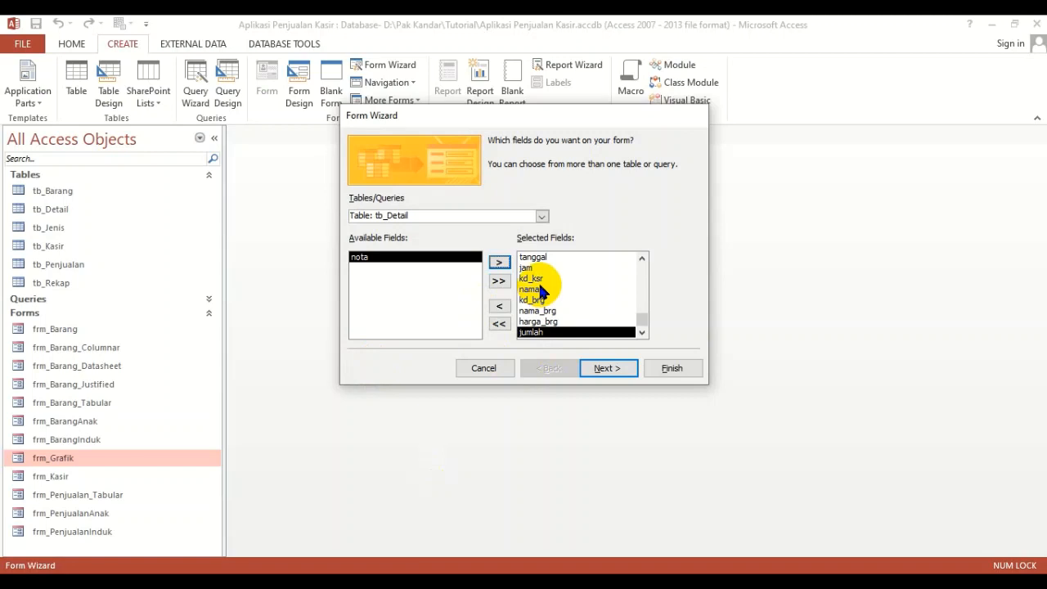
pyautogui.click(602, 372)
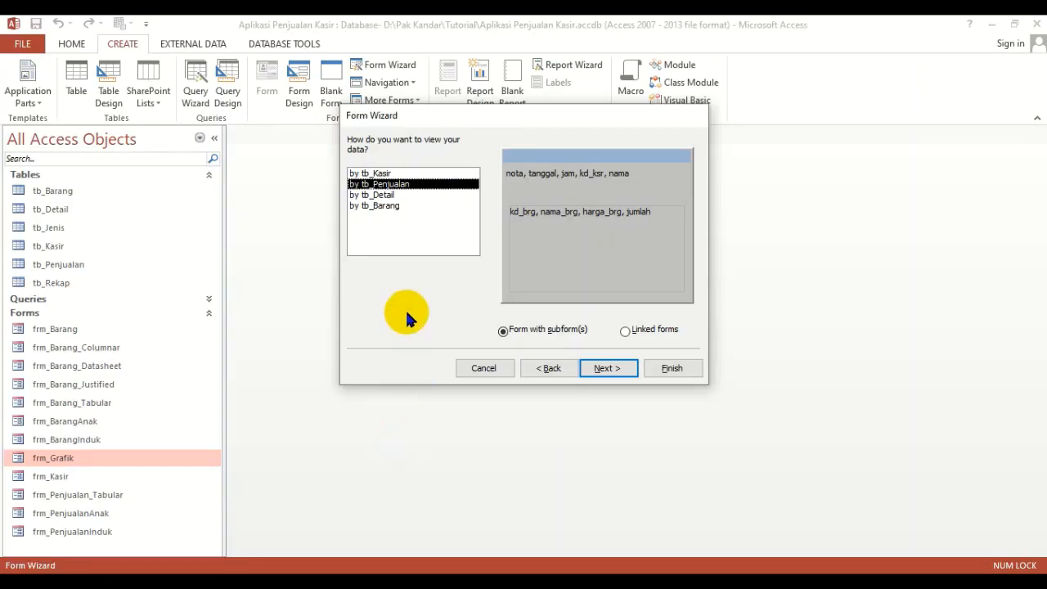
# Keep the data viewed by tb_Penjualan as a form with subform(s) and choose the Tabular subform layout.
pyautogui.click(652, 337)
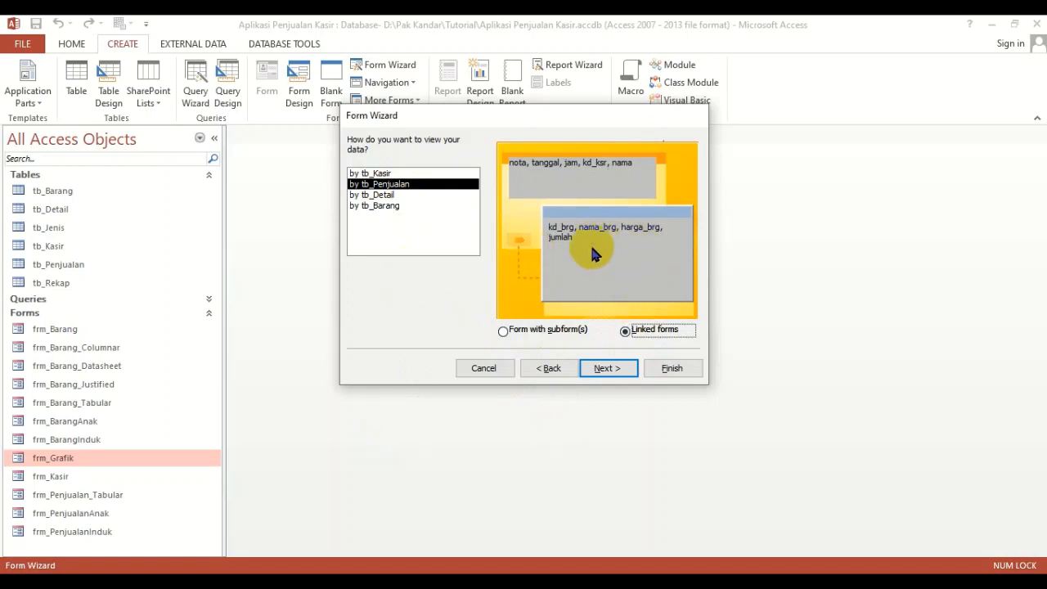
pyautogui.click(545, 332)
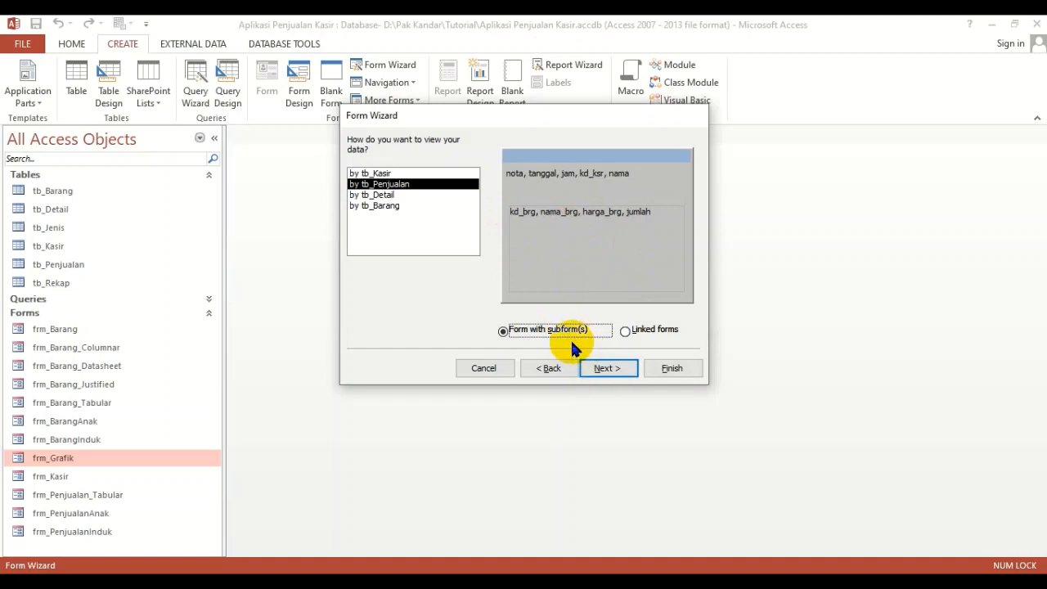
pyautogui.click(630, 331)
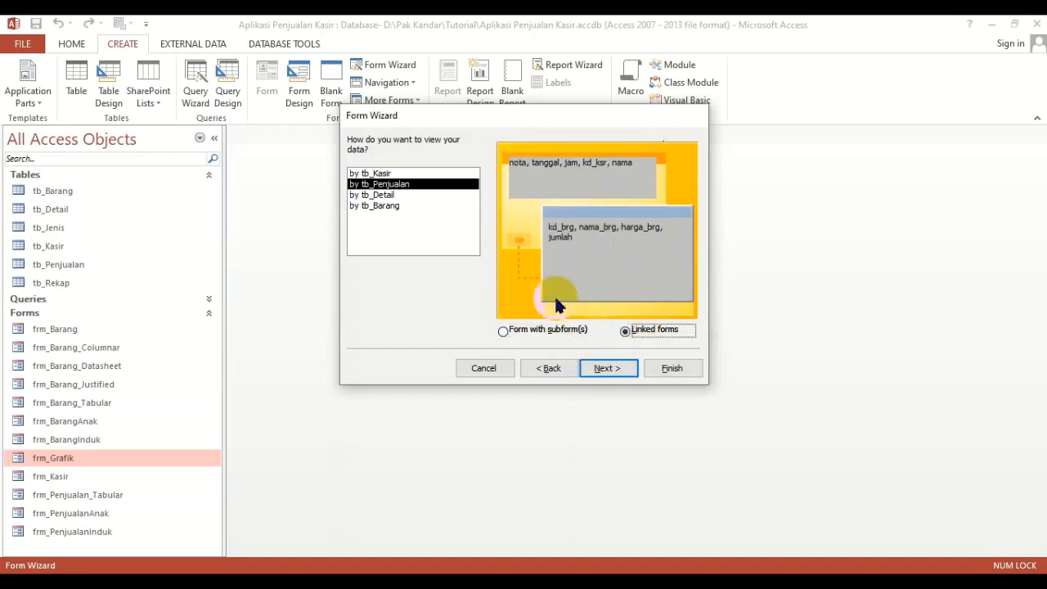
pyautogui.click(546, 330)
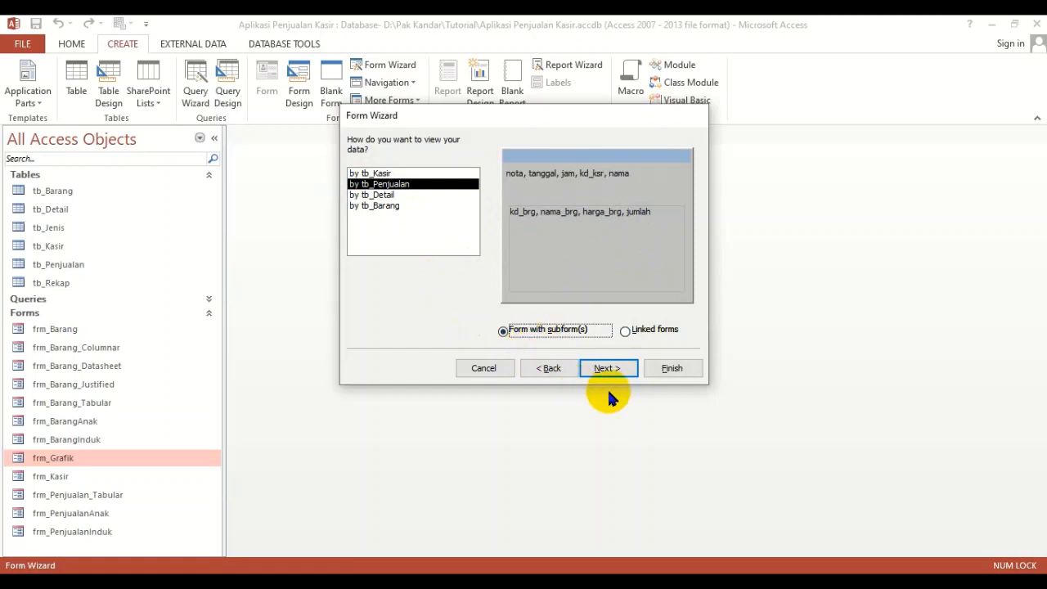
pyautogui.click(621, 369)
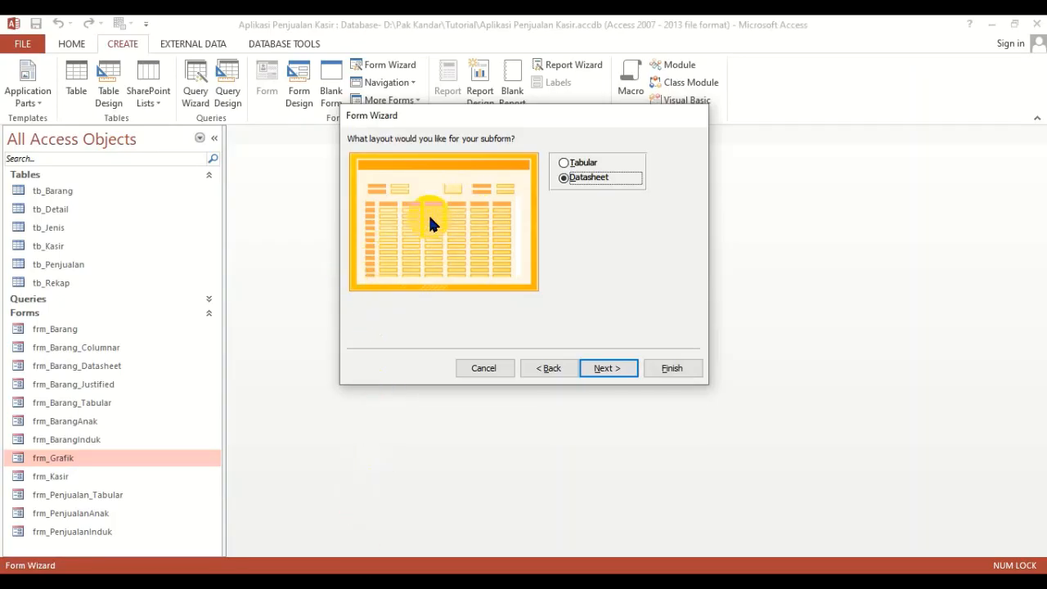
pyautogui.click(579, 163)
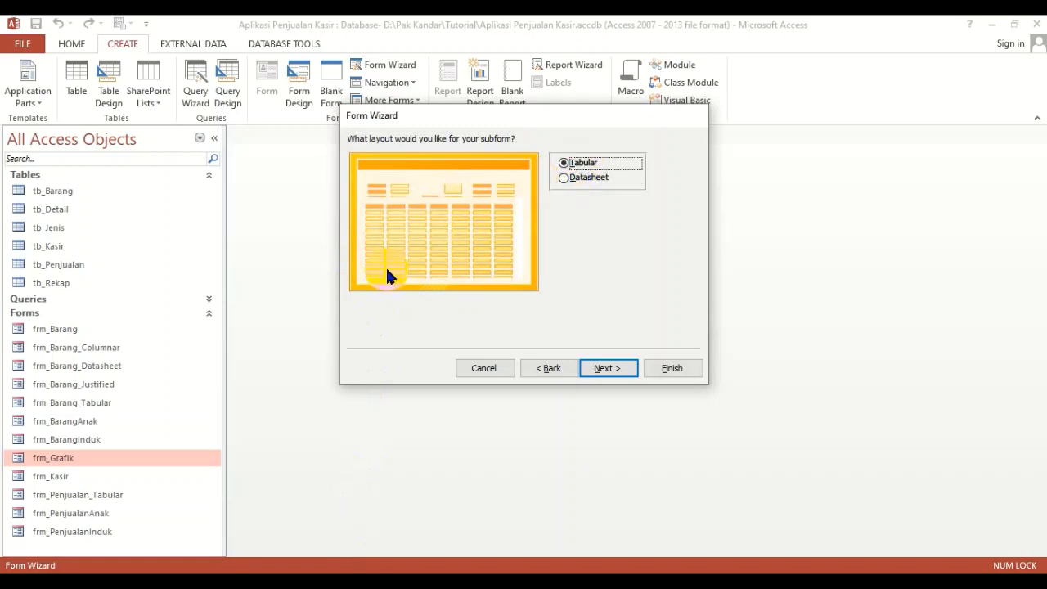
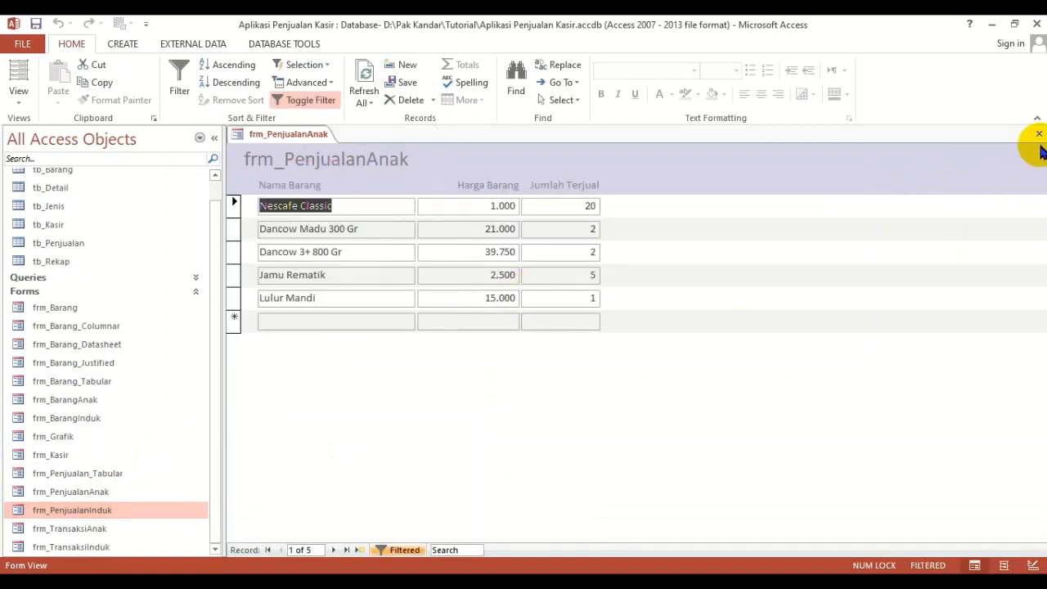
# Close the open frm_PenjualanAnak form, view frm_TransaksiAnak and frm_TransaksiInduk with their data, and close both.
pyautogui.click(1038, 134)
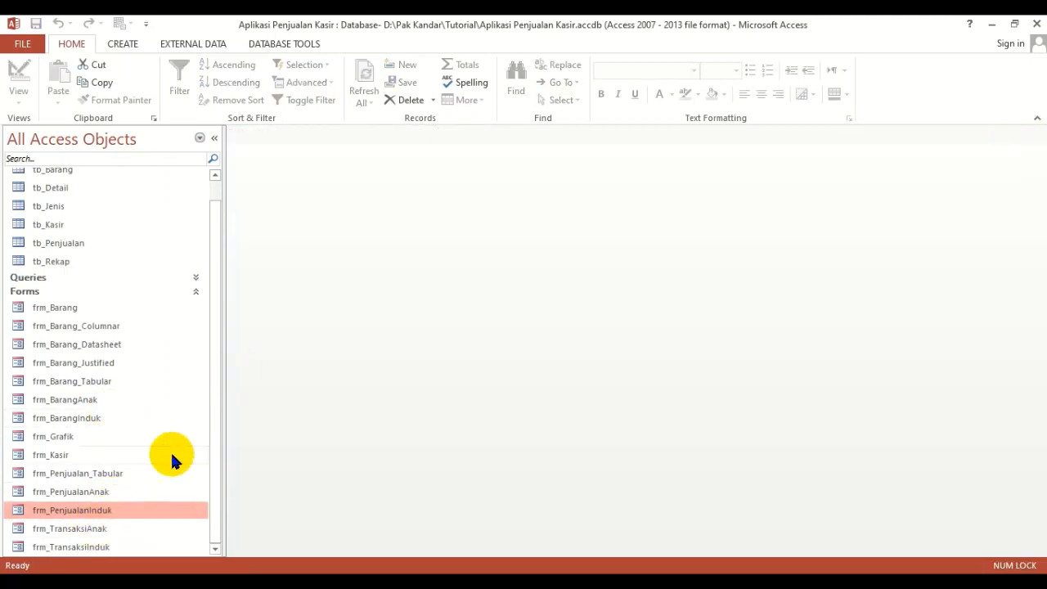
pyautogui.click(106, 533)
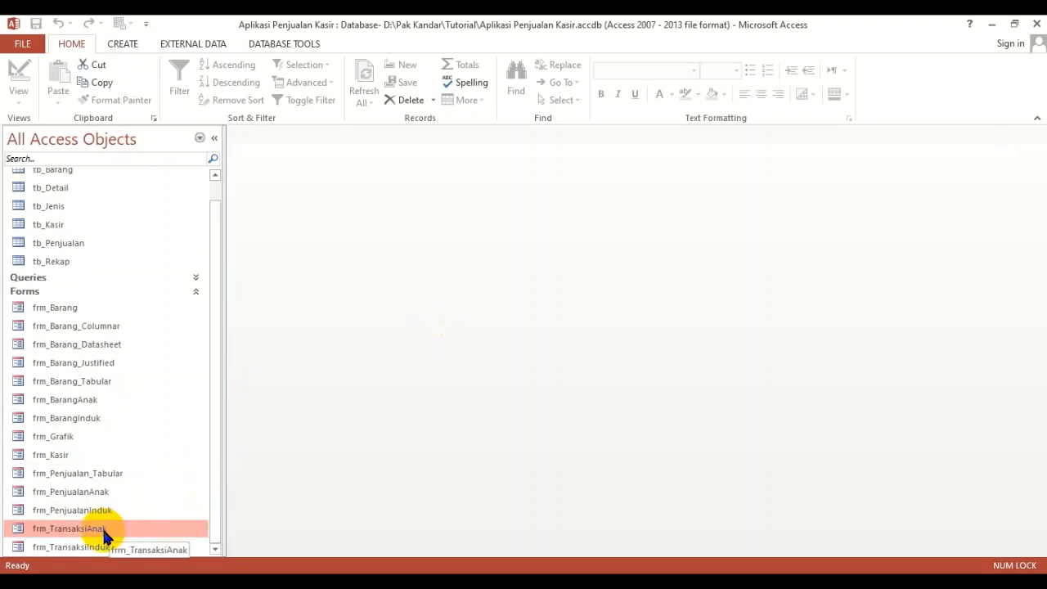
pyautogui.doubleClick(104, 533)
pyautogui.doubleClick(99, 547)
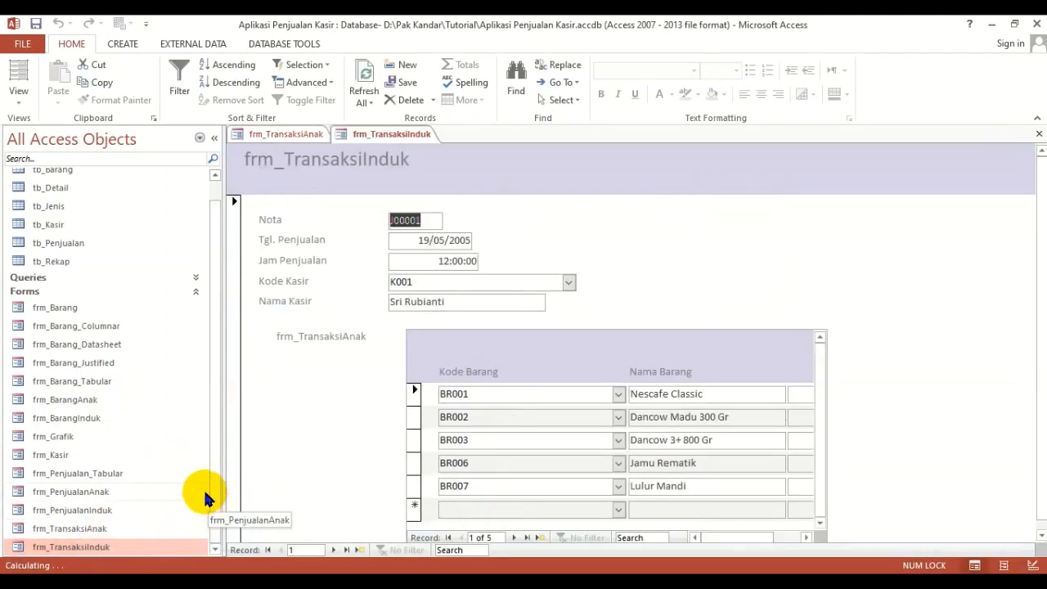
pyautogui.click(202, 492)
pyautogui.click(744, 235)
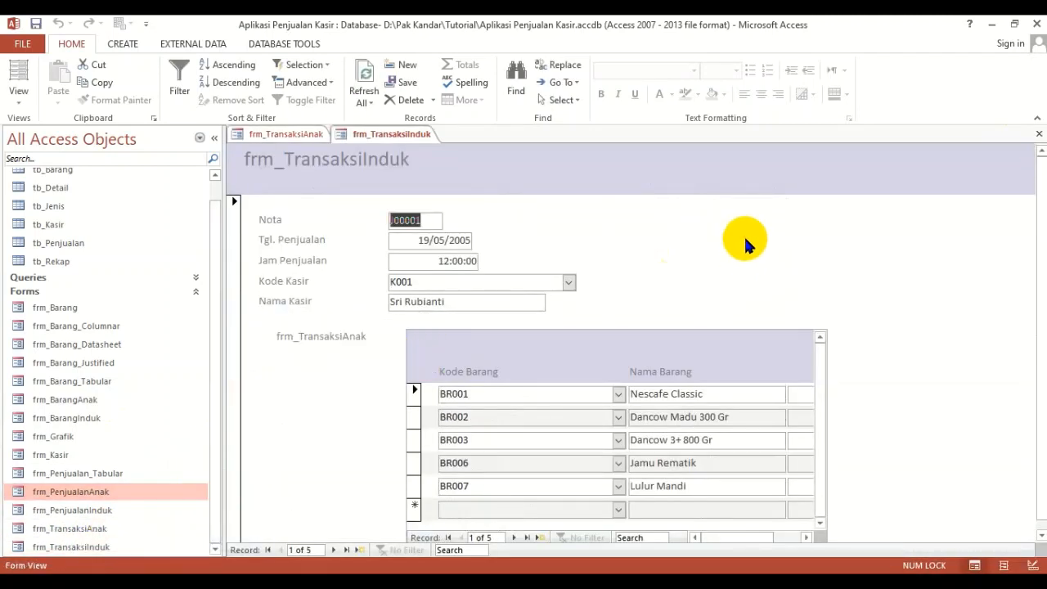
pyautogui.click(1039, 133)
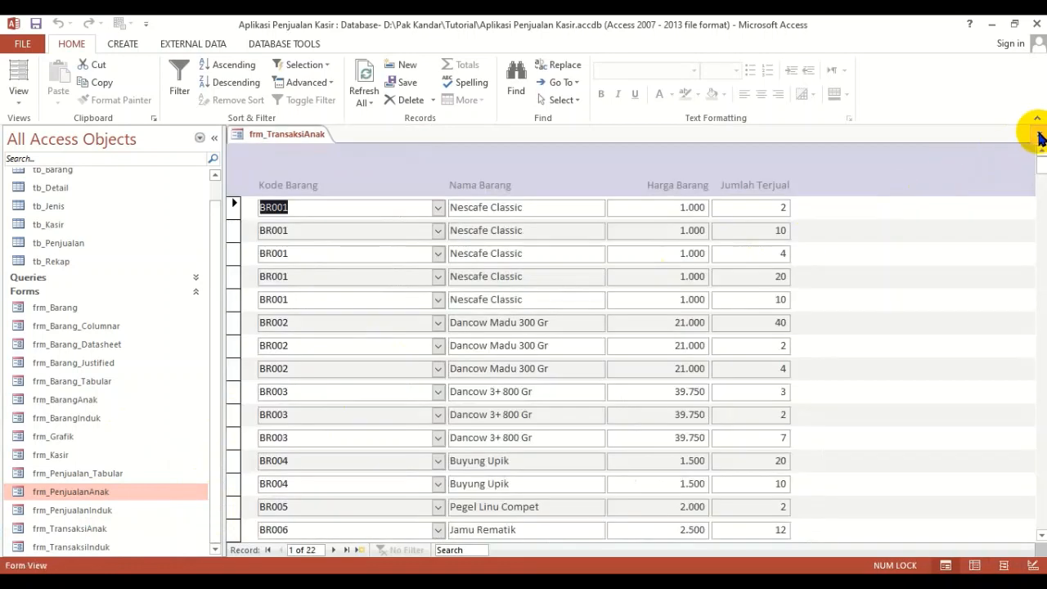
pyautogui.click(1039, 134)
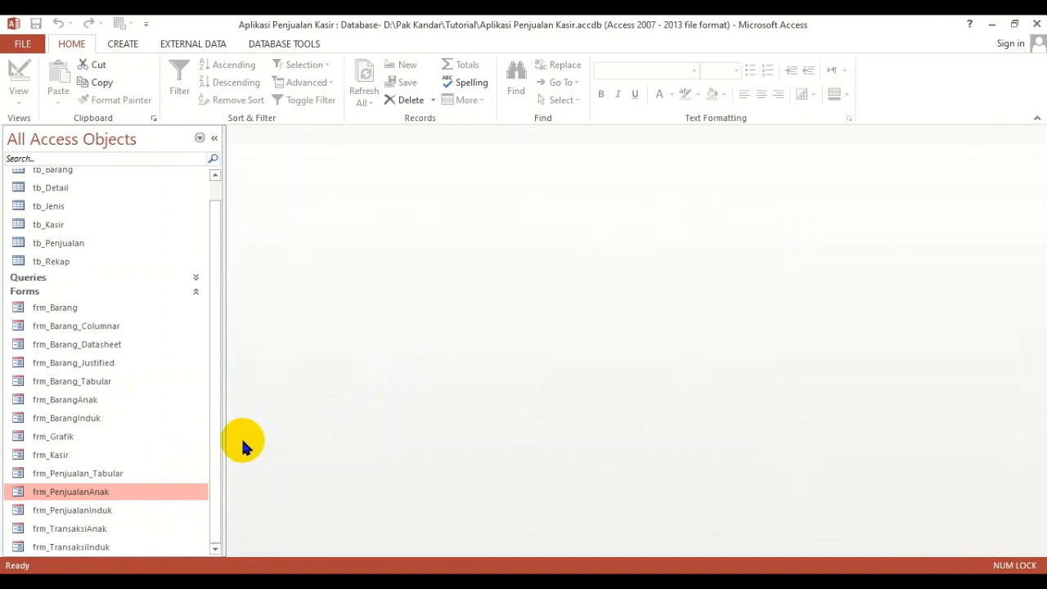
# Open the old frm_PenjualanAnak form on its own to check its columns and close it.
pyautogui.click(150, 460)
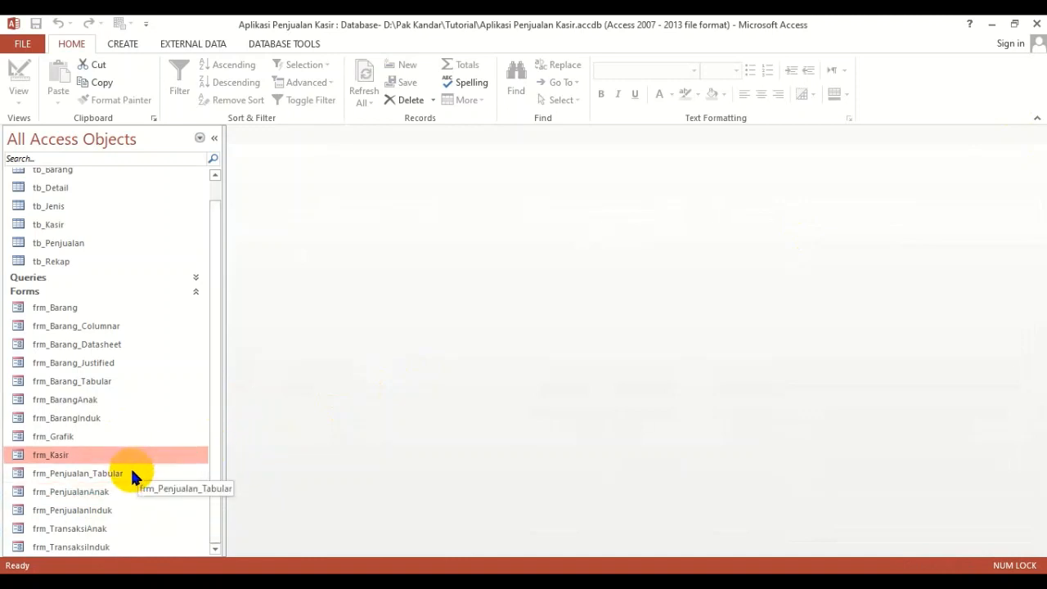
pyautogui.doubleClick(107, 492)
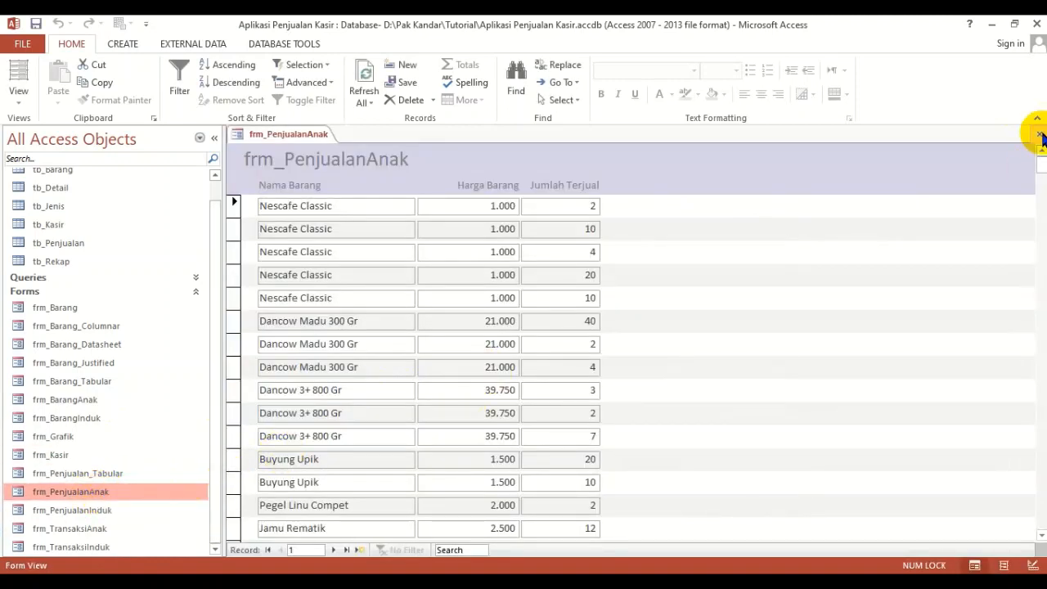
pyautogui.click(1040, 134)
# Permanently delete the old forms frm_PenjualanAnak and frm_PenjualanInduk from the database.
pyautogui.rightClick(59, 496)
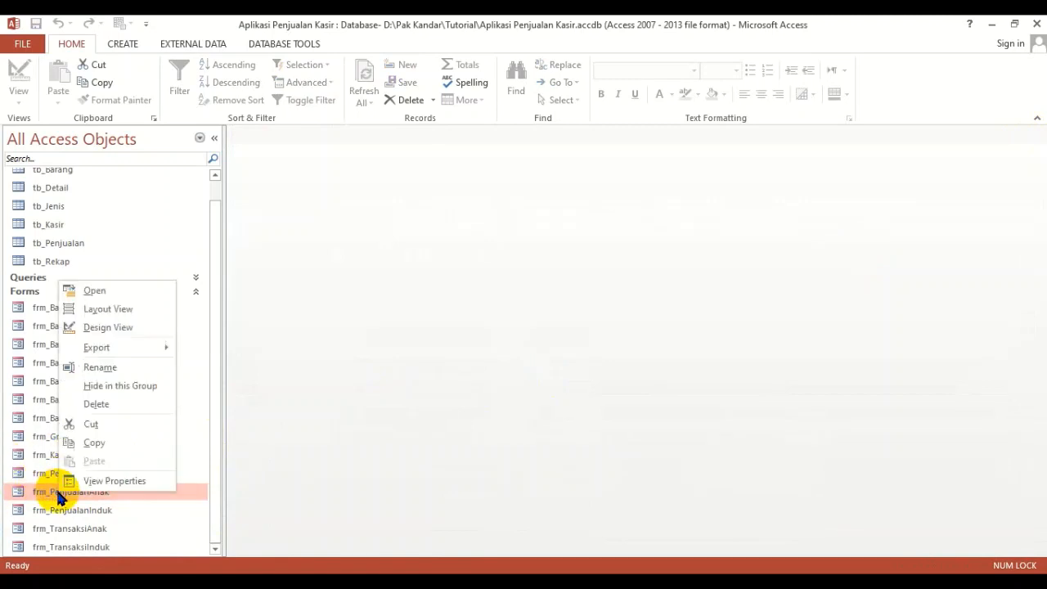
pyautogui.click(95, 403)
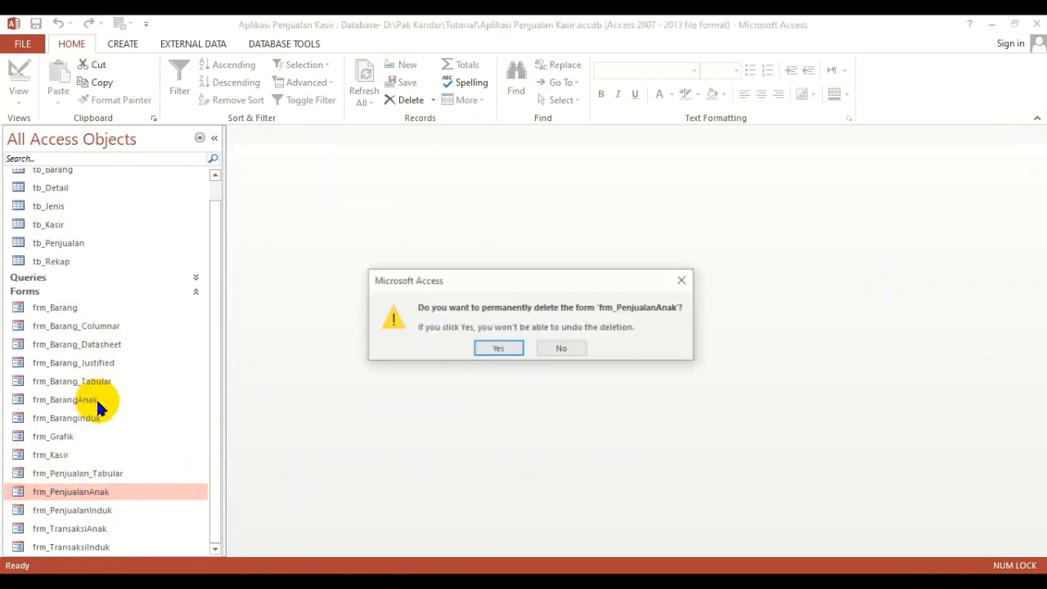
pyautogui.click(495, 349)
pyautogui.rightClick(101, 511)
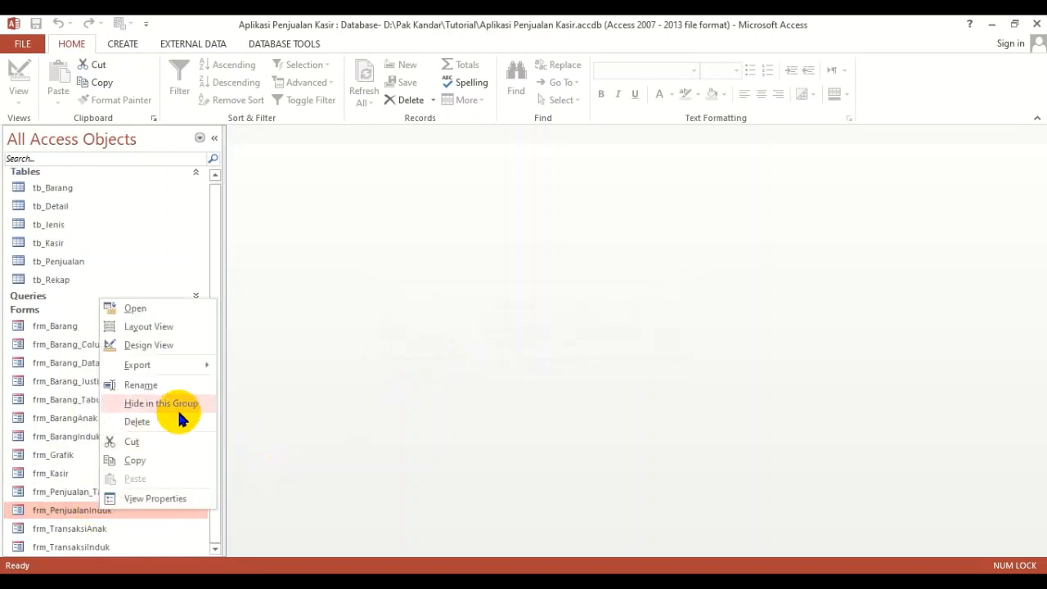
pyautogui.click(137, 420)
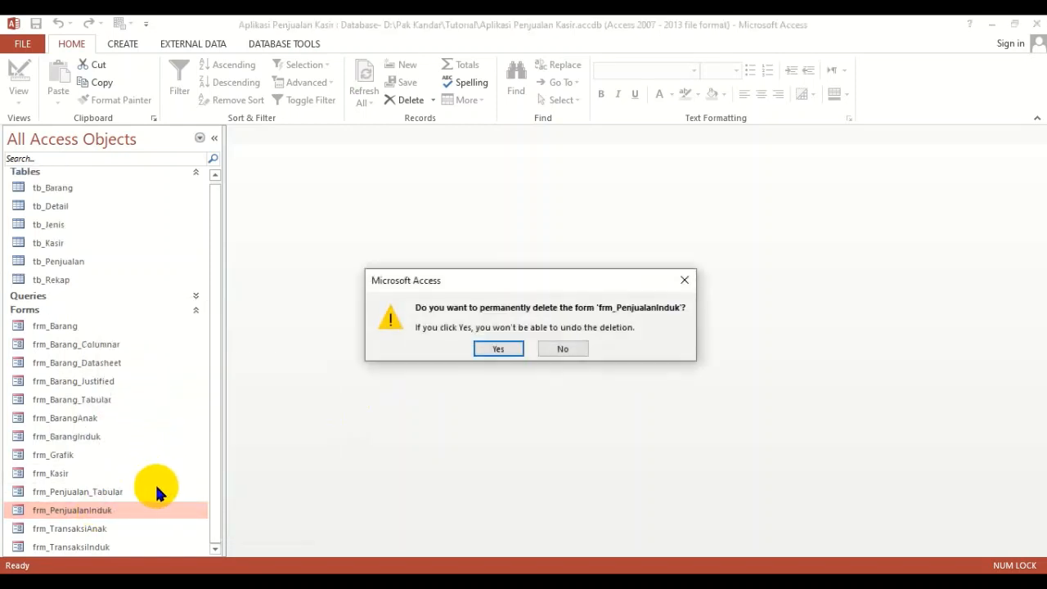
pyautogui.click(498, 349)
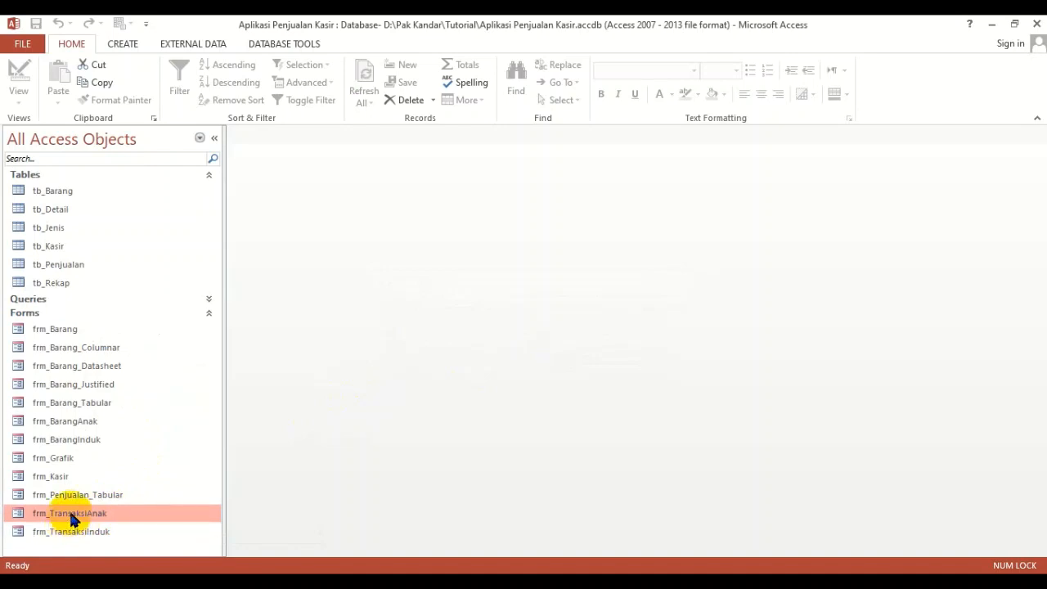
# Rename the form frm_TransaksiAnak as frm_PenjualanAnak.
pyautogui.rightClick(73, 513)
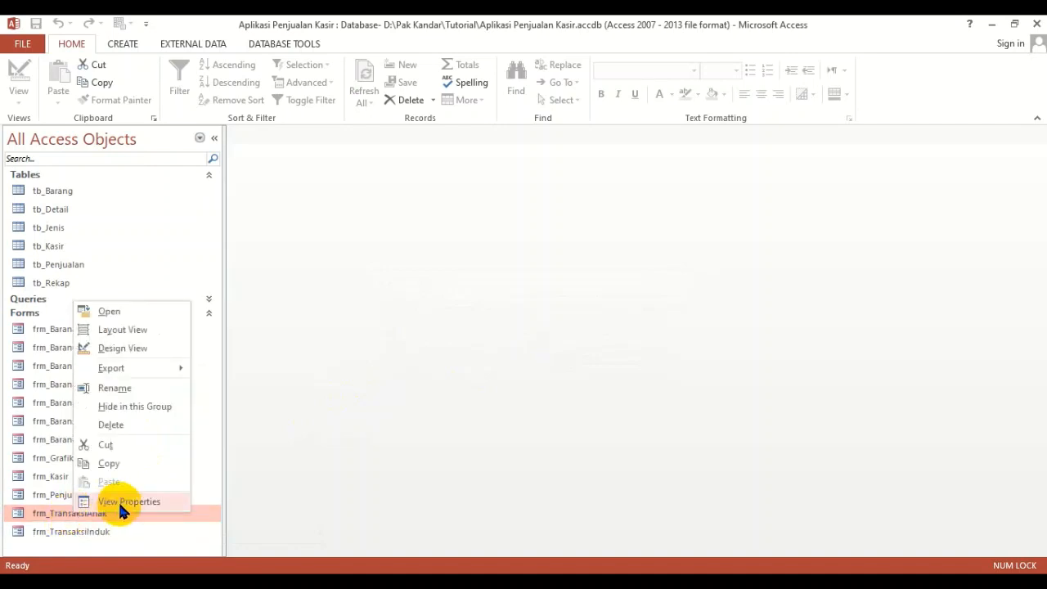
pyautogui.click(121, 387)
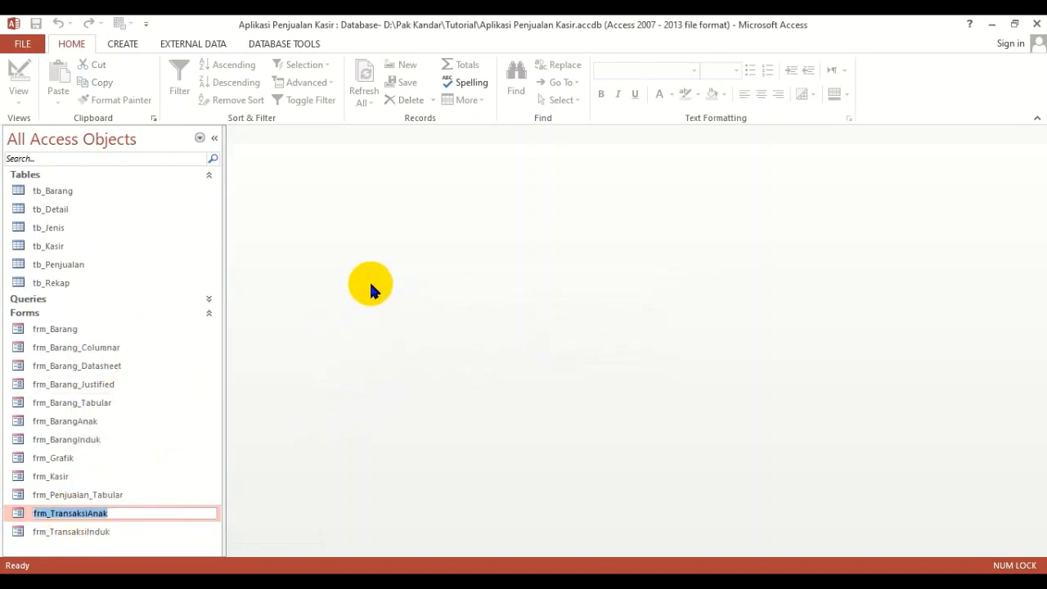
pyautogui.press('End')
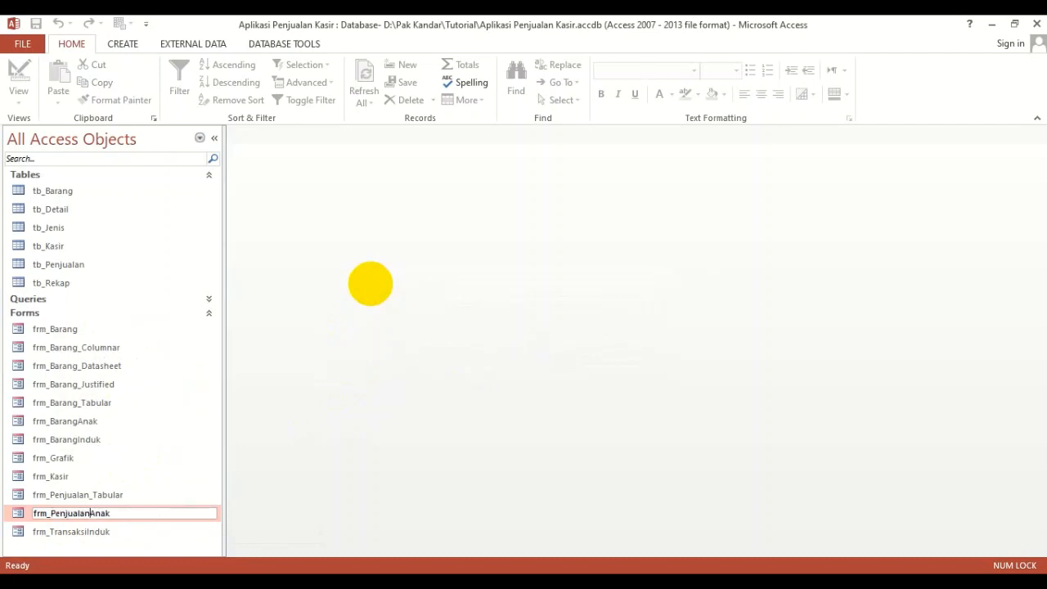
pyautogui.press('Return')
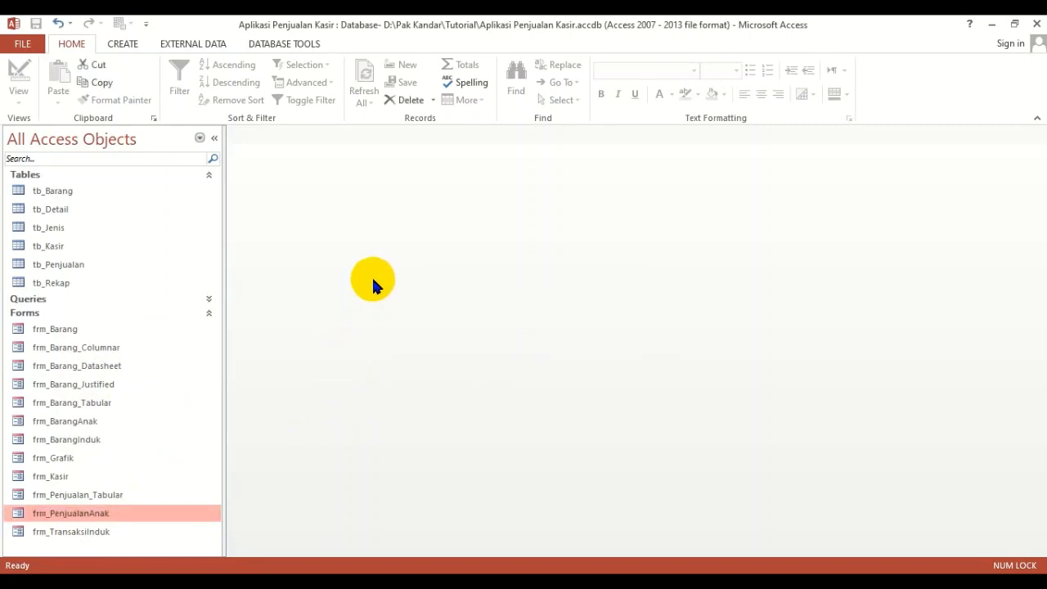
pyautogui.click(126, 530)
pyautogui.rightClick(126, 530)
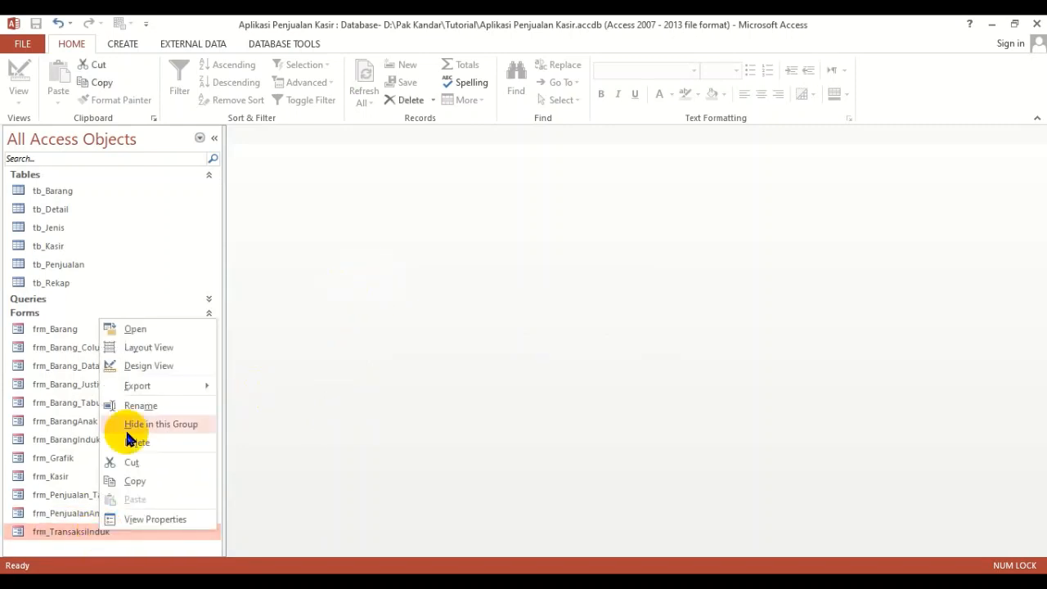
pyautogui.click(156, 368)
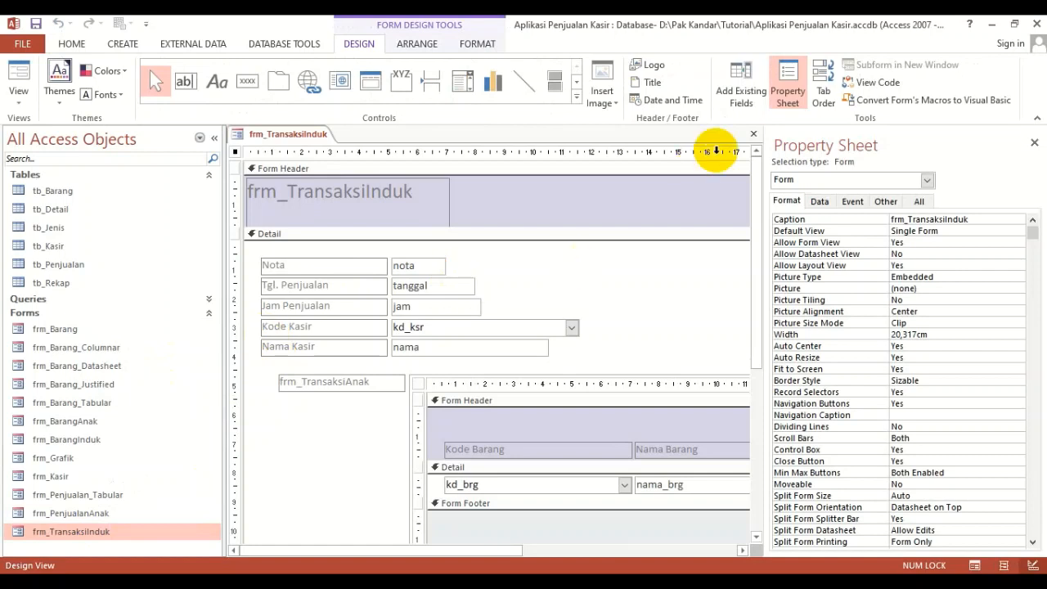
pyautogui.click(746, 134)
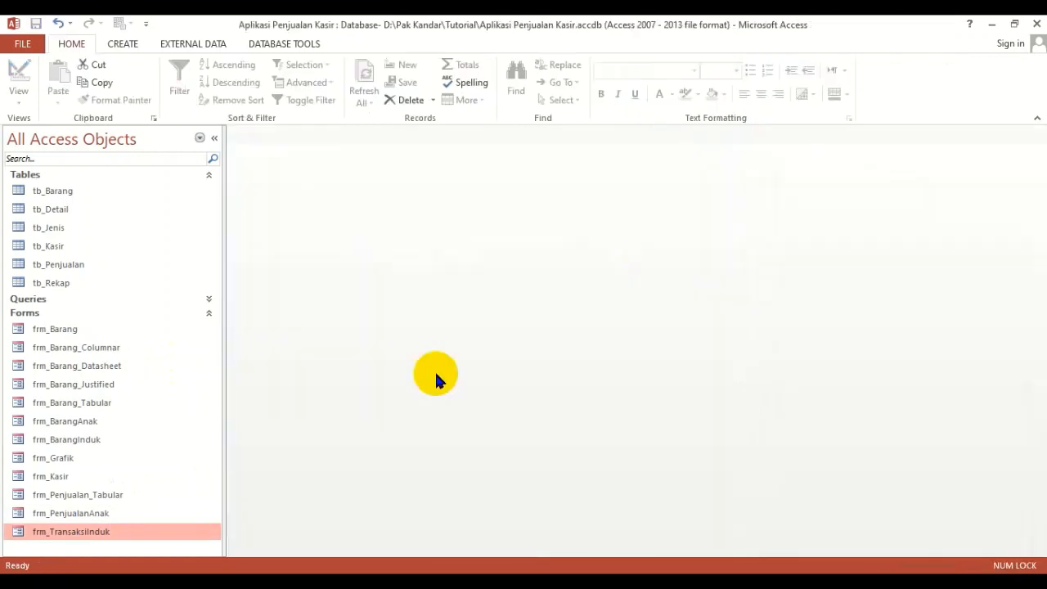
# Rename the form frm_TransaksiInduk as frm_PenjualanInduk.
pyautogui.rightClick(88, 533)
pyautogui.click(147, 409)
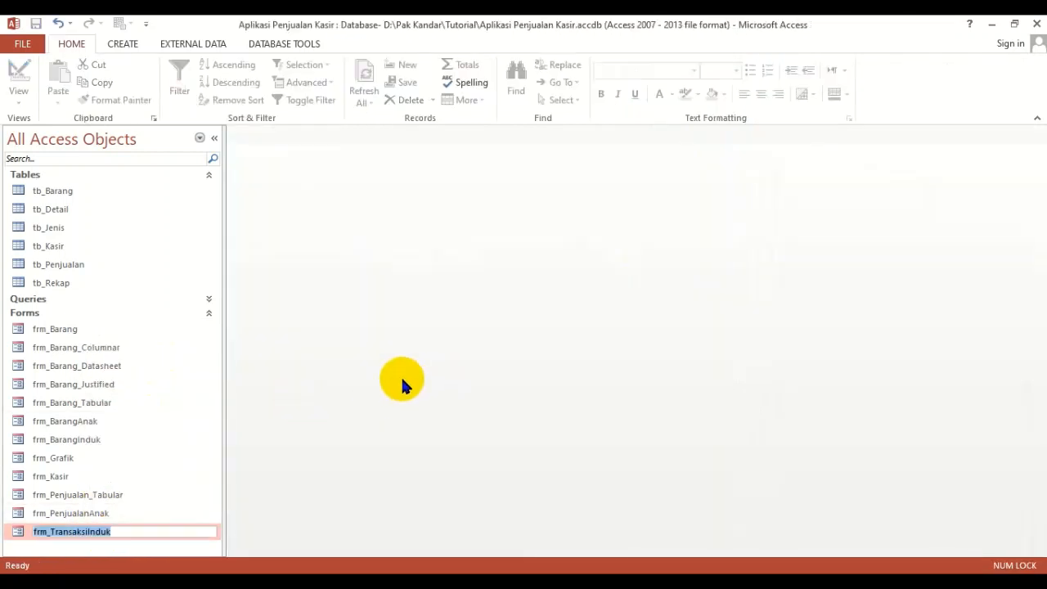
pyautogui.press('End')
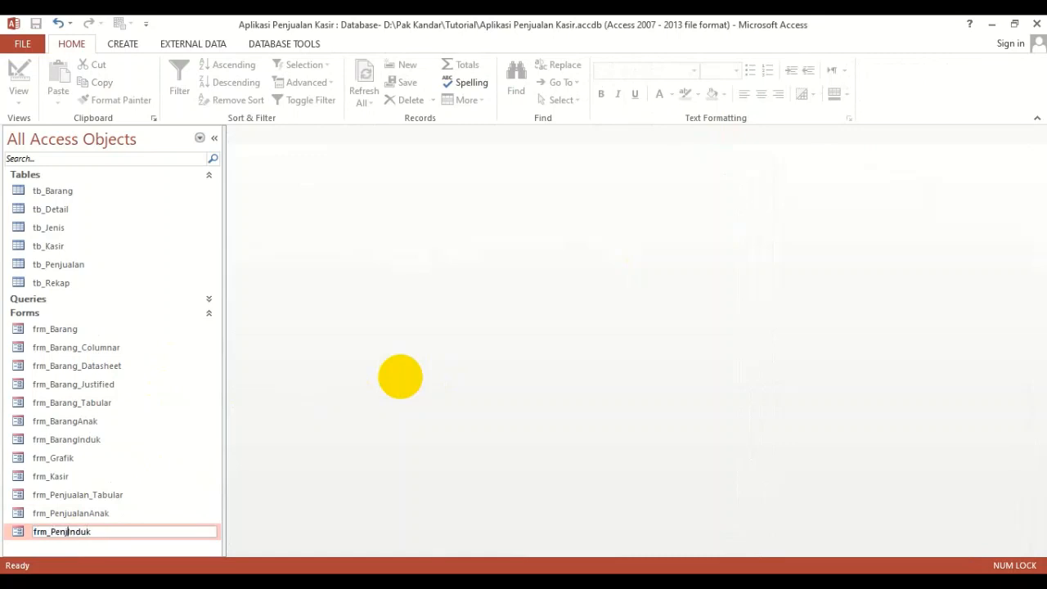
pyautogui.press('Return')
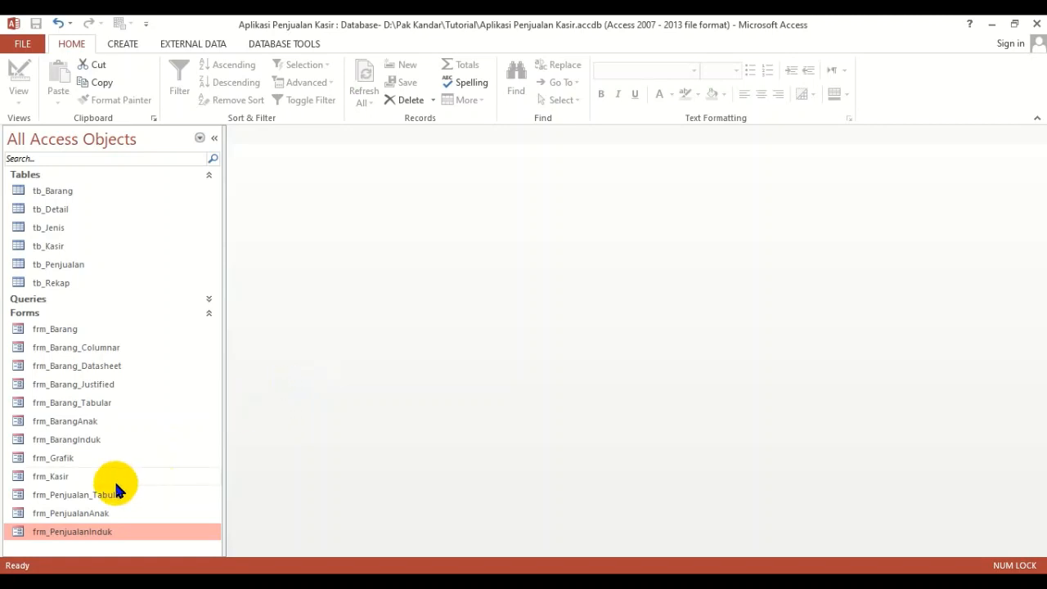
pyautogui.click(93, 515)
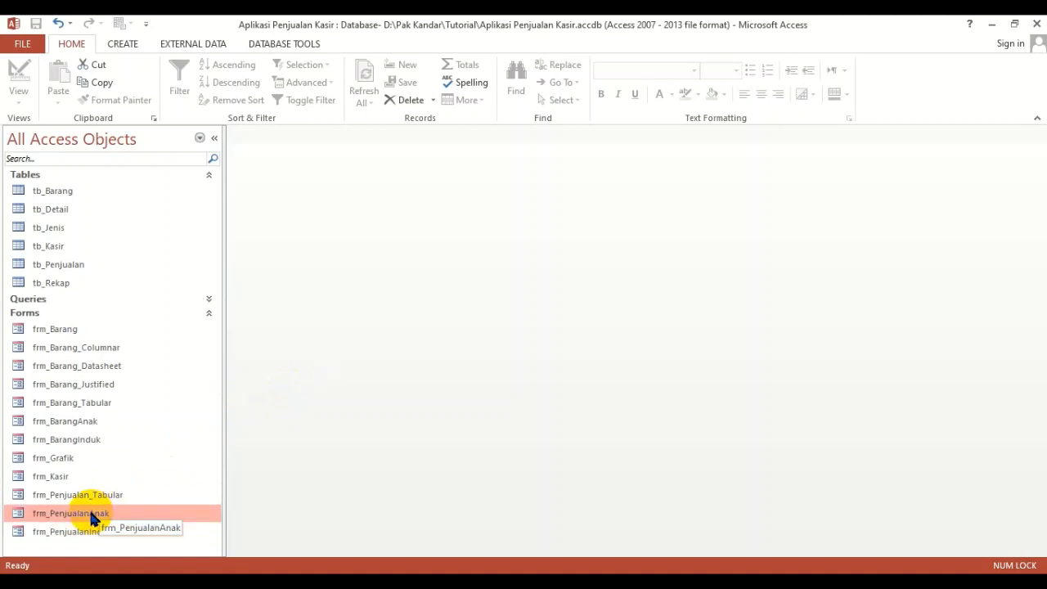
pyautogui.click(85, 473)
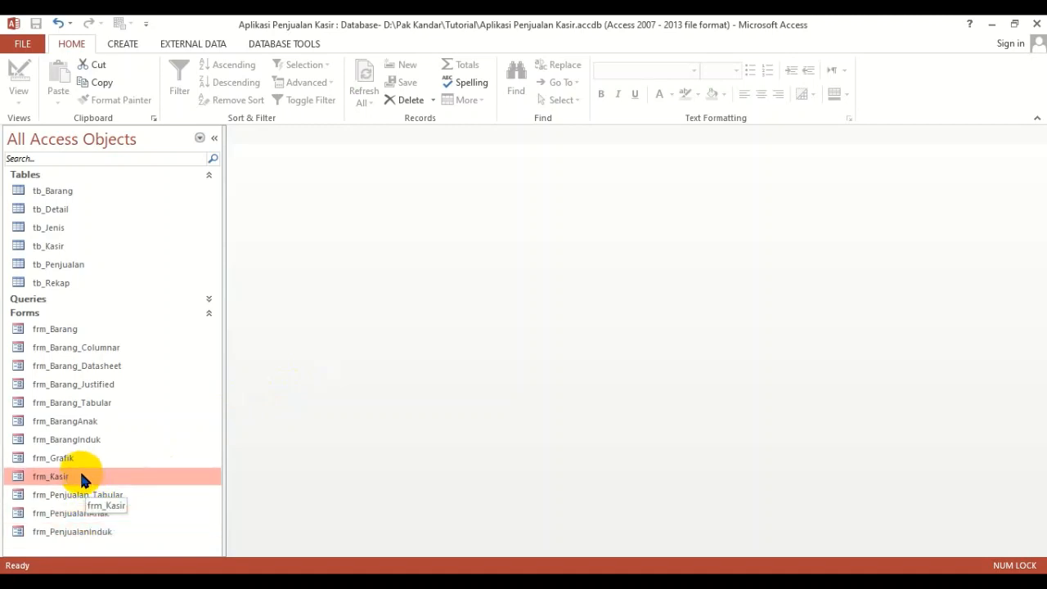
pyautogui.click(73, 406)
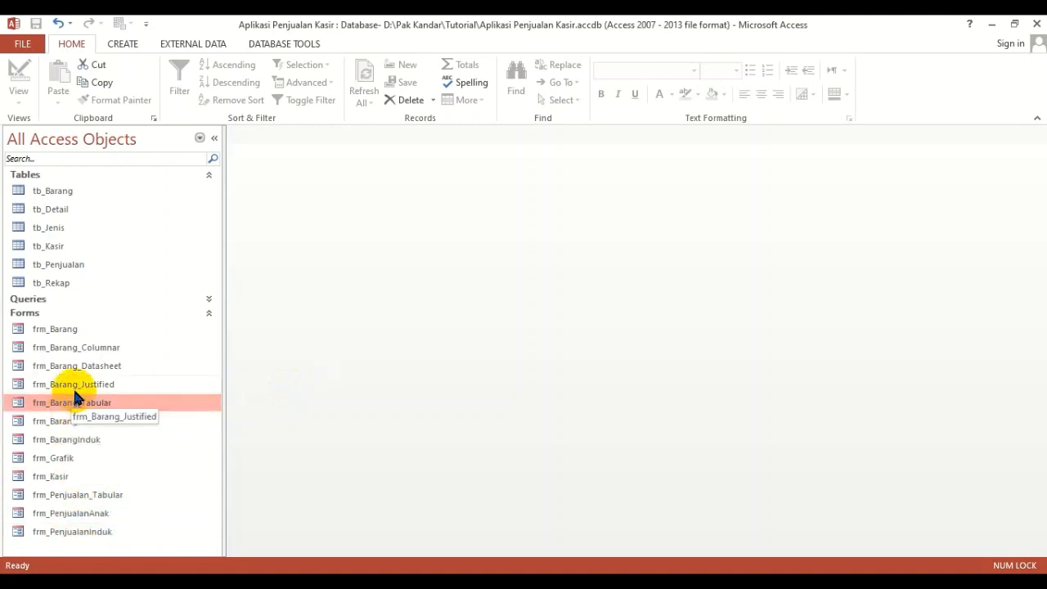
pyautogui.doubleClick(199, 368)
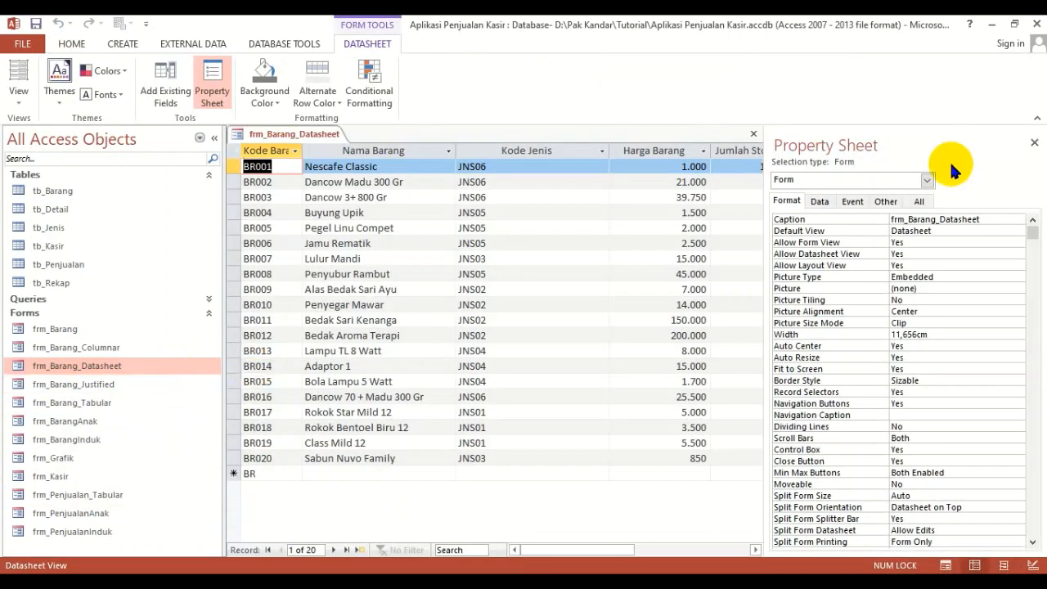
pyautogui.click(754, 134)
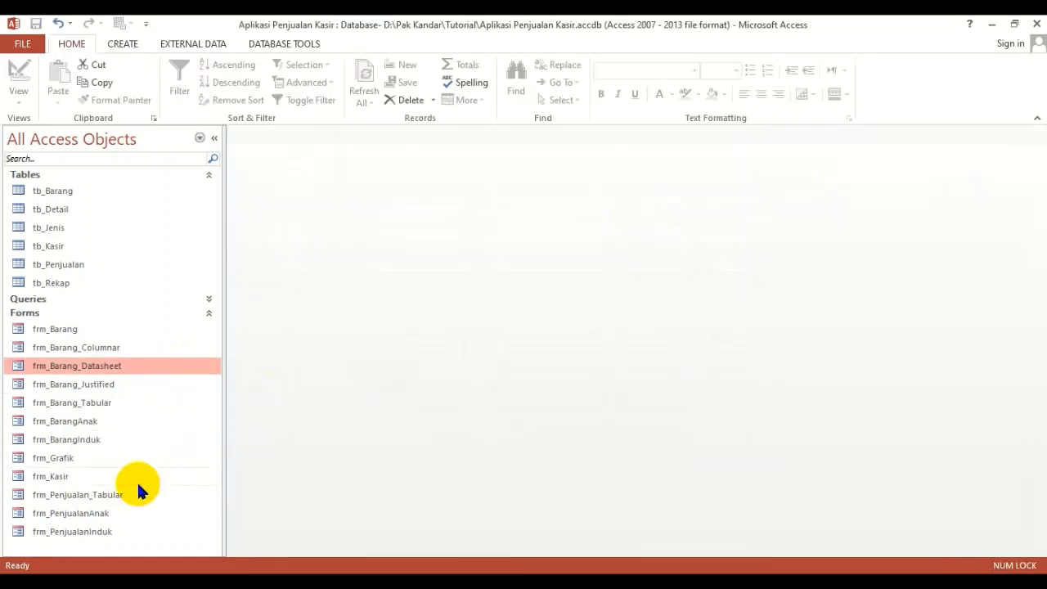
# View the renamed frm_PenjualanAnak form, close it, and open frm_PenjualanInduk in Form View.
pyautogui.doubleClick(96, 514)
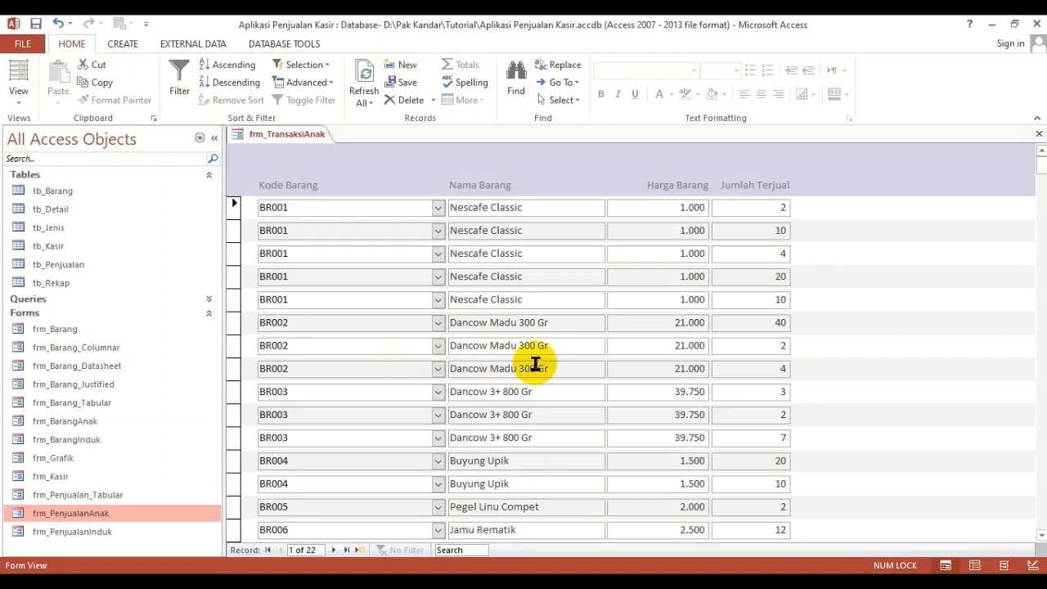
pyautogui.click(1039, 133)
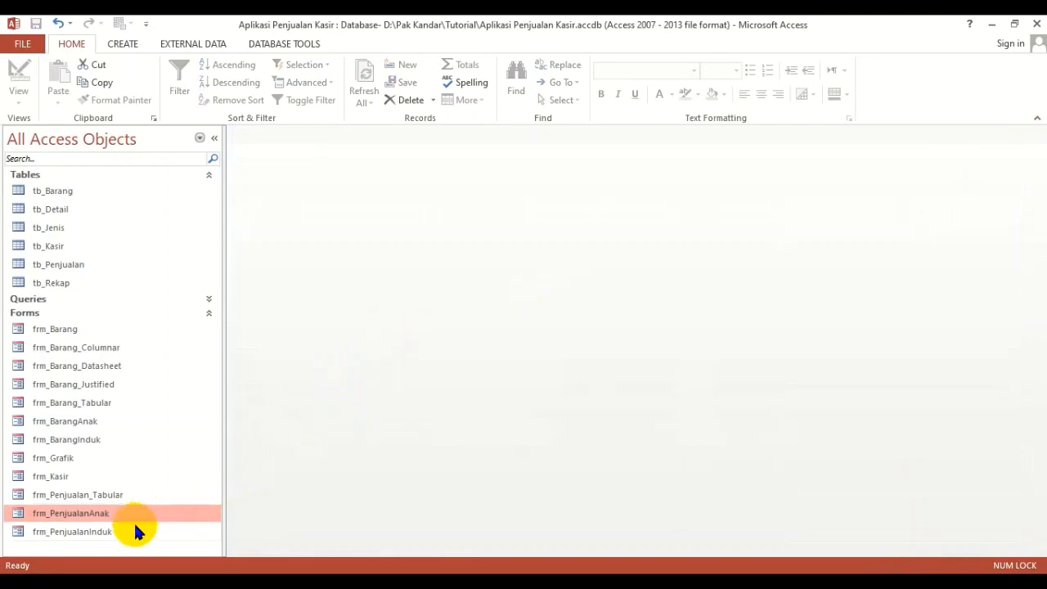
pyautogui.click(101, 532)
pyautogui.doubleClick(101, 532)
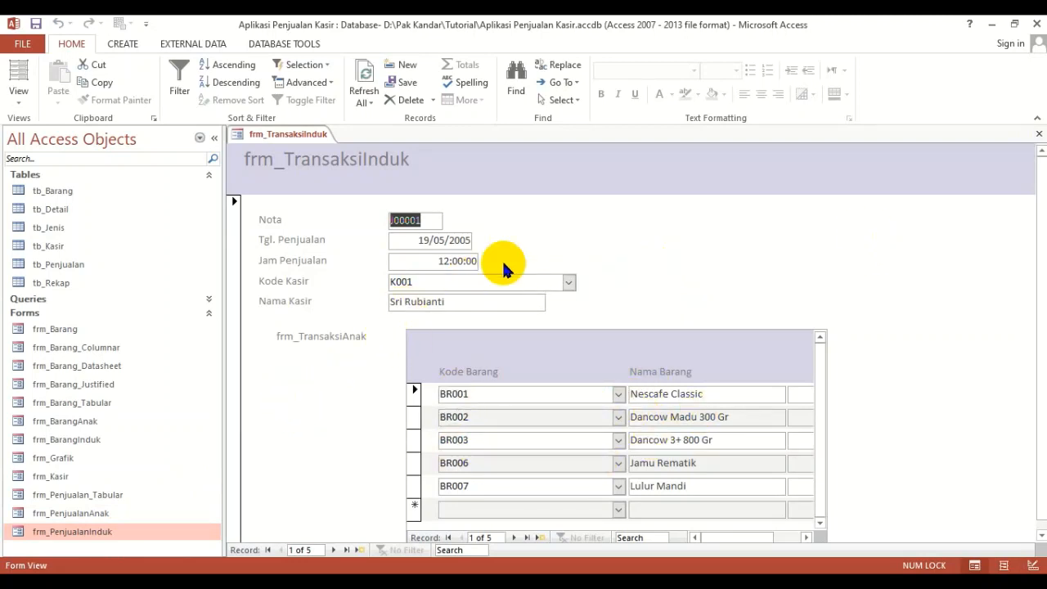
# Examine the item rows in the main form's subform and compare the layout with the Form Penjualan.png sample in Photos.
pyautogui.click(79, 515)
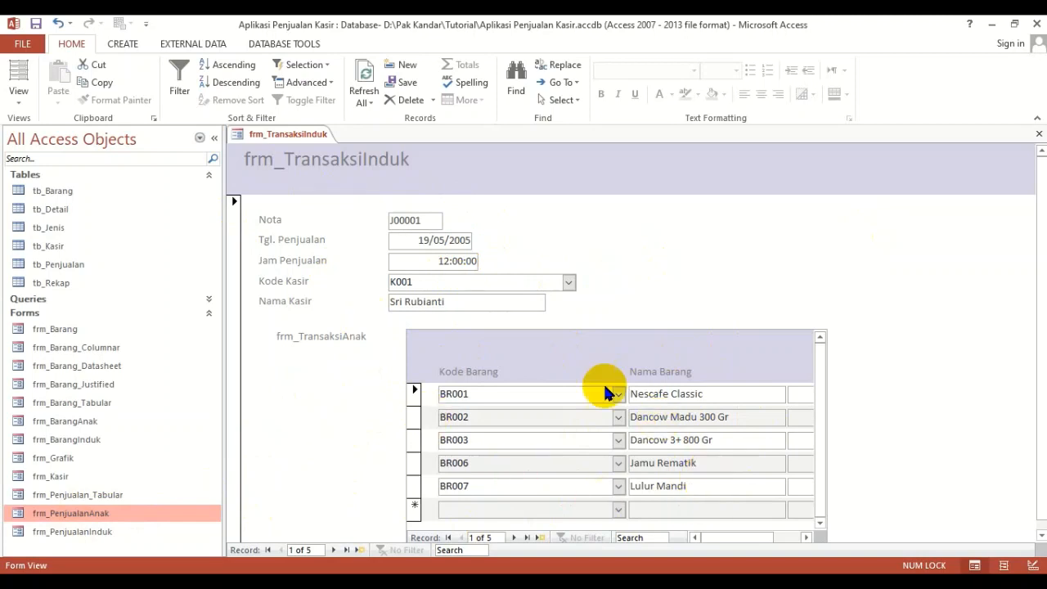
pyautogui.click(486, 537)
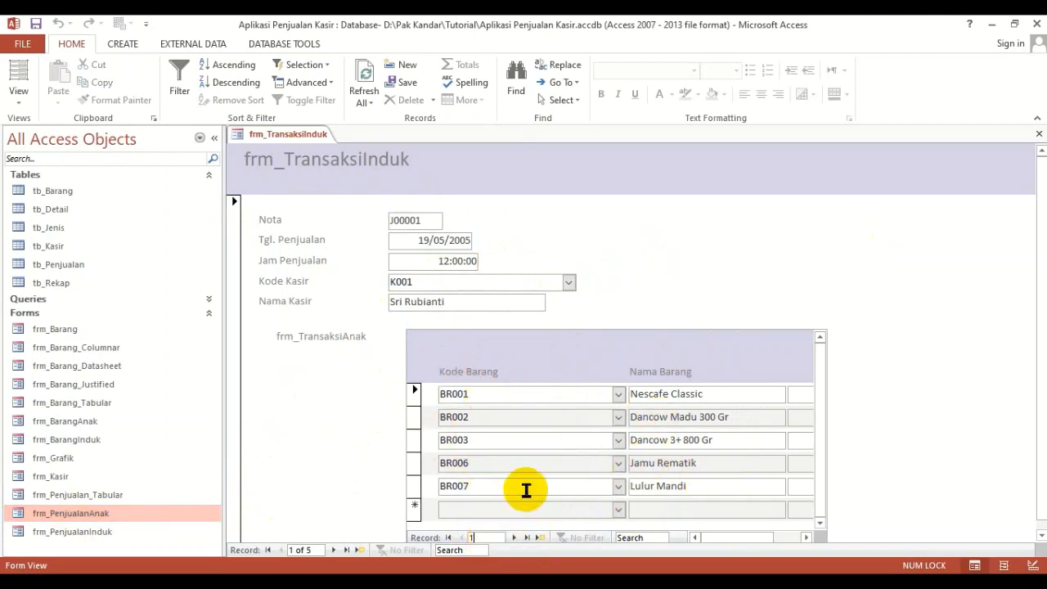
pyautogui.doubleClick(525, 468)
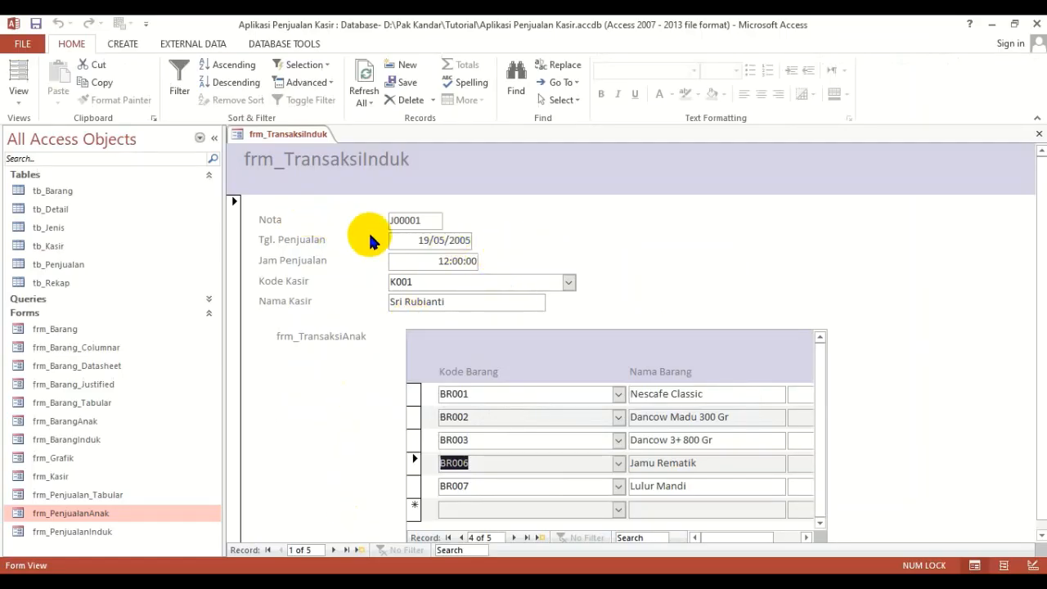
pyautogui.rightClick(560, 216)
pyautogui.click(597, 267)
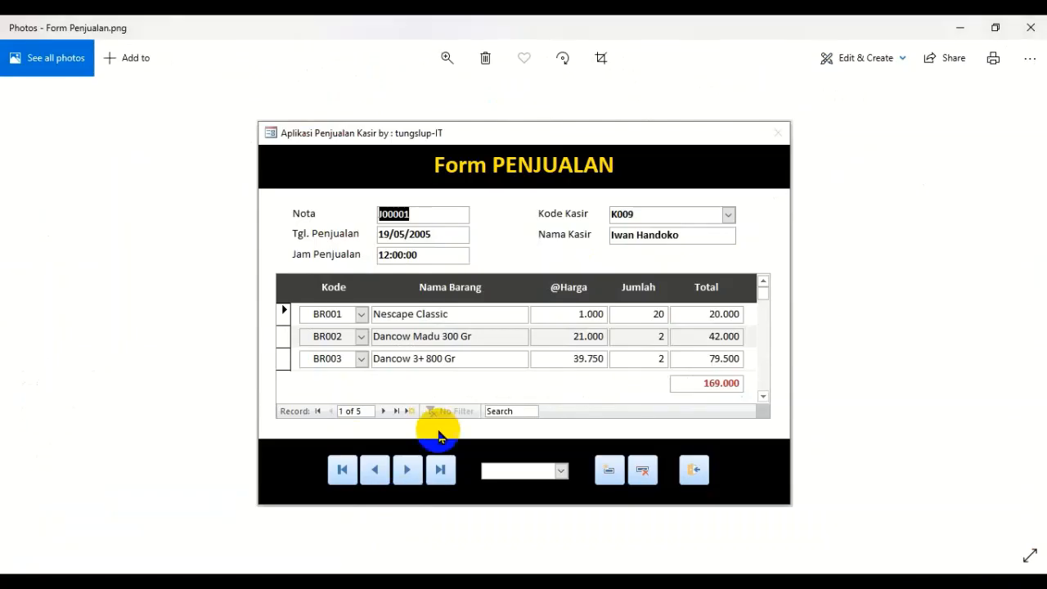
# Switch back to Access, collapse the navigation pane and change the main form's header title to FORM PENJUALAN.
pyautogui.moveTo(356, 581)
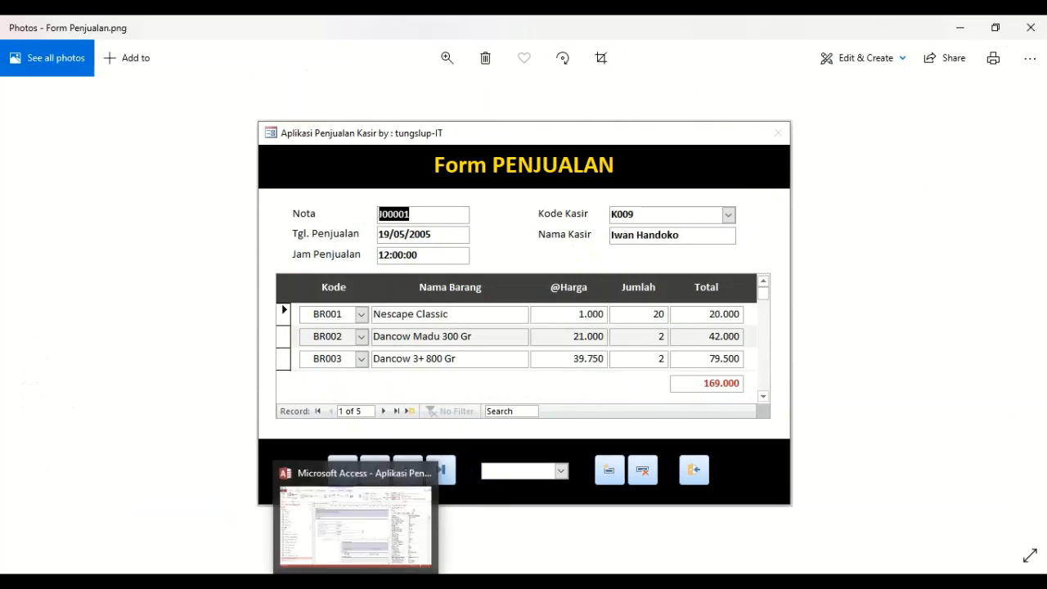
pyautogui.click(374, 560)
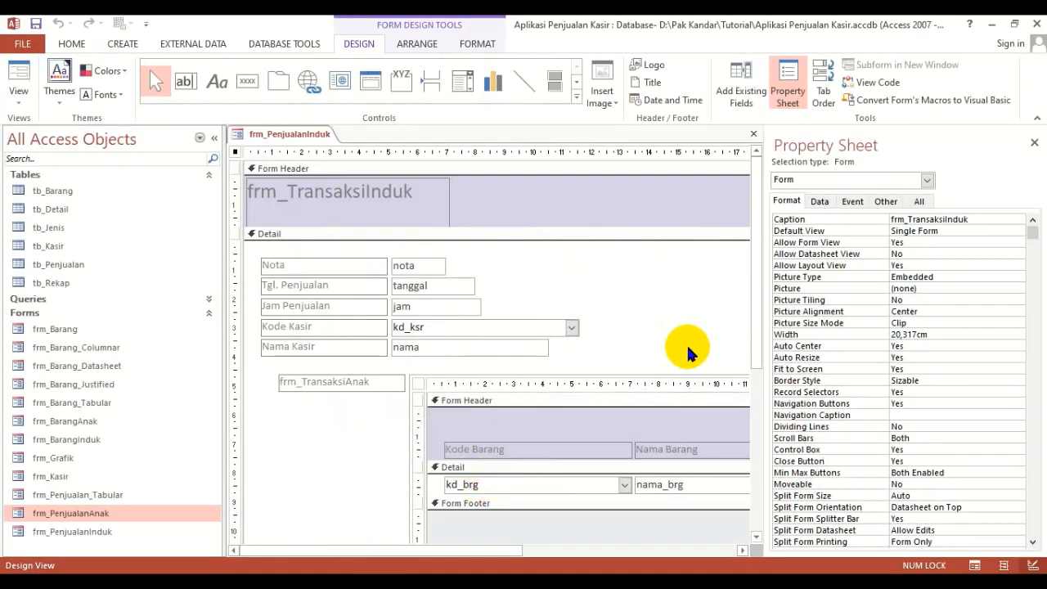
pyautogui.click(214, 138)
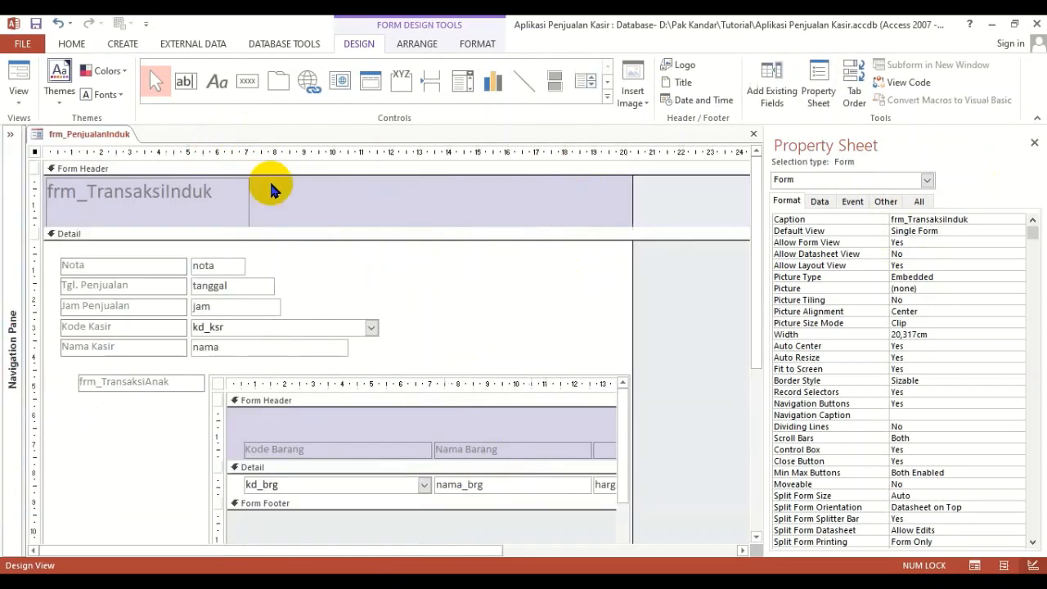
pyautogui.click(206, 199)
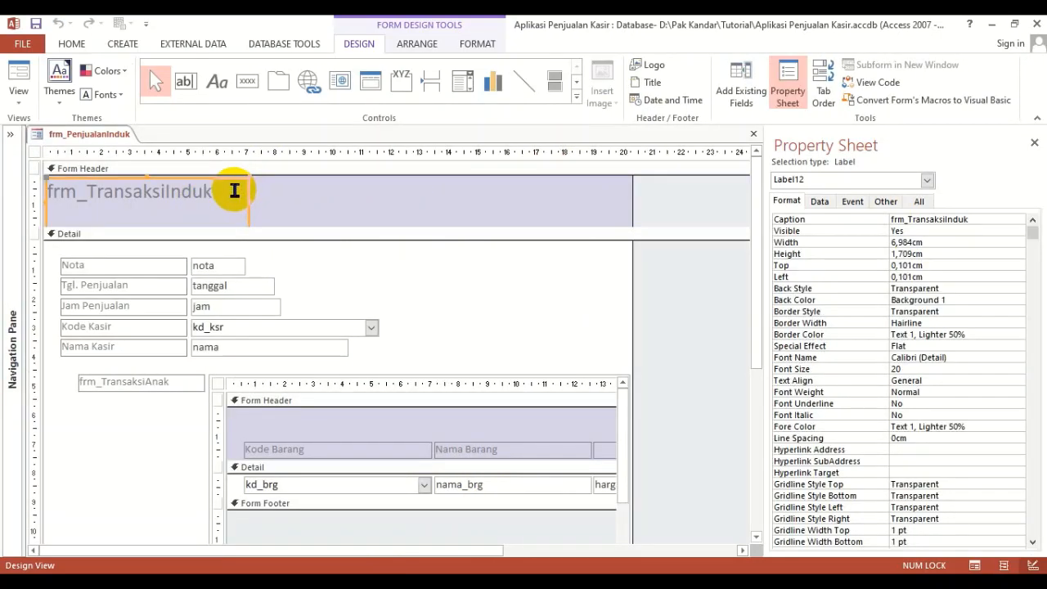
pyautogui.click(234, 190)
pyautogui.moveTo(223, 191); pyautogui.dragTo(7, 194)
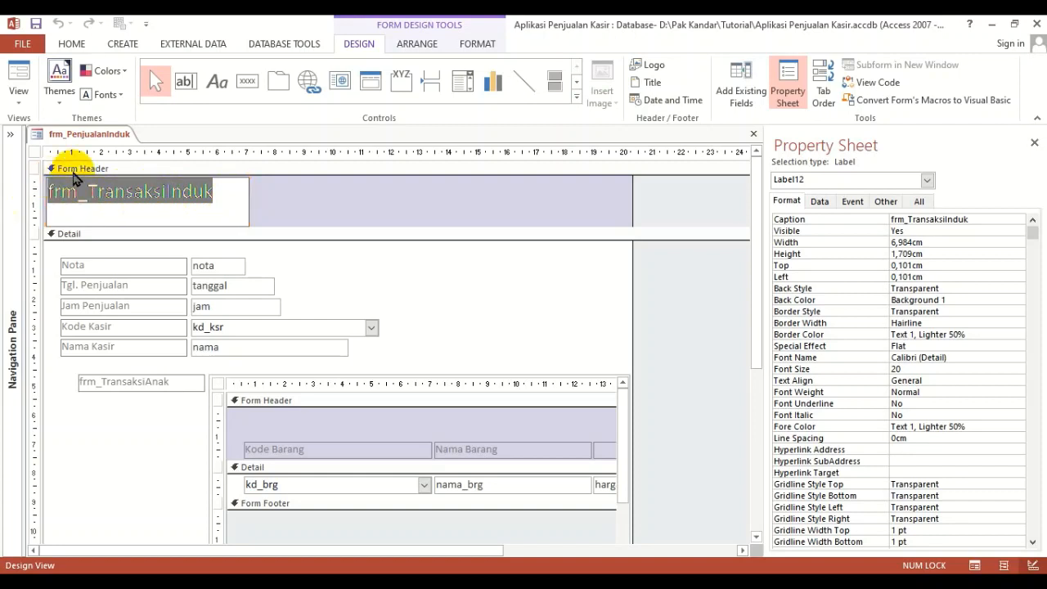
pyautogui.press('capslock')
pyautogui.write('FOR')
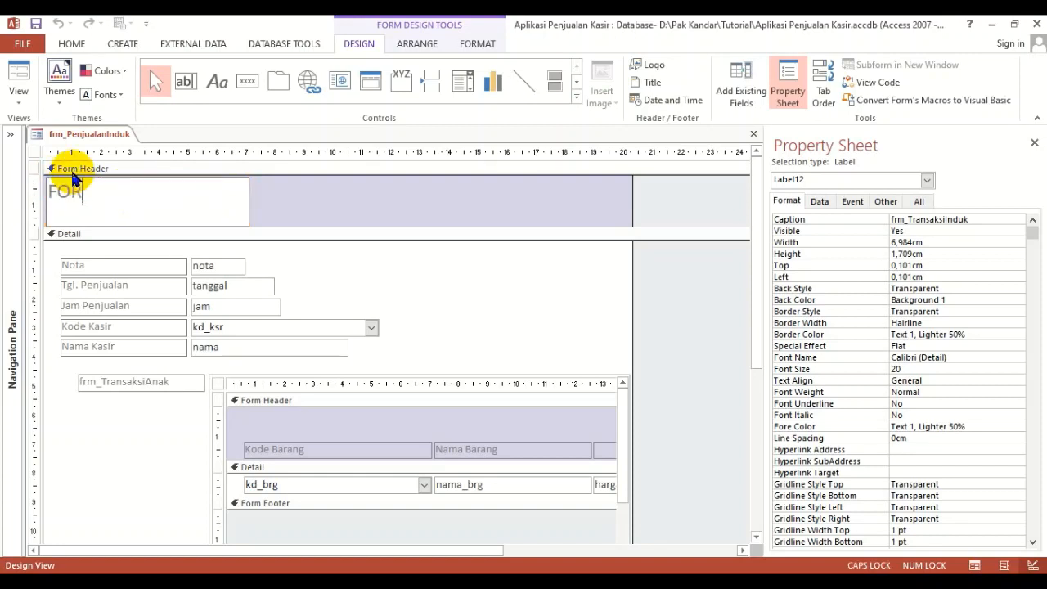
pyautogui.write('M PENJUALAN')
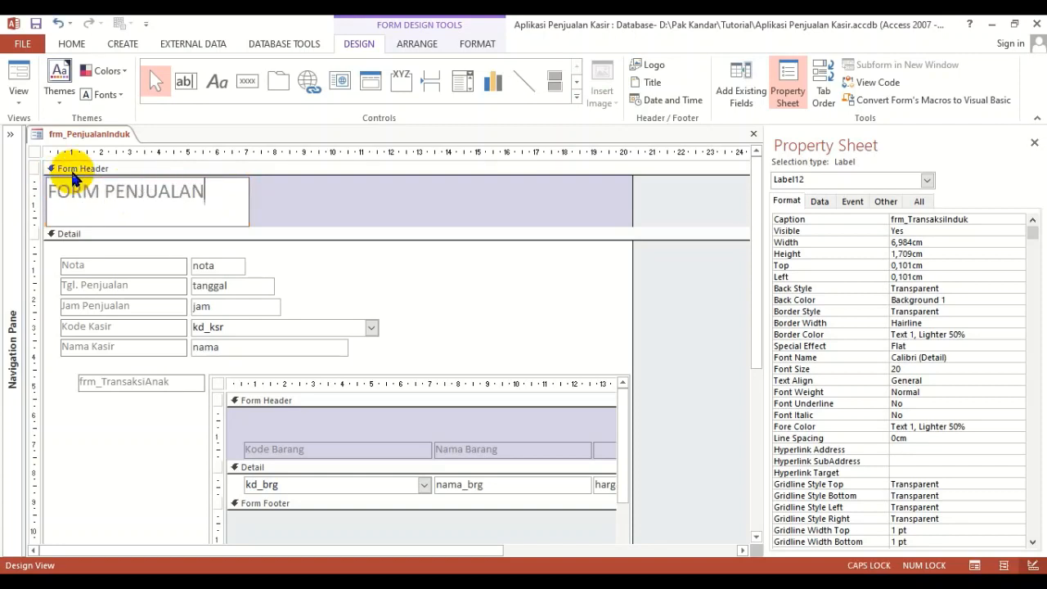
pyautogui.click(269, 203)
# Make the FORM PENJUALAN title in the form header yellow and bold.
pyautogui.click(222, 199)
pyautogui.click(77, 45)
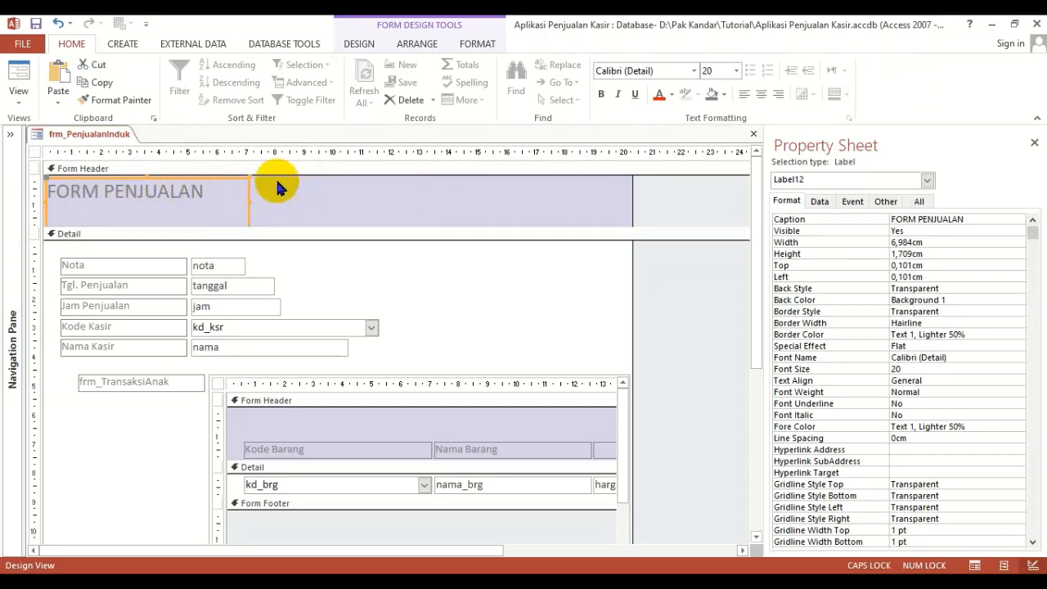
pyautogui.click(671, 94)
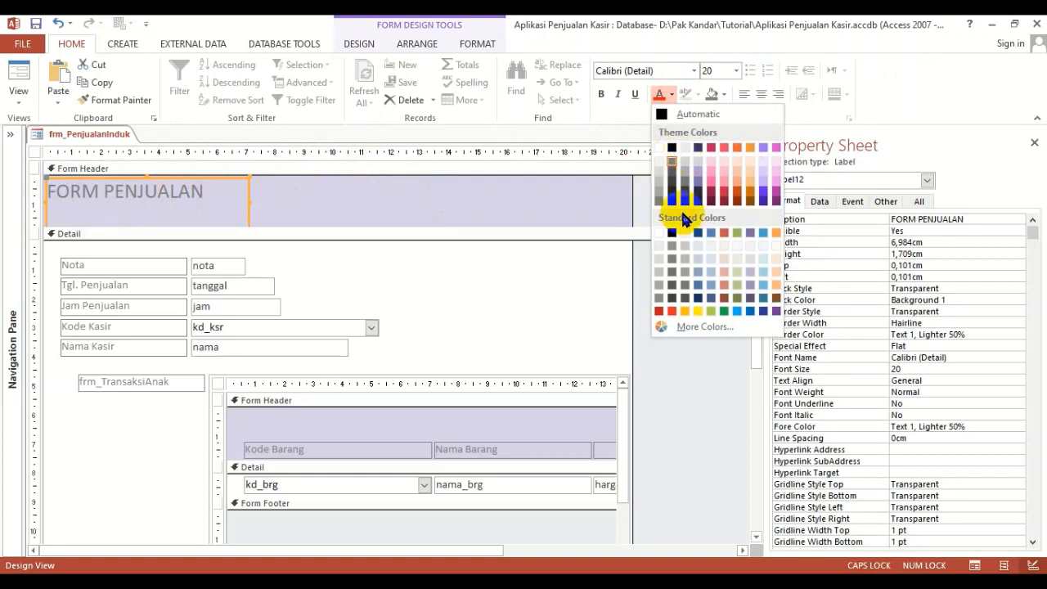
pyautogui.click(698, 311)
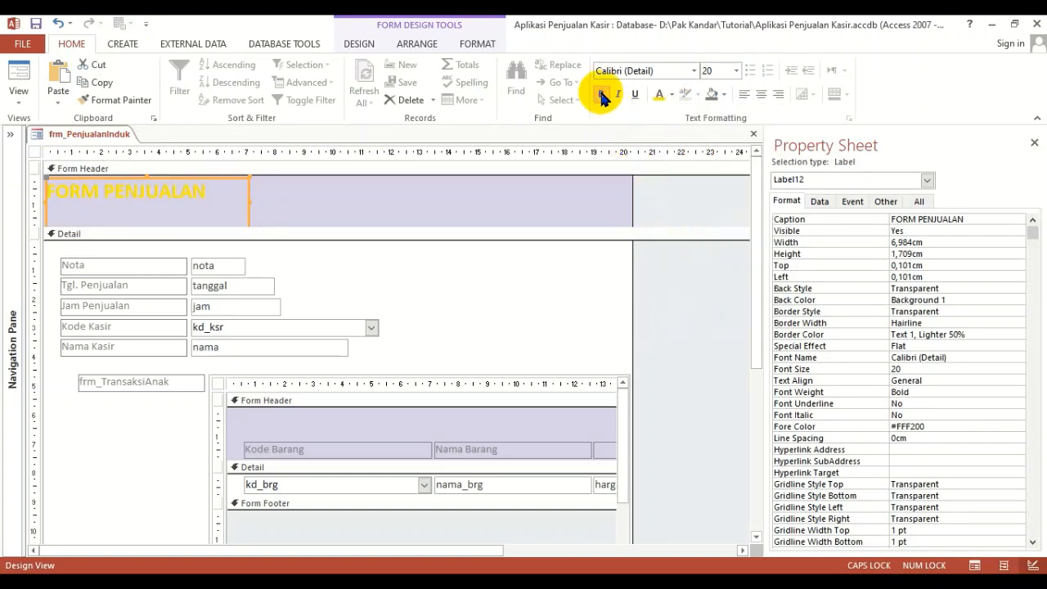
# Set the background colour of the main form's Form Header section to black.
pyautogui.click(355, 177)
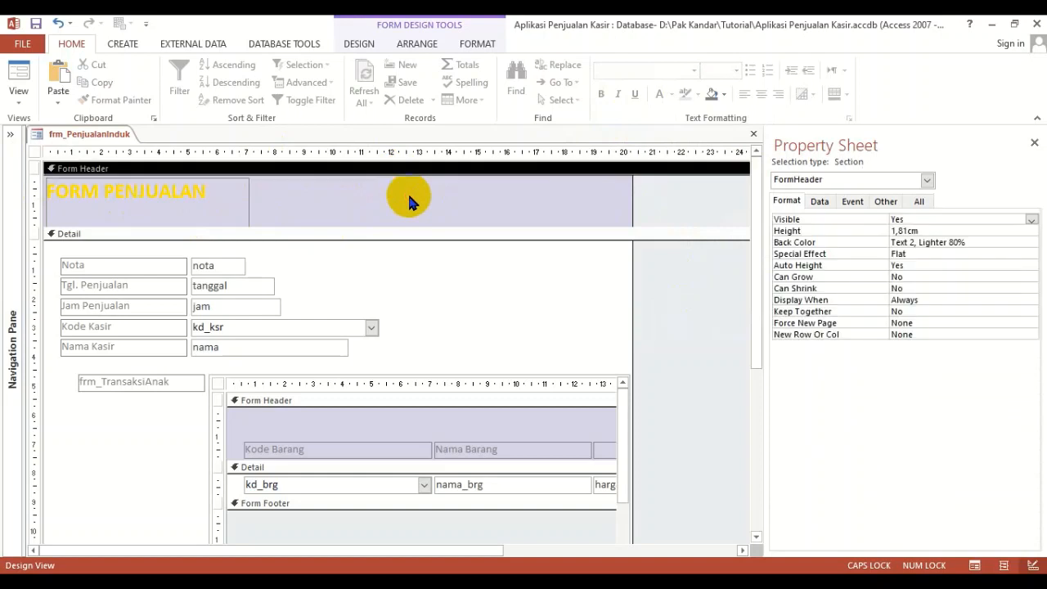
pyautogui.click(398, 171)
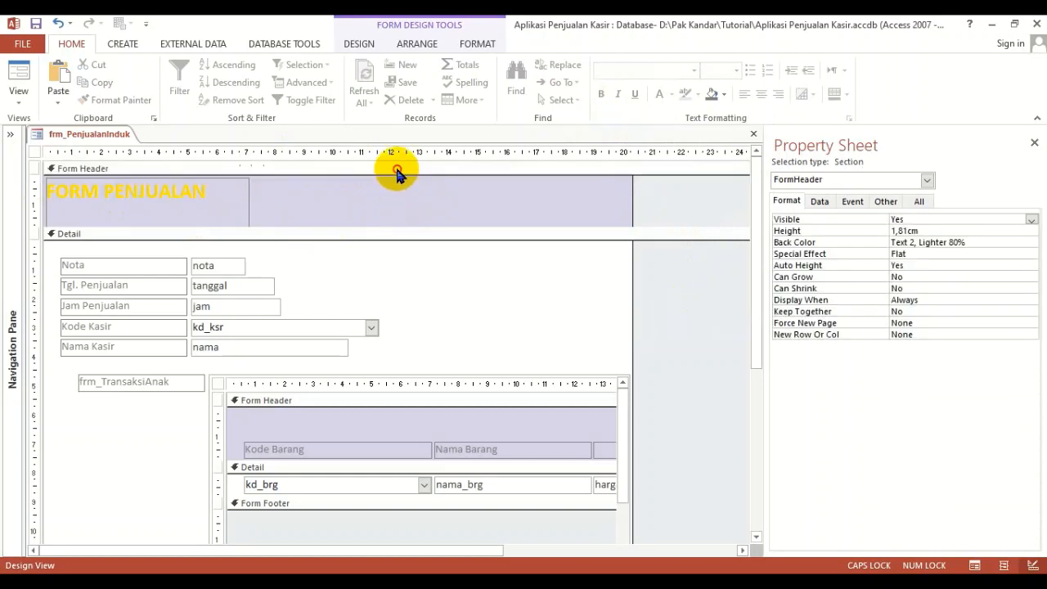
pyautogui.click(385, 234)
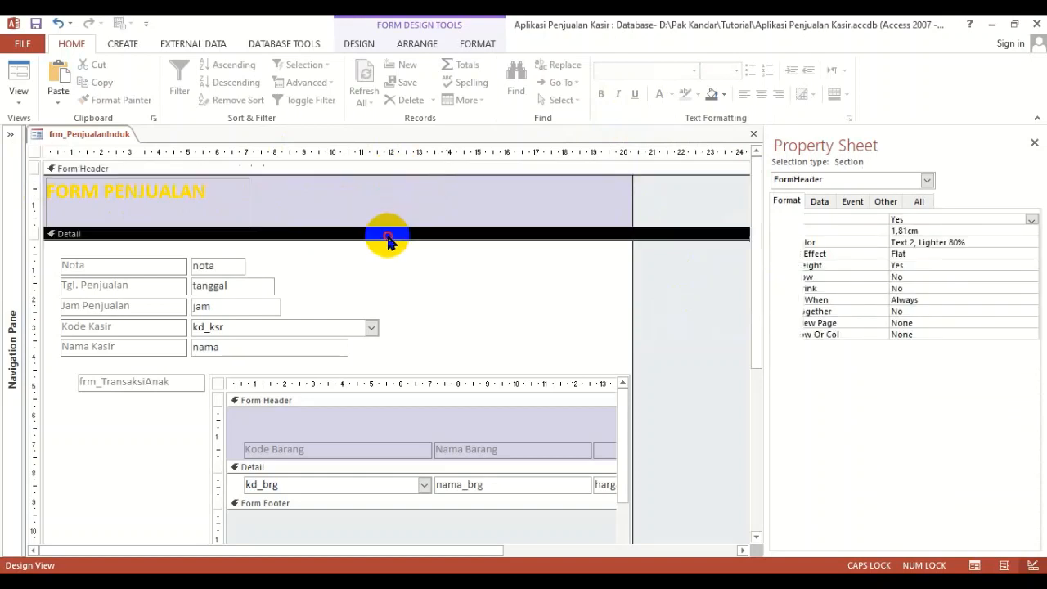
pyautogui.click(387, 172)
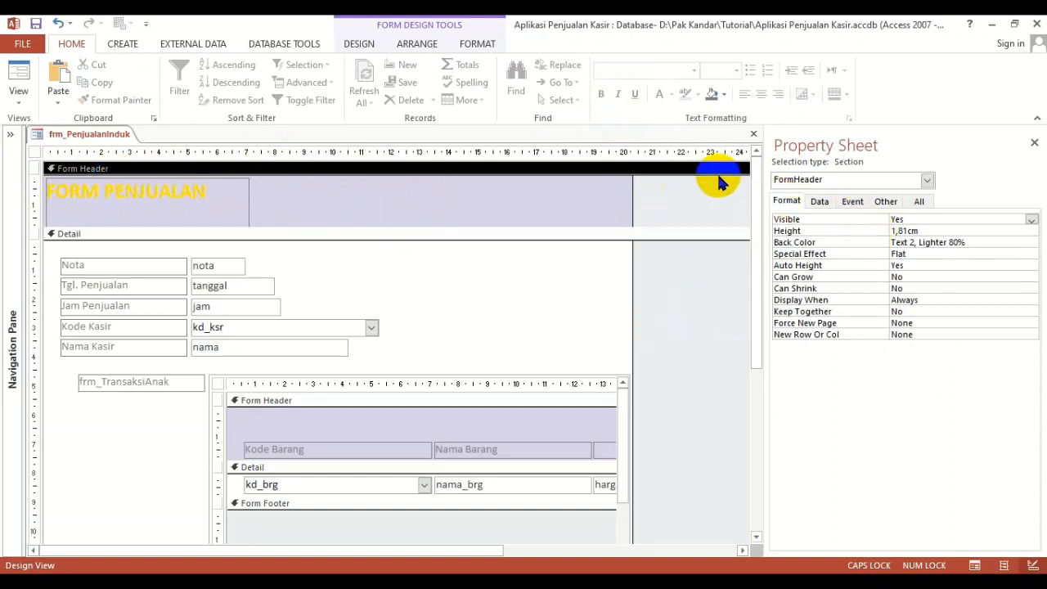
pyautogui.click(725, 95)
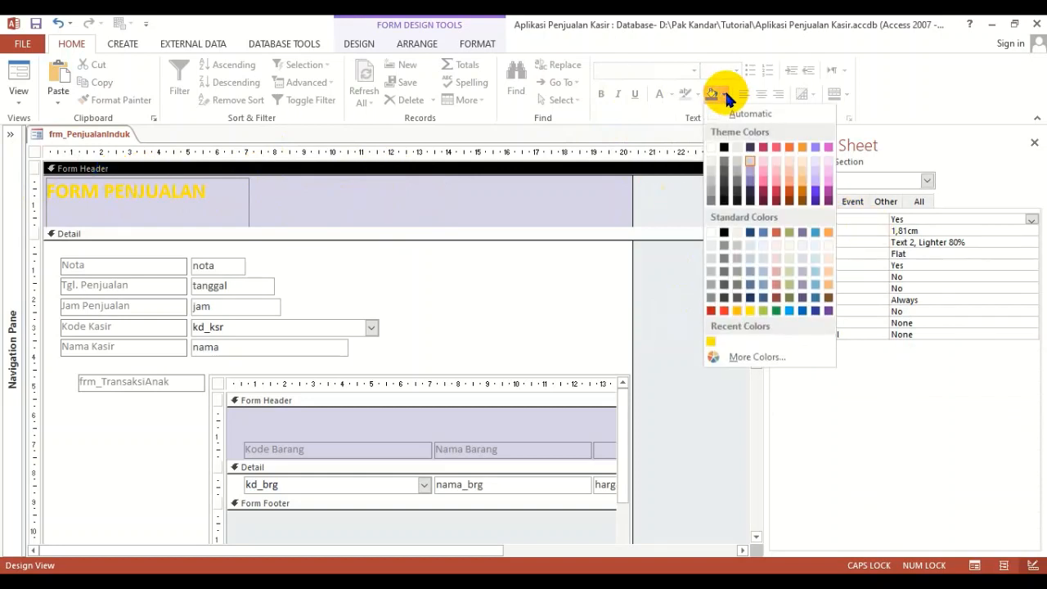
pyautogui.click(724, 147)
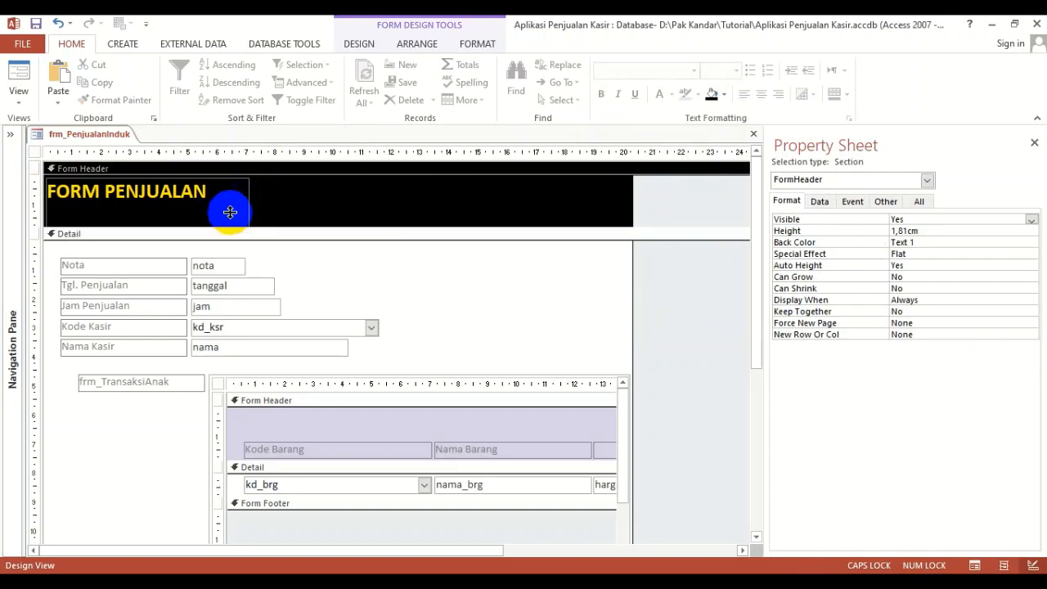
# Set the font colour of all labels and fields from Nota to Nama Kasir to Automatic and make the five data fields bold.
pyautogui.moveTo(74, 255); pyautogui.dragTo(274, 360)
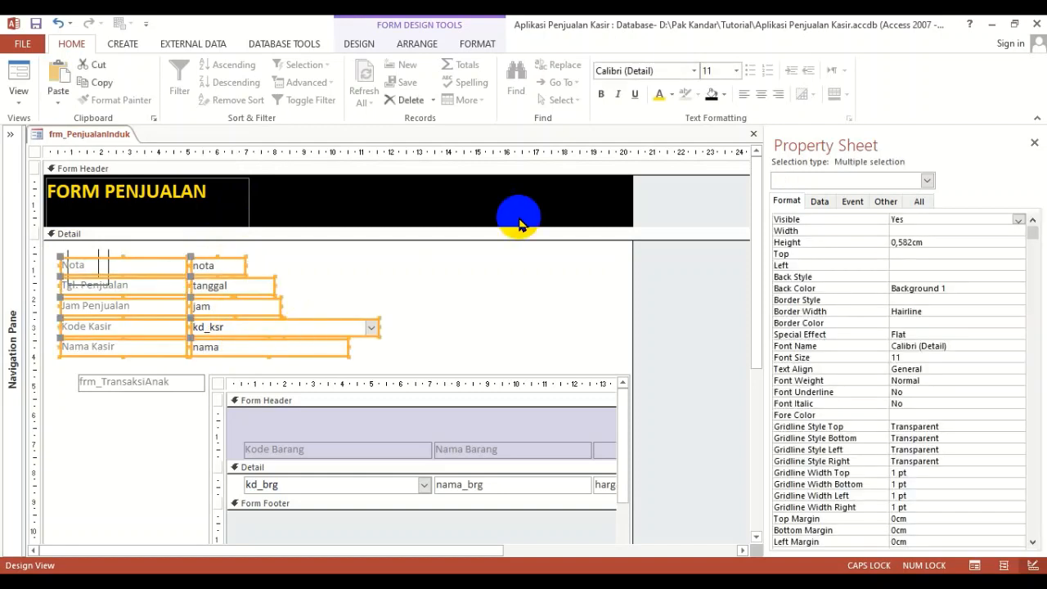
pyautogui.click(671, 94)
pyautogui.click(685, 114)
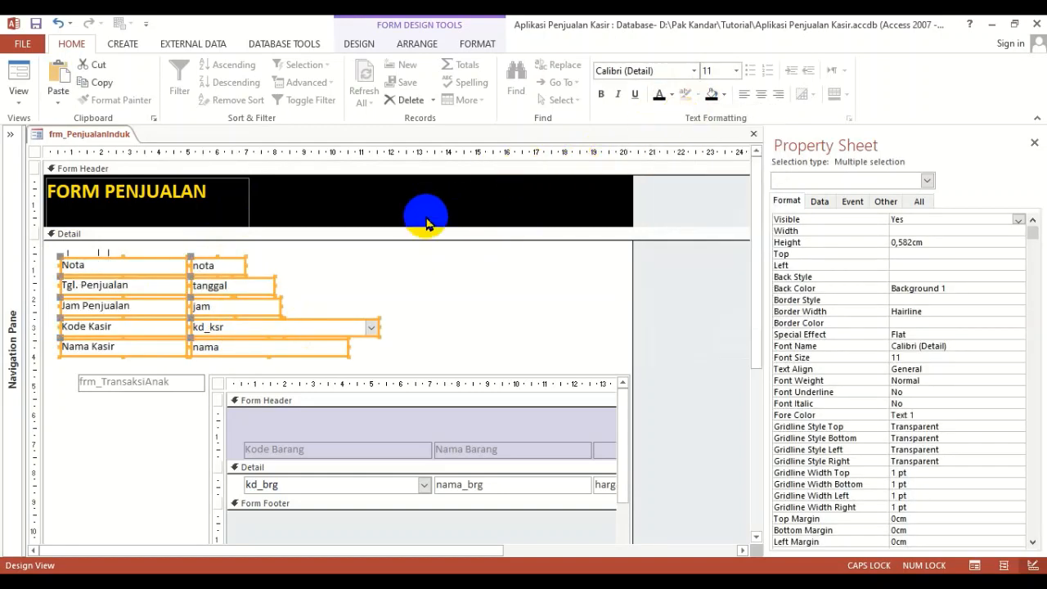
pyautogui.moveTo(301, 257); pyautogui.dragTo(234, 348)
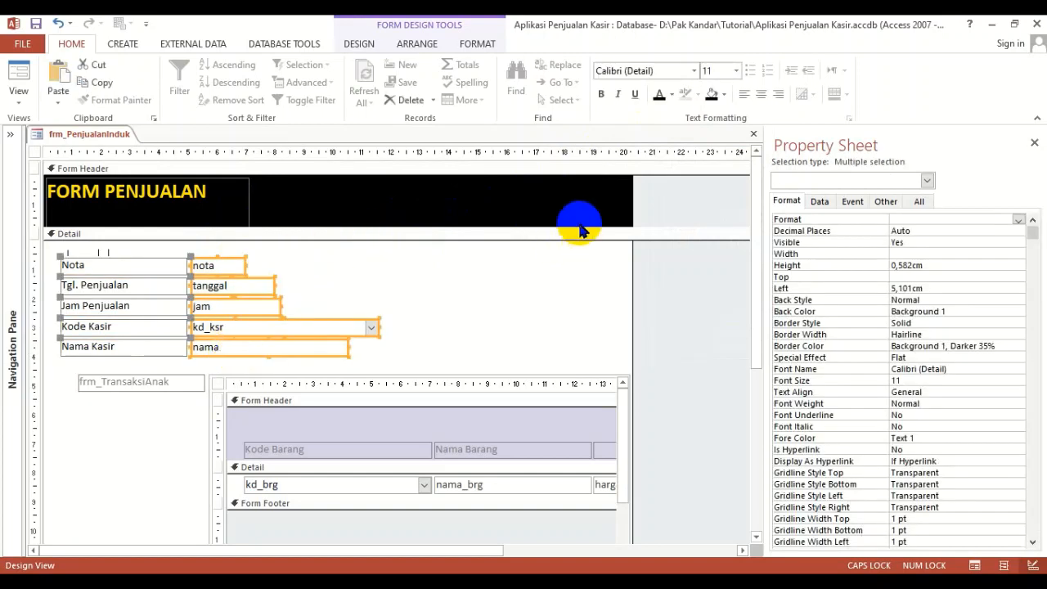
pyautogui.click(600, 94)
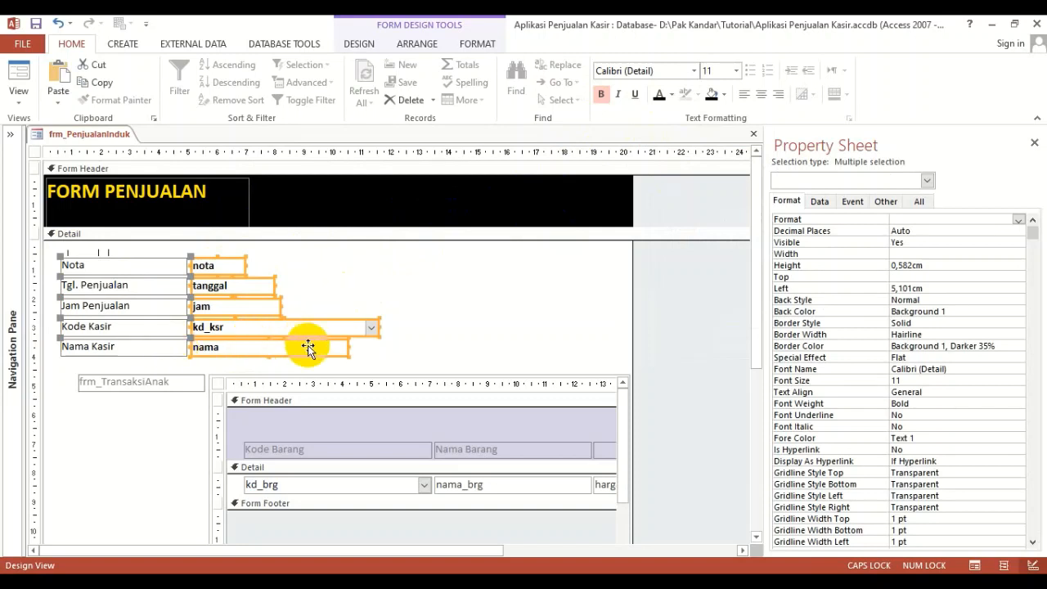
# Move the Kode Kasir and Nama Kasir labels with their fields into a second column beside the nota and tanggal fields.
pyautogui.moveTo(51, 324); pyautogui.dragTo(286, 352)
pyautogui.moveTo(45, 329); pyautogui.dragTo(249, 354)
pyautogui.moveTo(99, 338); pyautogui.dragTo(331, 268)
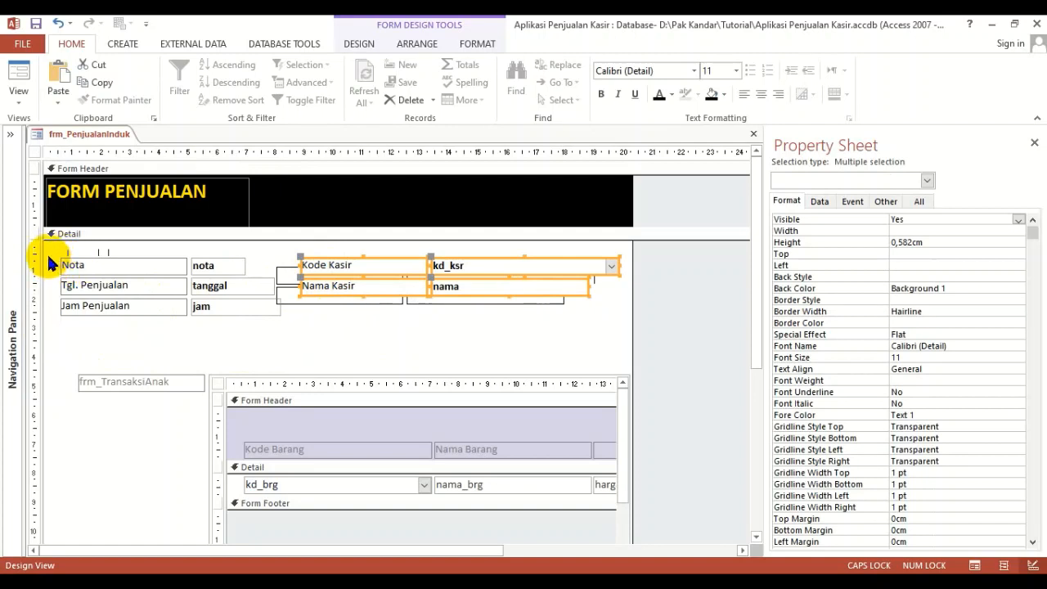
# Left-align the Nota, Tgl. Penjualan and Jam Penjualan labels and close the Property Sheet.
pyautogui.moveTo(47, 259); pyautogui.dragTo(122, 328)
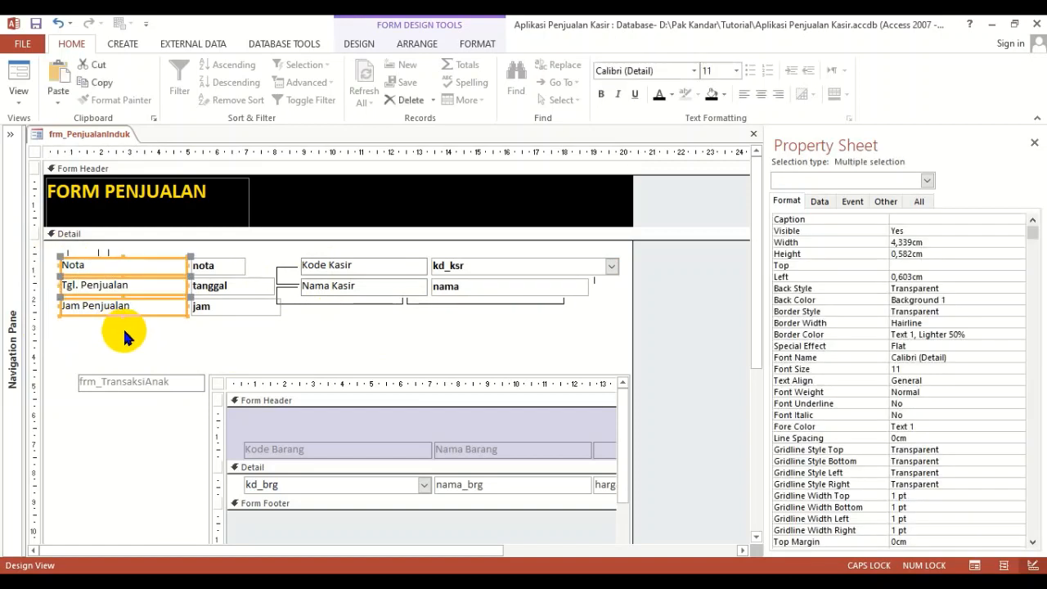
pyautogui.click(406, 44)
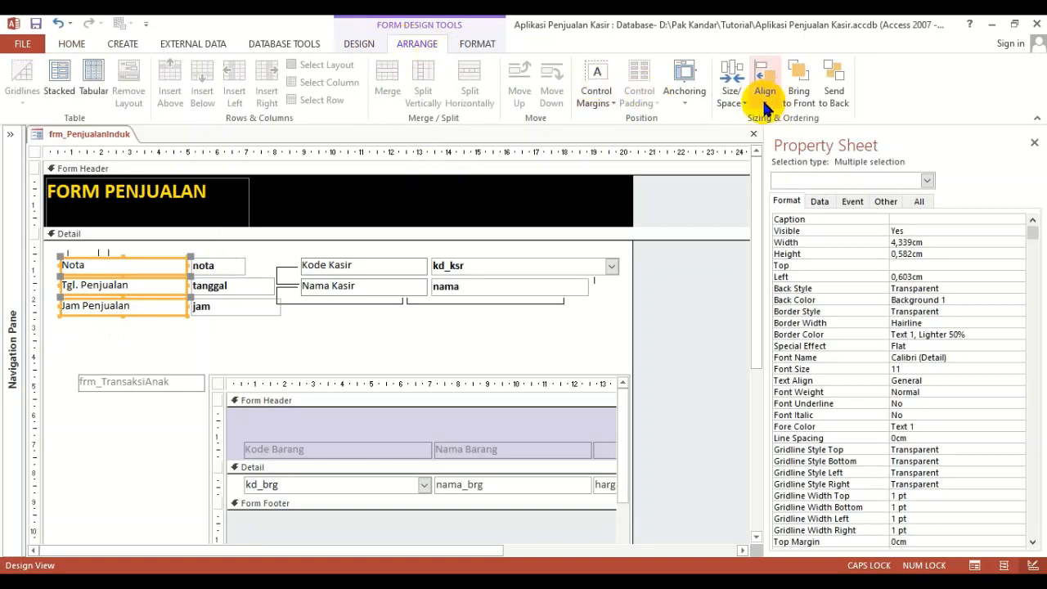
pyautogui.click(1034, 143)
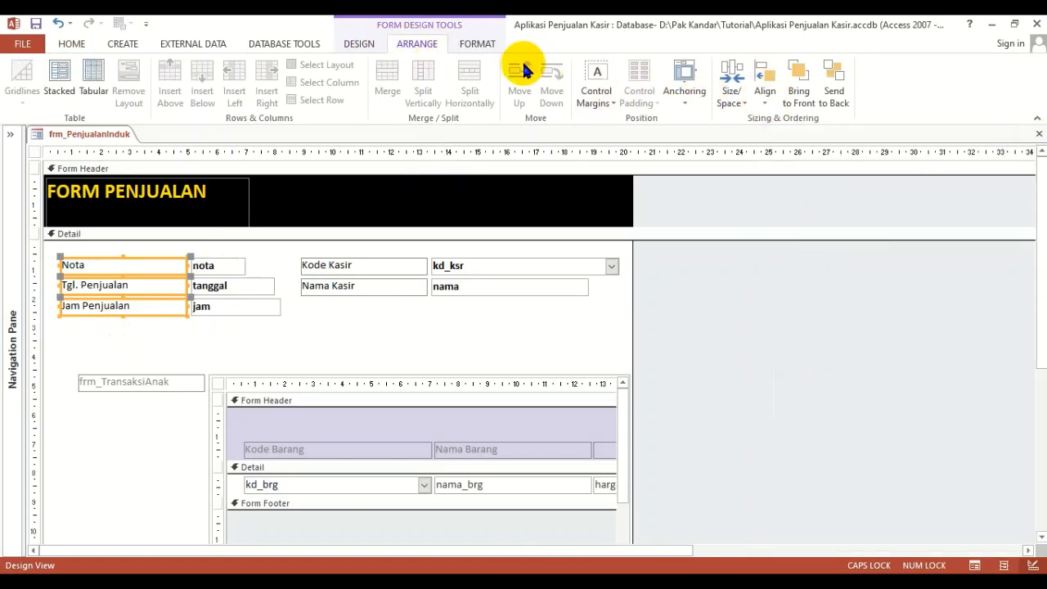
pyautogui.click(765, 92)
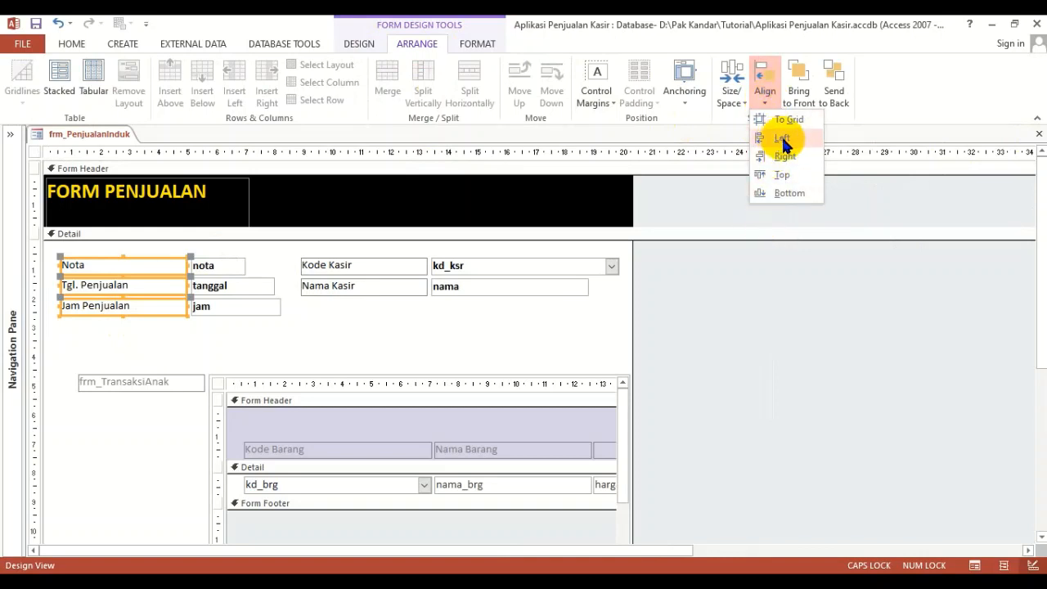
pyautogui.click(783, 139)
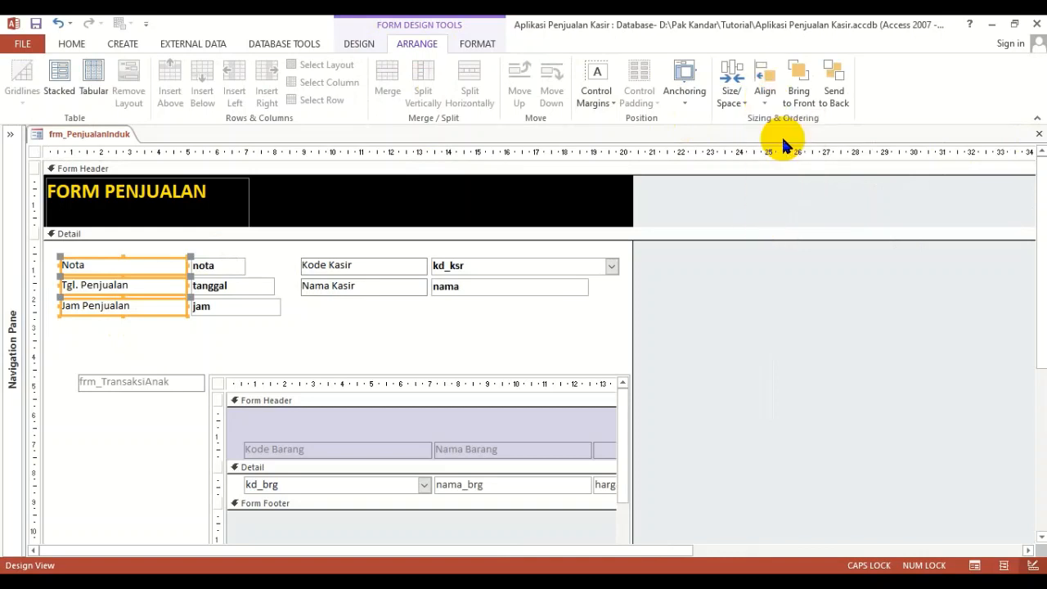
# Narrow the Nota, Tgl. Penjualan and Jam Penjualan labels equally so they are only slightly wider than their text.
pyautogui.click(733, 97)
pyautogui.click(753, 211)
pyautogui.moveTo(187, 265); pyautogui.dragTo(143, 266)
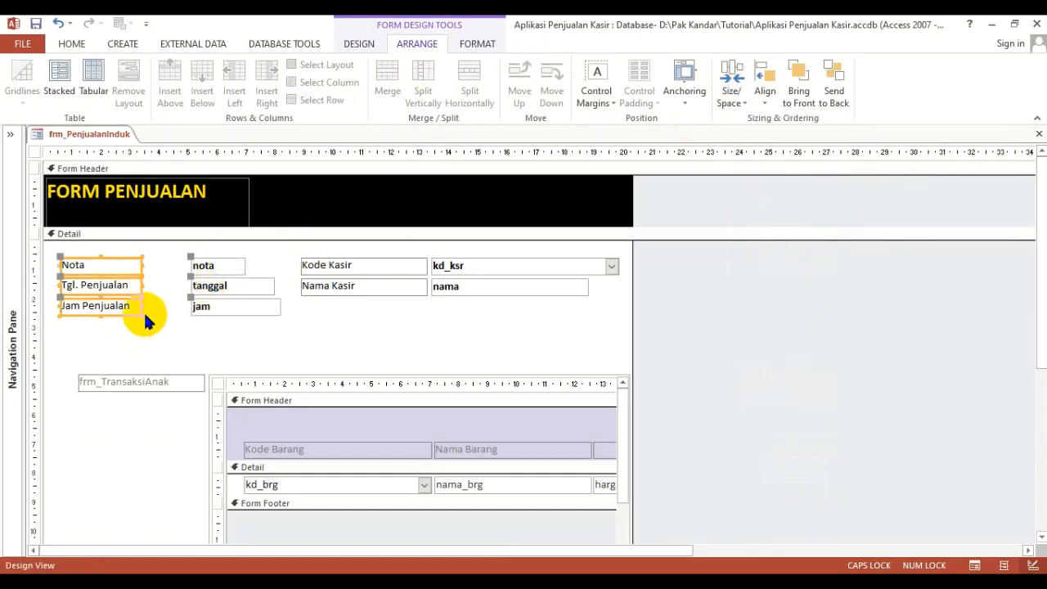
pyautogui.click(159, 325)
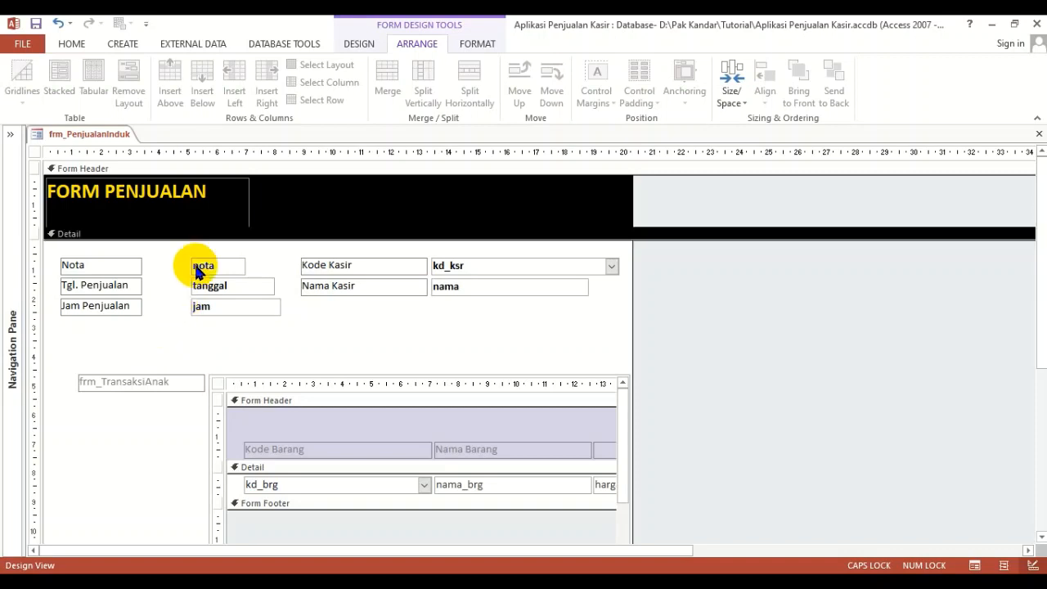
pyautogui.click(359, 45)
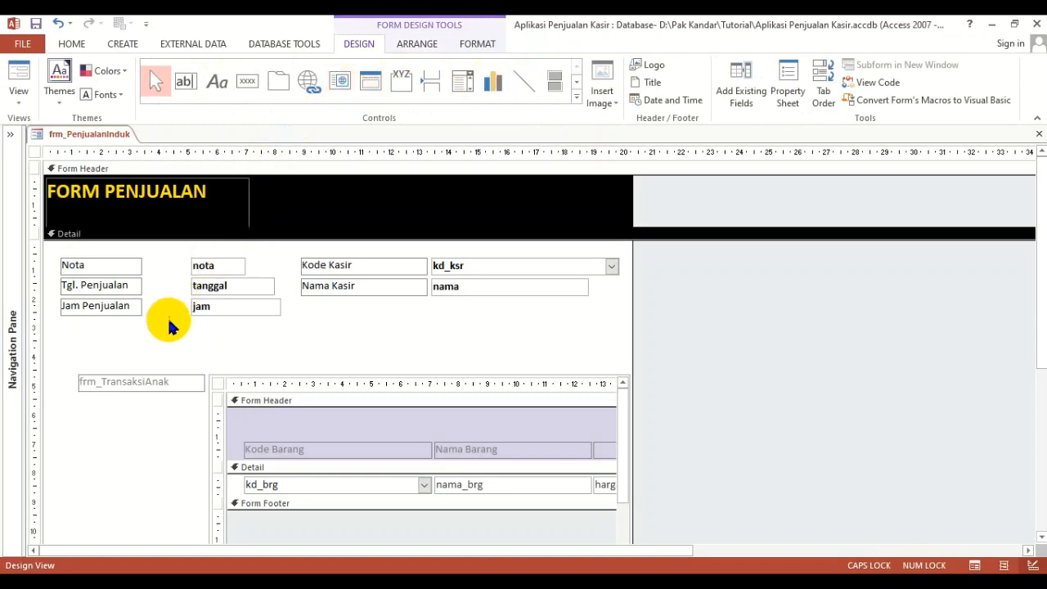
pyautogui.click(129, 270)
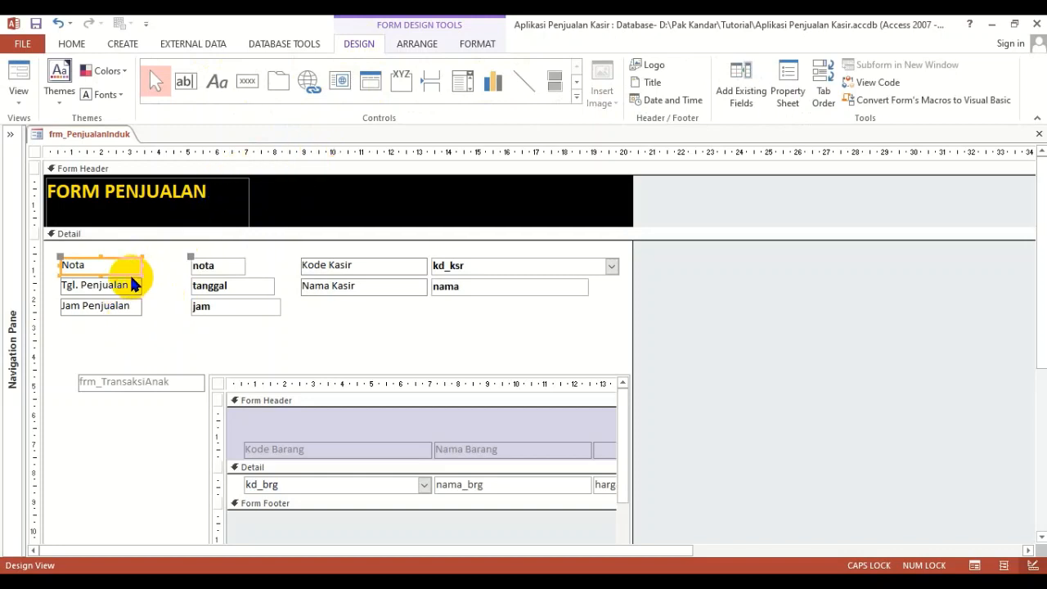
pyautogui.click(158, 317)
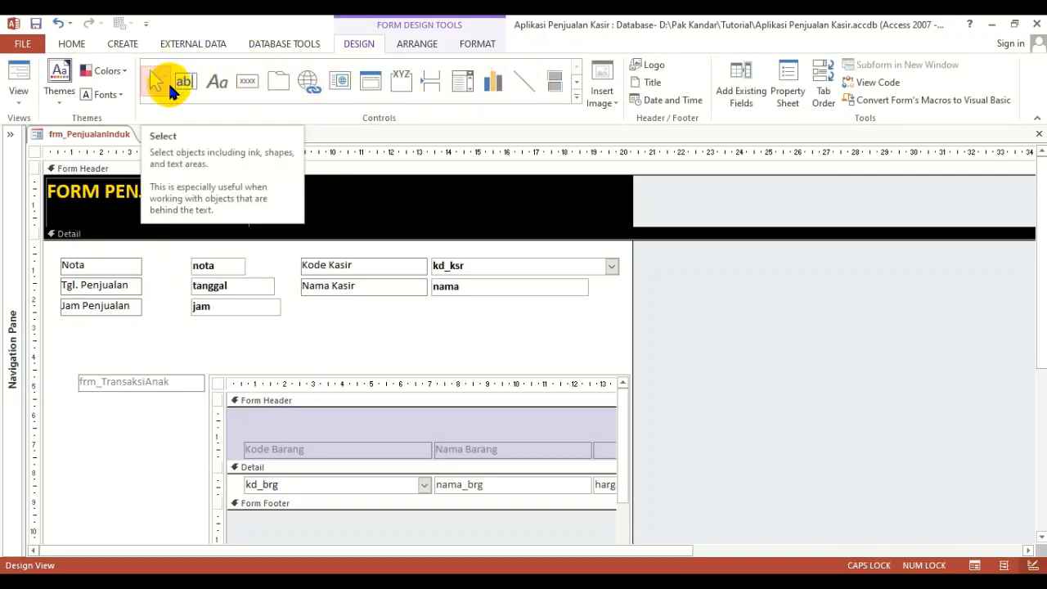
pyautogui.click(100, 267)
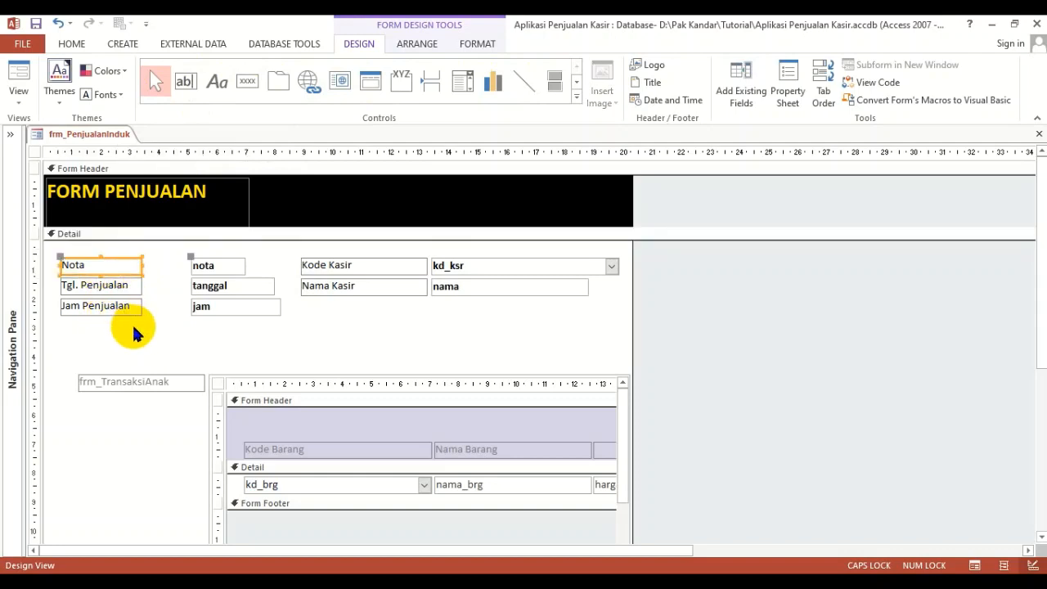
pyautogui.click(140, 274)
pyautogui.click(136, 267)
pyautogui.click(174, 274)
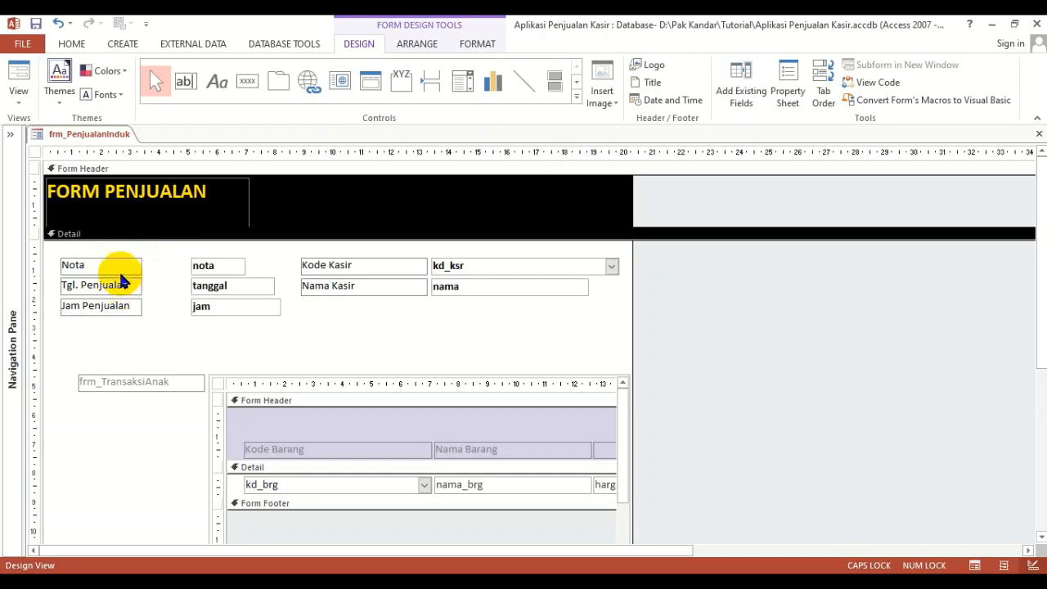
pyautogui.click(115, 267)
pyautogui.click(84, 344)
# Duplicate the Nota label in the main form's Detail section.
pyautogui.click(98, 265)
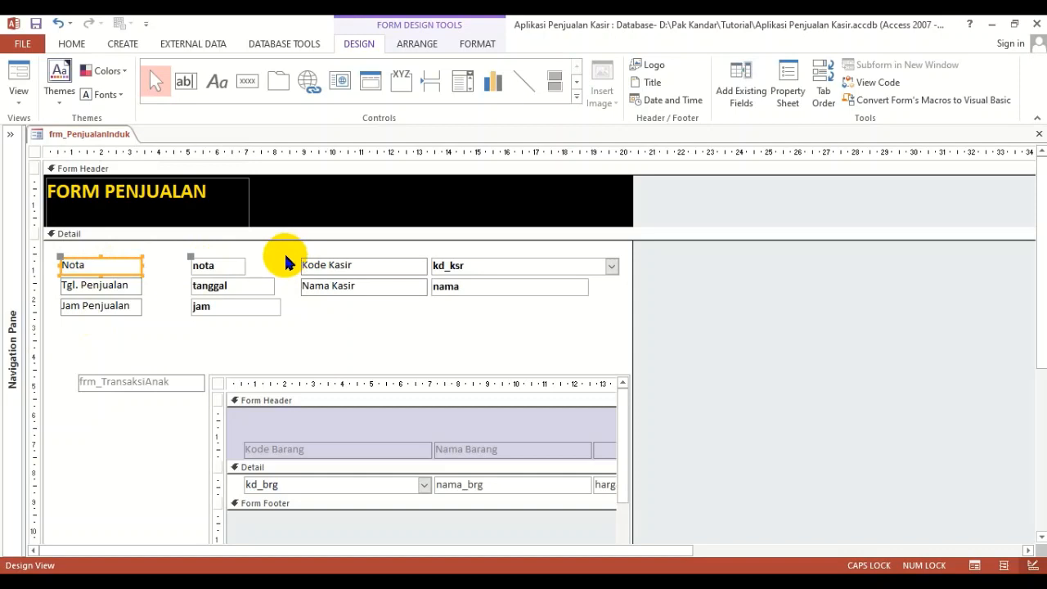
pyautogui.hotkey('ctrl', 'c')
pyautogui.hotkey('ctrl', 'v')
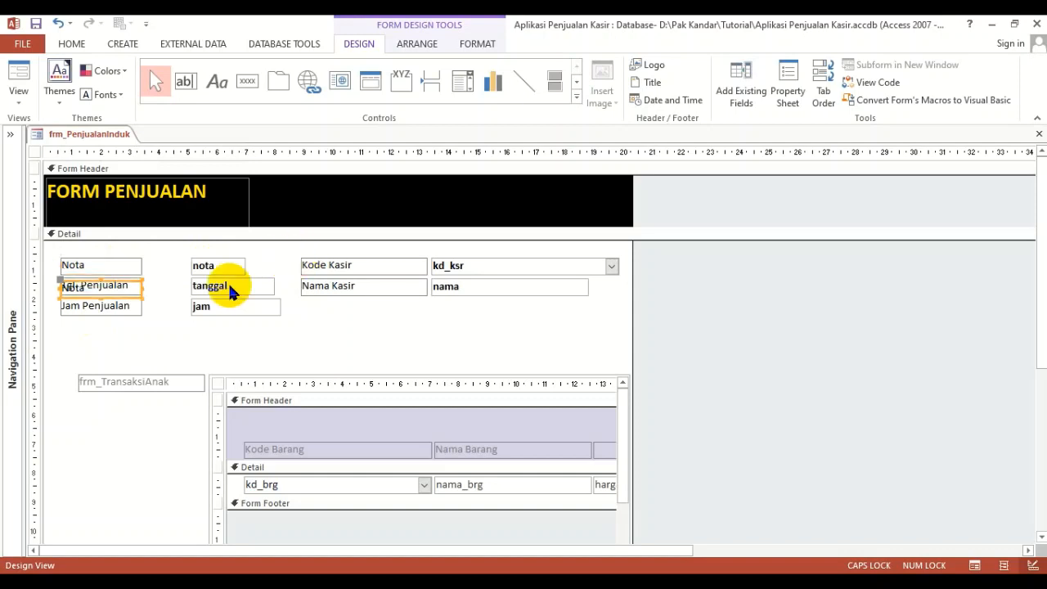
# Move the duplicated Nota label to the empty area below the fields, change its caption to a colon and ignore its unassociated-label error.
pyautogui.moveTo(122, 300); pyautogui.dragTo(210, 351)
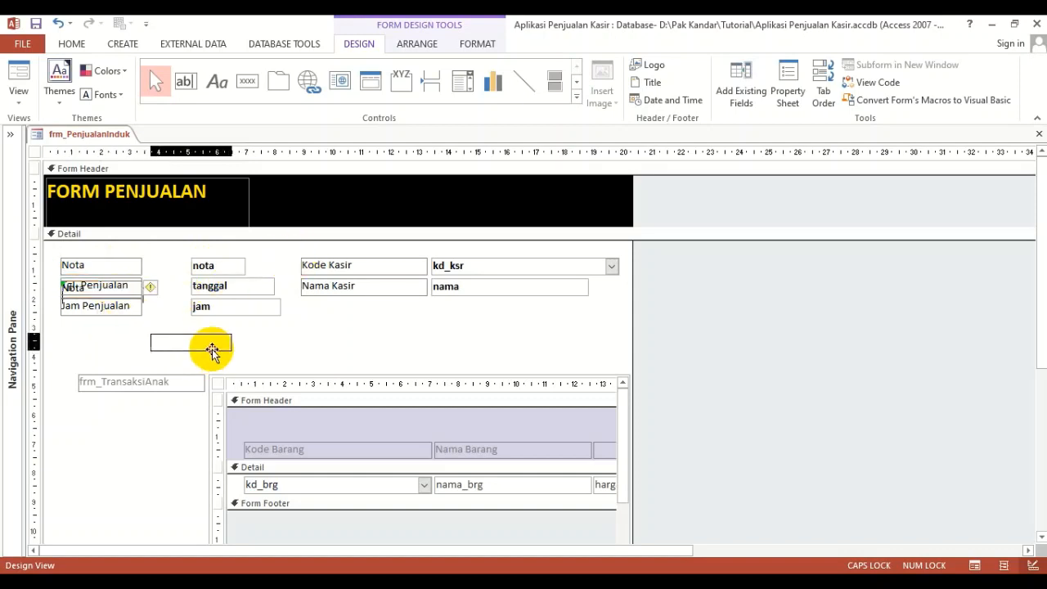
pyautogui.doubleClick(147, 337)
pyautogui.press('BackSpace')
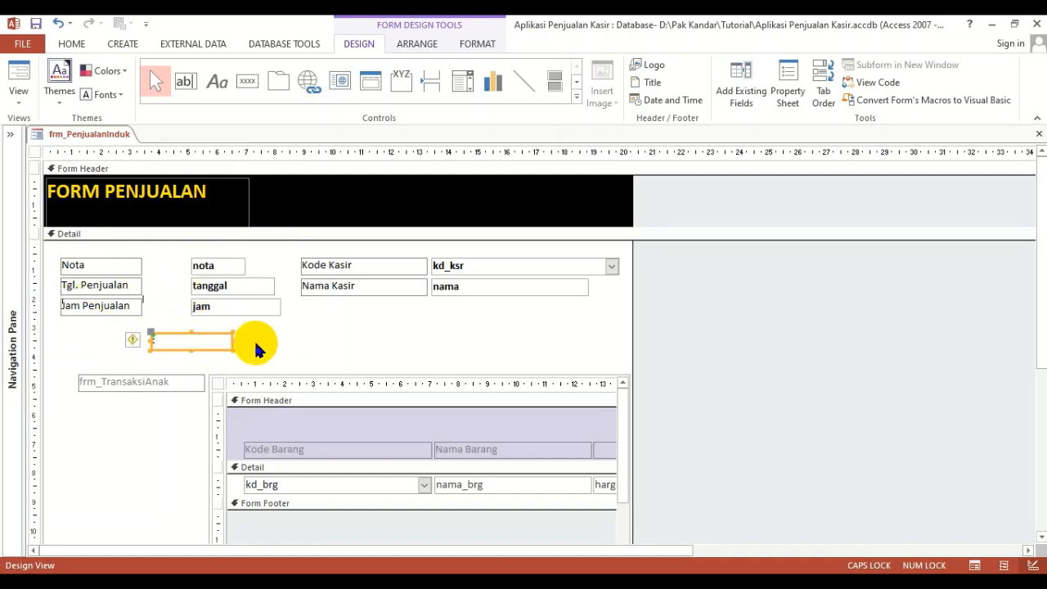
pyautogui.click(138, 342)
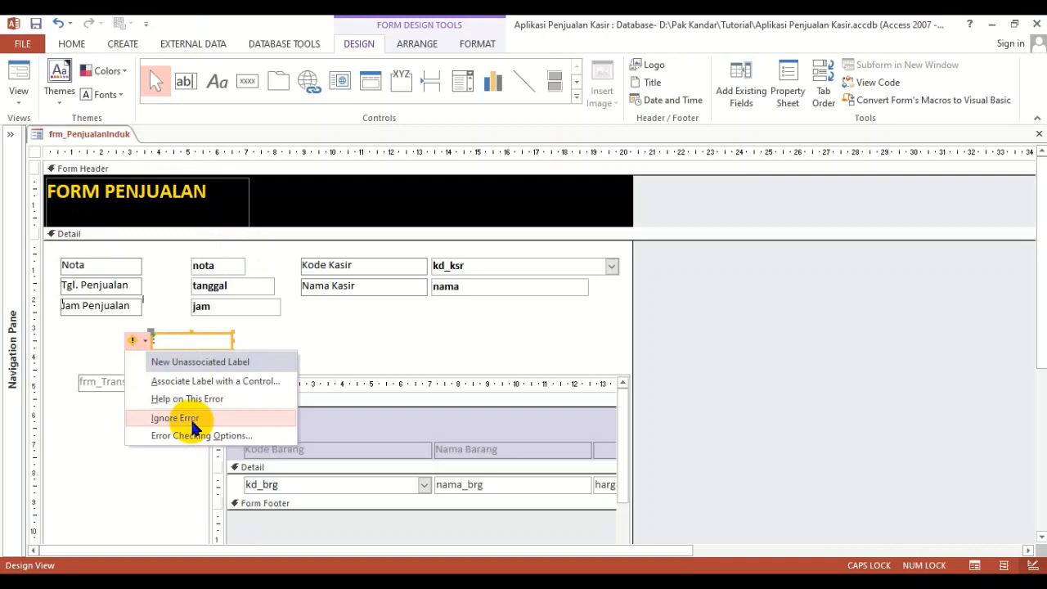
pyautogui.click(175, 418)
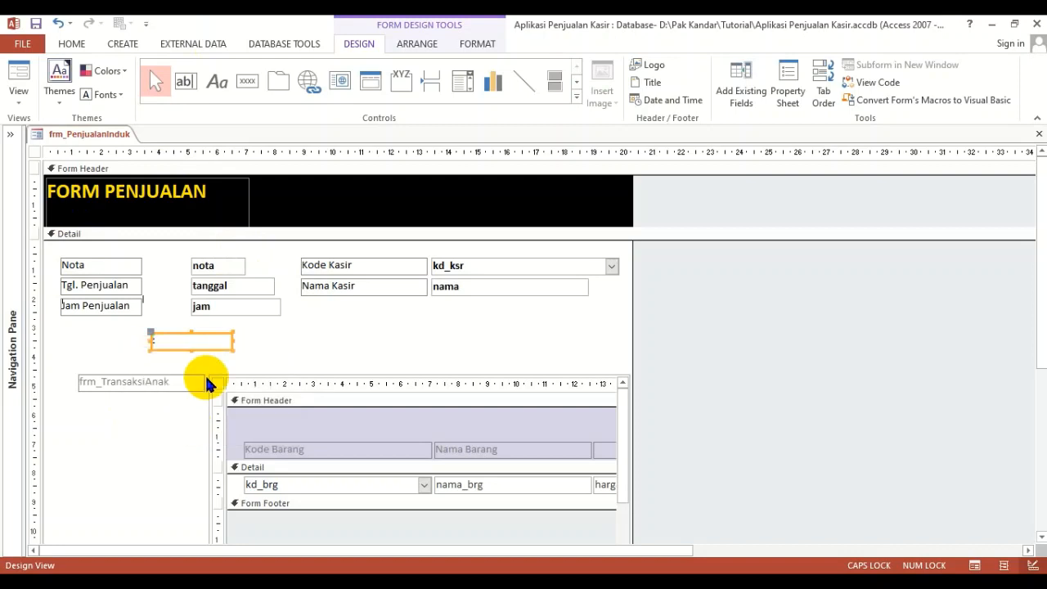
# Shrink the colon label to a narrow box, place it directly after the Nota label and align their tops.
pyautogui.moveTo(234, 348); pyautogui.dragTo(145, 280)
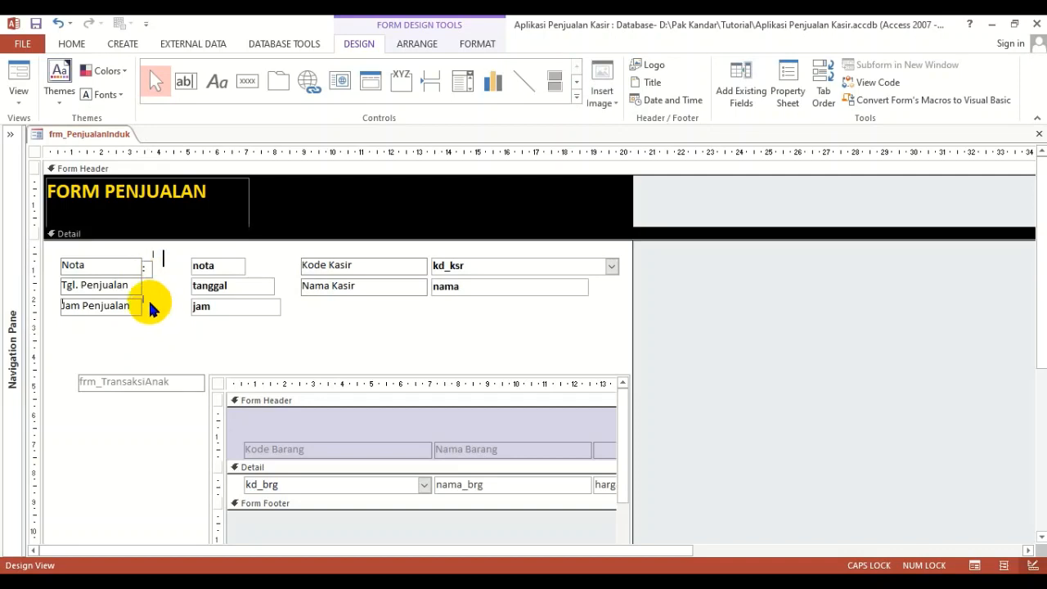
pyautogui.click(132, 255)
pyautogui.moveTo(131, 254); pyautogui.dragTo(151, 270)
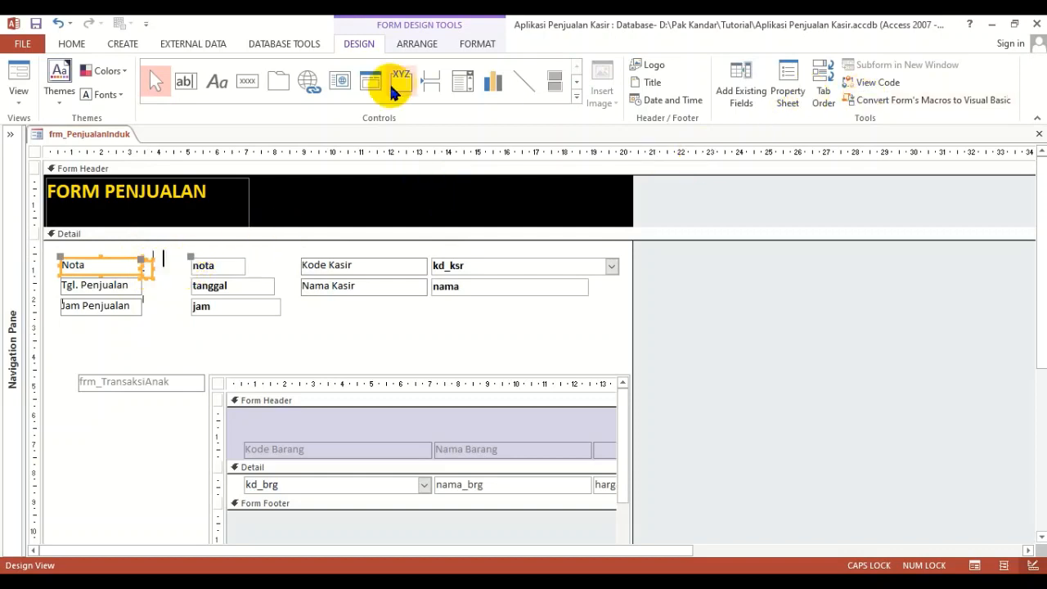
pyautogui.click(417, 43)
pyautogui.click(765, 91)
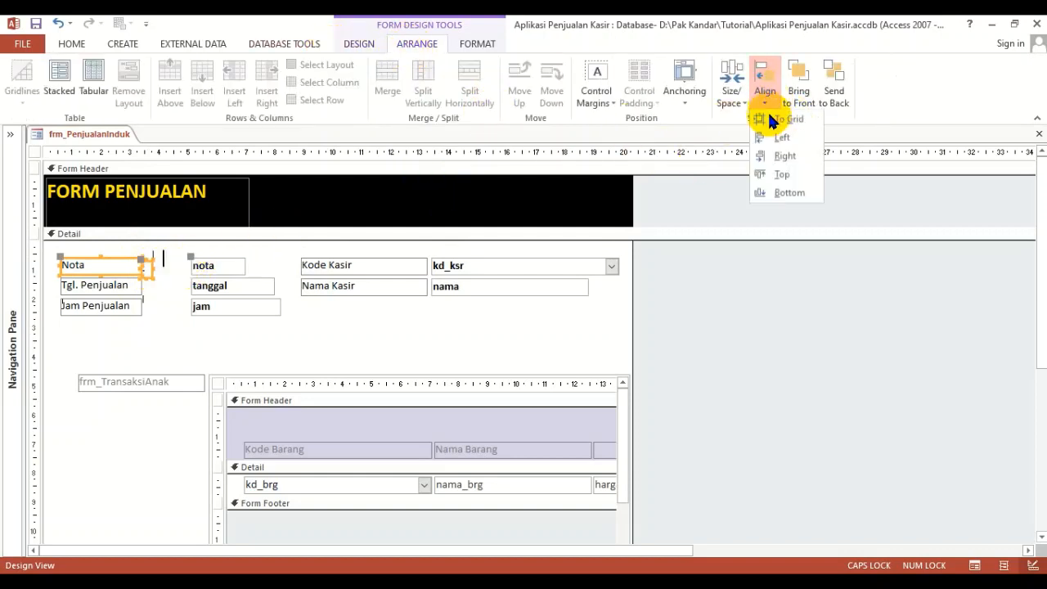
pyautogui.click(790, 173)
pyautogui.click(153, 304)
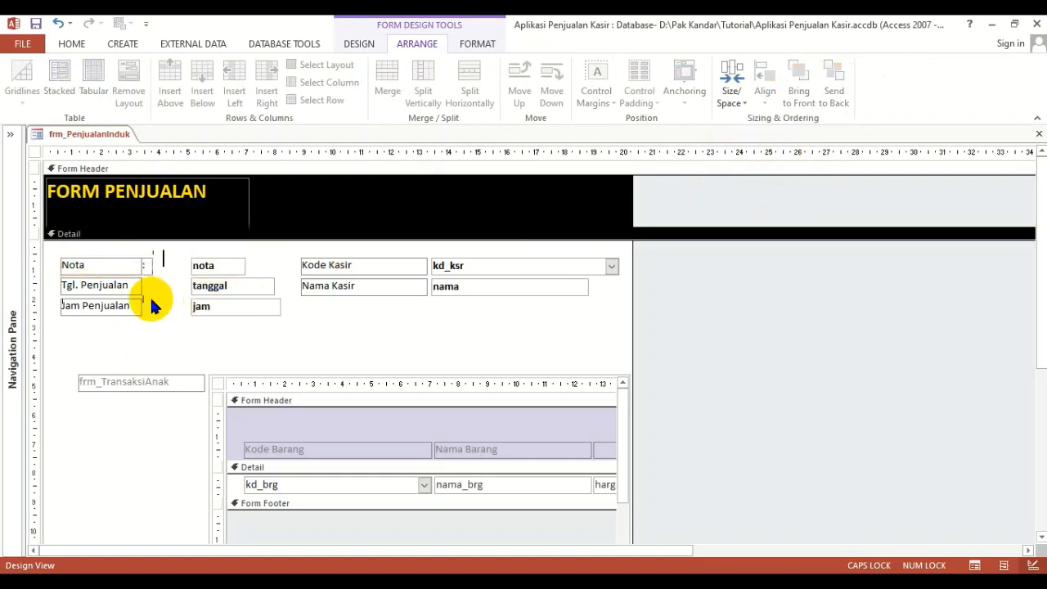
# Paste two copies of the colon label below the first and top-align the upper copy with the Tgl. Penjualan label.
pyautogui.click(148, 268)
pyautogui.hotkey('ctrl', 'v')
pyautogui.hotkey('ctrl', 'v')
pyautogui.click(183, 330)
pyautogui.moveTo(36, 281); pyautogui.dragTo(152, 287)
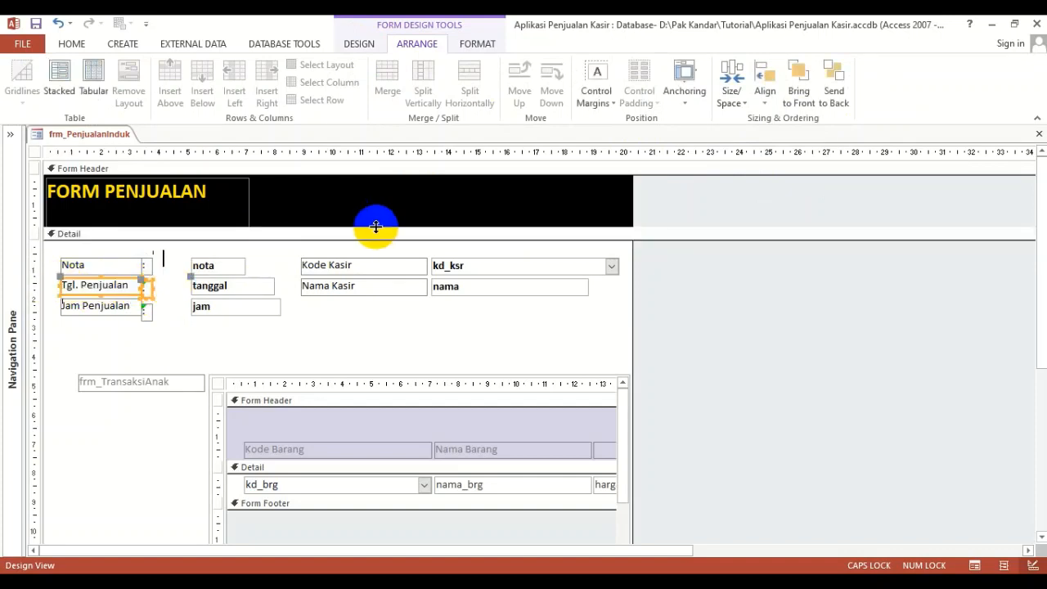
pyautogui.click(765, 88)
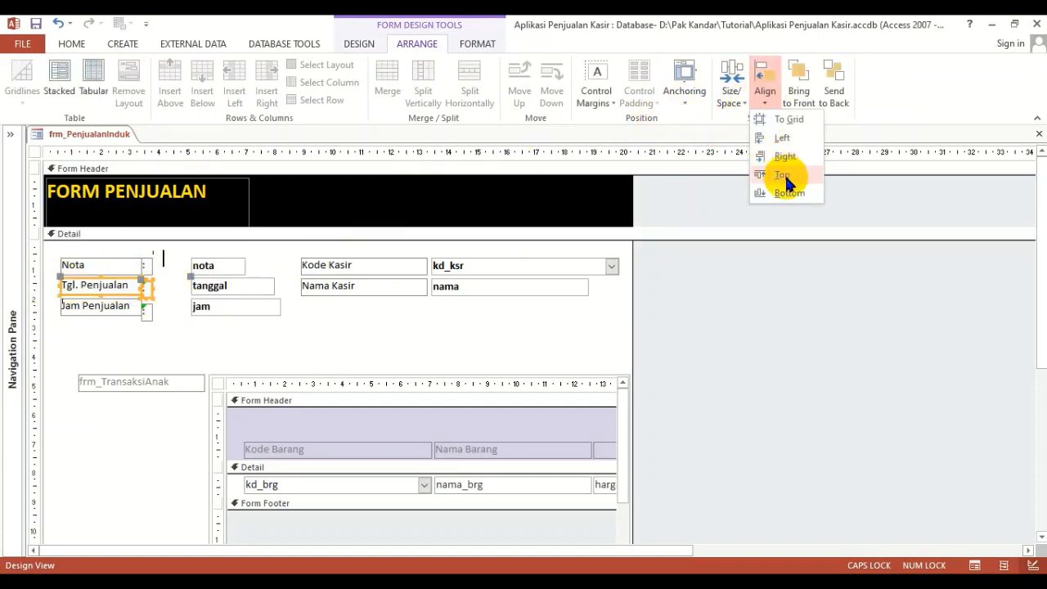
pyautogui.click(786, 180)
# Top-align the lowest colon label with the Jam Penjualan label.
pyautogui.moveTo(171, 308); pyautogui.dragTo(102, 299)
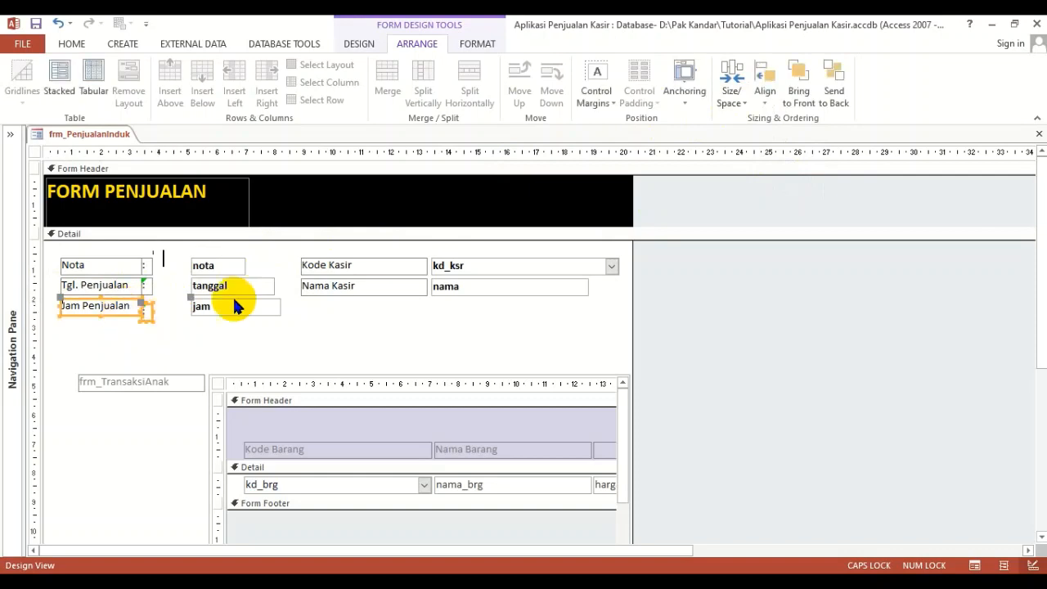
pyautogui.moveTo(152, 257); pyautogui.dragTo(103, 326)
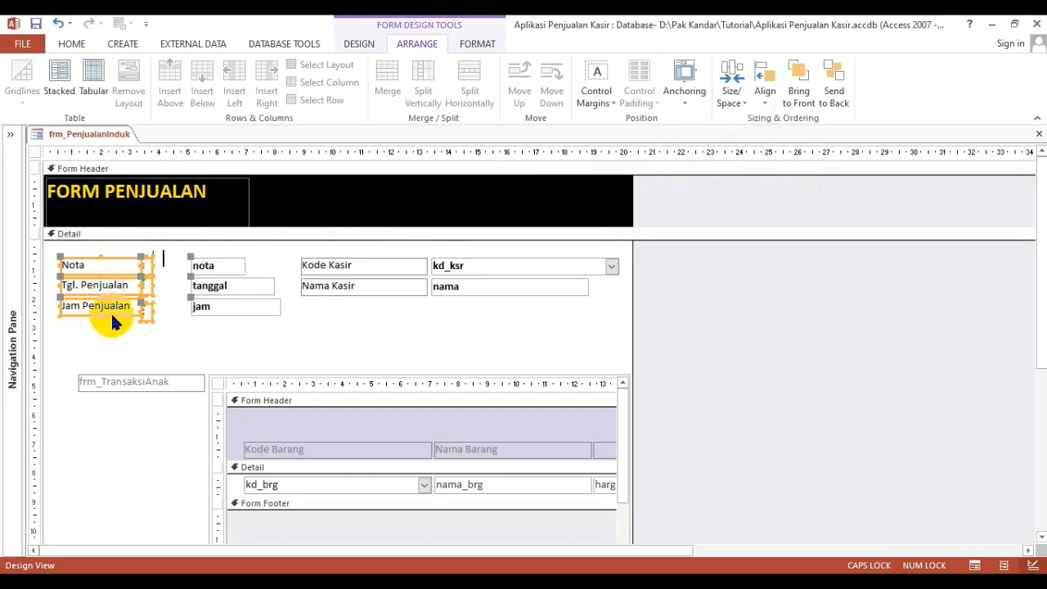
pyautogui.moveTo(175, 305); pyautogui.dragTo(125, 342)
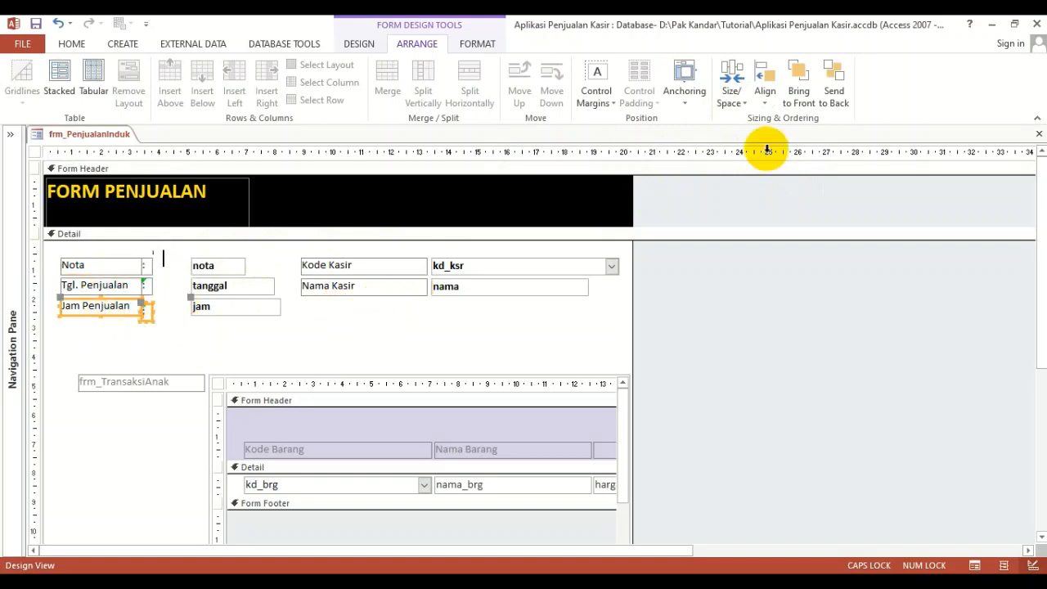
pyautogui.click(765, 96)
pyautogui.click(783, 175)
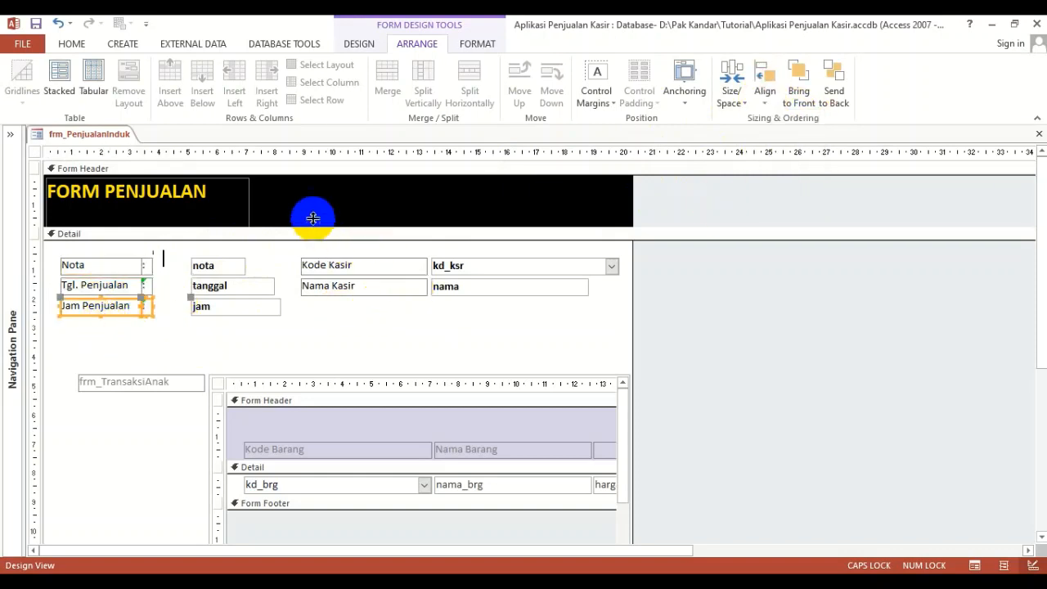
# Try moving the jam field toward its colon, first together with its label and once on its own, undoing each move.
pyautogui.moveTo(169, 262); pyautogui.dragTo(230, 318)
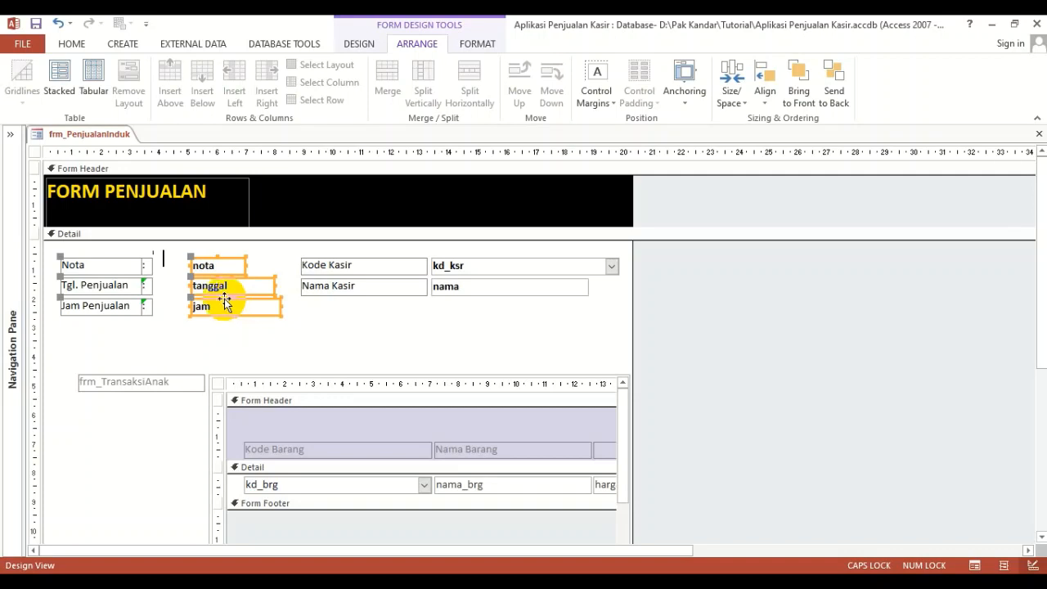
pyautogui.click(168, 299)
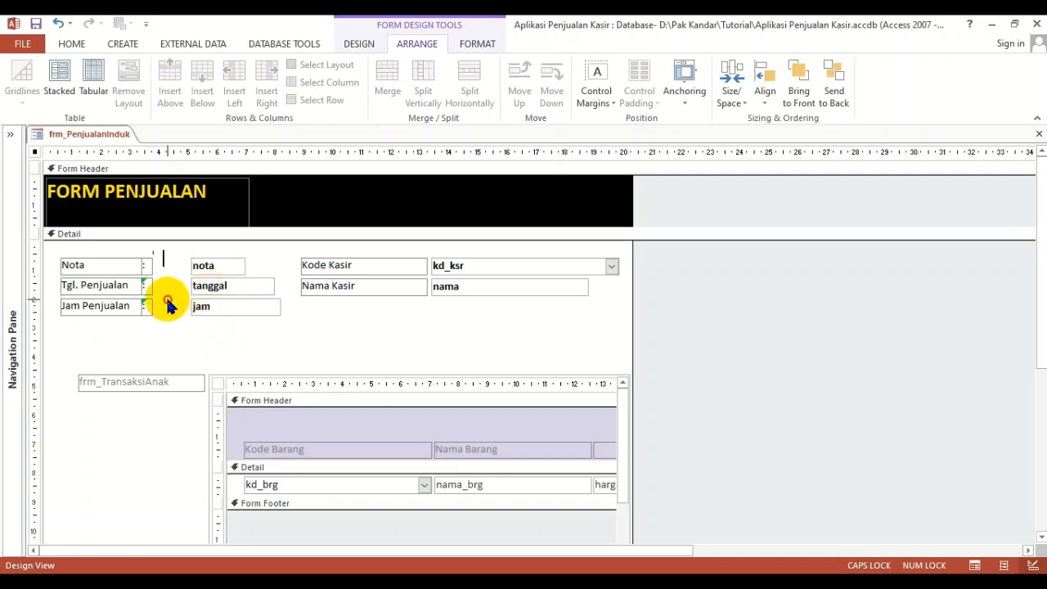
pyautogui.click(205, 269)
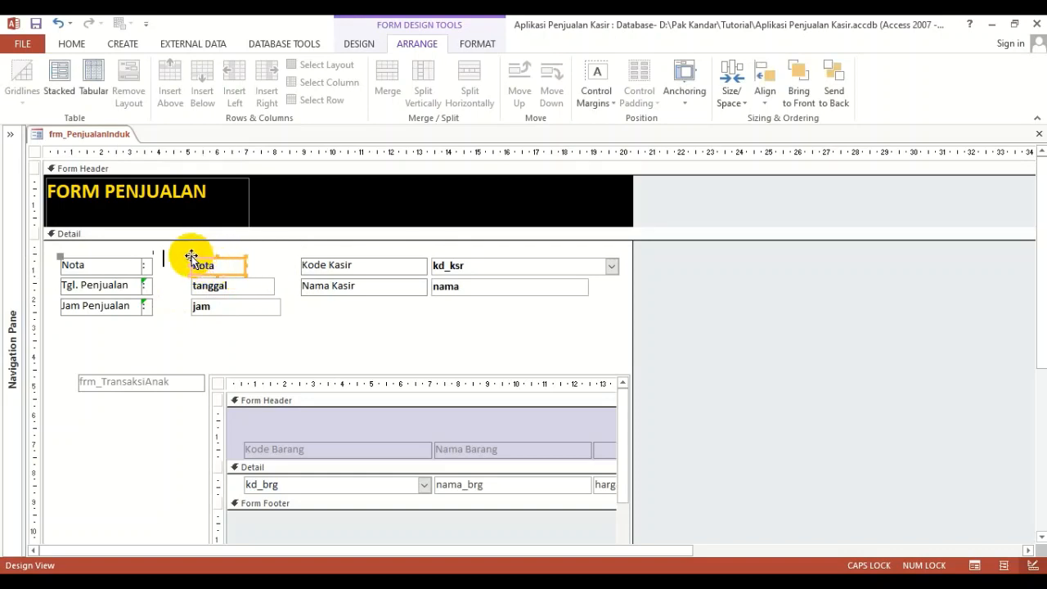
pyautogui.click(164, 280)
pyautogui.moveTo(224, 307); pyautogui.dragTo(205, 306)
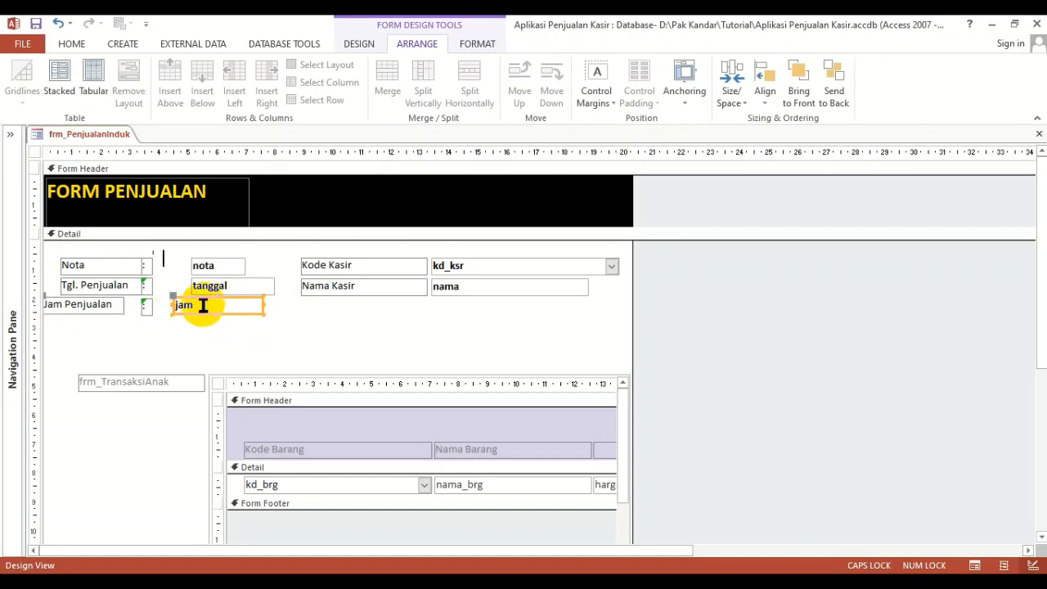
pyautogui.click(59, 24)
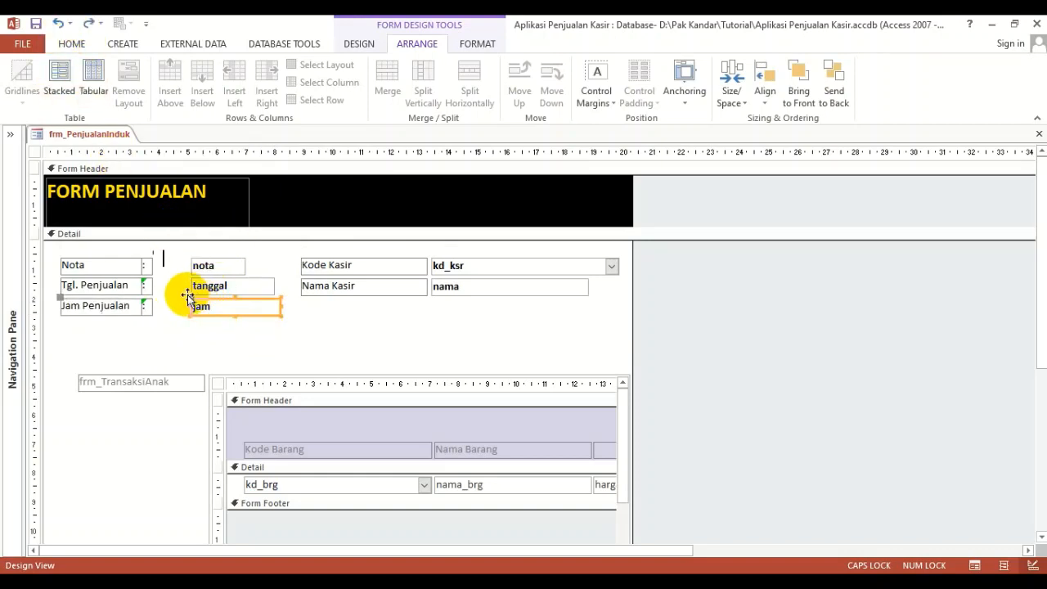
pyautogui.moveTo(190, 297); pyautogui.dragTo(154, 301)
pyautogui.click(197, 342)
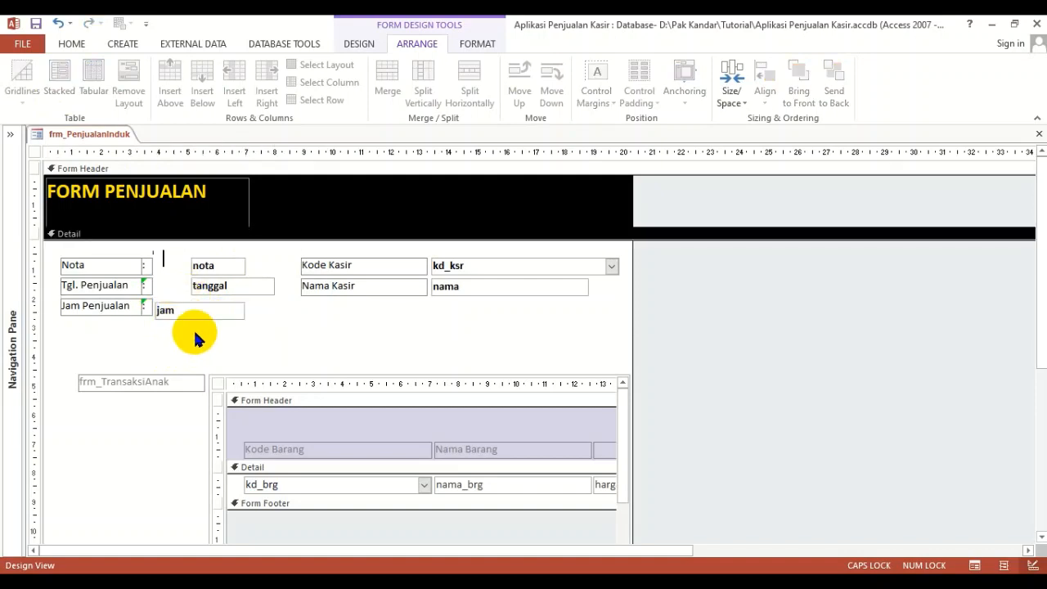
pyautogui.click(59, 23)
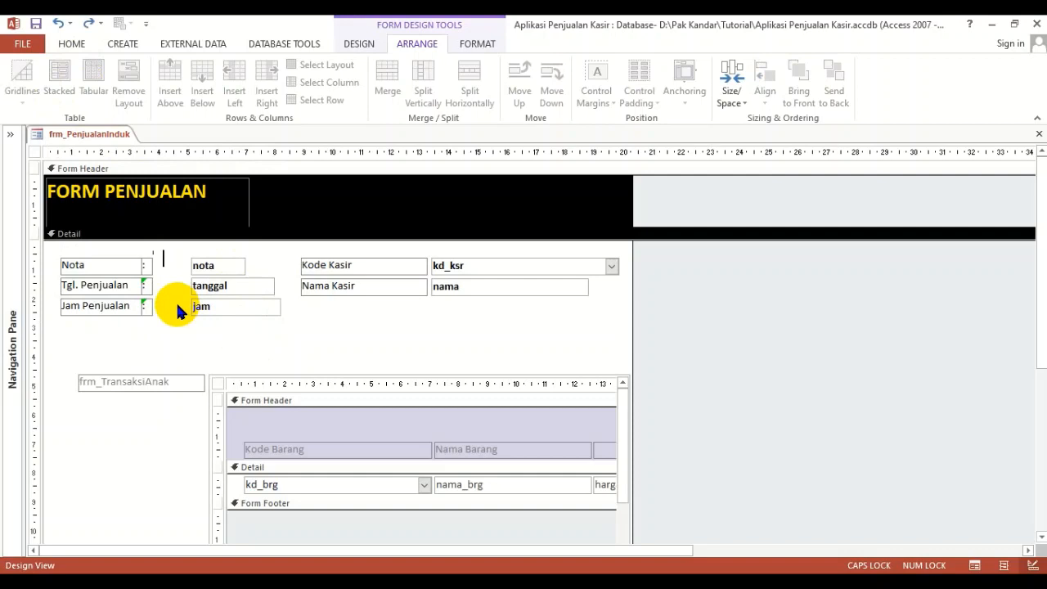
# Extend the nota, tanggal and jam fields leftward together until they meet the colon labels.
pyautogui.moveTo(172, 261); pyautogui.dragTo(218, 326)
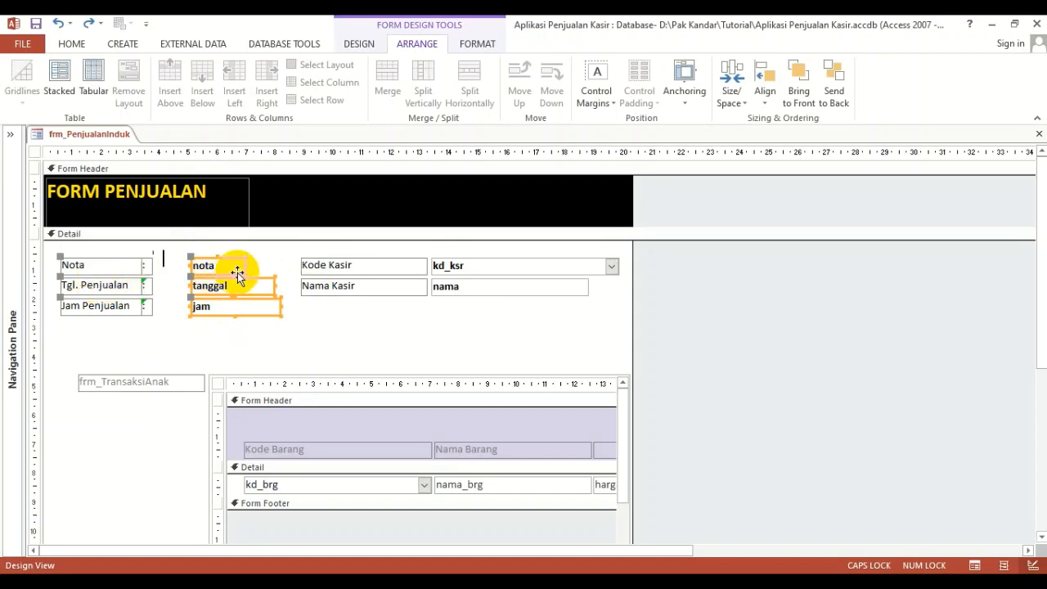
pyautogui.moveTo(186, 265); pyautogui.dragTo(151, 264)
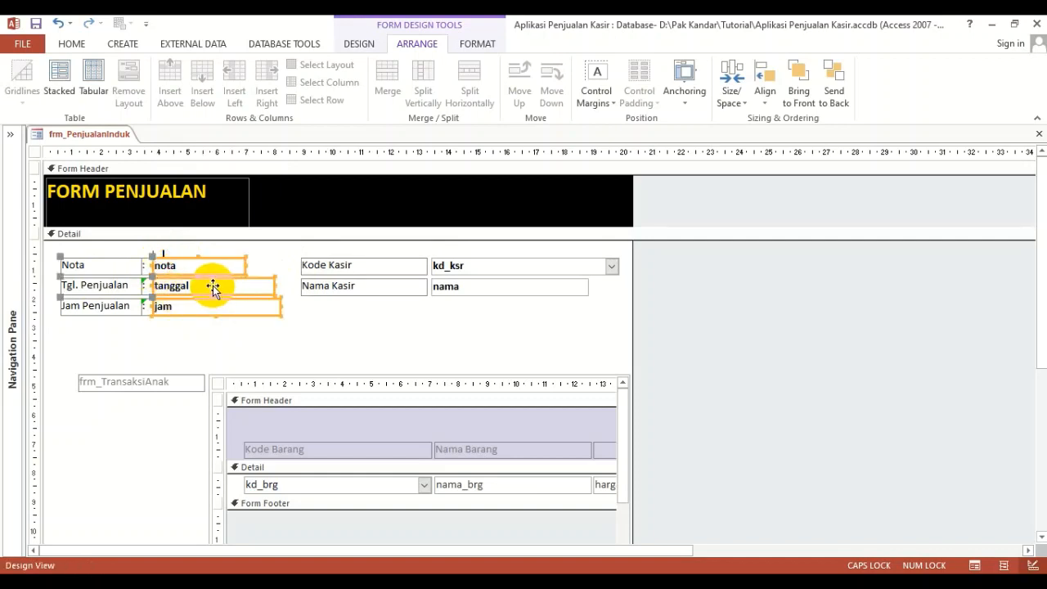
pyautogui.click(208, 331)
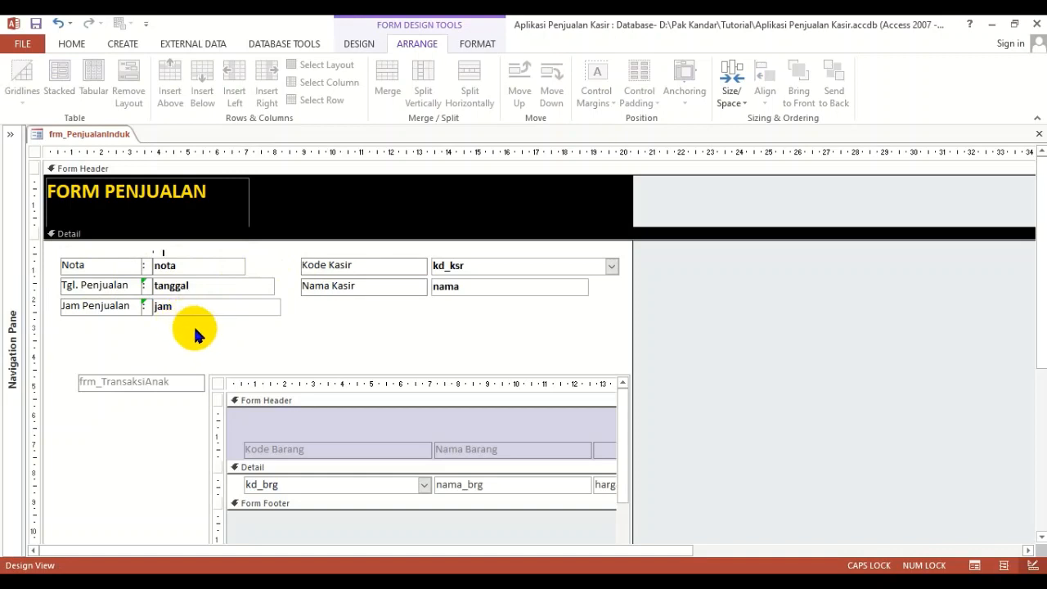
# Size the nota, tanggal and jam fields to the narrowest of the three.
pyautogui.moveTo(213, 332); pyautogui.dragTo(243, 260)
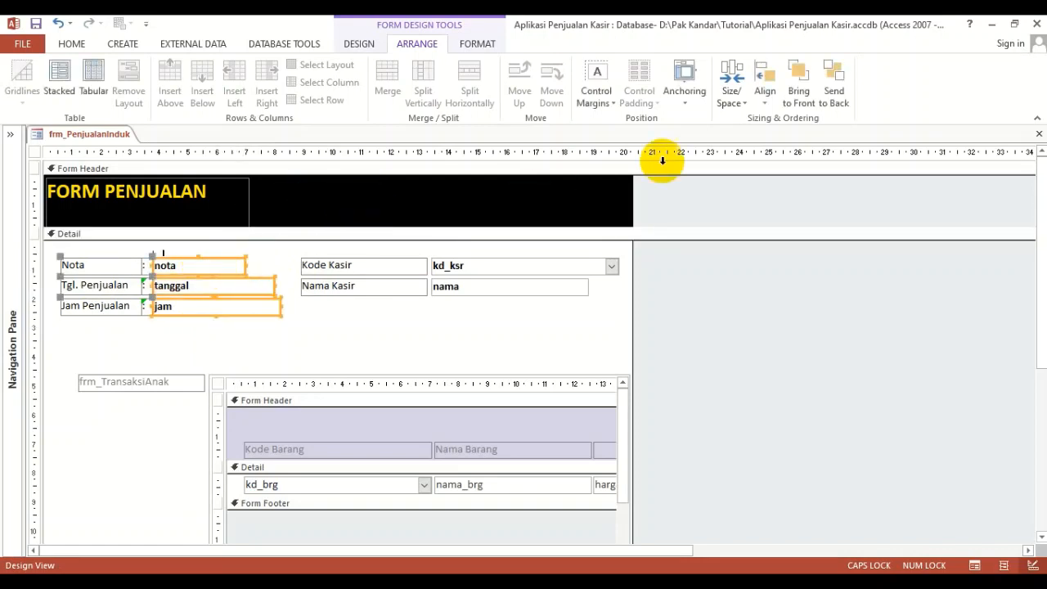
pyautogui.click(732, 93)
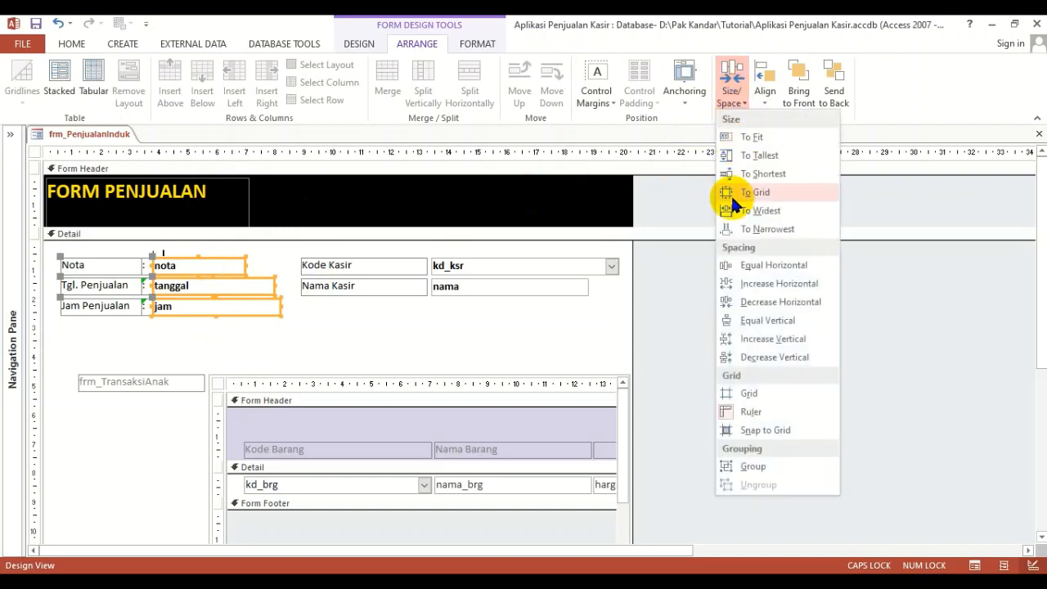
pyautogui.click(780, 235)
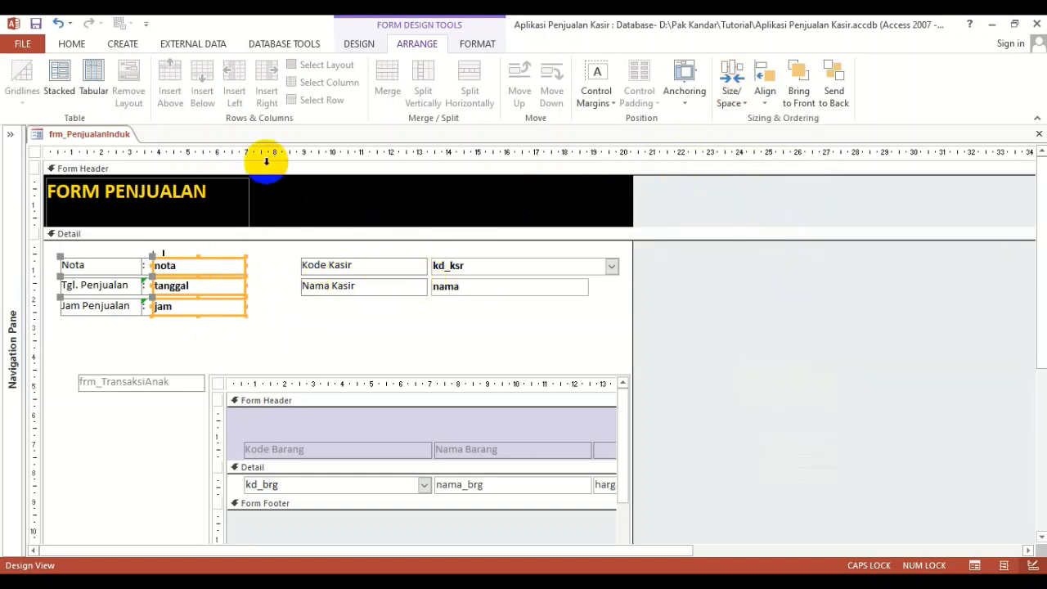
# Centre the text in the nota, tanggal and jam fields.
pyautogui.click(75, 45)
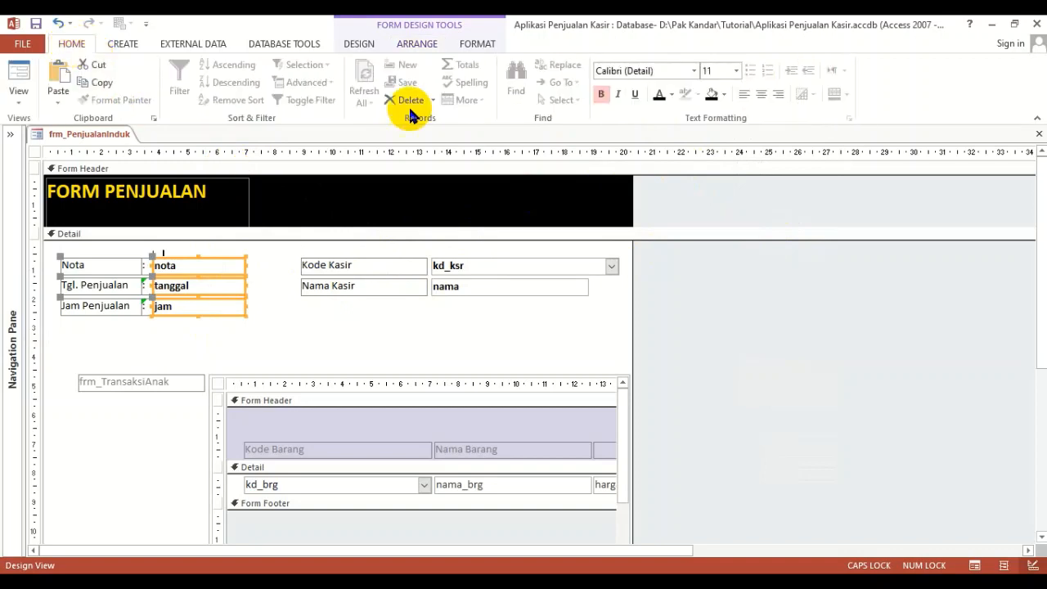
pyautogui.click(761, 94)
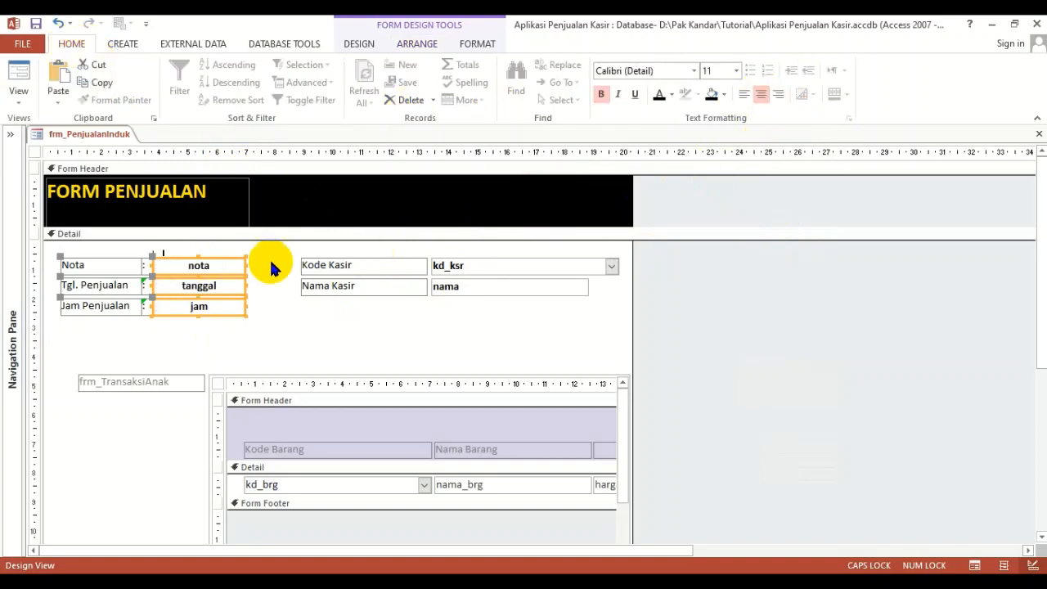
pyautogui.click(287, 315)
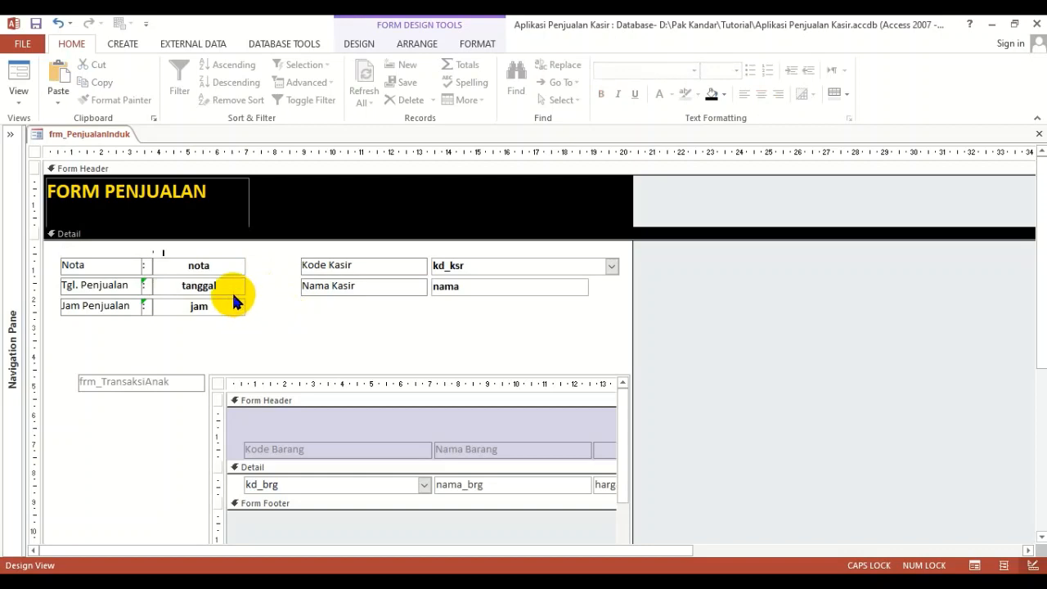
# Left-align the text in the nota, tanggal and jam fields.
pyautogui.moveTo(258, 254); pyautogui.dragTo(221, 326)
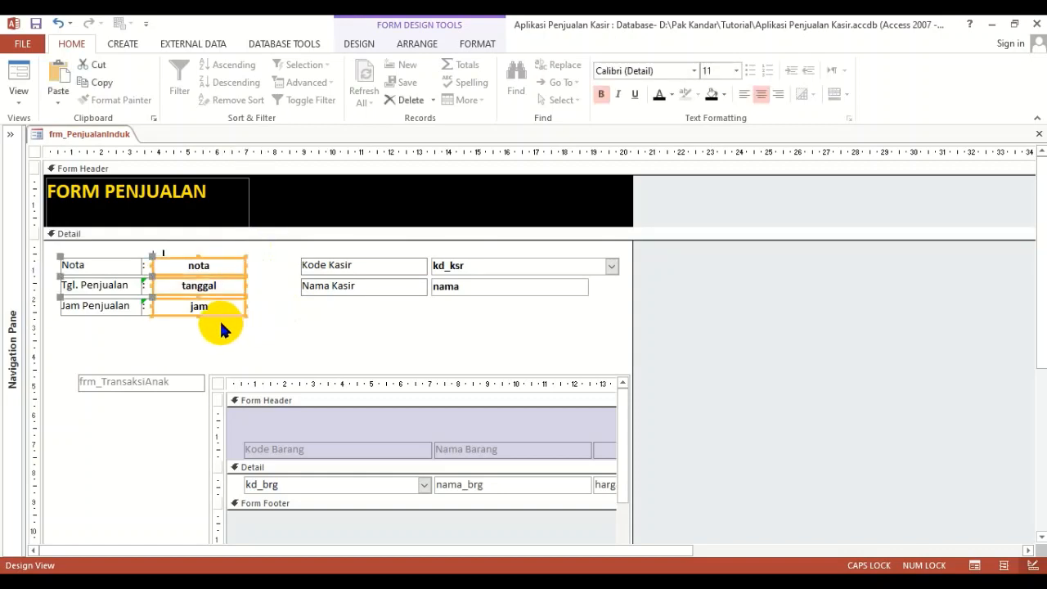
pyautogui.click(743, 95)
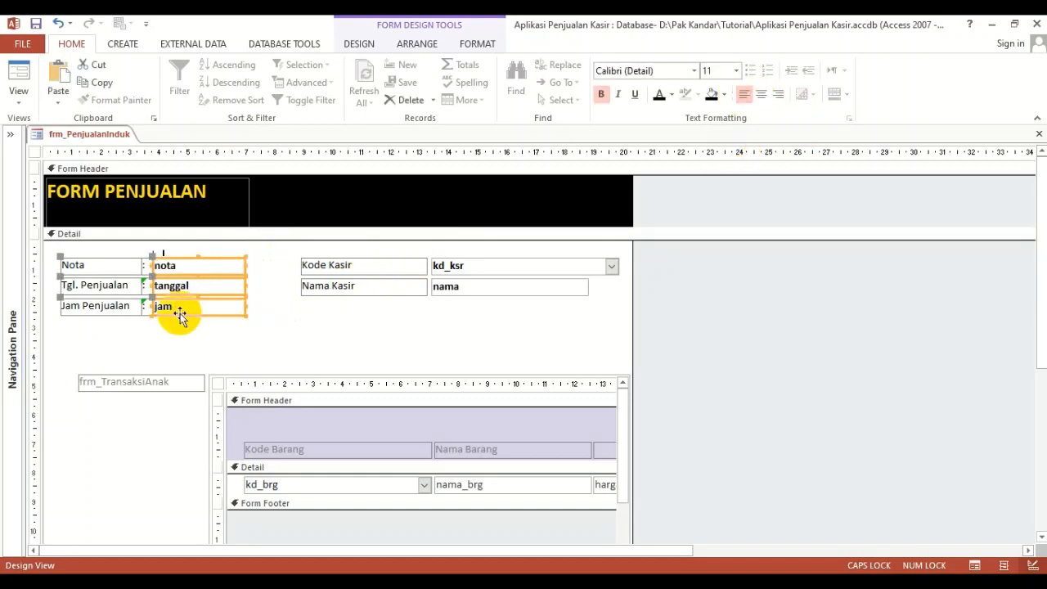
pyautogui.click(187, 331)
# Set the display format of the tanggal field to Short Date in its properties.
pyautogui.click(190, 264)
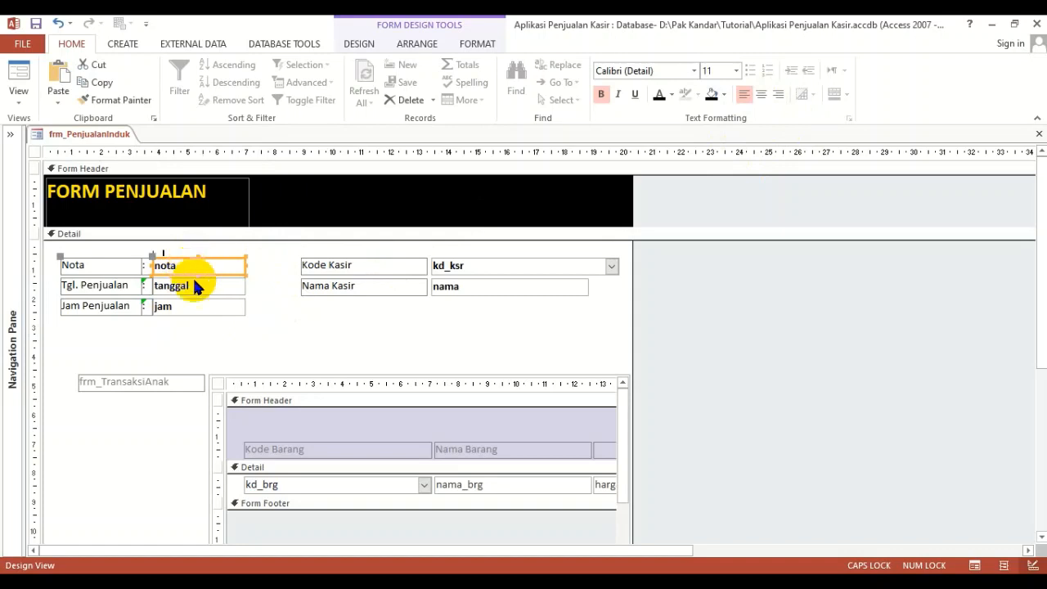
pyautogui.click(205, 285)
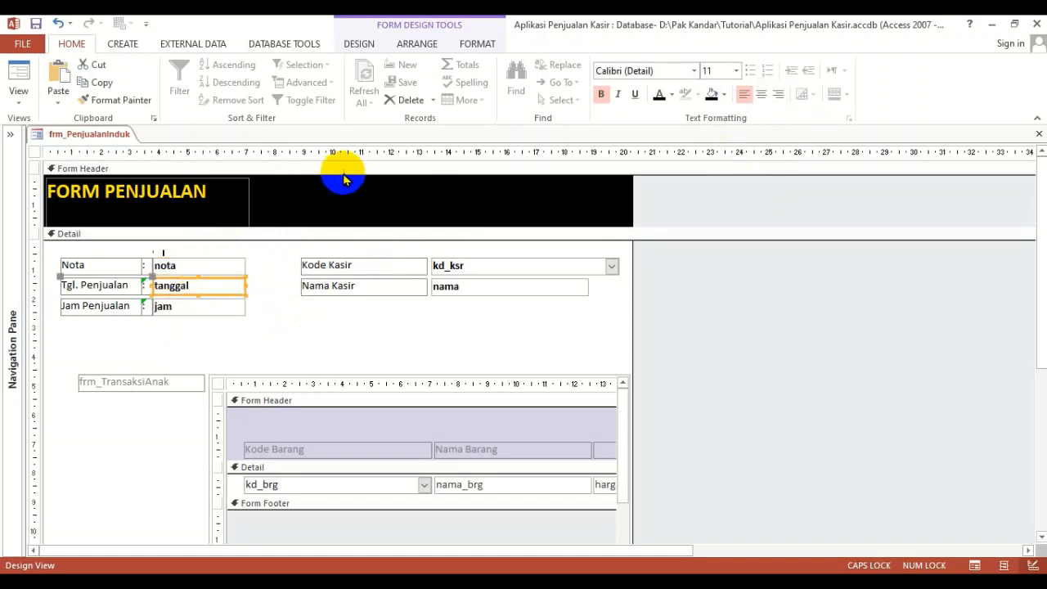
pyautogui.click(363, 45)
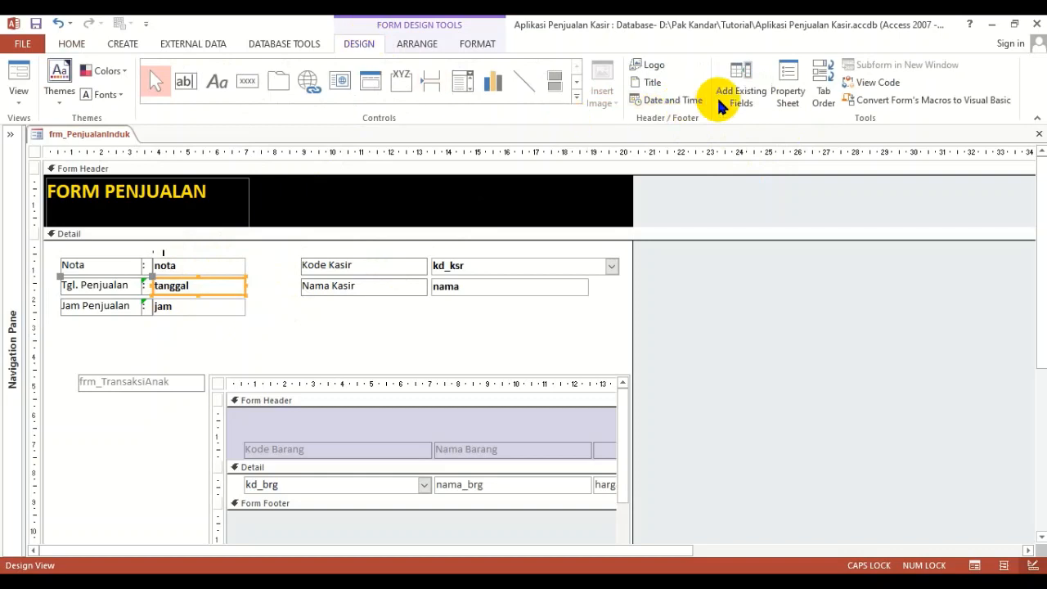
pyautogui.click(786, 97)
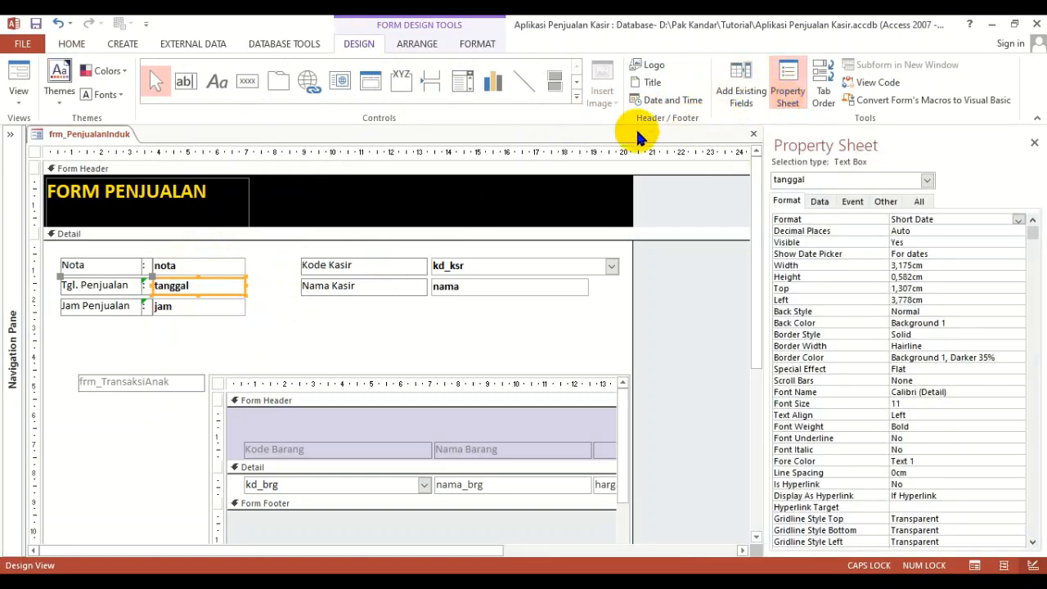
pyautogui.click(1019, 221)
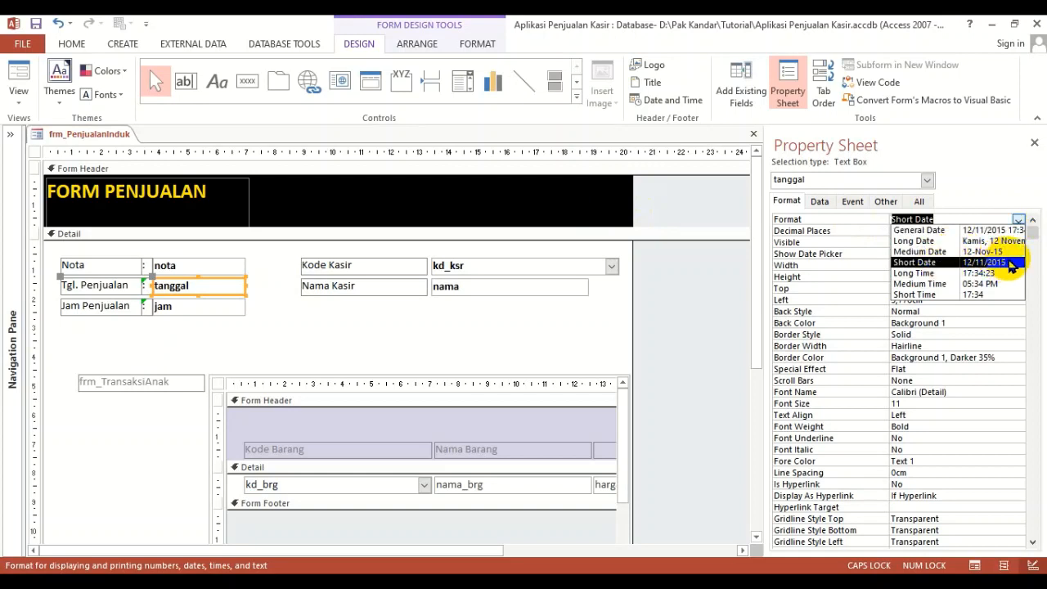
pyautogui.click(1011, 263)
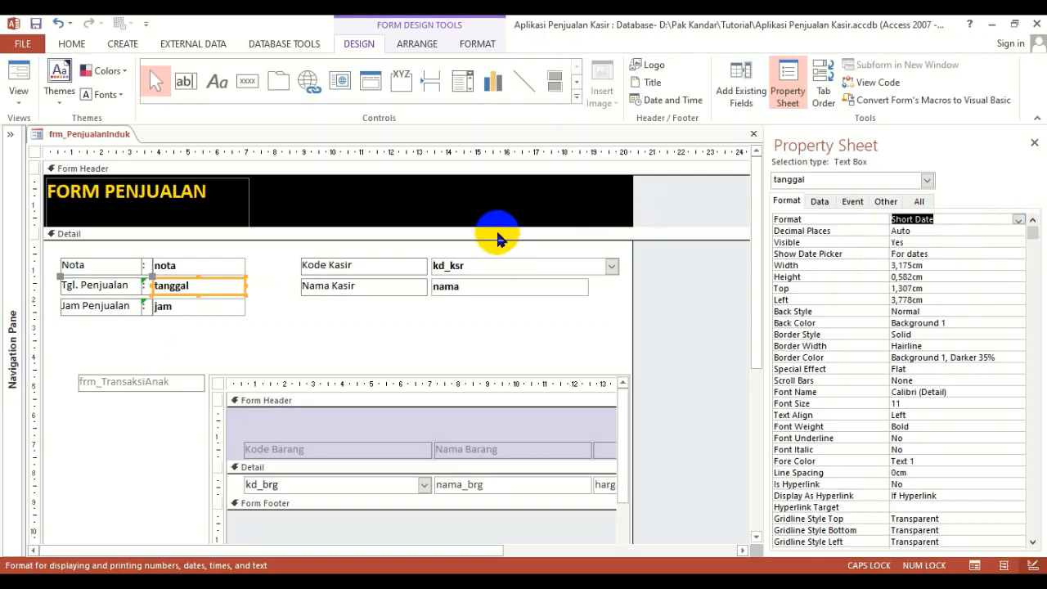
# Set the display format of the jam field to Long Time.
pyautogui.click(213, 308)
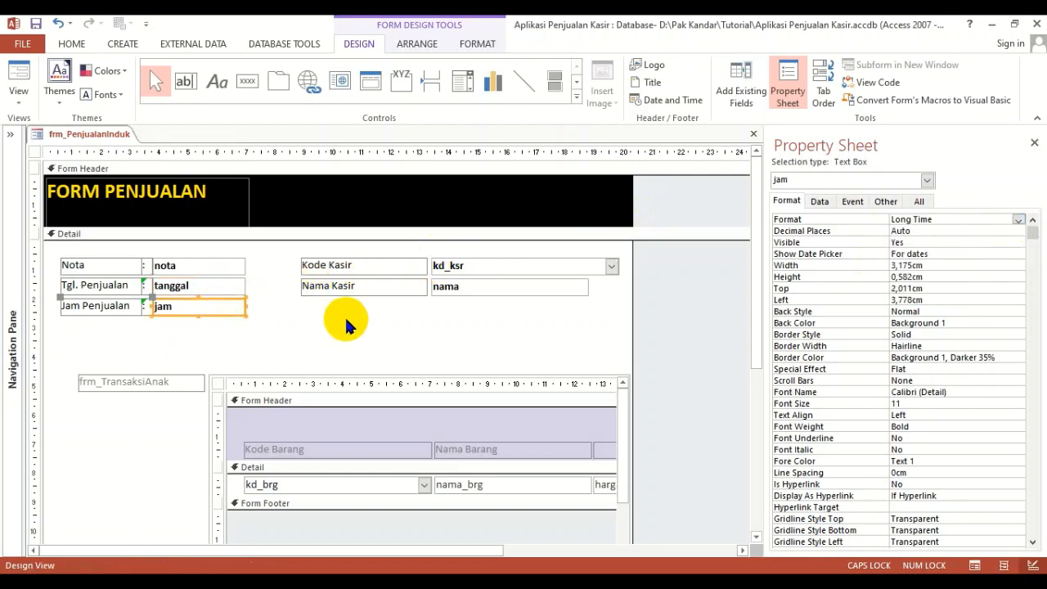
pyautogui.click(1019, 220)
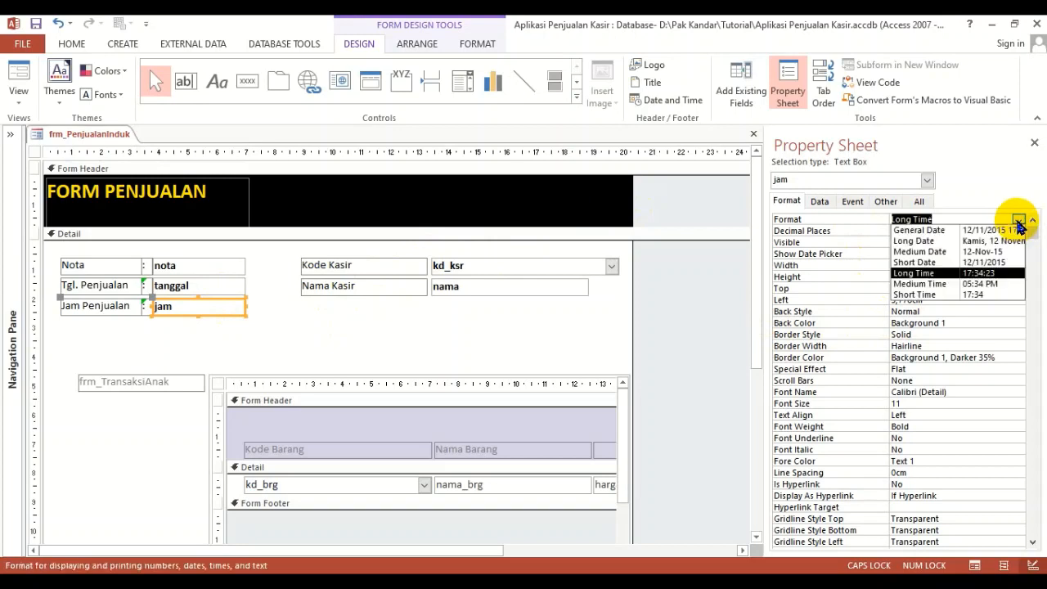
pyautogui.click(1010, 272)
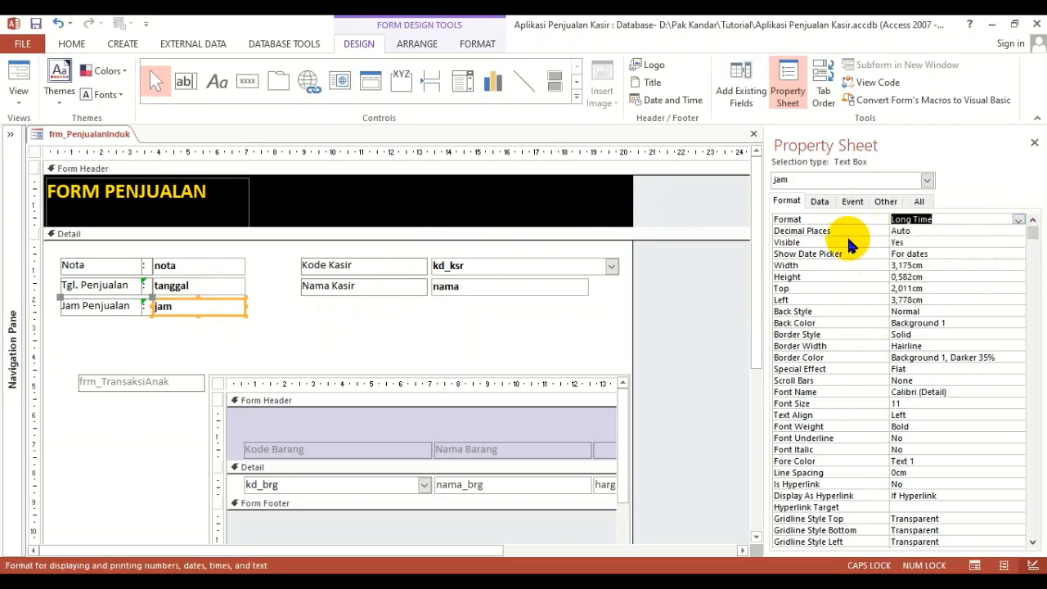
# Narrow the Kode Kasir and Nama Kasir labels together so they are just wider than their text.
pyautogui.click(307, 329)
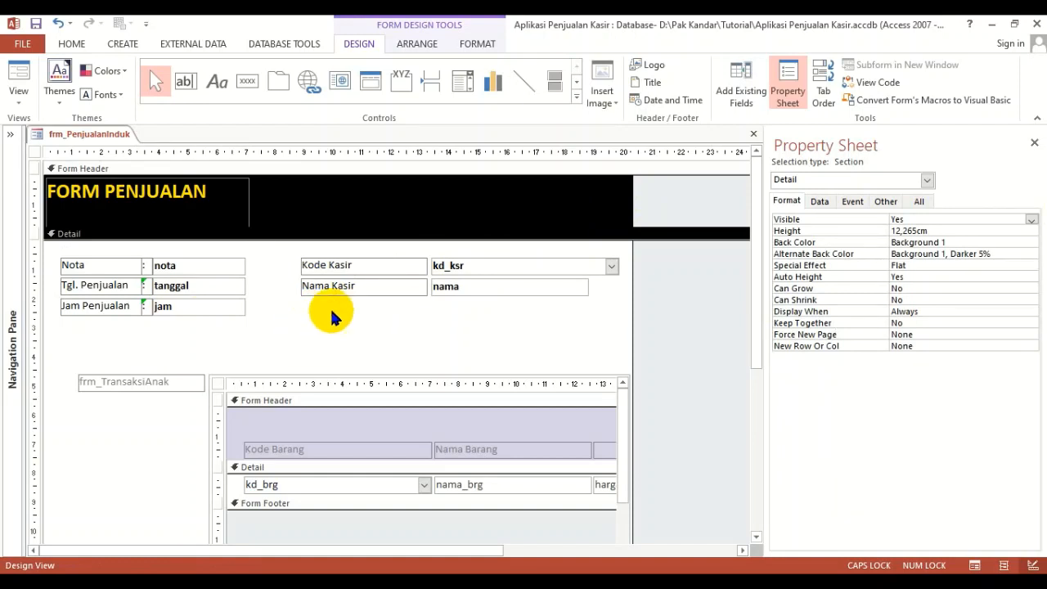
pyautogui.moveTo(344, 330); pyautogui.dragTo(369, 264)
pyautogui.click(234, 326)
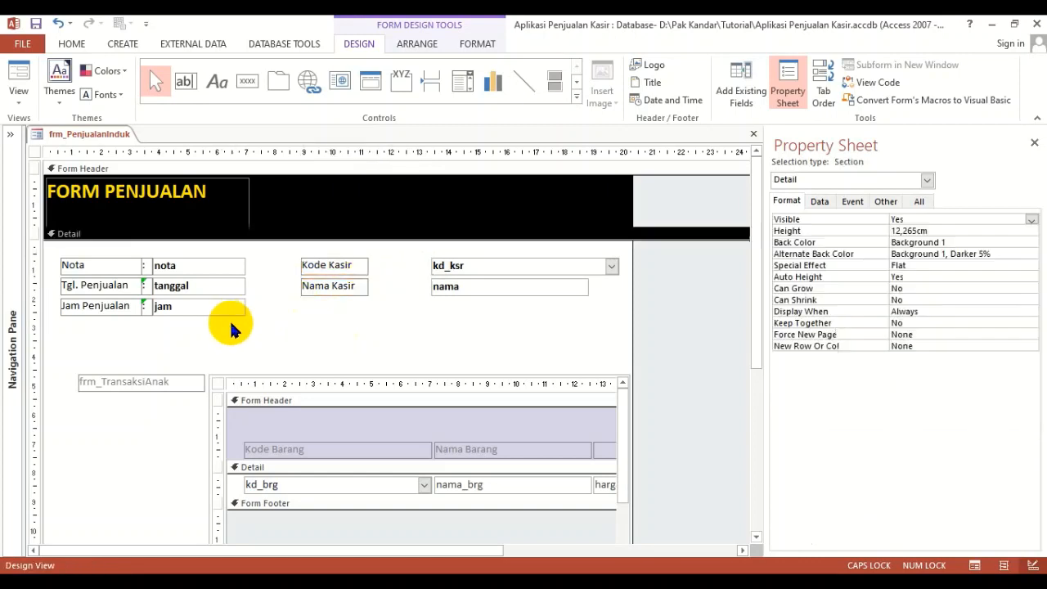
# Copy the colon labels of Nota and Tgl. Penjualan and place the copies directly after the Kode Kasir and Nama Kasir labels.
pyautogui.click(148, 268)
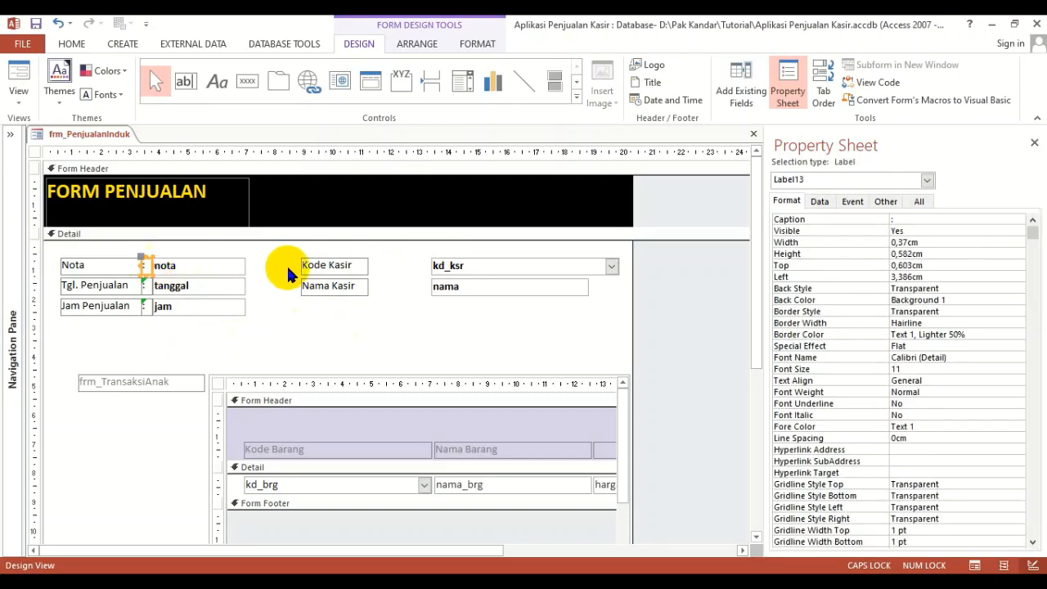
pyautogui.keyDown('shift'); pyautogui.click(146, 286); pyautogui.keyUp('shift')
pyautogui.hotkey('ctrl', 'c')
pyautogui.hotkey('ctrl', 'v')
pyautogui.moveTo(148, 333); pyautogui.dragTo(383, 266)
pyautogui.click(401, 294)
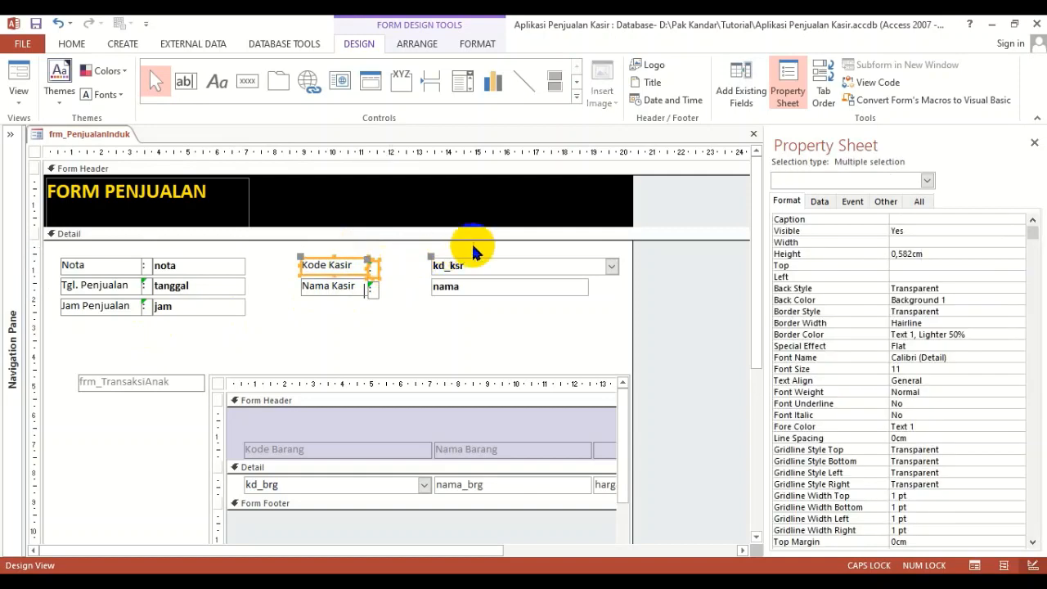
# Align the tops of the Kode Kasir and Nama Kasir labels with their respective colon labels.
pyautogui.click(416, 43)
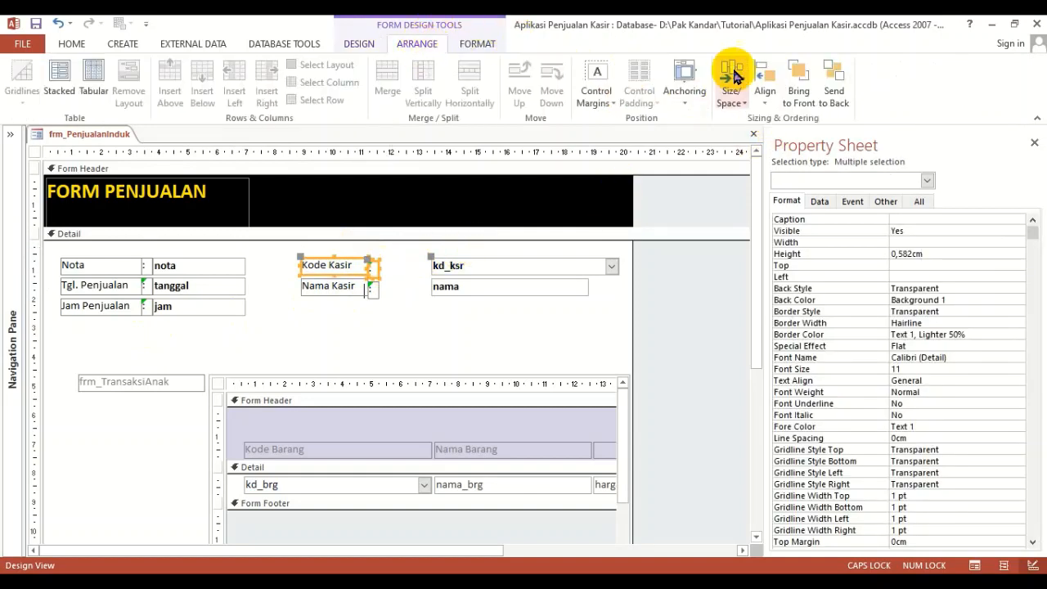
pyautogui.click(767, 100)
pyautogui.click(792, 175)
pyautogui.moveTo(328, 306); pyautogui.dragTo(386, 287)
pyautogui.click(768, 100)
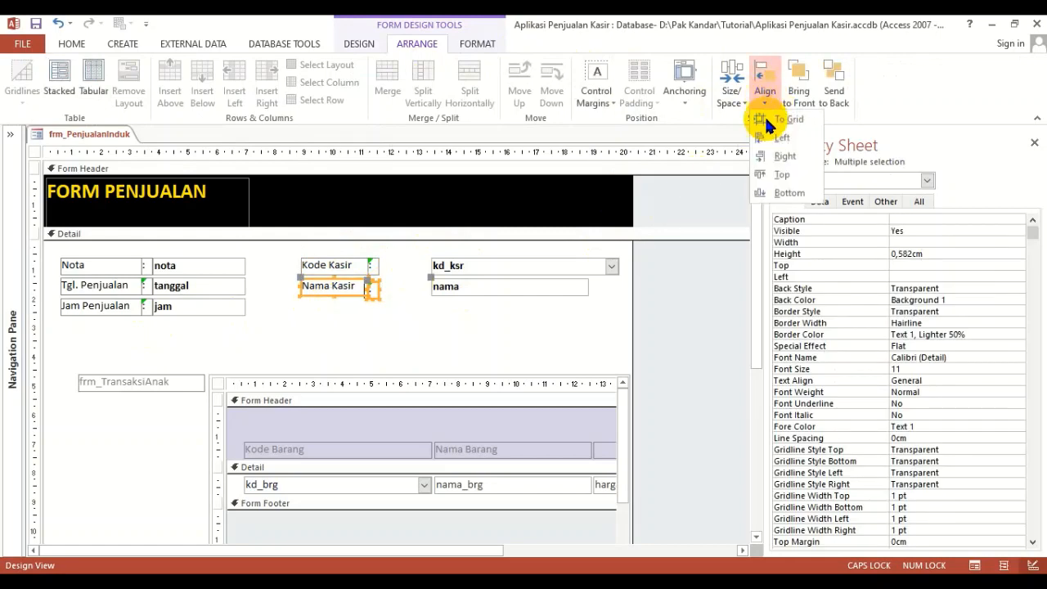
pyautogui.click(761, 175)
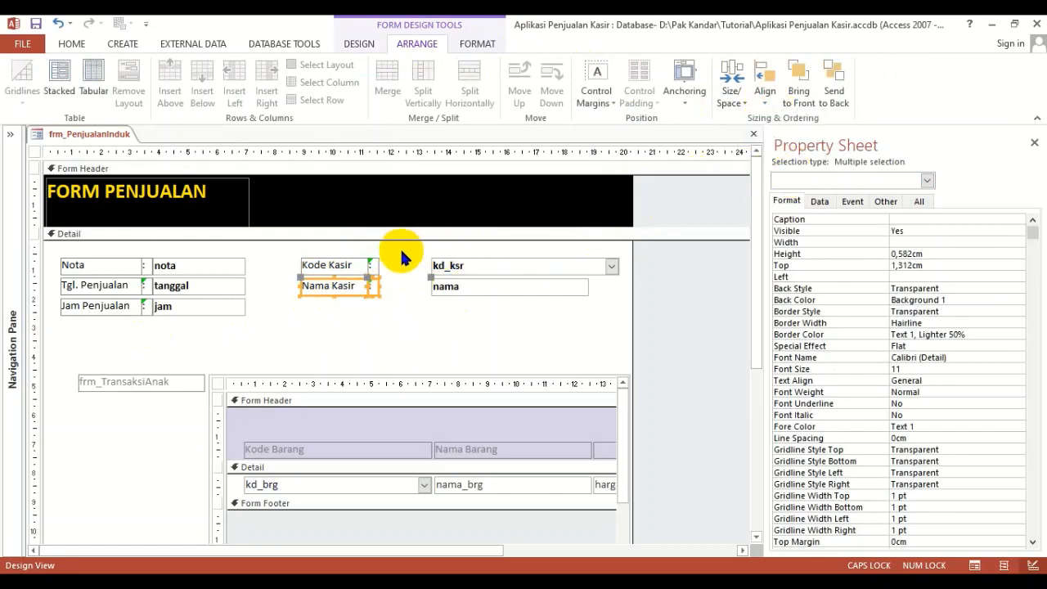
# Extend the kd_ksr and nama fields leftward together until they meet the colon labels.
pyautogui.moveTo(403, 247); pyautogui.dragTo(465, 300)
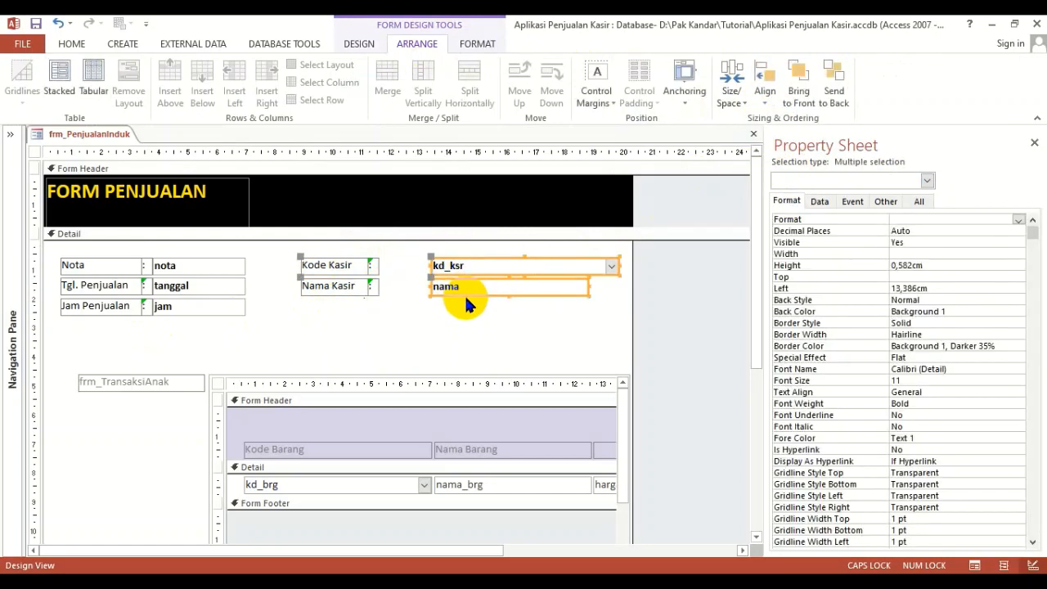
pyautogui.moveTo(431, 265); pyautogui.dragTo(379, 265)
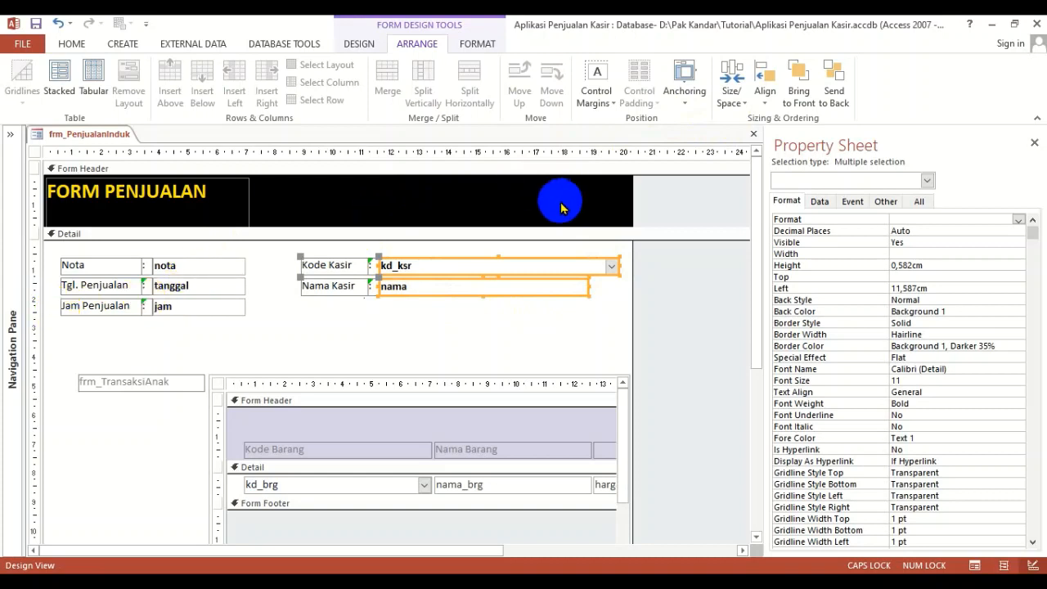
pyautogui.click(733, 102)
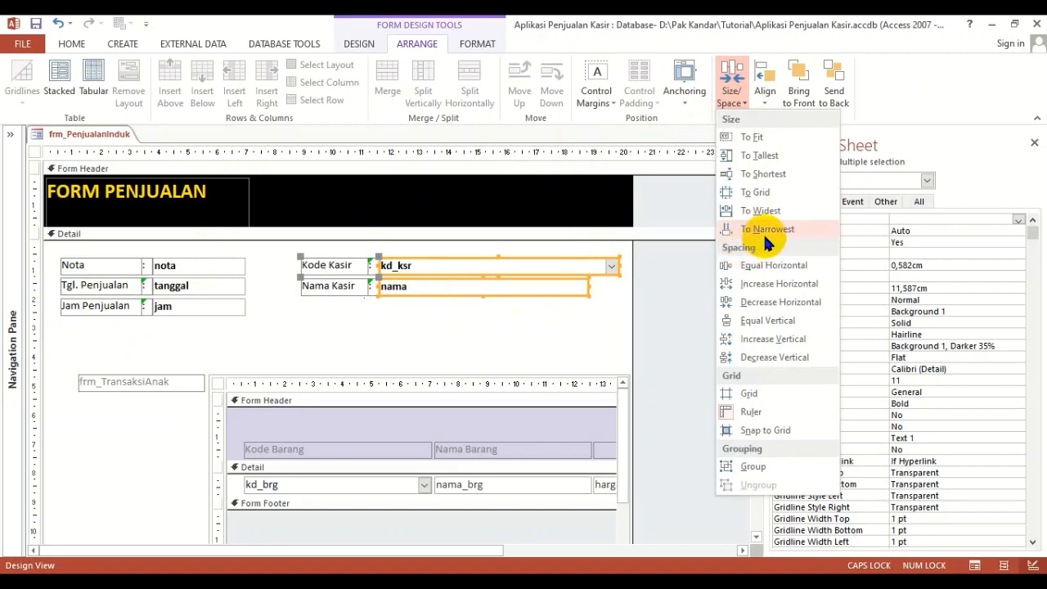
pyautogui.click(547, 327)
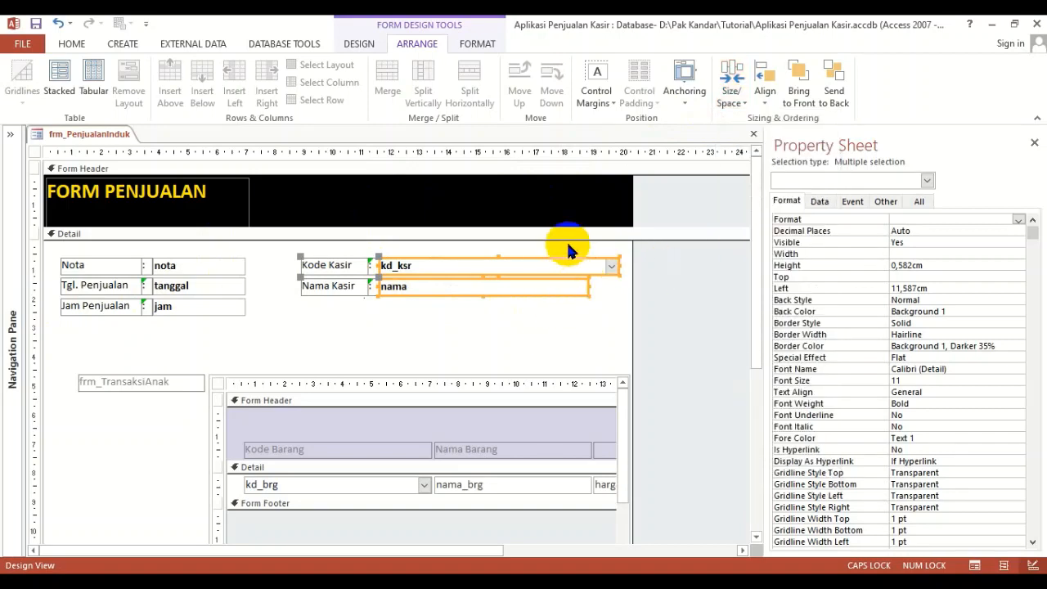
pyautogui.click(533, 319)
# Shorten the kd_ksr combo box to slightly wider than its text, and the nama field to about 4.7 cm wide.
pyautogui.click(568, 264)
pyautogui.moveTo(619, 264); pyautogui.dragTo(446, 264)
pyautogui.click(516, 287)
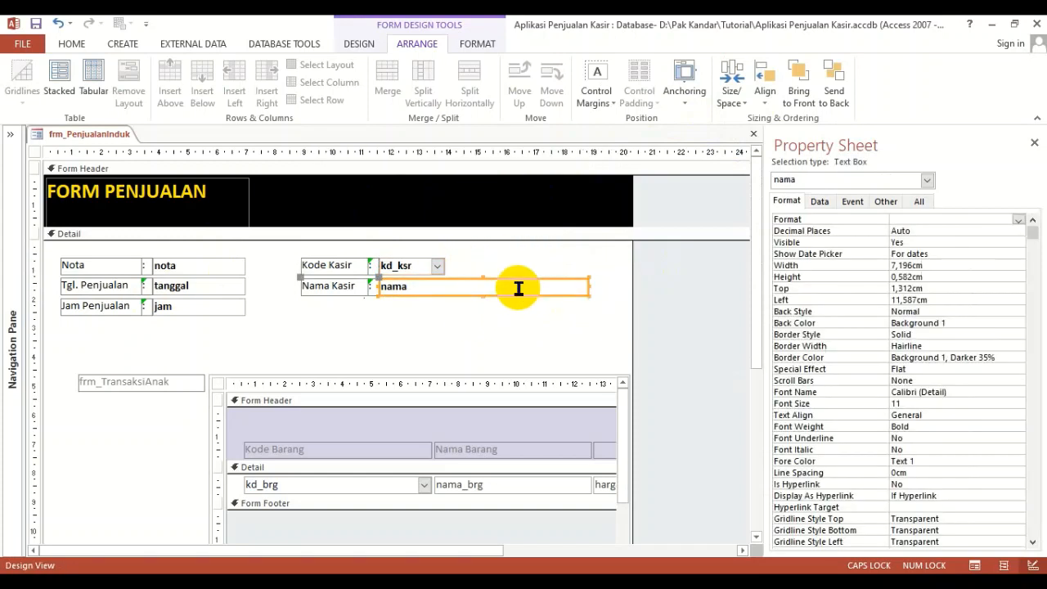
pyautogui.moveTo(586, 285); pyautogui.dragTo(515, 288)
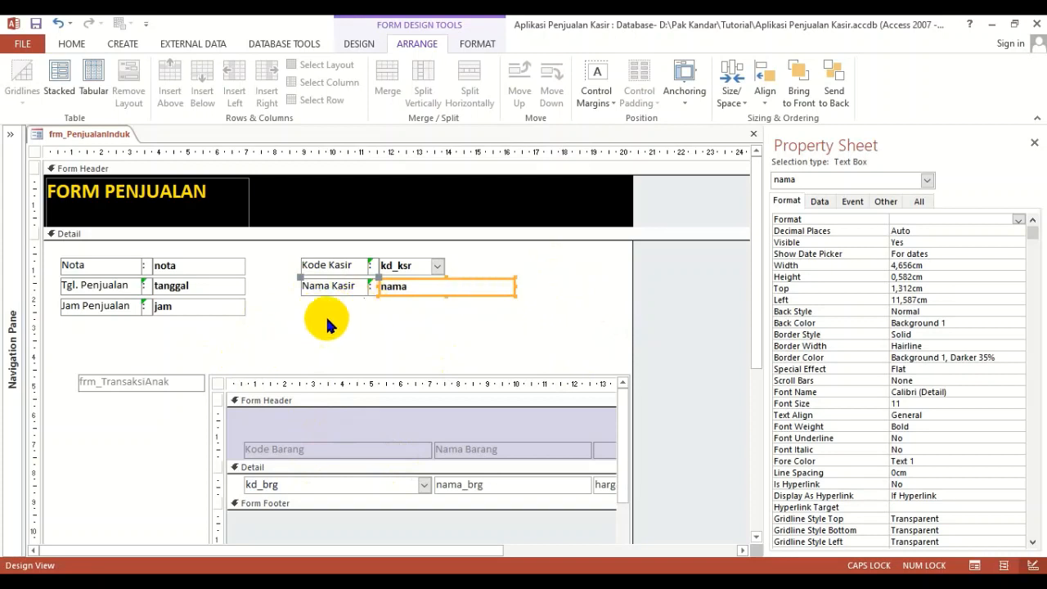
pyautogui.click(274, 276)
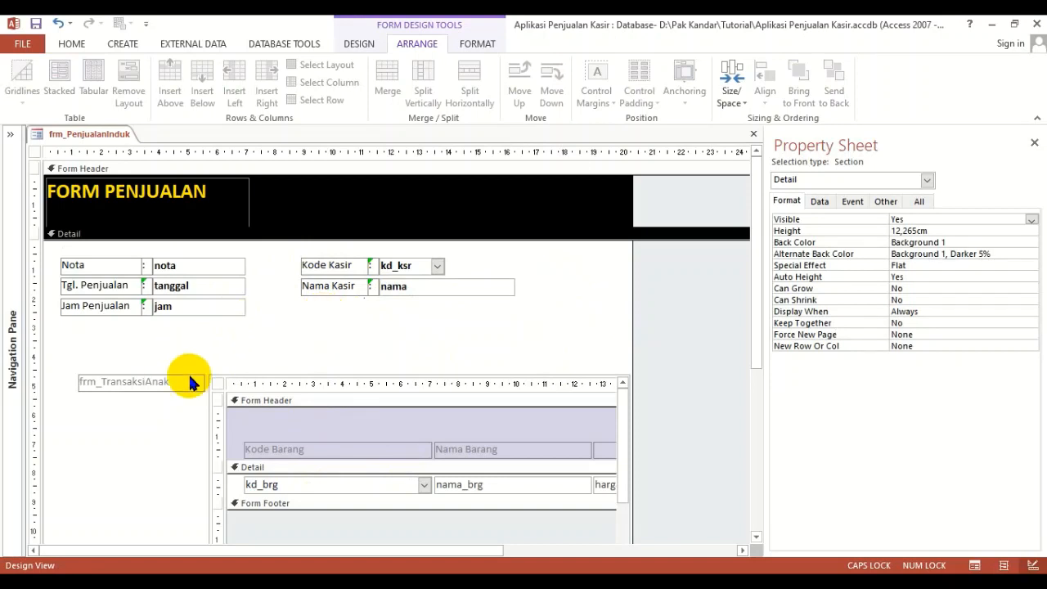
# Delete the frm_TransaksiAnak label and move the subform just below Jam Penjualan, flush with the labels' left edge at about 0.6 cm.
pyautogui.click(148, 381)
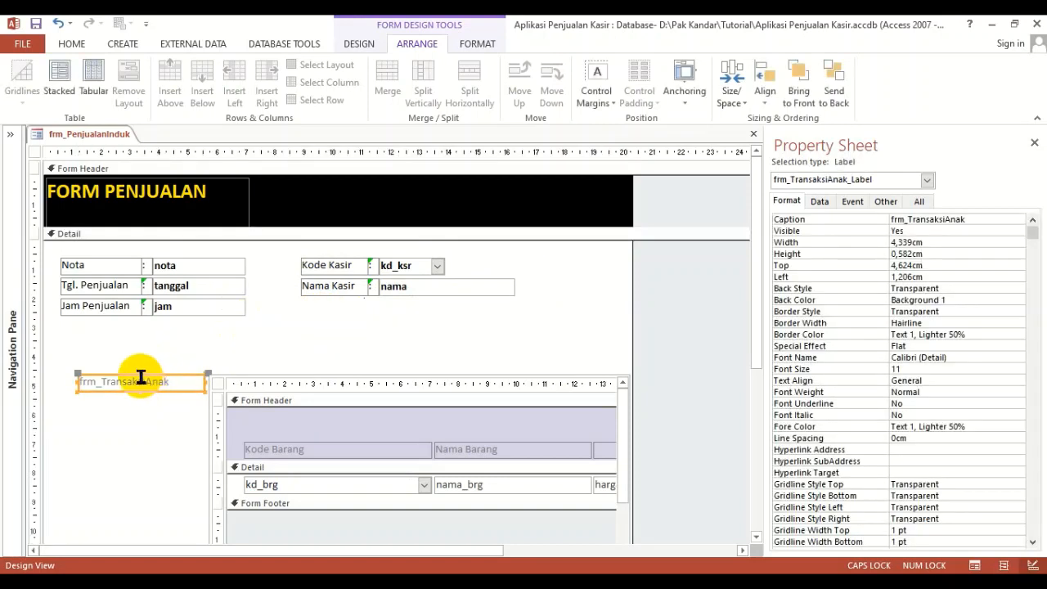
pyautogui.press('Delete')
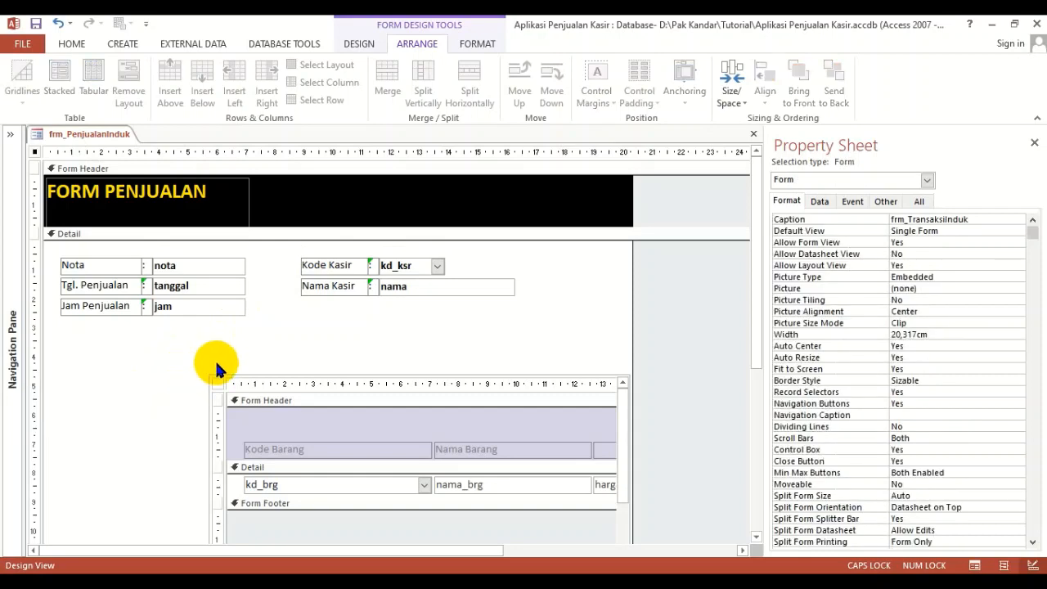
pyautogui.click(323, 381)
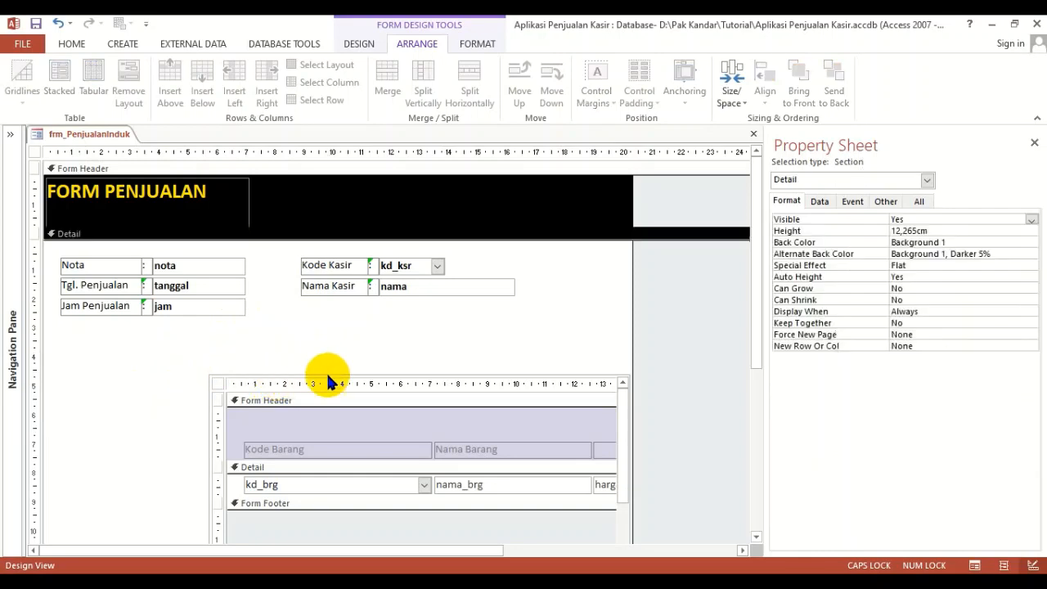
pyautogui.moveTo(328, 388); pyautogui.dragTo(175, 338)
pyautogui.click(505, 334)
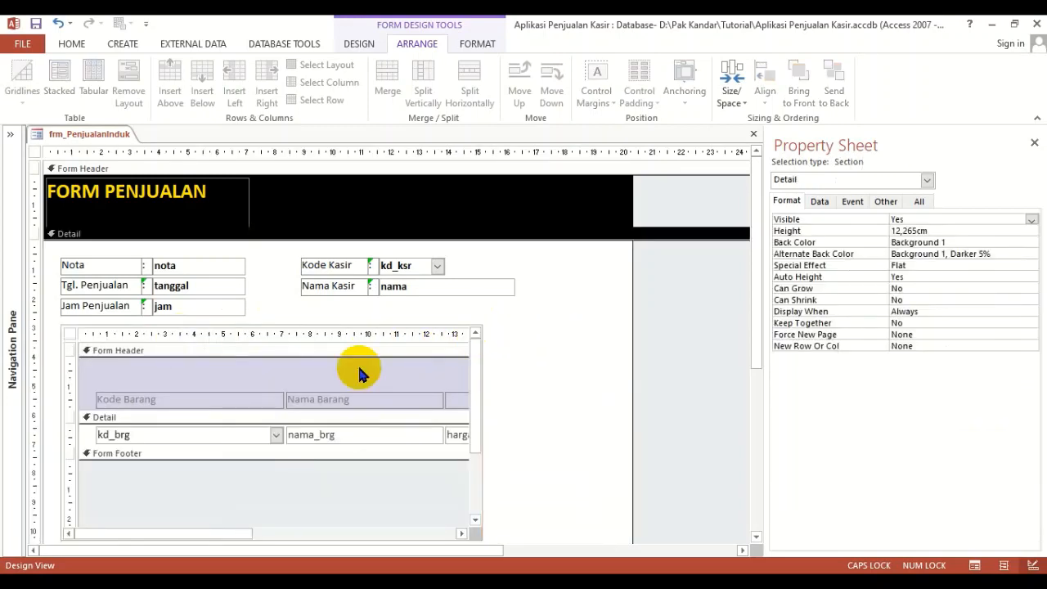
pyautogui.click(246, 342)
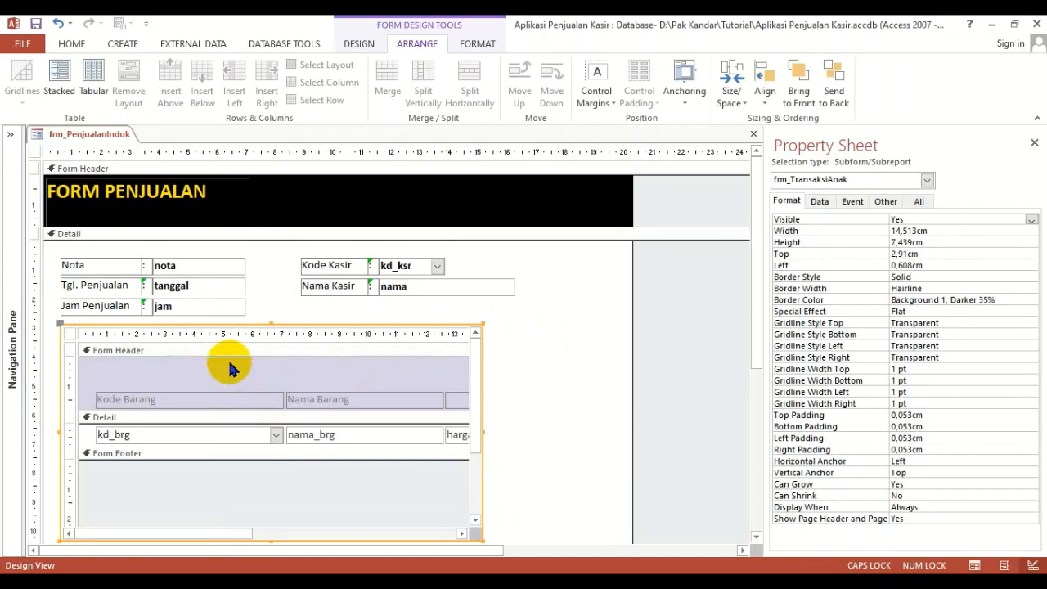
pyautogui.click(521, 350)
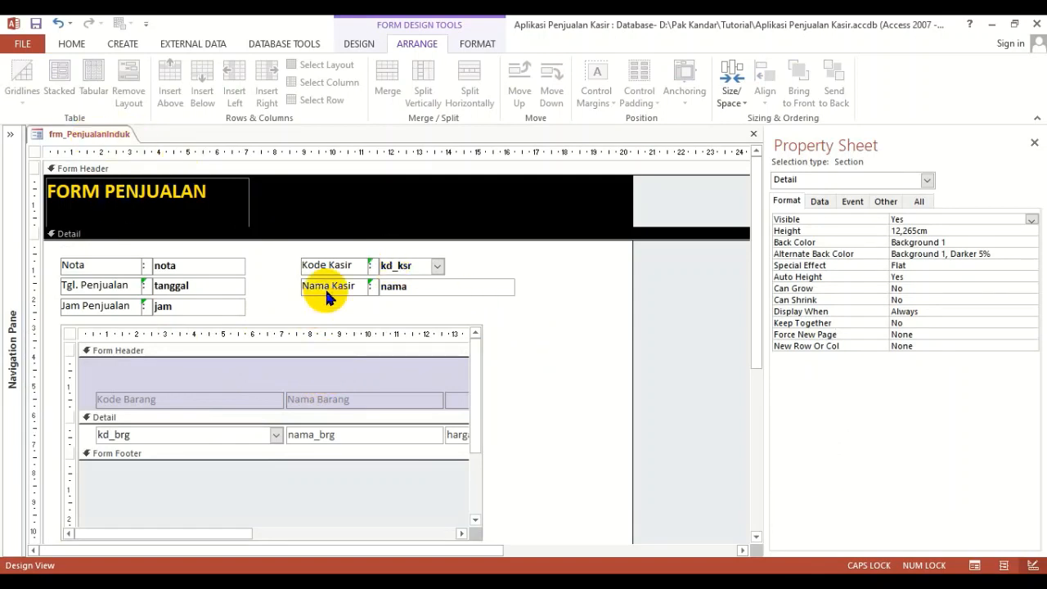
pyautogui.click(195, 371)
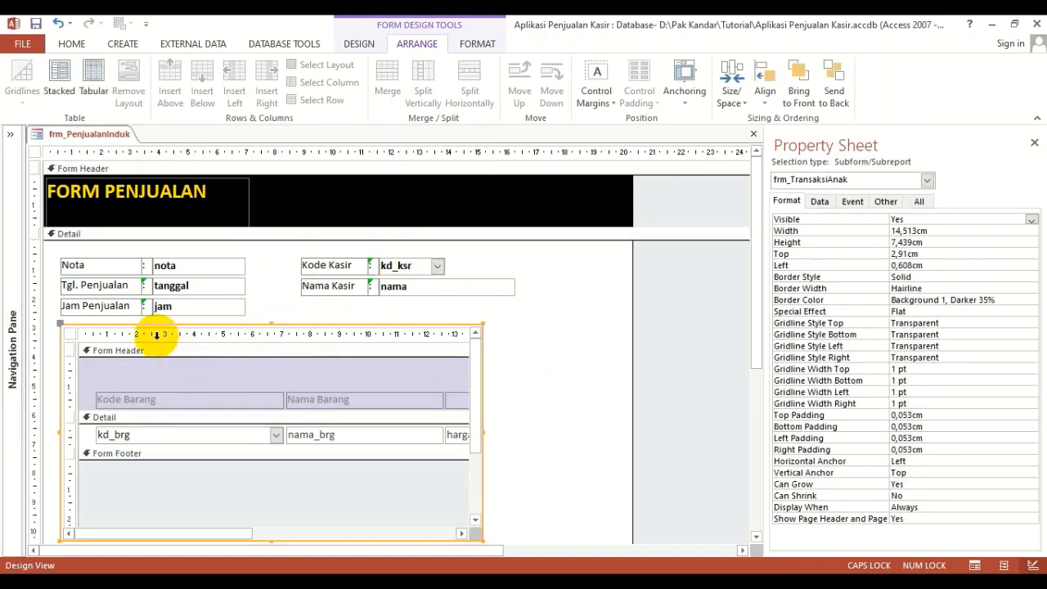
# Close the frm_PenjualanInduk form and save its design changes.
pyautogui.click(11, 135)
pyautogui.click(94, 532)
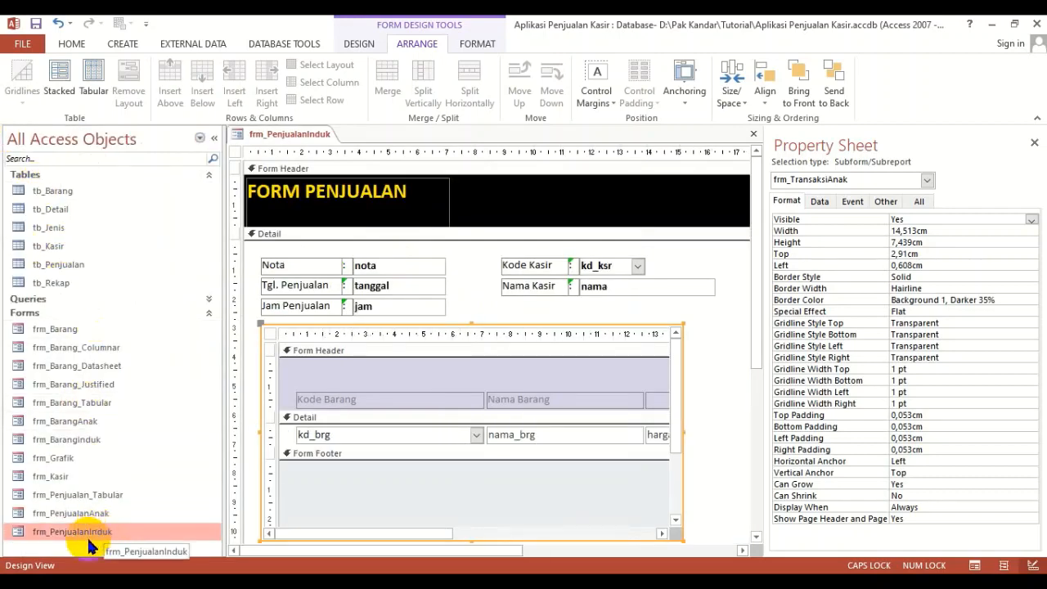
pyautogui.click(98, 513)
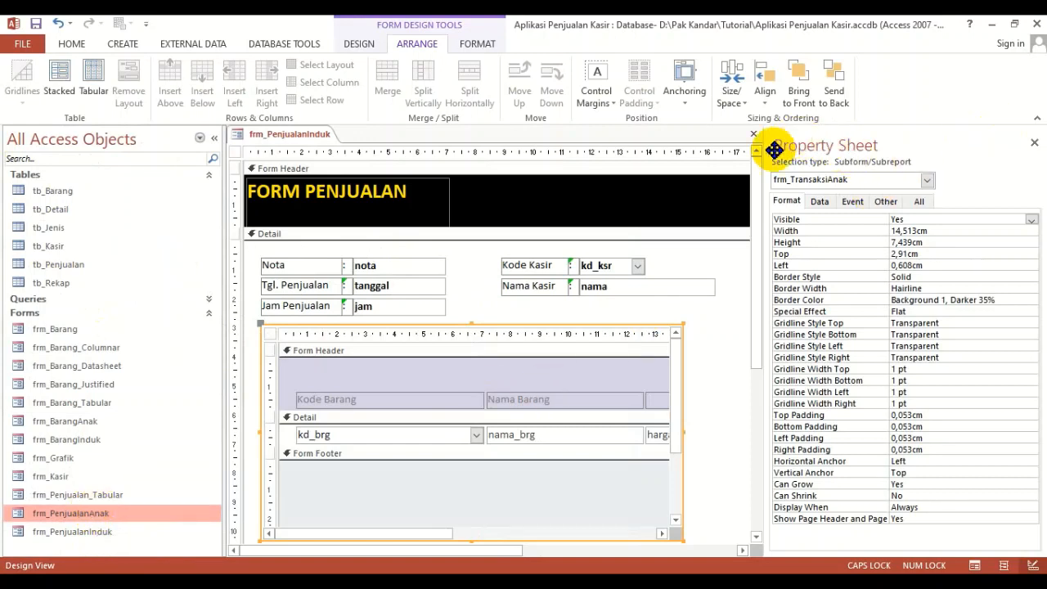
pyautogui.click(754, 134)
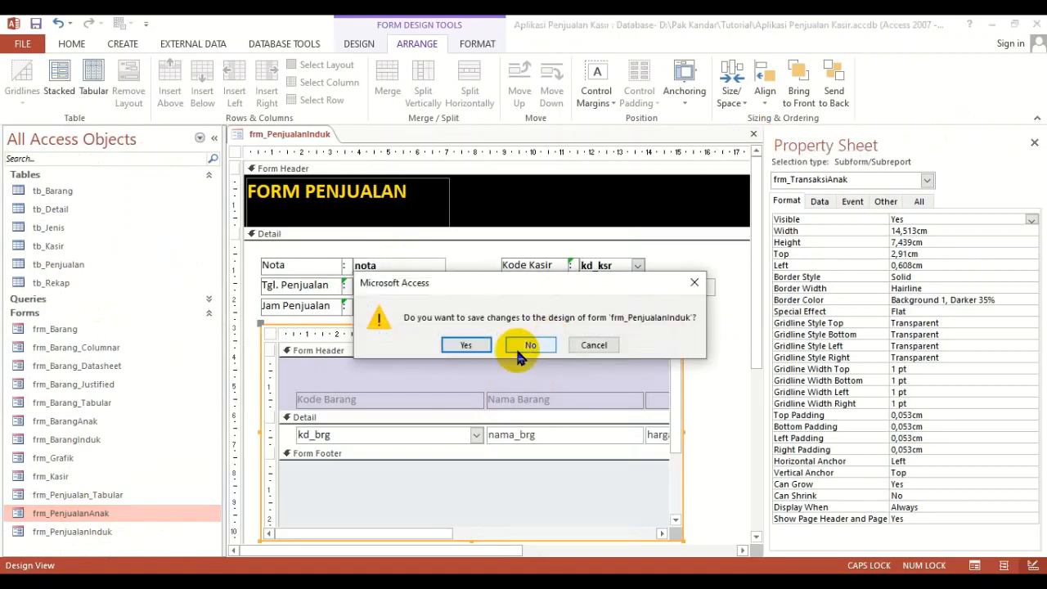
pyautogui.click(466, 345)
pyautogui.click(136, 533)
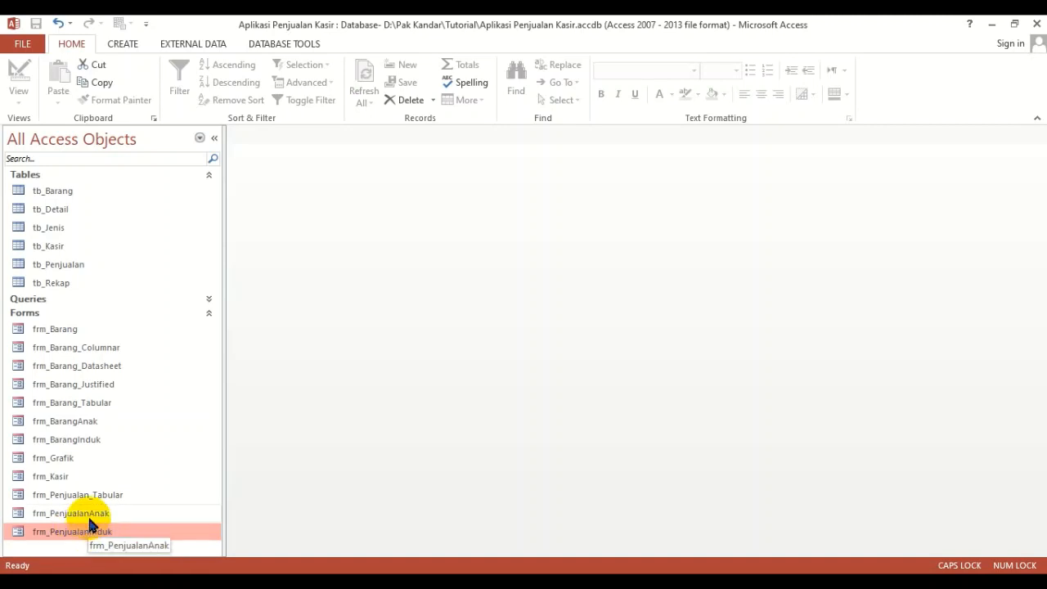
pyautogui.rightClick(90, 515)
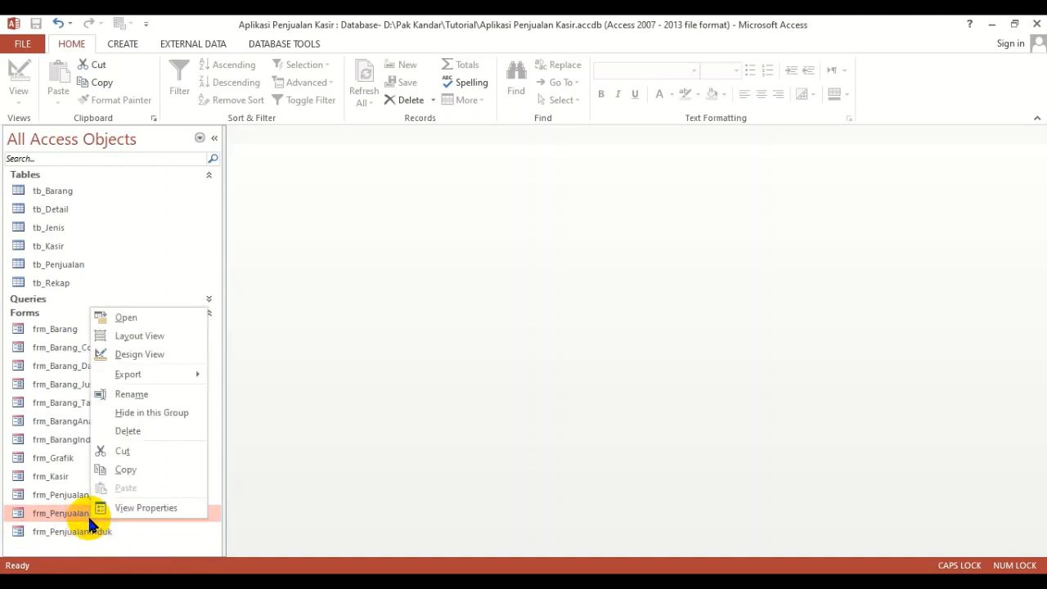
pyautogui.click(164, 354)
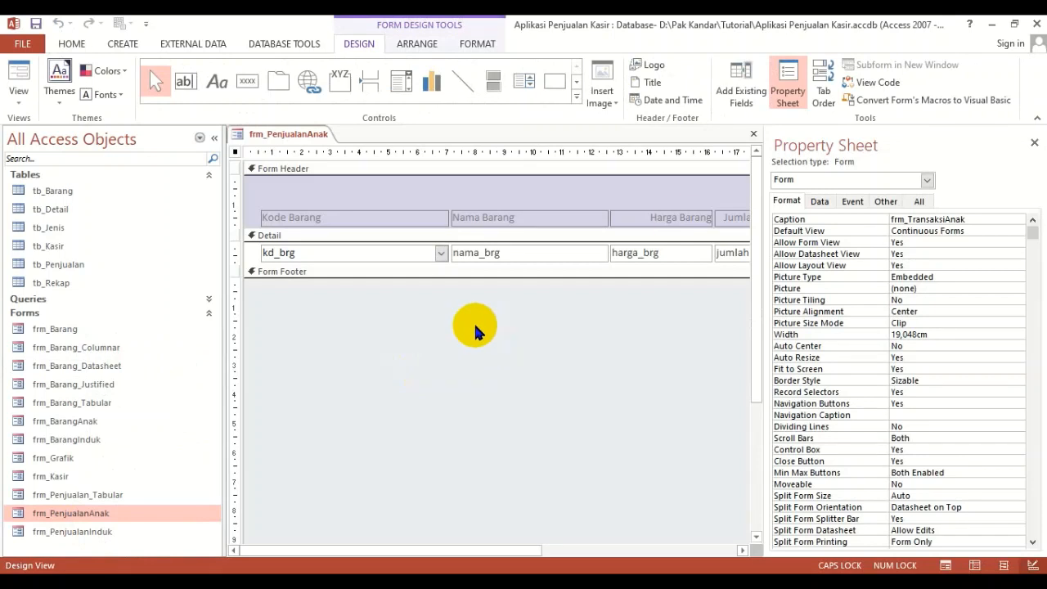
pyautogui.click(756, 134)
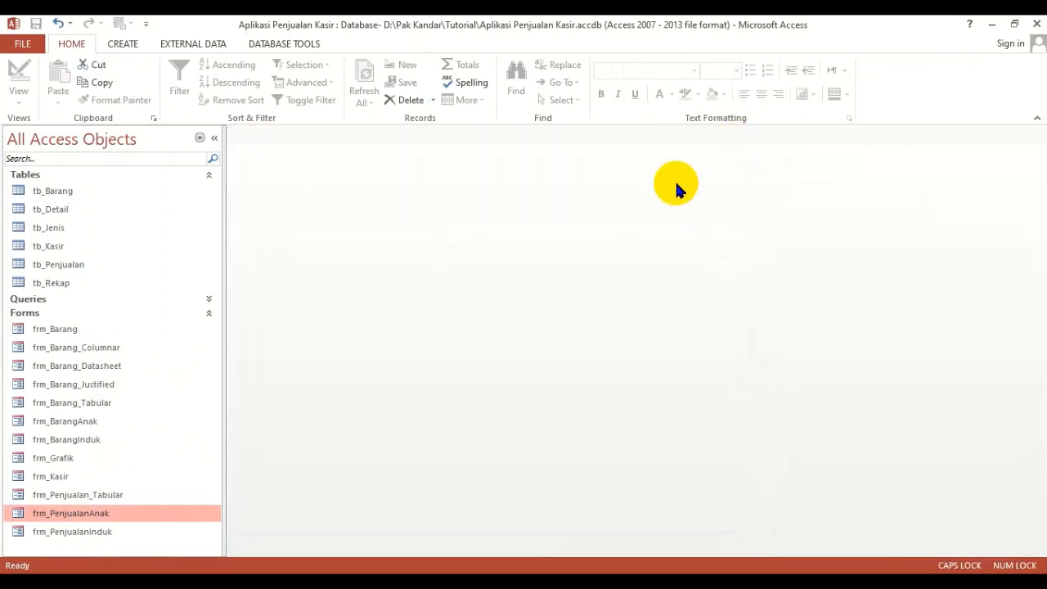
# Open the frm_PenjualanInduk form in Design View.
pyautogui.click(92, 533)
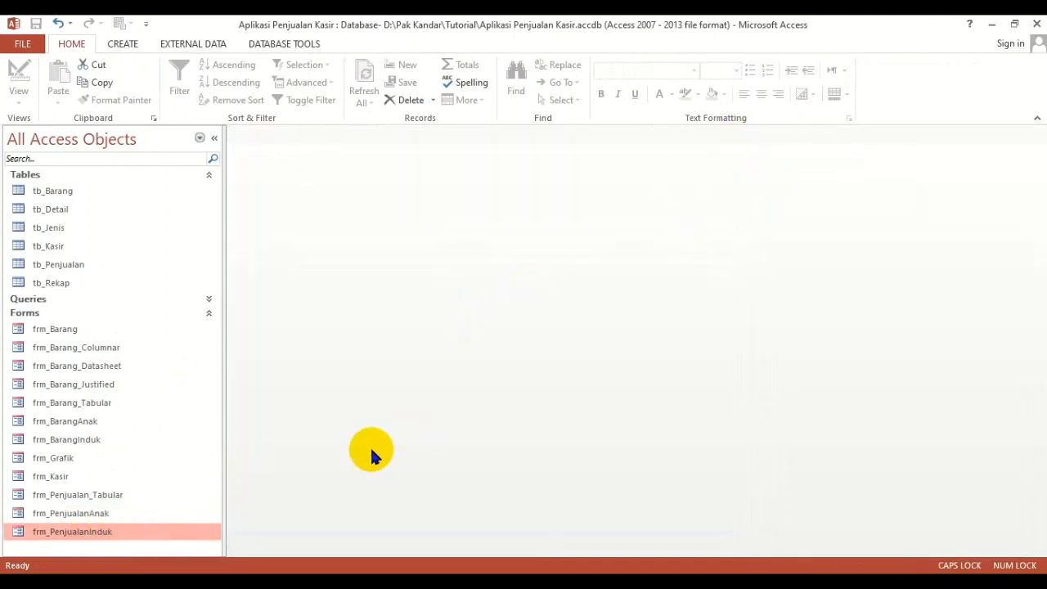
pyautogui.click(98, 511)
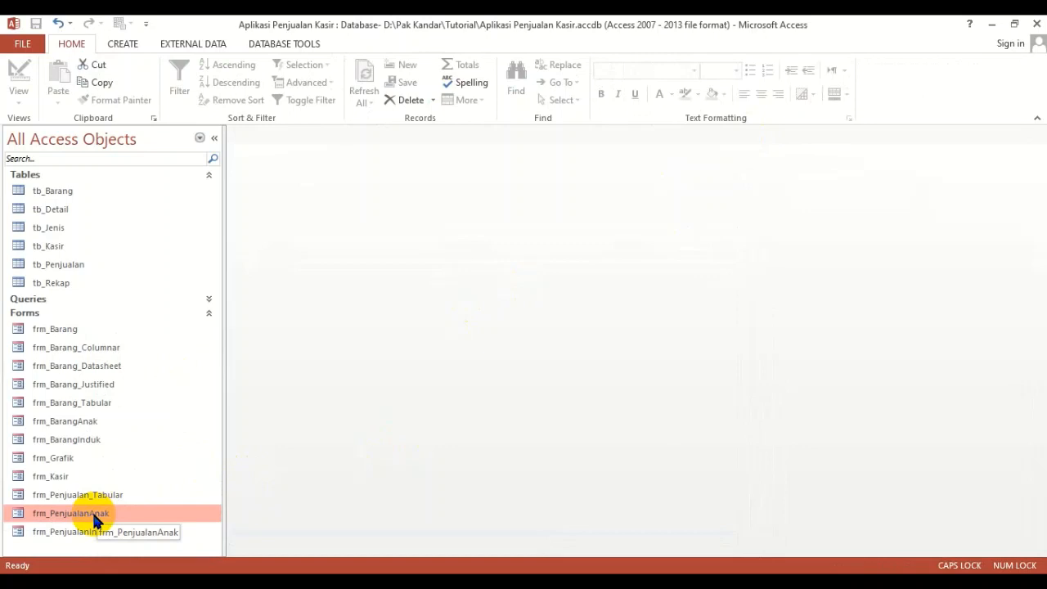
pyautogui.click(82, 532)
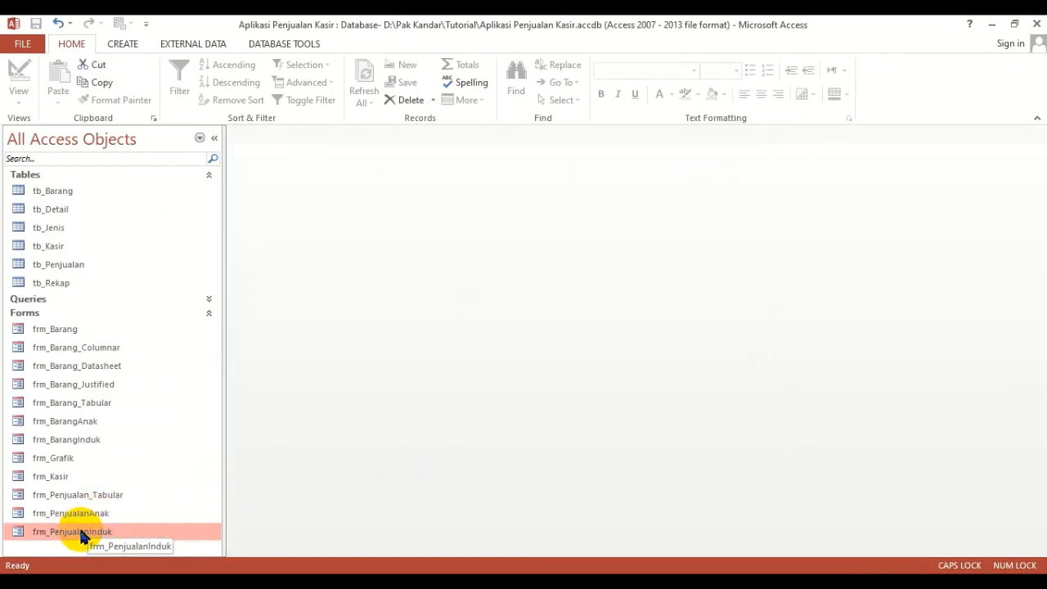
pyautogui.rightClick(82, 534)
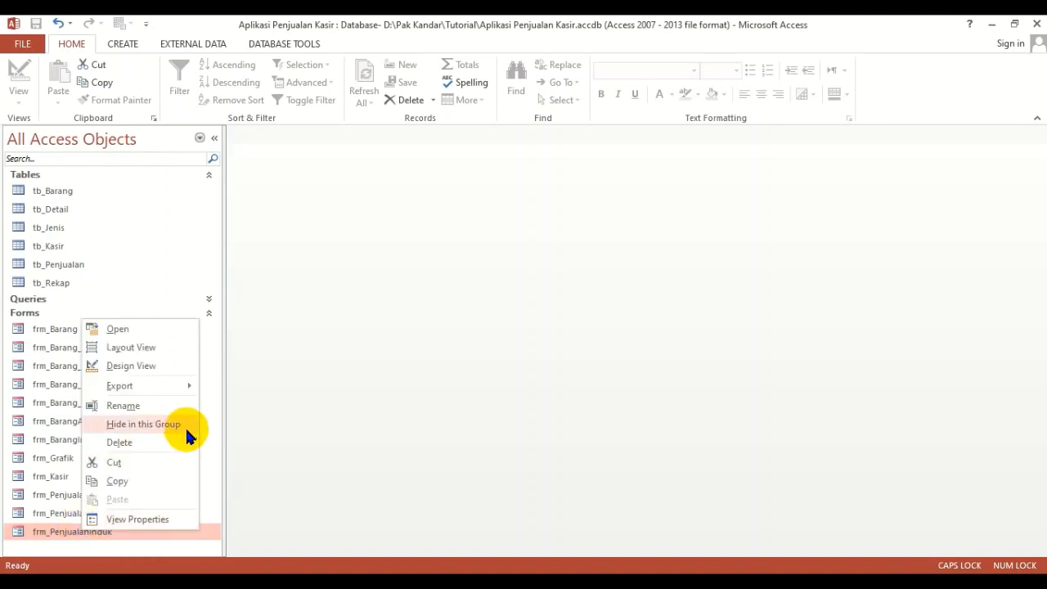
pyautogui.click(164, 366)
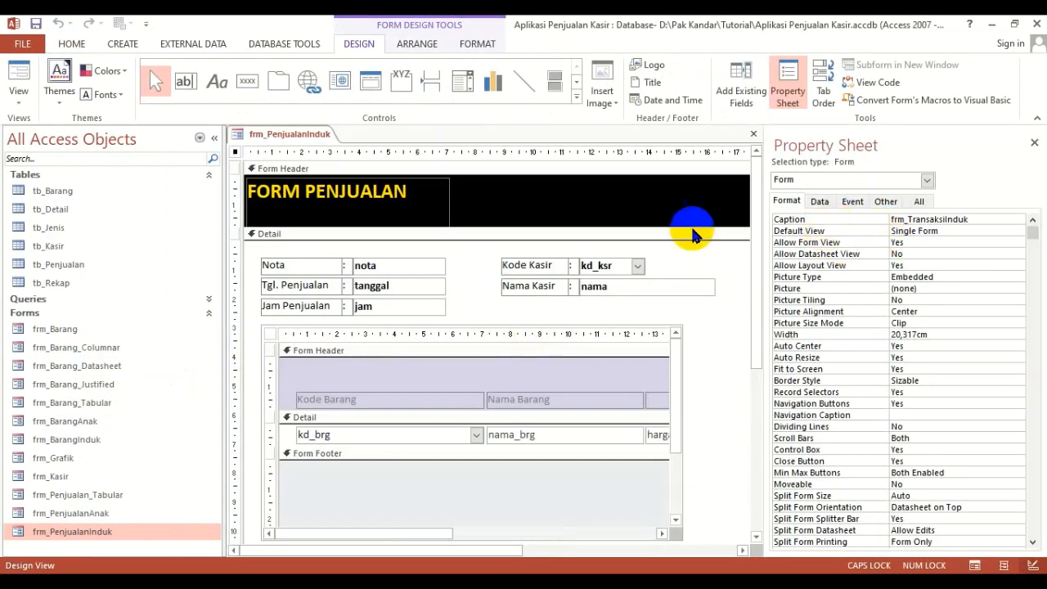
# Collapse the Navigation Pane and widen the subform to about 18.6 cm.
pyautogui.click(213, 140)
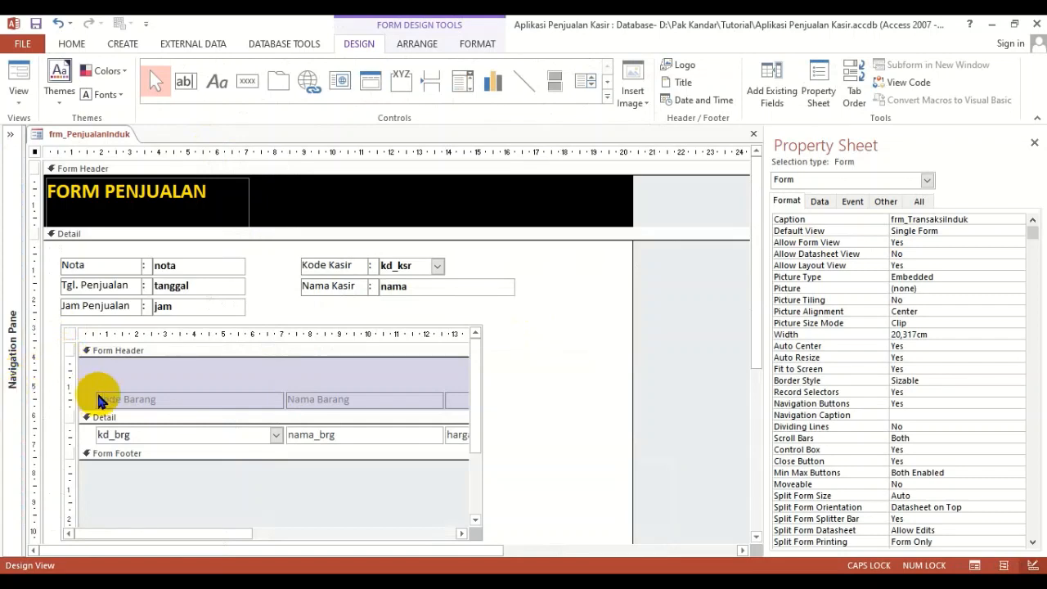
pyautogui.click(437, 331)
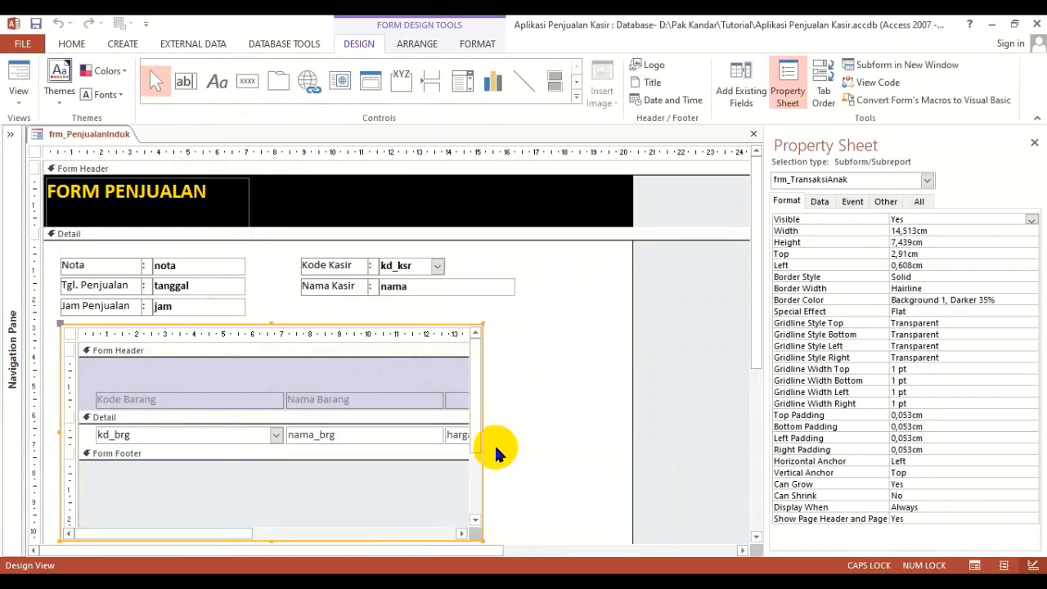
pyautogui.moveTo(482, 428); pyautogui.dragTo(604, 433)
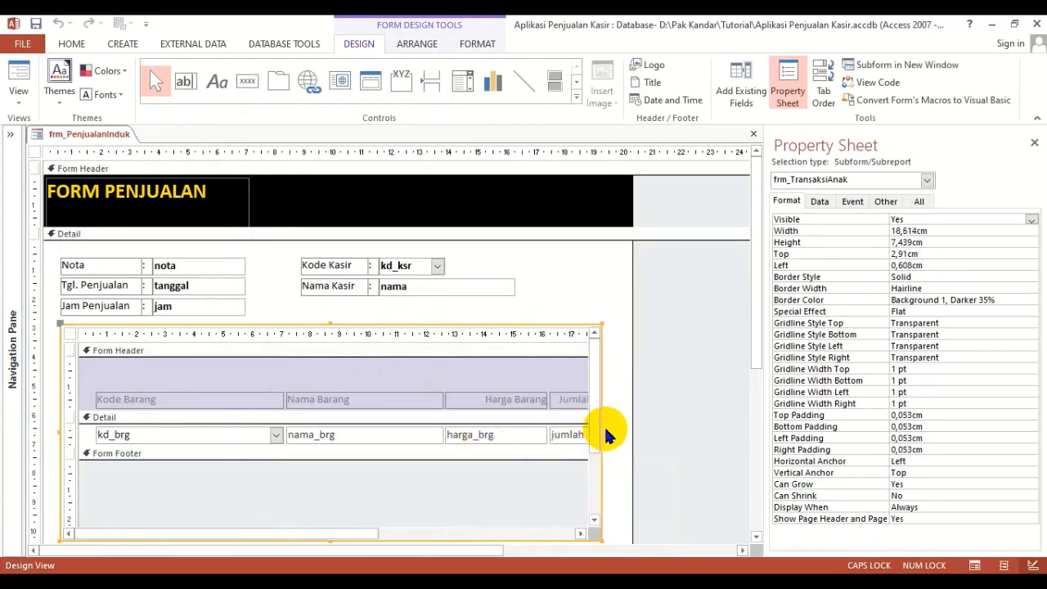
pyautogui.click(137, 353)
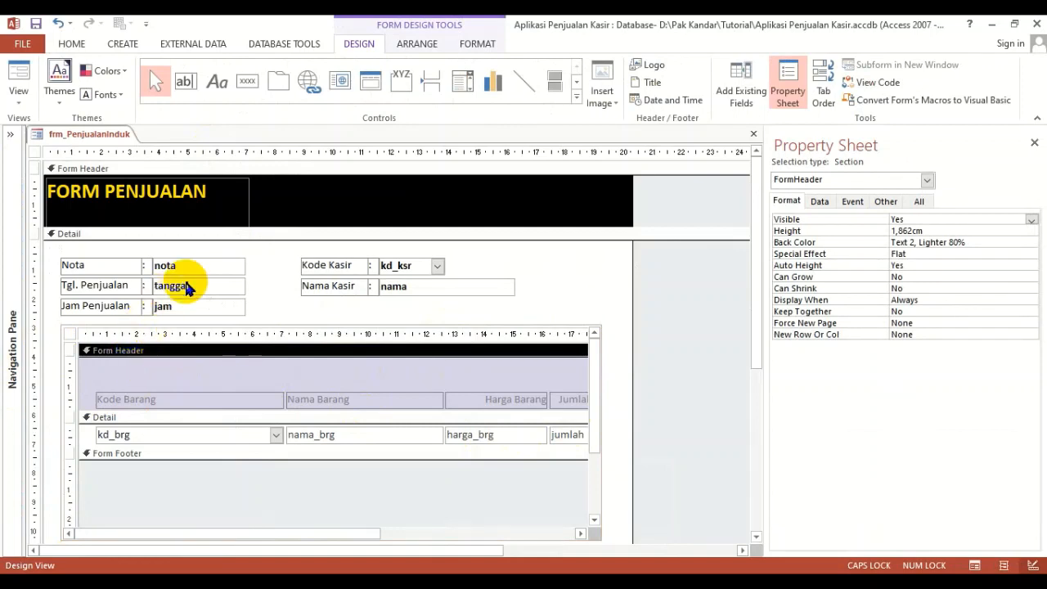
pyautogui.click(269, 170)
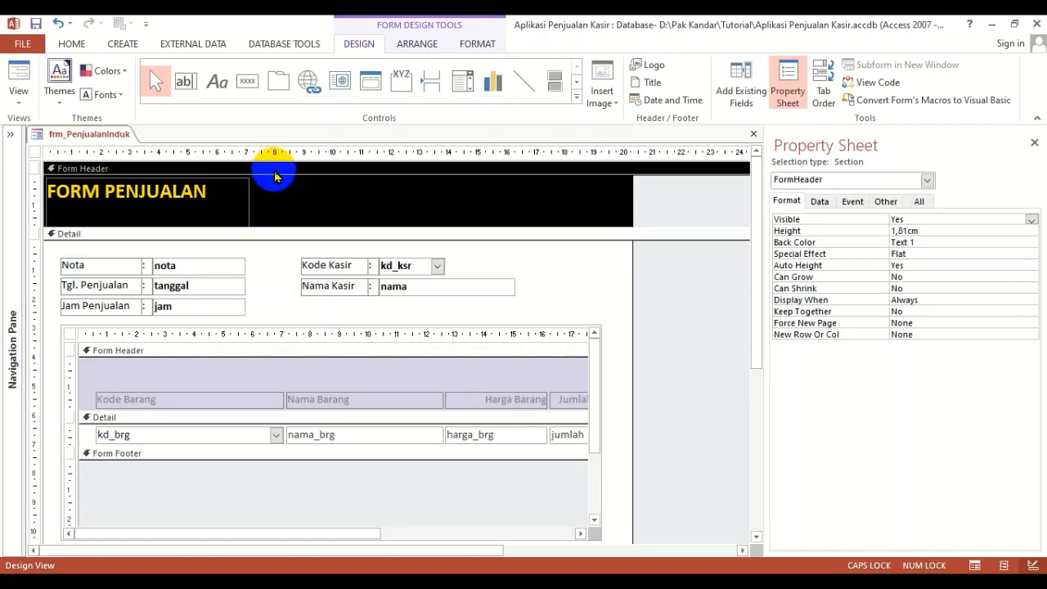
pyautogui.click(174, 358)
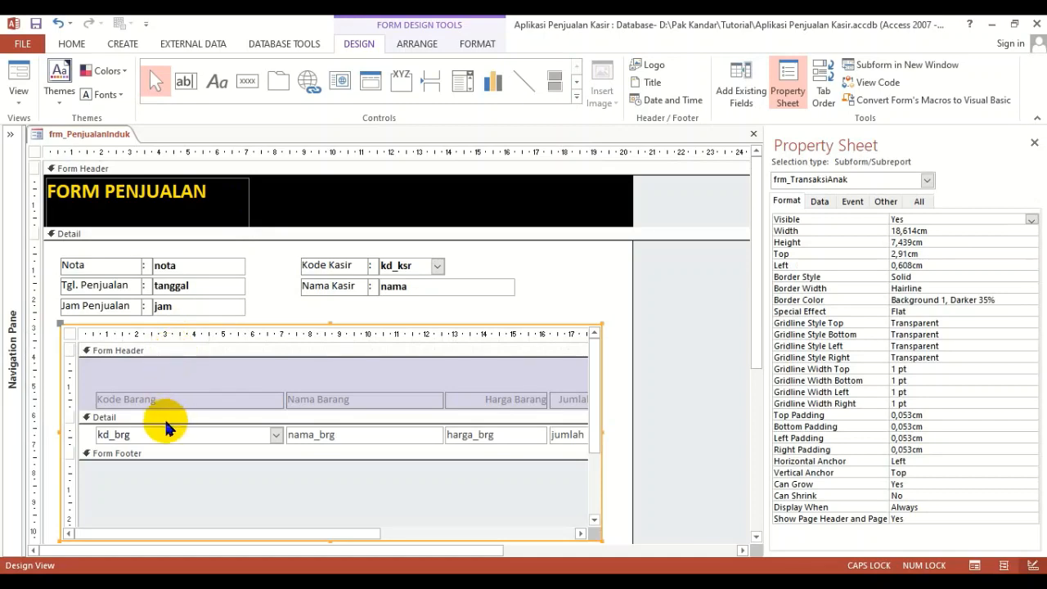
pyautogui.click(555, 268)
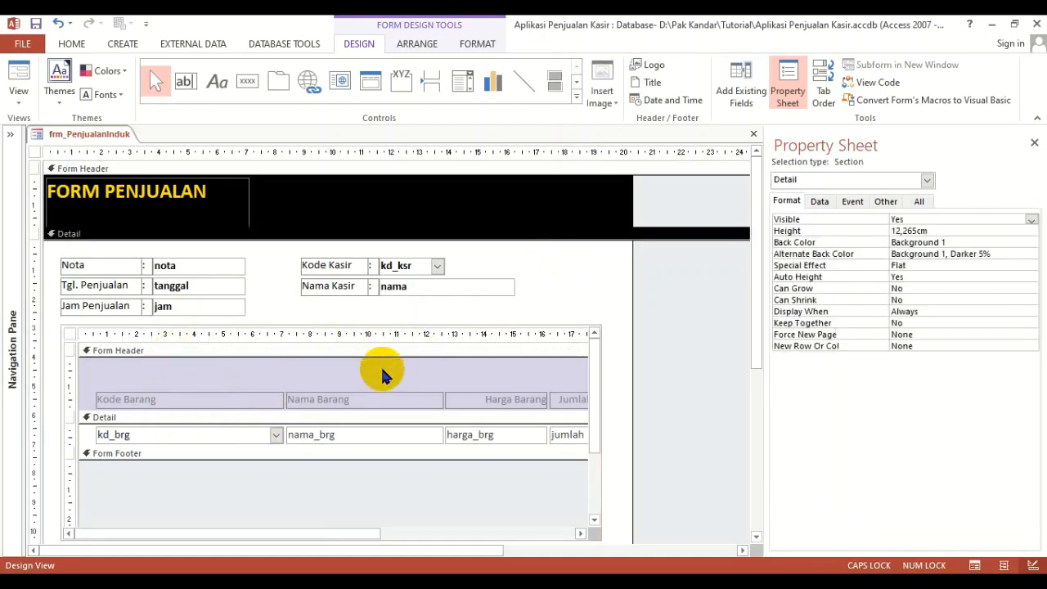
pyautogui.click(246, 401)
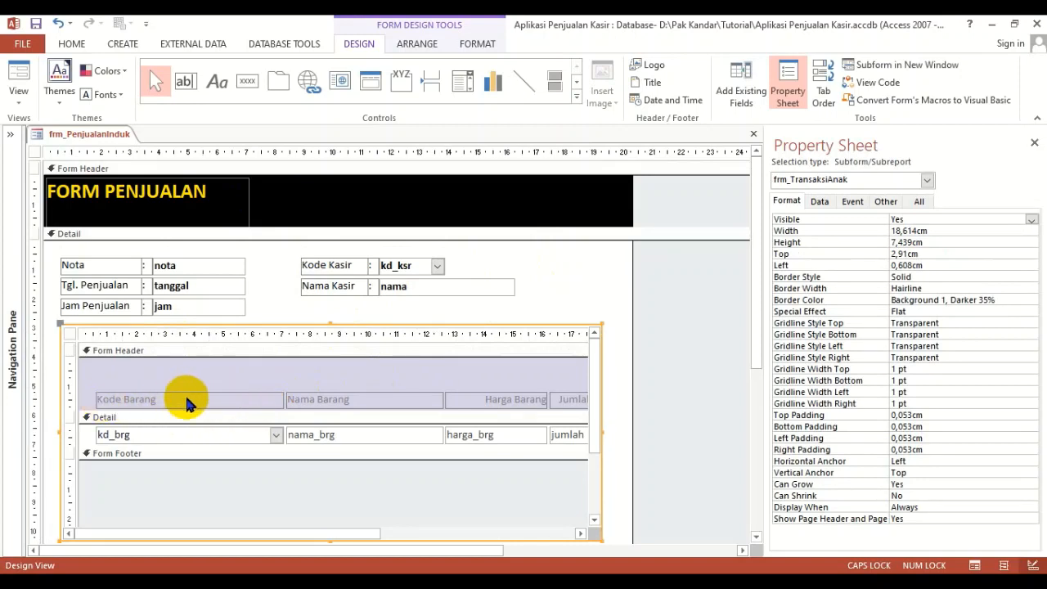
pyautogui.click(582, 276)
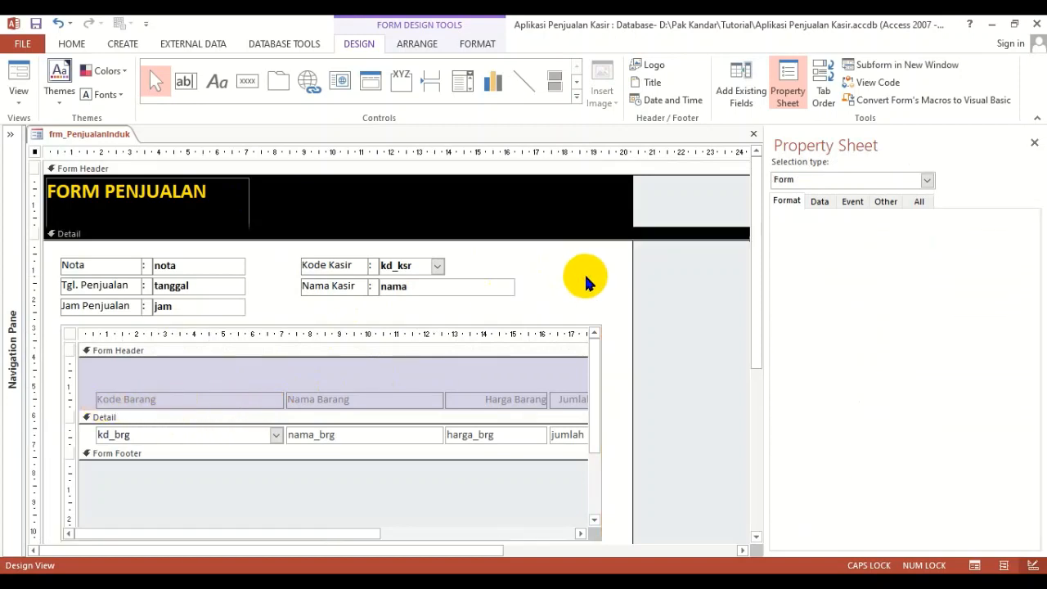
pyautogui.click(363, 409)
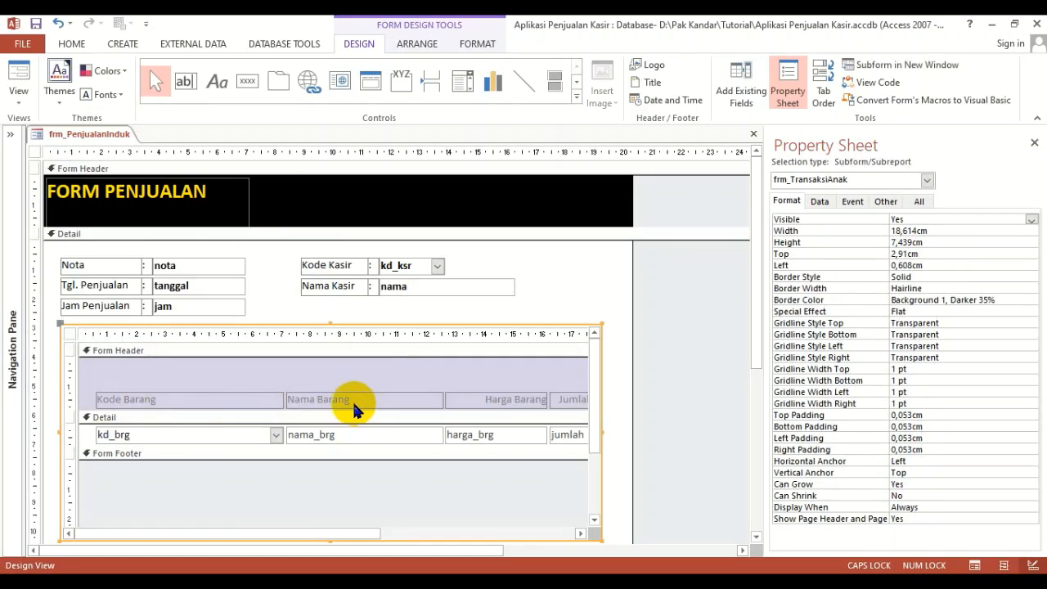
# Fill the subform's Form Header section with the standard dark red, #BA1419.
pyautogui.click(150, 355)
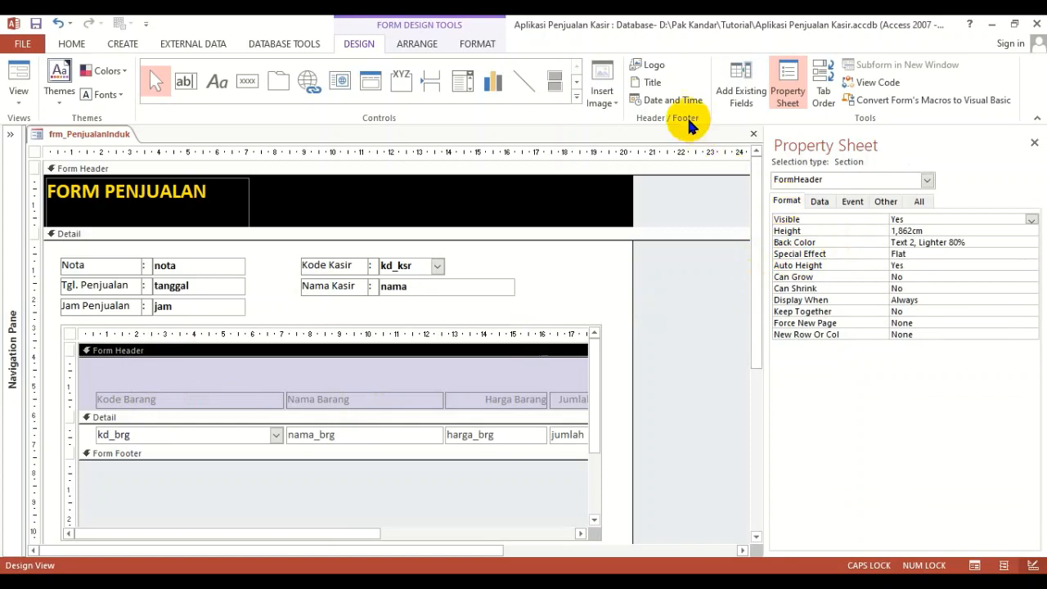
pyautogui.click(72, 44)
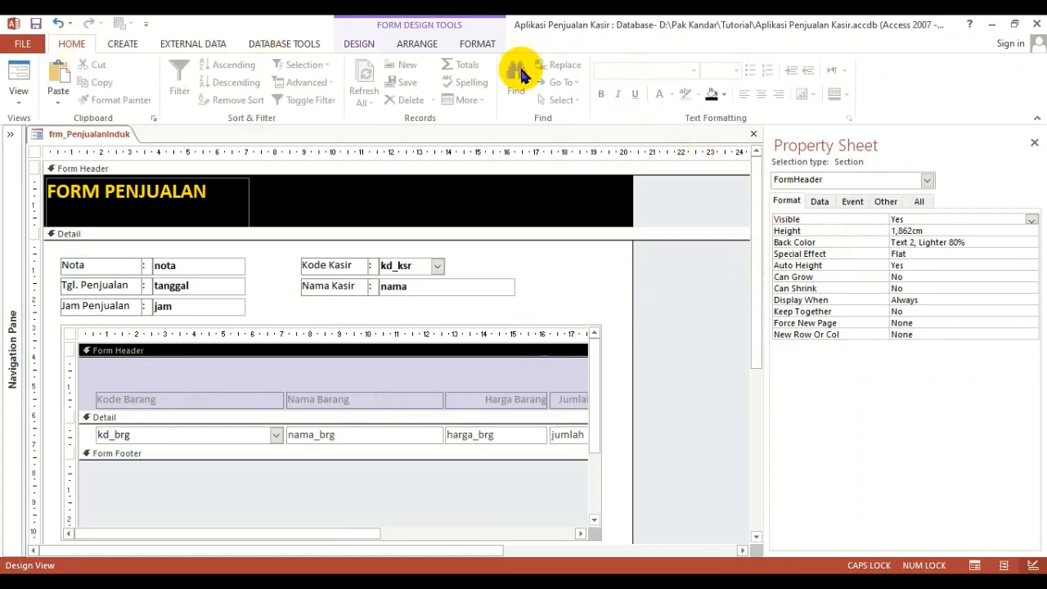
pyautogui.click(724, 95)
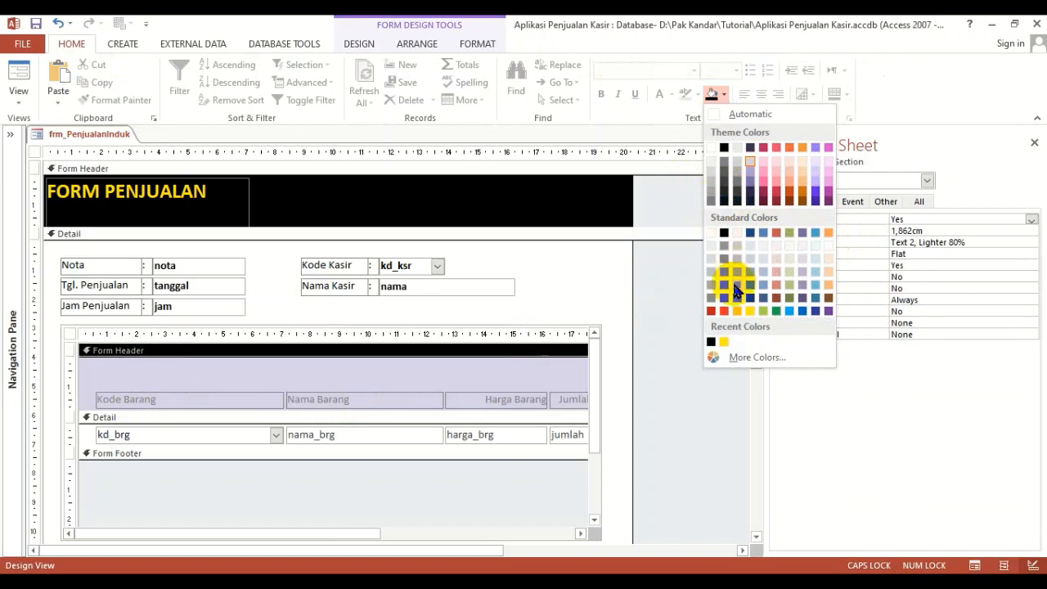
pyautogui.click(712, 311)
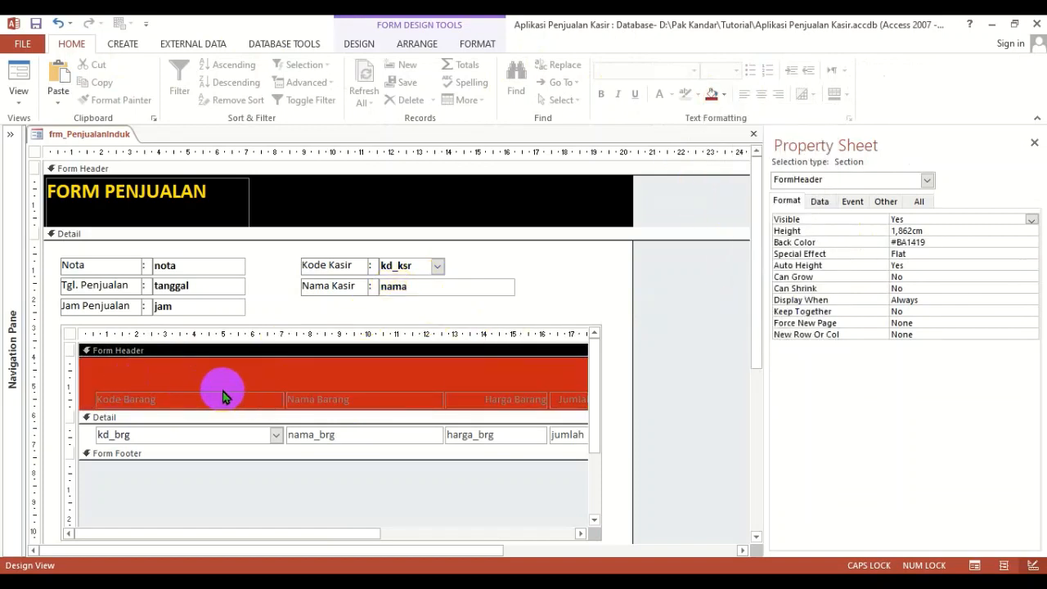
# Make the subform's column header labels bold and give them the same red background, #BA1419.
pyautogui.moveTo(150, 376); pyautogui.dragTo(586, 402)
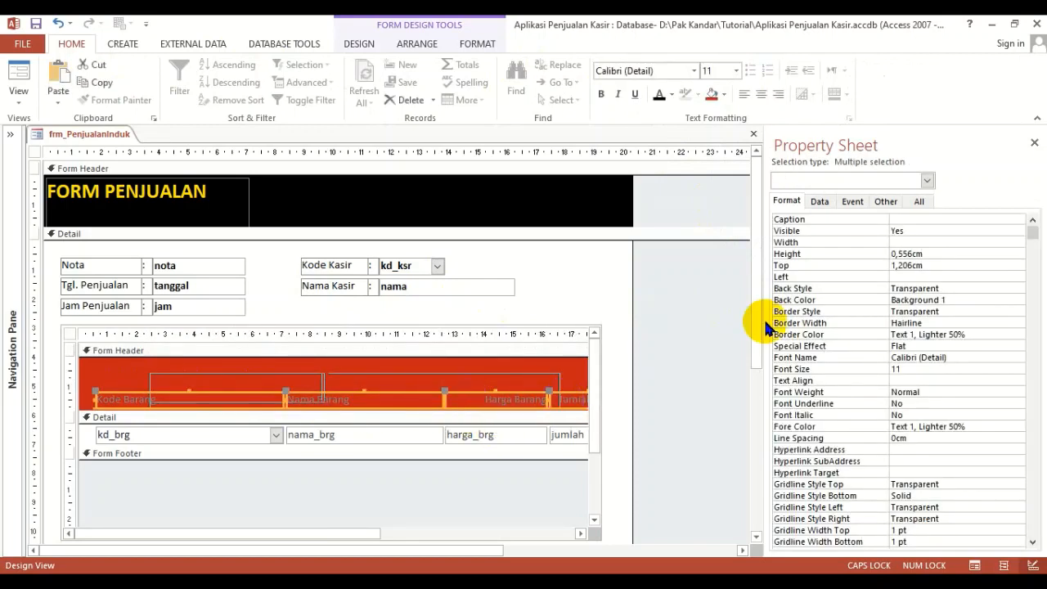
pyautogui.click(724, 94)
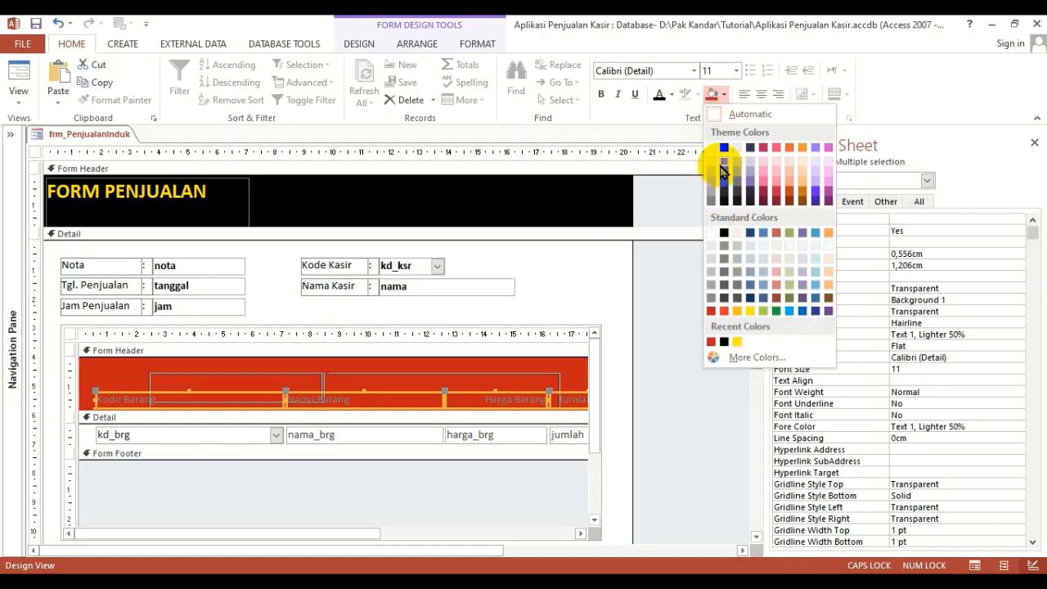
pyautogui.click(602, 95)
pyautogui.click(724, 94)
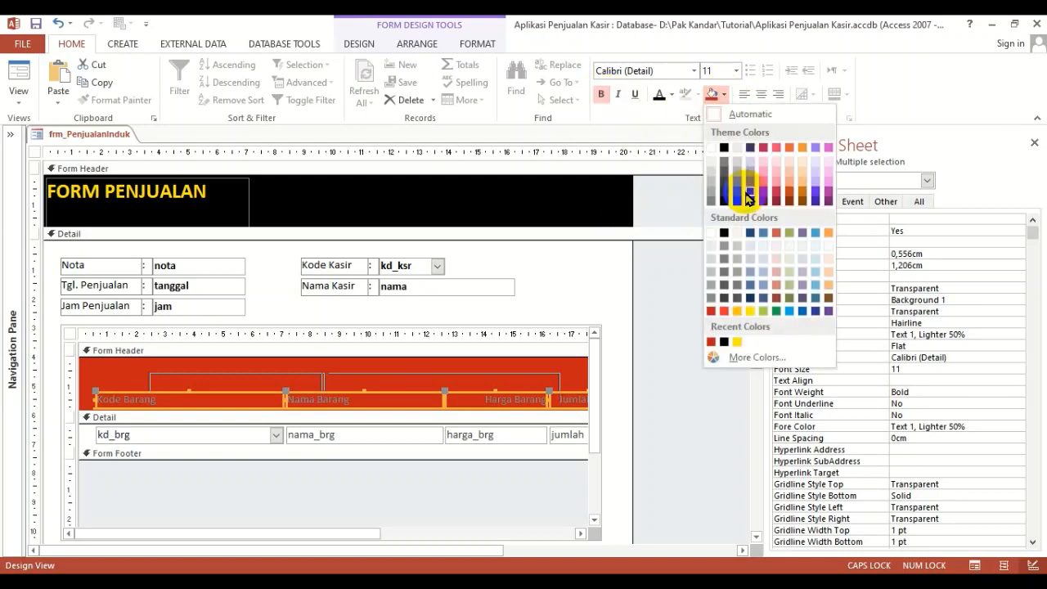
pyautogui.click(715, 116)
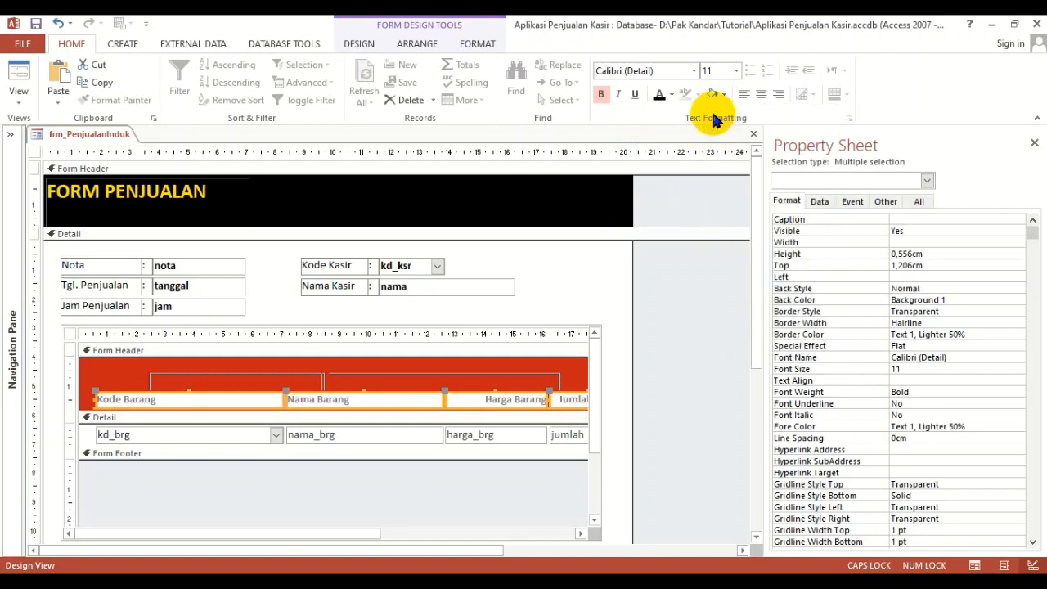
pyautogui.click(724, 95)
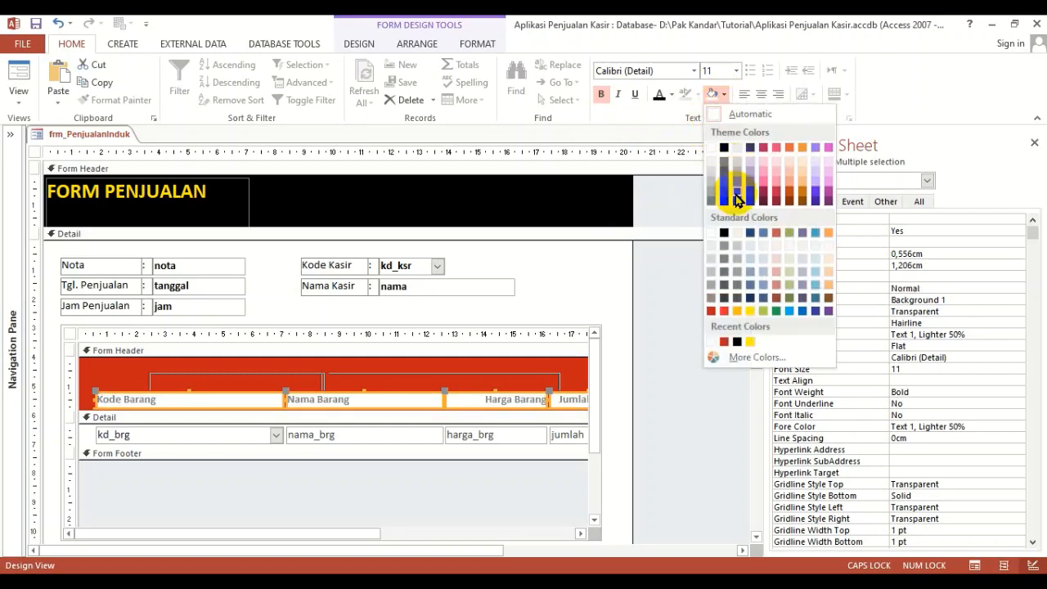
pyautogui.click(722, 311)
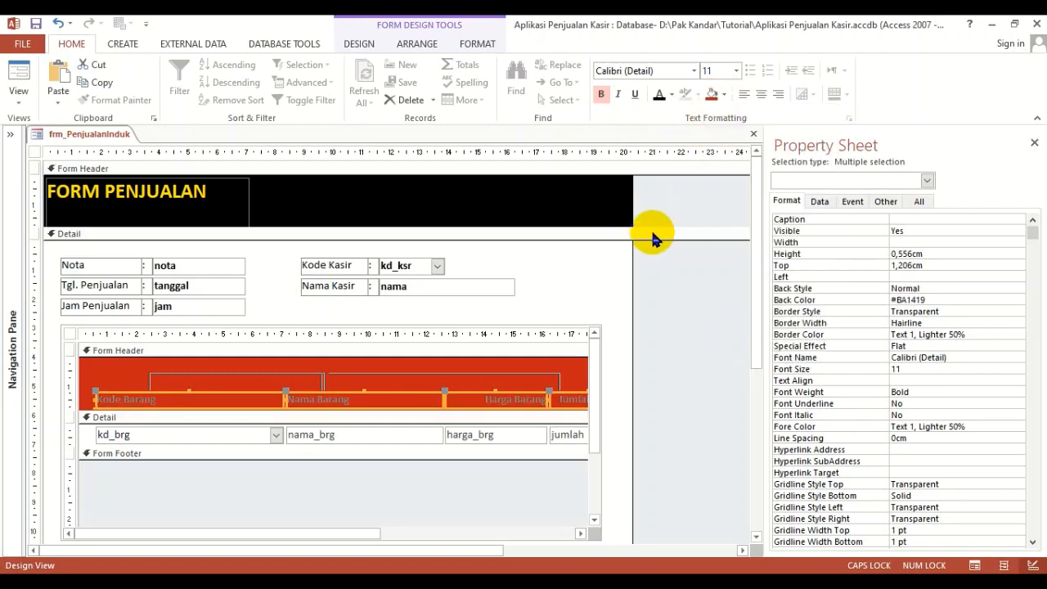
# Set the column header labels' text to white and move them together up to about 0.4 cm below the subform header's top.
pyautogui.click(675, 95)
pyautogui.click(660, 148)
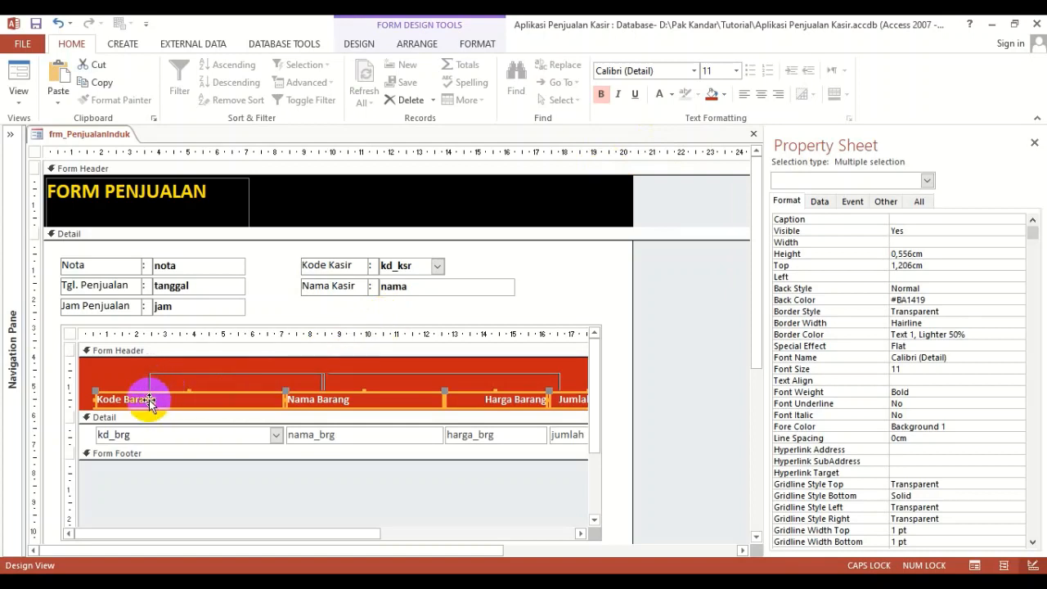
pyautogui.moveTo(164, 397); pyautogui.dragTo(158, 376)
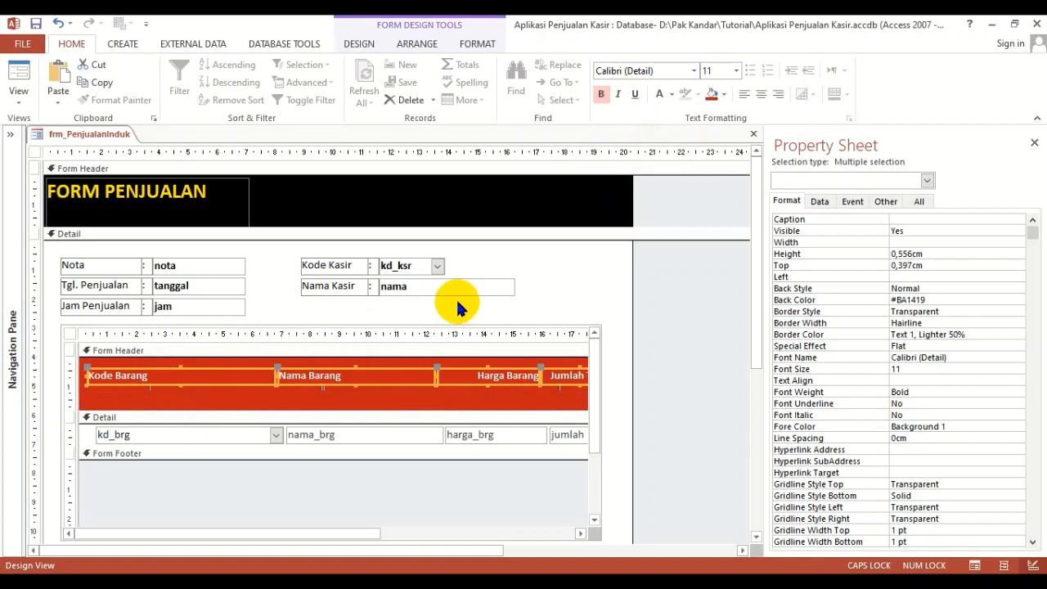
# Align the subform's left edge with the left edge of the Jam Penjualan label.
pyautogui.click(267, 298)
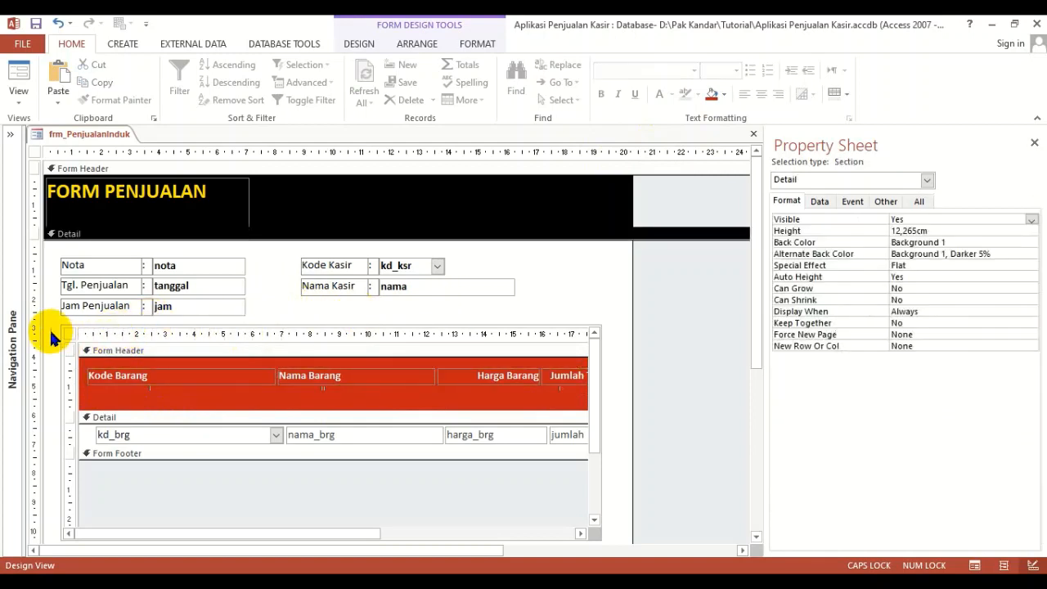
pyautogui.click(82, 330)
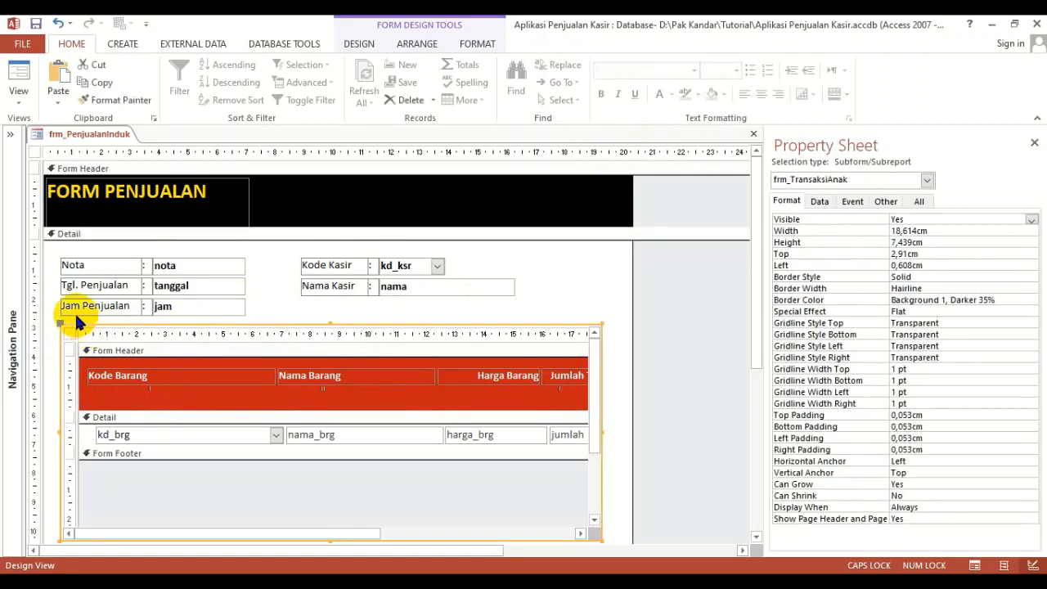
pyautogui.click(49, 305)
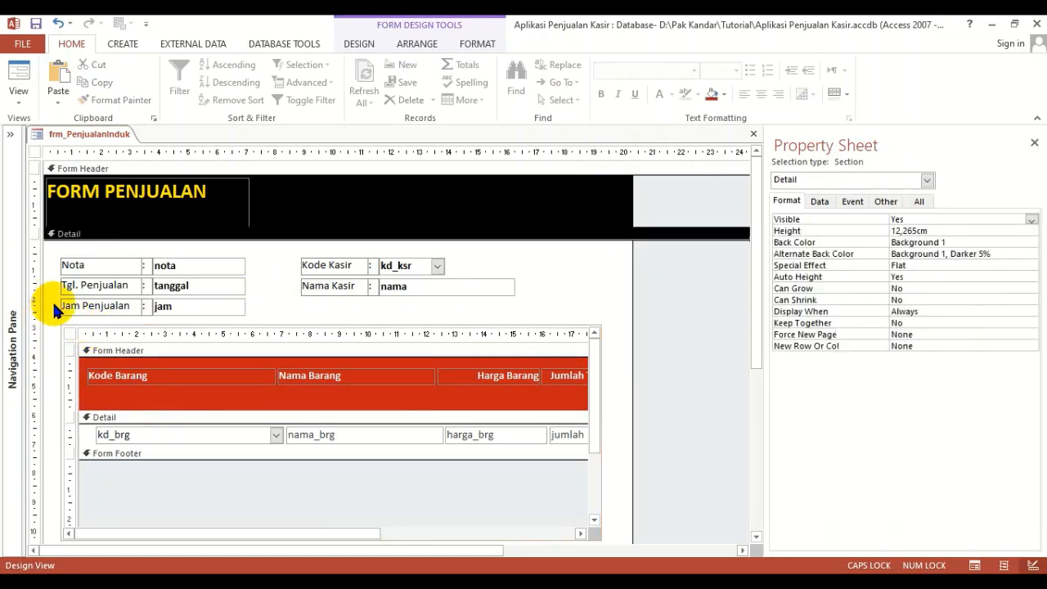
pyautogui.click(84, 327)
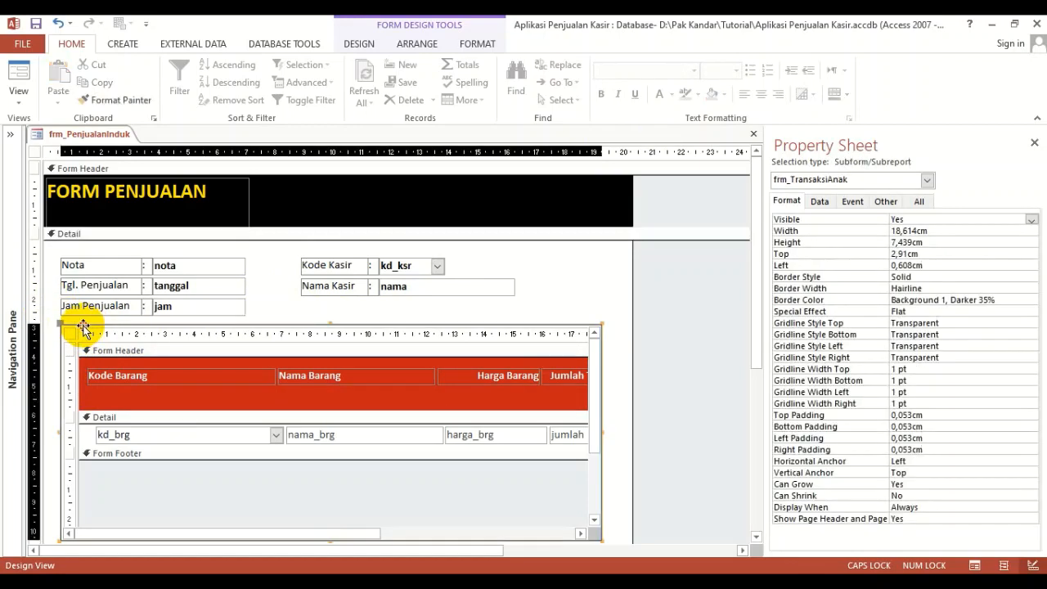
pyautogui.moveTo(85, 327); pyautogui.dragTo(88, 327)
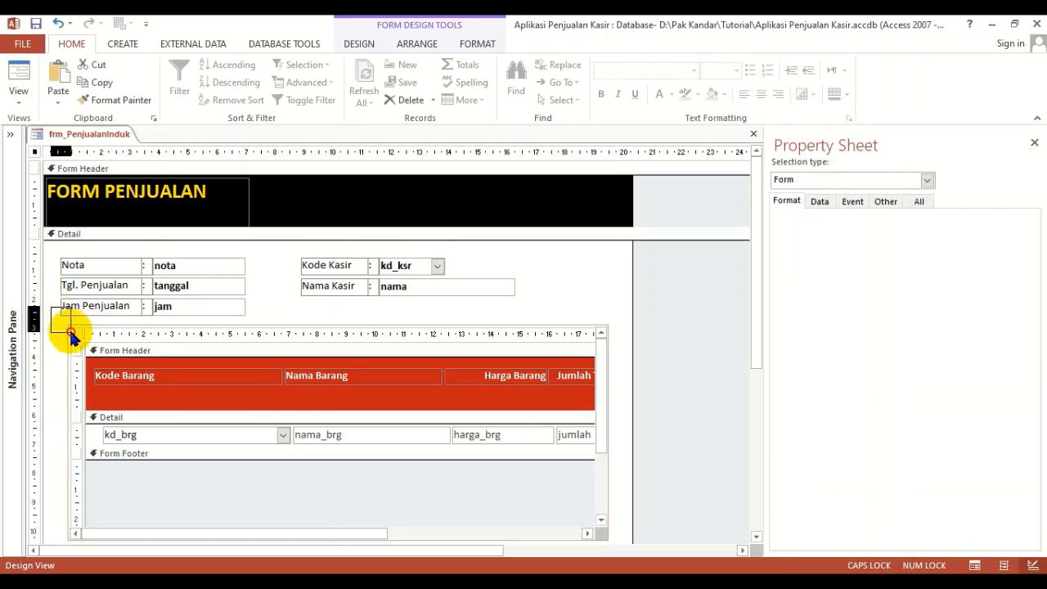
pyautogui.keyDown('shift'); pyautogui.click(65, 306); pyautogui.keyUp('shift')
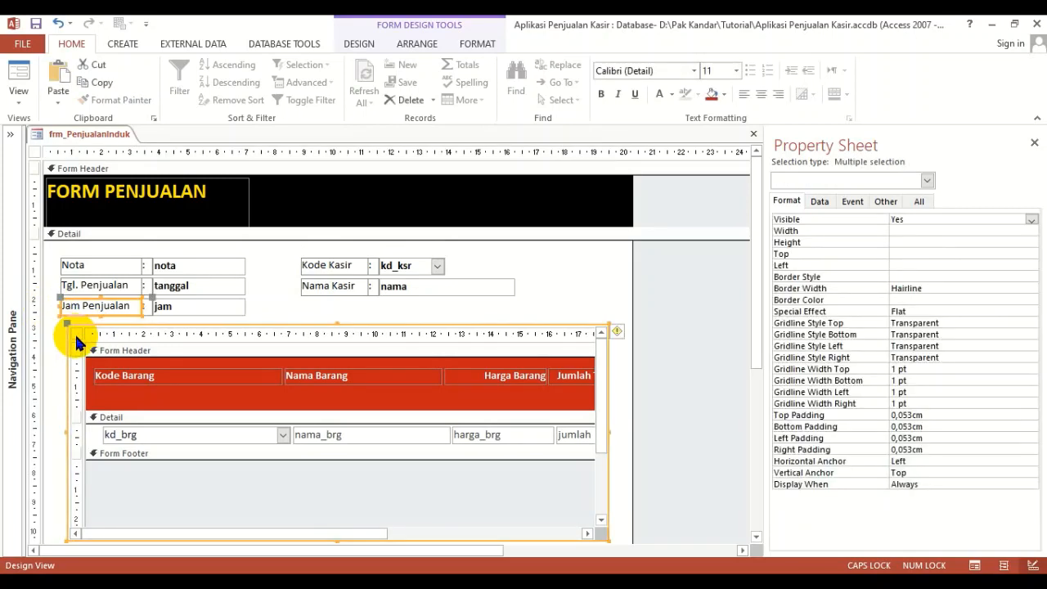
pyautogui.click(417, 44)
pyautogui.click(769, 107)
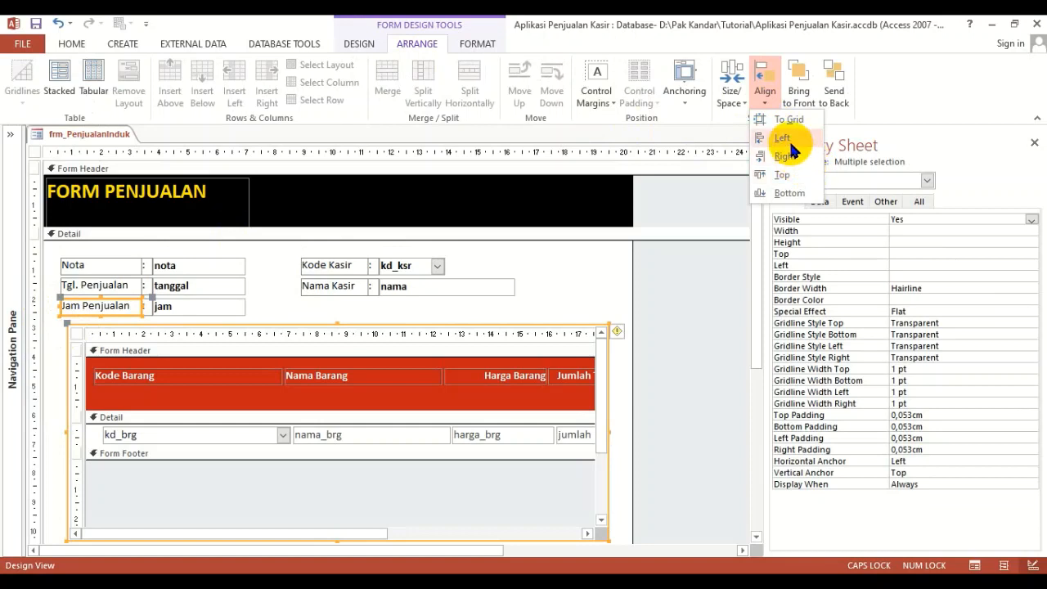
pyautogui.click(765, 135)
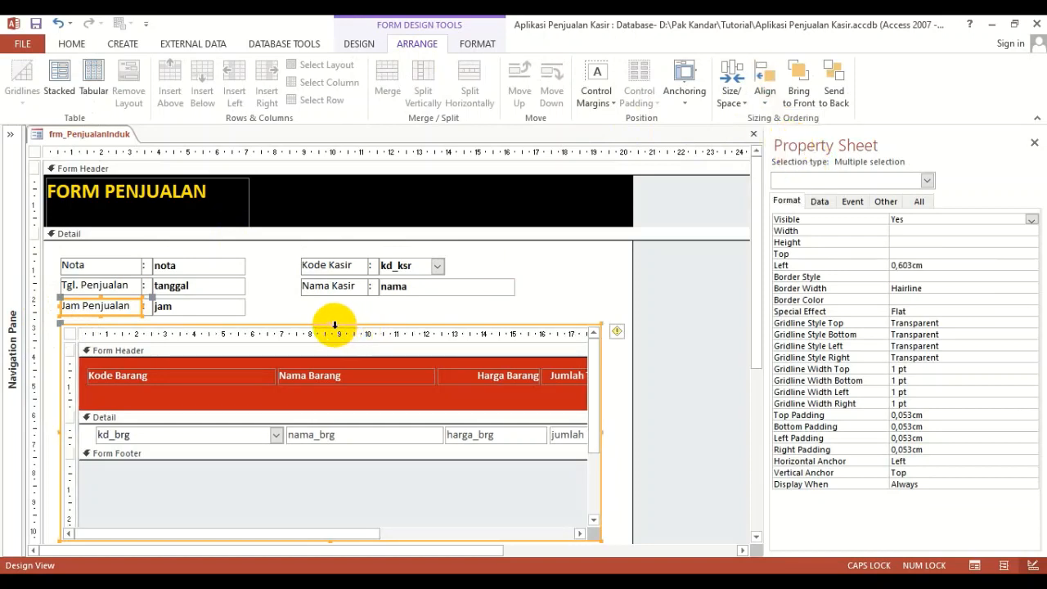
# Reduce the height of the subform's Form Header section to about 1 cm, just below the column labels.
pyautogui.click(162, 424)
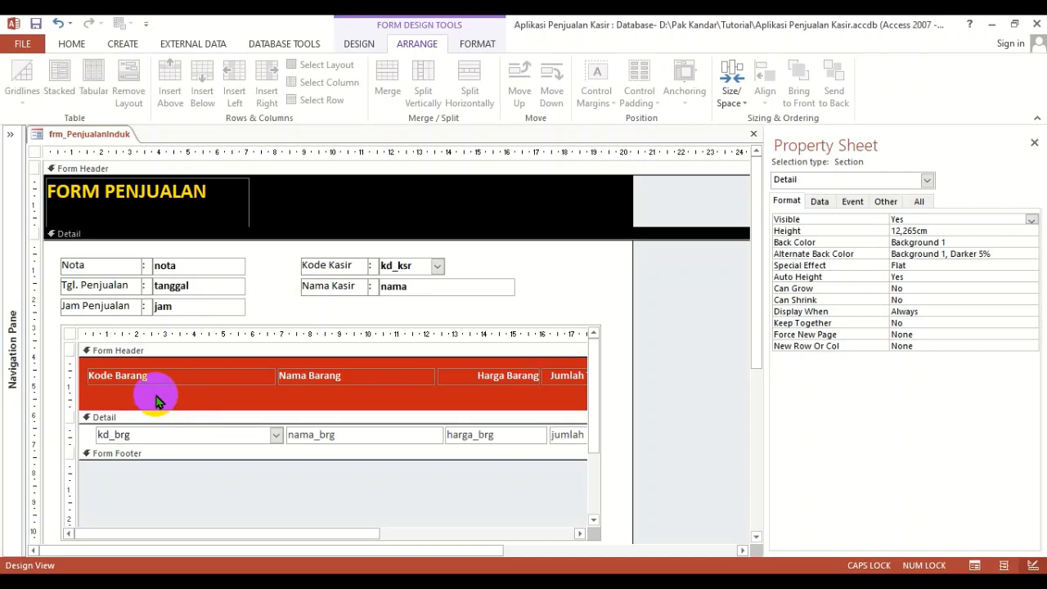
pyautogui.click(284, 337)
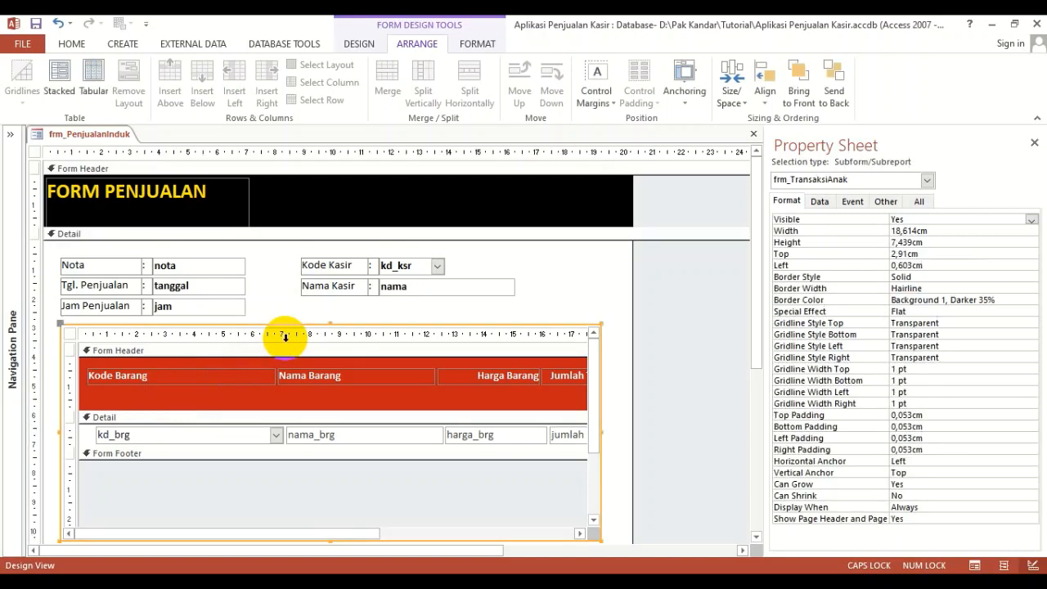
pyautogui.click(226, 392)
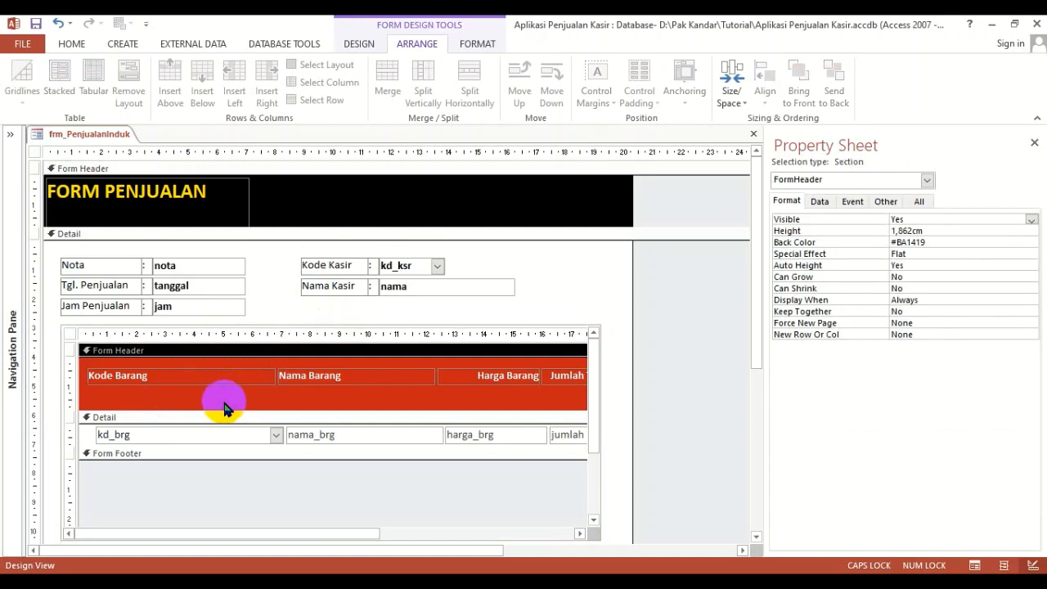
pyautogui.click(171, 380)
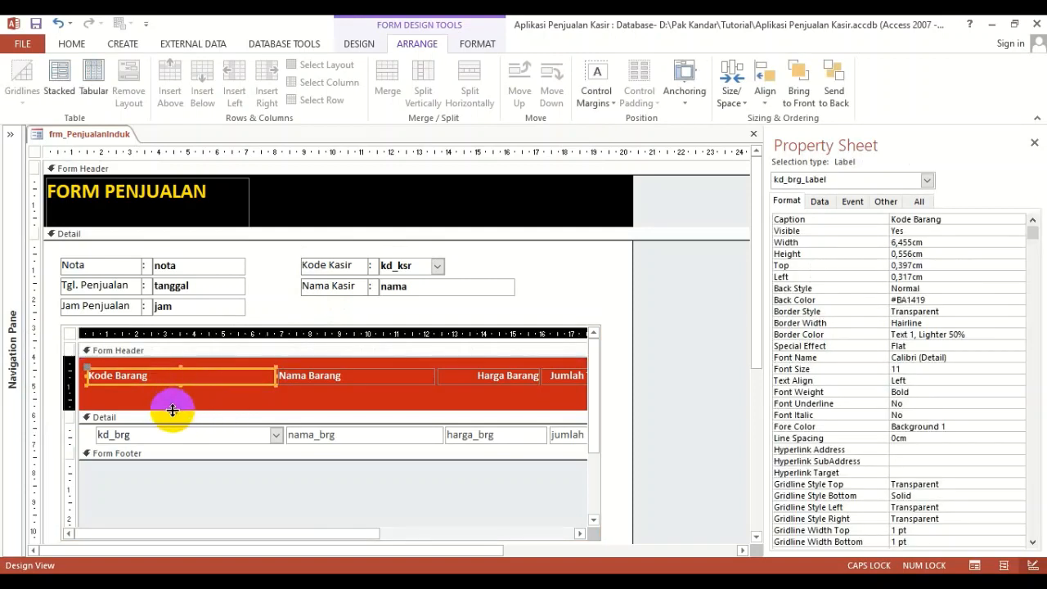
pyautogui.click(154, 352)
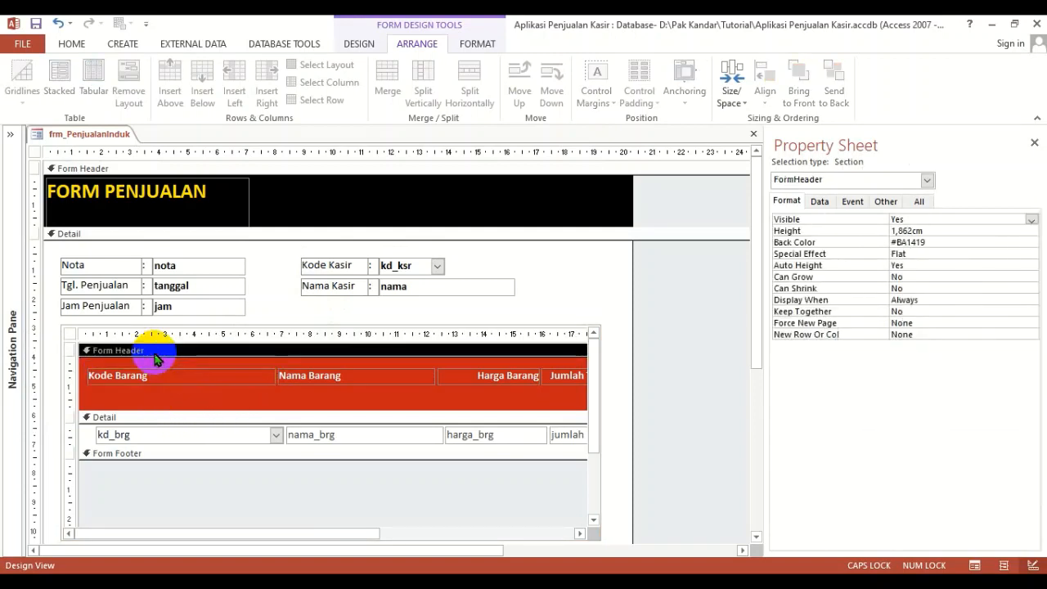
pyautogui.moveTo(162, 410); pyautogui.dragTo(160, 384)
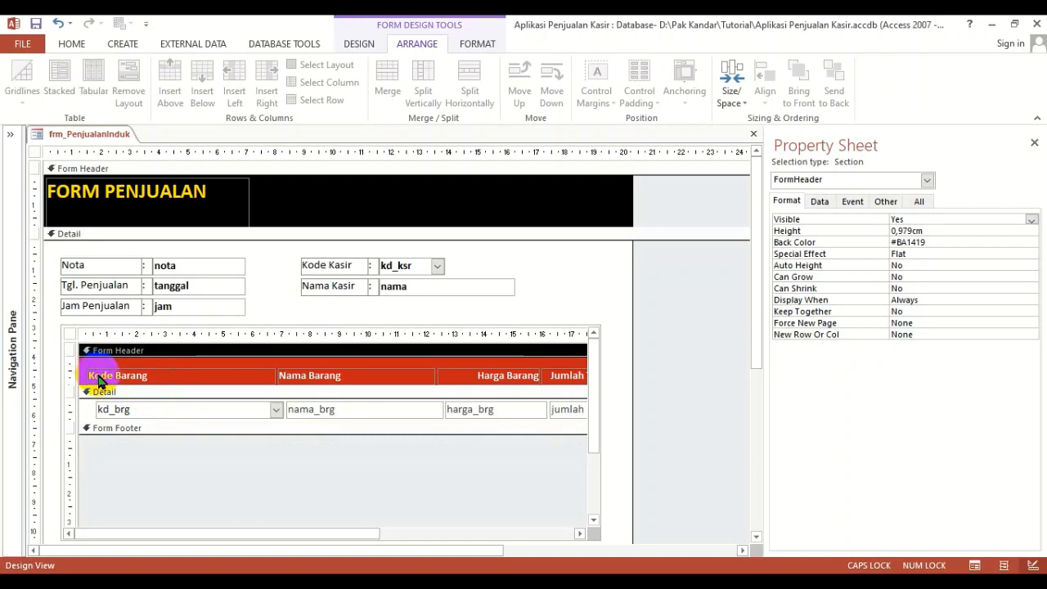
pyautogui.moveTo(123, 384); pyautogui.dragTo(122, 397)
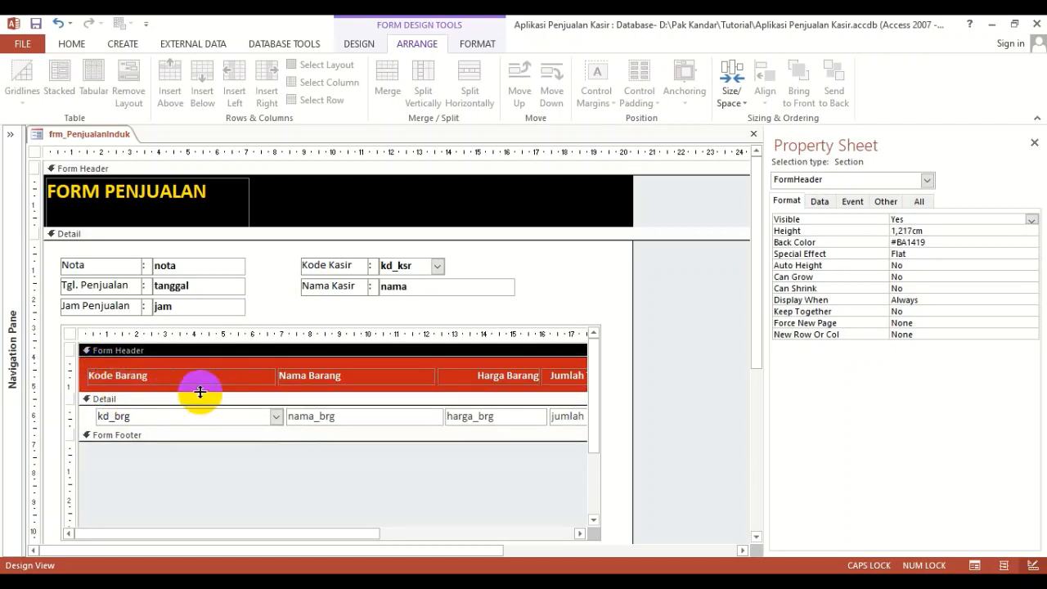
pyautogui.moveTo(200, 392); pyautogui.dragTo(199, 386)
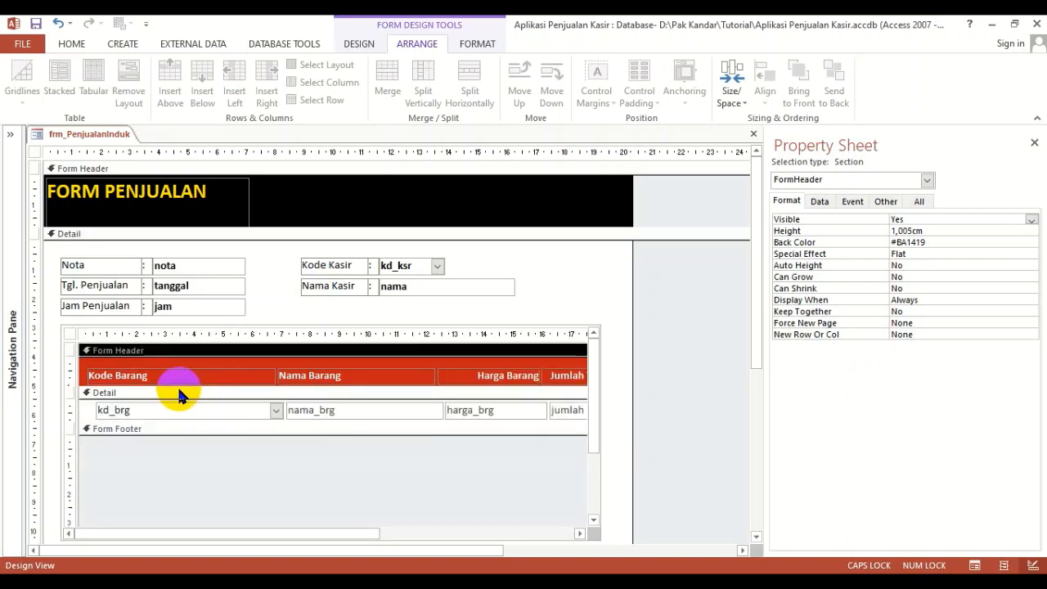
# Centre the text of the subform's column header labels, from Kode Barang through the Jumlah column.
pyautogui.click(136, 378)
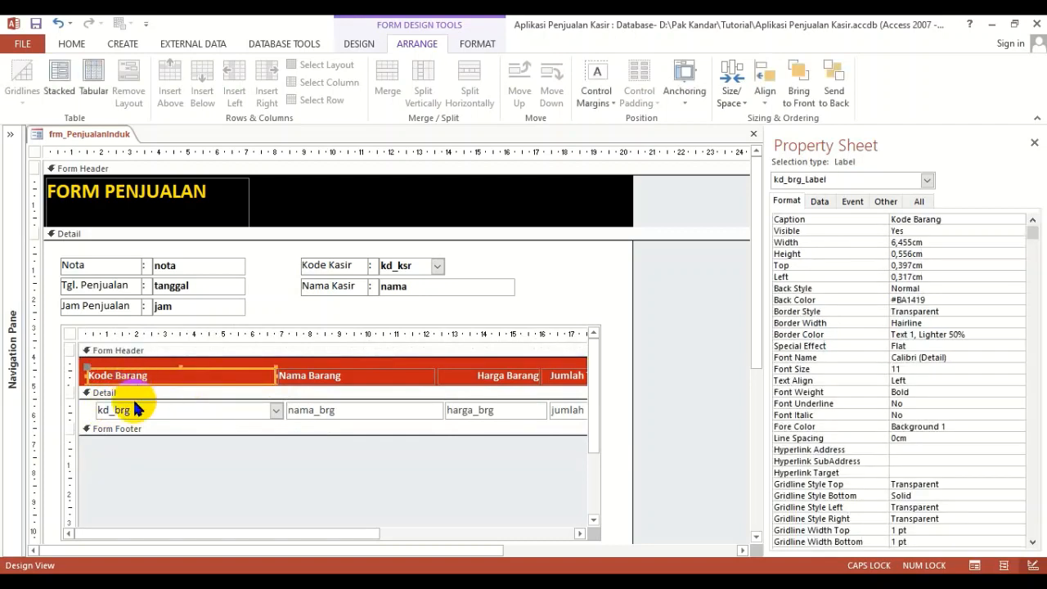
pyautogui.keyDown('shift'); pyautogui.click(333, 376); pyautogui.keyUp('shift')
pyautogui.keyDown('shift'); pyautogui.click(531, 375); pyautogui.keyUp('shift')
pyautogui.keyDown('shift'); pyautogui.click(564, 376); pyautogui.keyUp('shift')
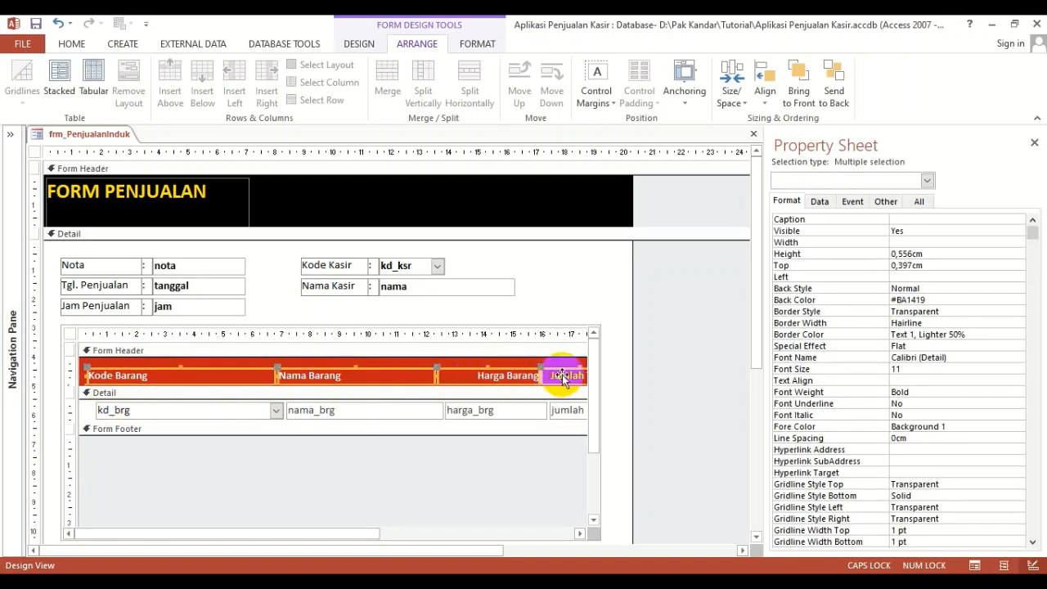
pyautogui.click(80, 43)
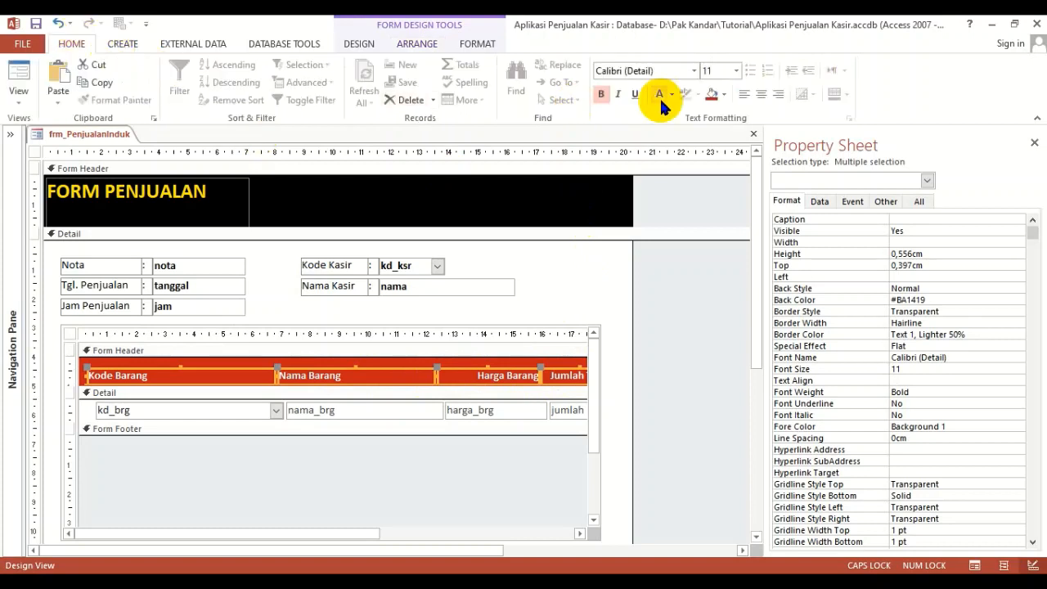
pyautogui.click(761, 95)
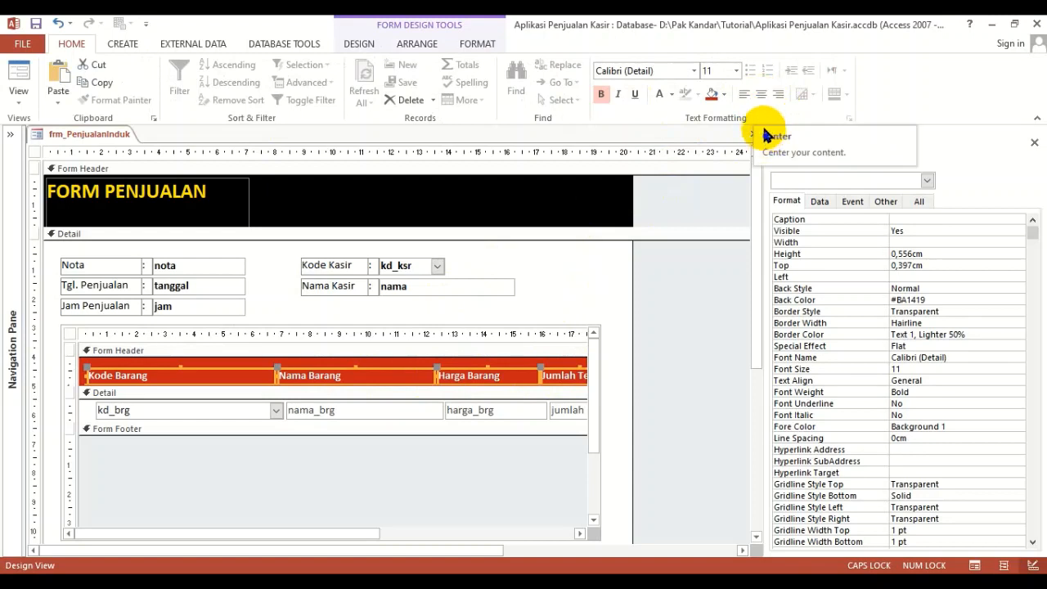
pyautogui.click(761, 95)
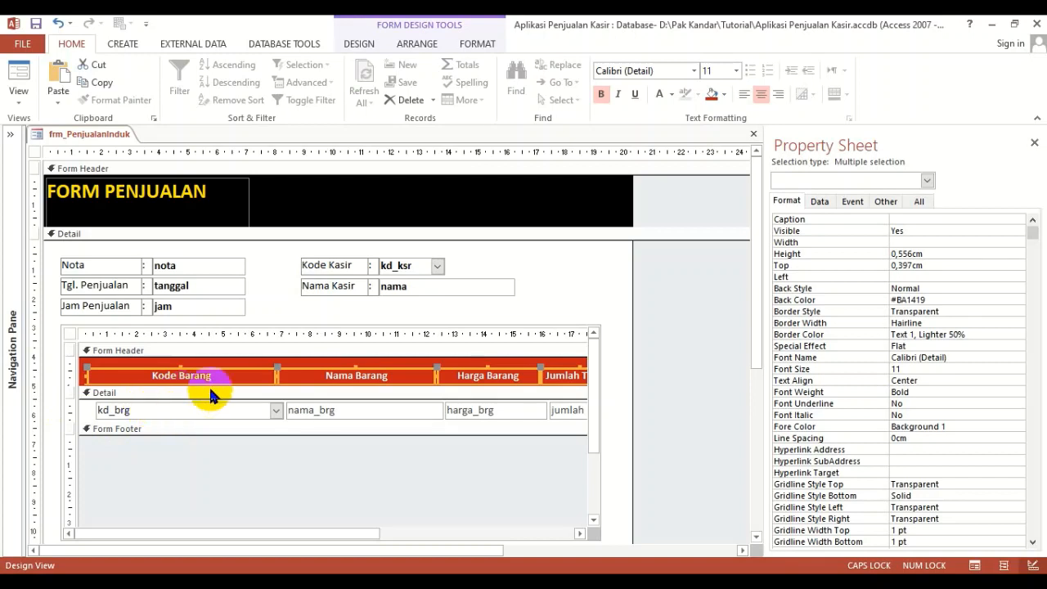
pyautogui.click(485, 296)
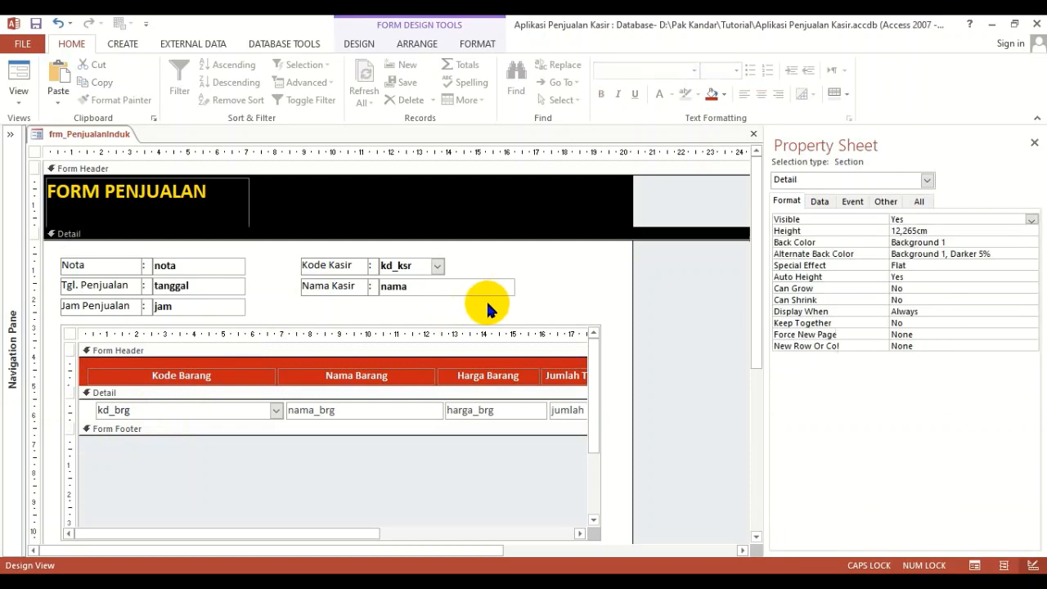
# Left-align the kd_brg combo box with the Kode Barang header label and narrow both to about 2.9 cm.
pyautogui.click(144, 390)
pyautogui.click(145, 372)
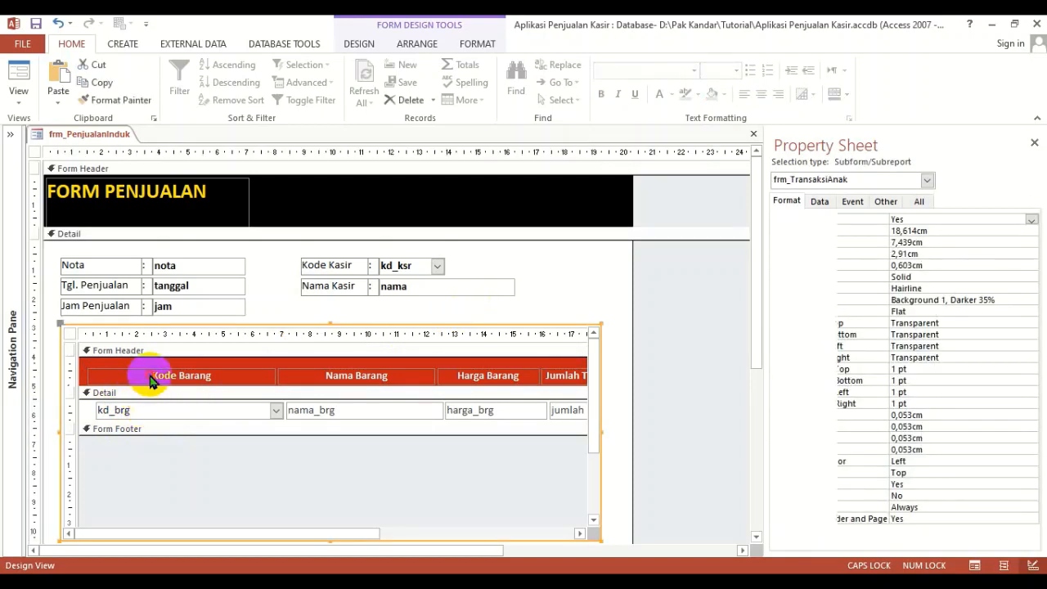
pyautogui.keyDown('shift'); pyautogui.click(145, 412); pyautogui.keyUp('shift')
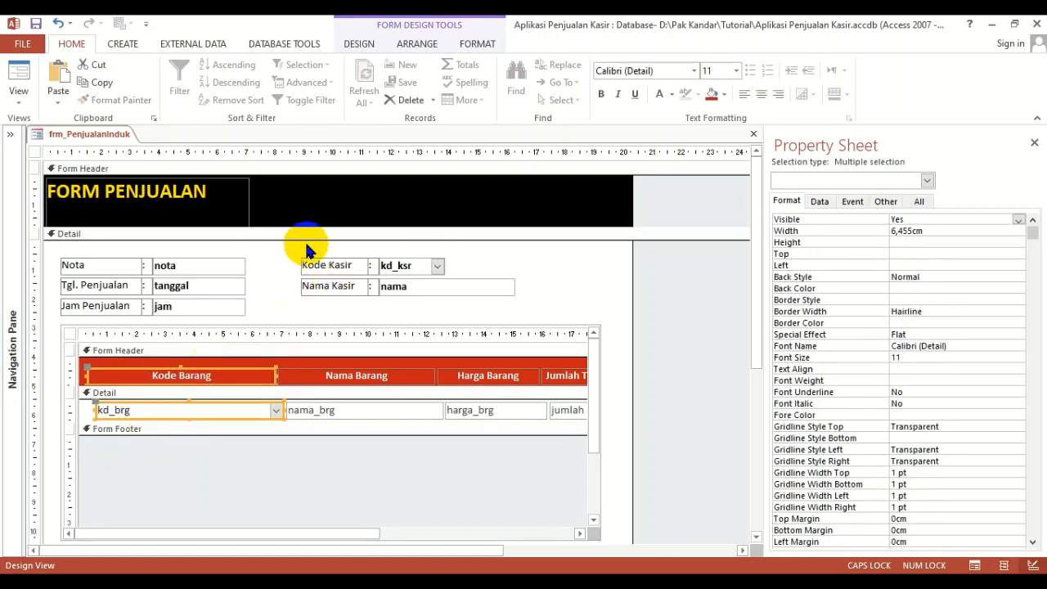
pyautogui.click(417, 44)
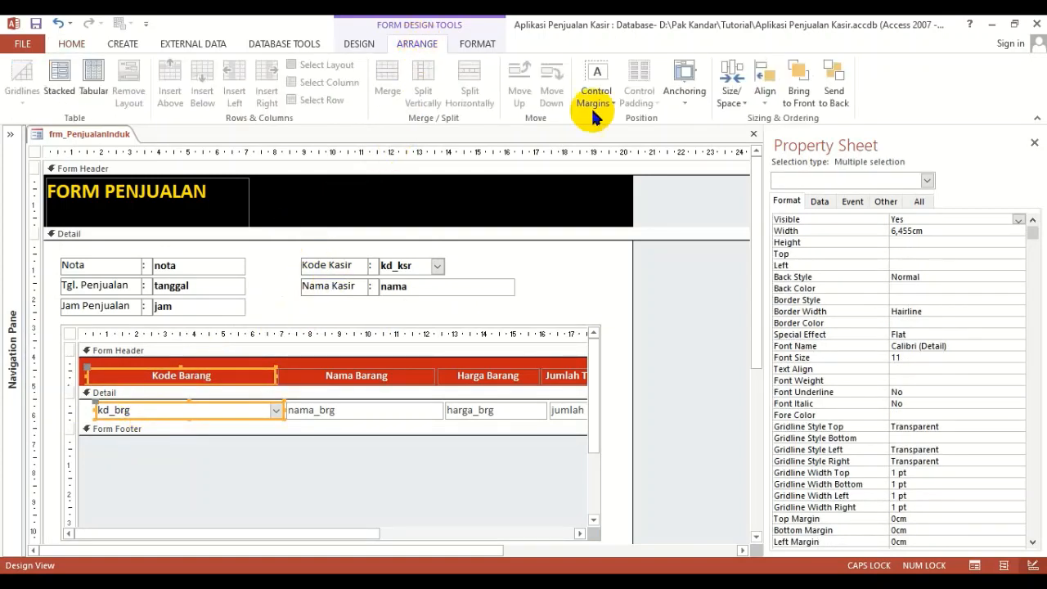
pyautogui.click(765, 91)
pyautogui.click(775, 144)
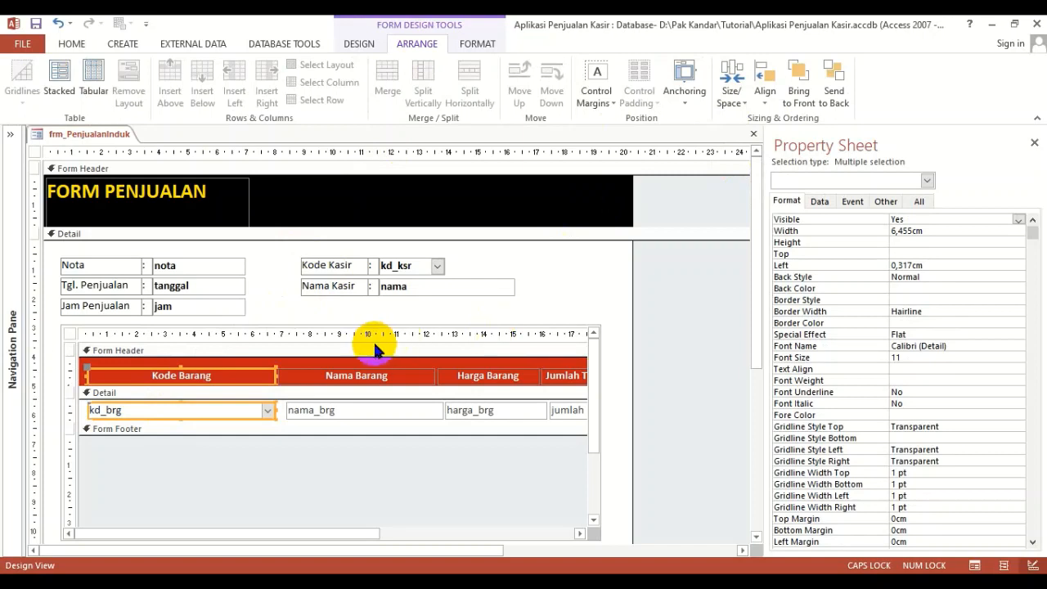
pyautogui.moveTo(277, 376); pyautogui.dragTo(172, 379)
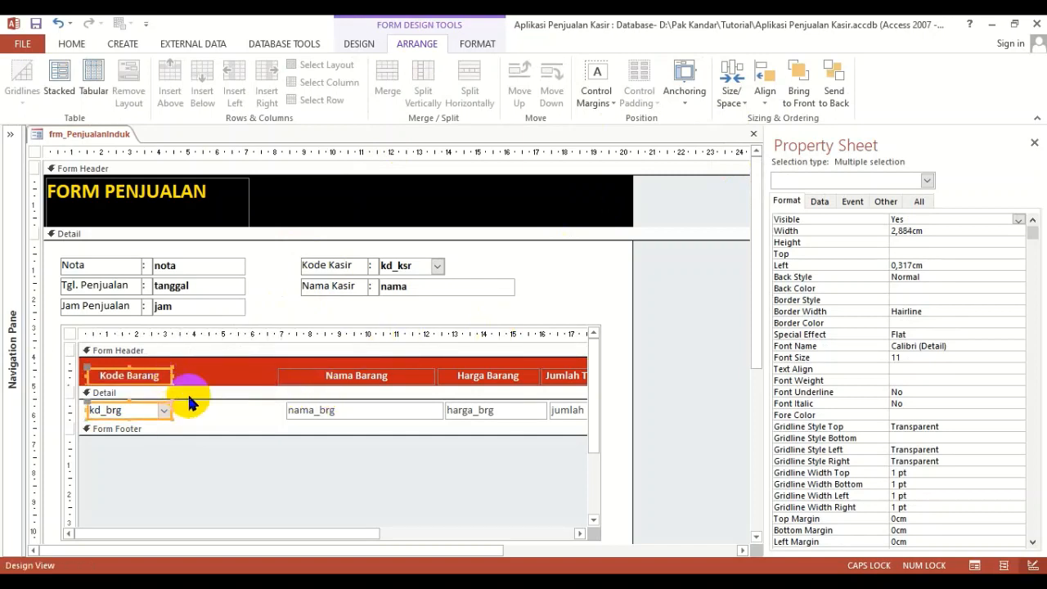
pyautogui.click(191, 409)
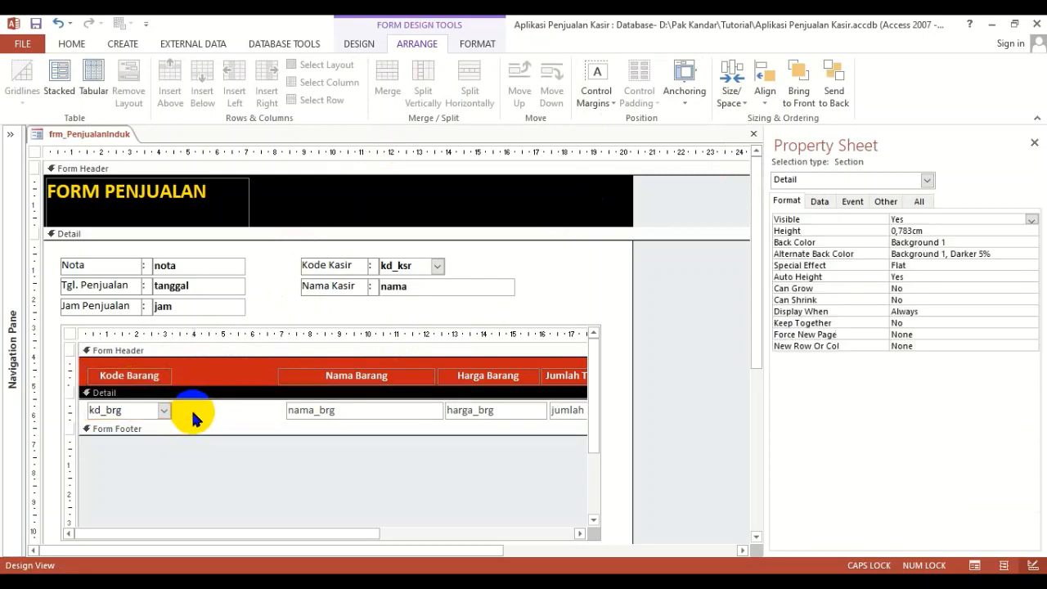
# Shorten the Kode Barang column header's caption to Kode.
pyautogui.click(164, 378)
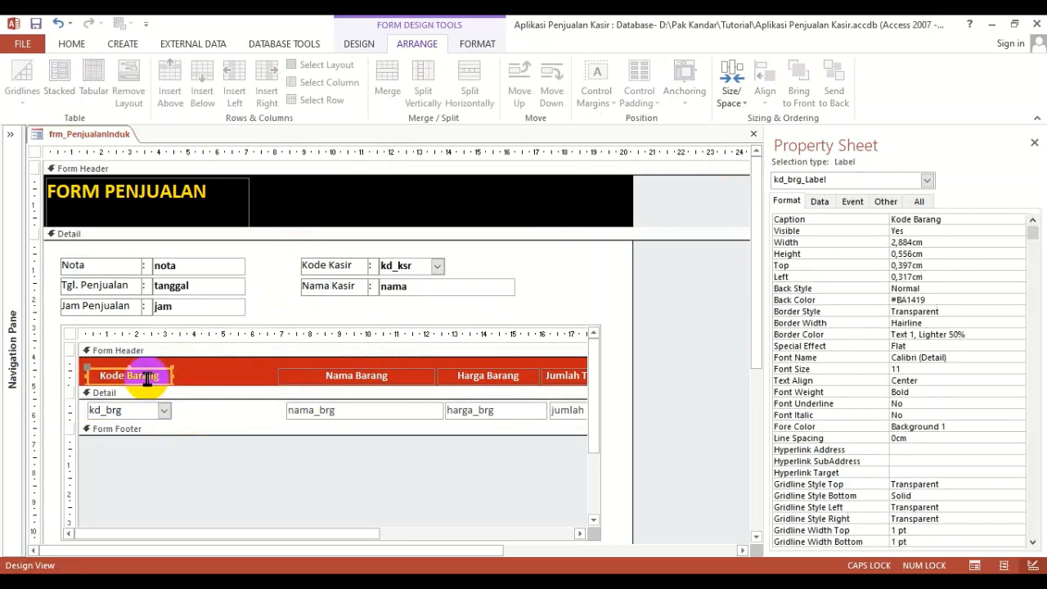
pyautogui.doubleClick(144, 376)
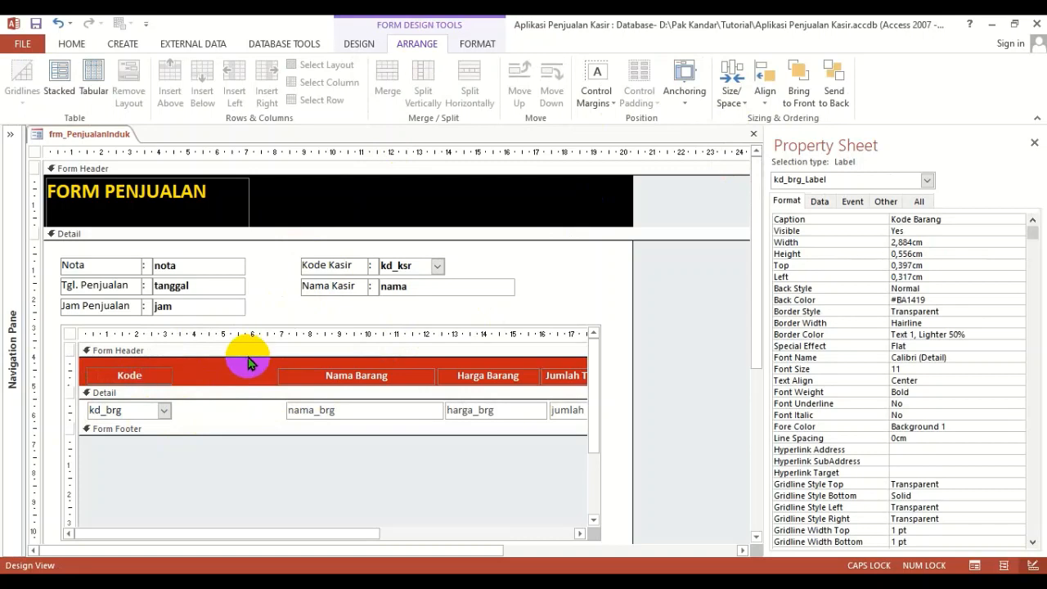
# Centre the text of the kd_brg combo box and narrow it slightly together with the Kode header label.
pyautogui.click(156, 413)
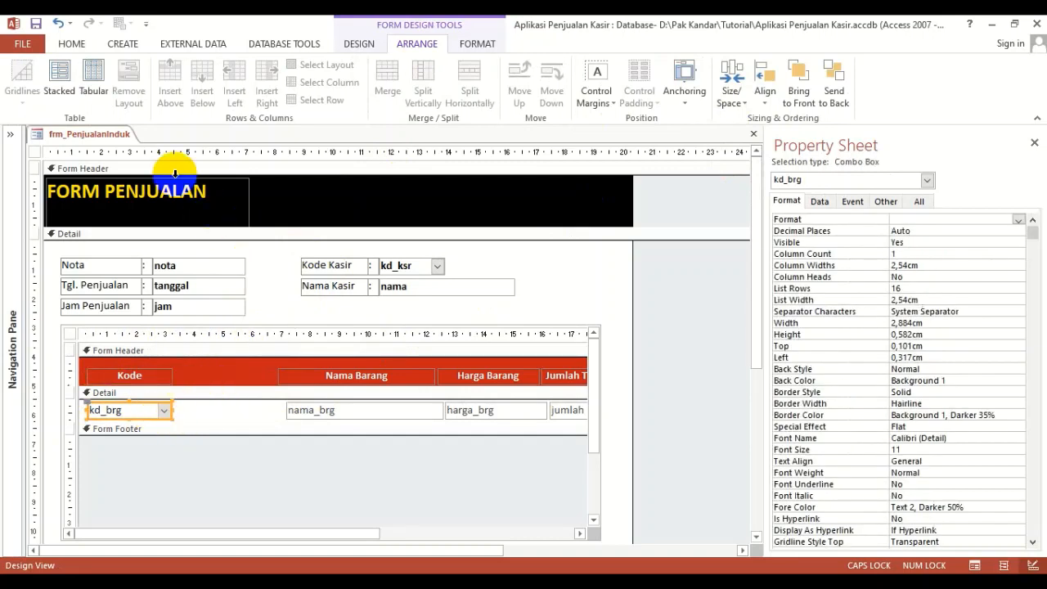
pyautogui.click(72, 44)
pyautogui.click(761, 95)
pyautogui.keyDown('shift'); pyautogui.click(155, 381); pyautogui.keyUp('shift')
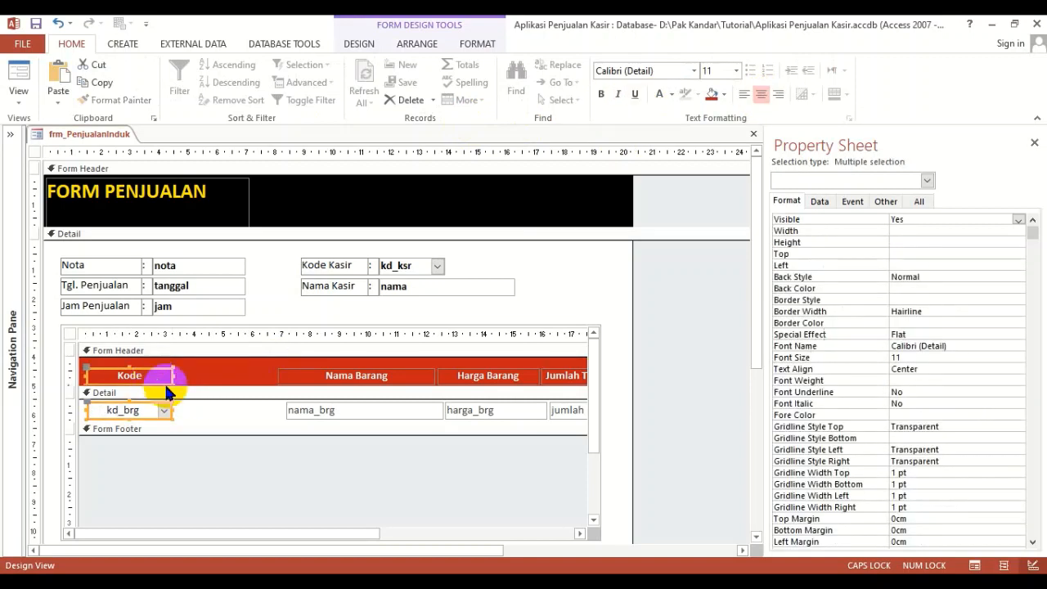
pyautogui.moveTo(174, 375); pyautogui.dragTo(162, 377)
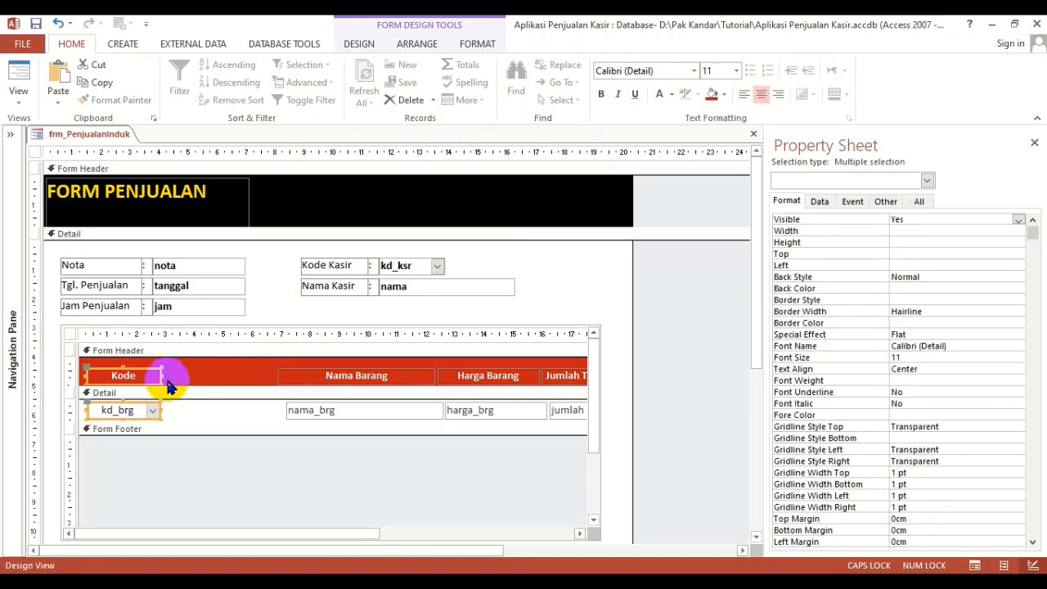
# Left-align the nama_brg field with the Nama Barang header label.
pyautogui.click(327, 375)
pyautogui.keyDown('shift'); pyautogui.click(339, 421); pyautogui.keyUp('shift')
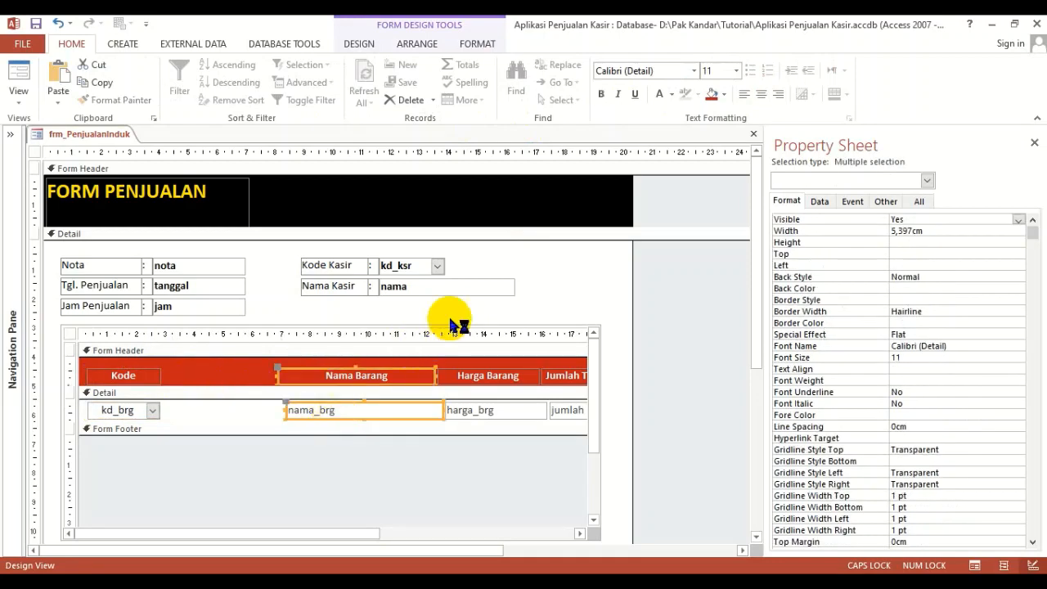
pyautogui.click(418, 45)
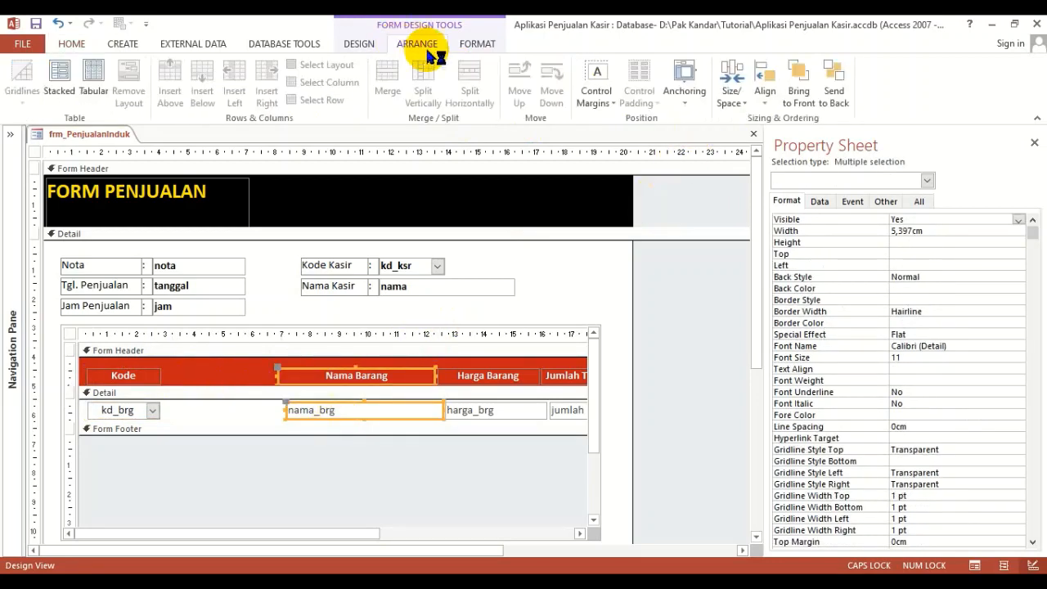
pyautogui.click(765, 94)
pyautogui.click(785, 156)
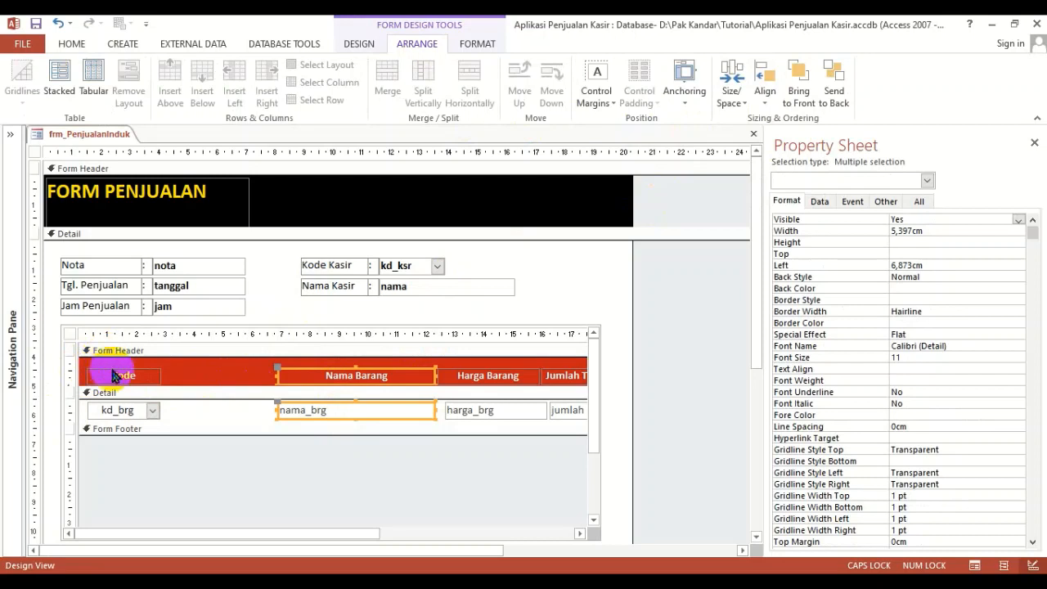
# Size the Kode header label and the kd_brg combo box to the widest of the two.
pyautogui.click(123, 375)
pyautogui.keyDown('shift'); pyautogui.click(136, 409); pyautogui.keyUp('shift')
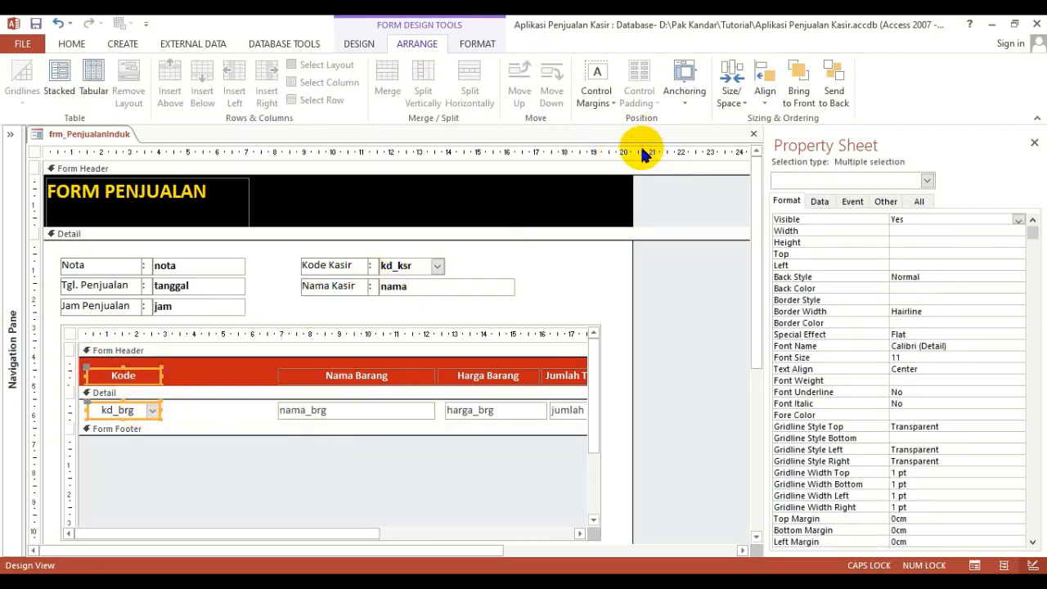
pyautogui.click(731, 92)
pyautogui.click(752, 212)
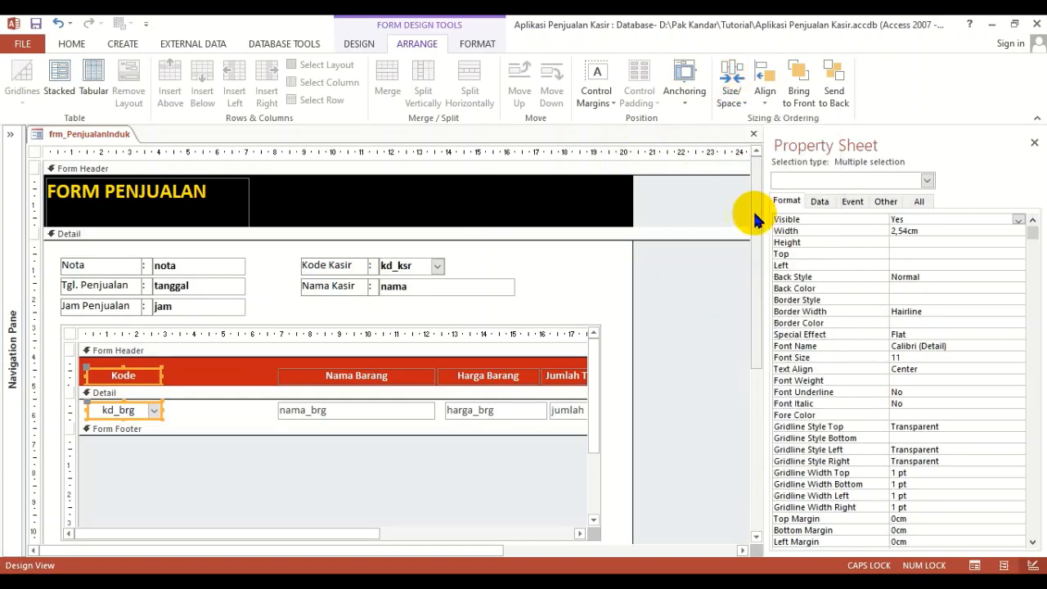
# Left-align and size to widest the Nama Barang label and nama_brg field, and move both directly beside the Kode column.
pyautogui.click(313, 378)
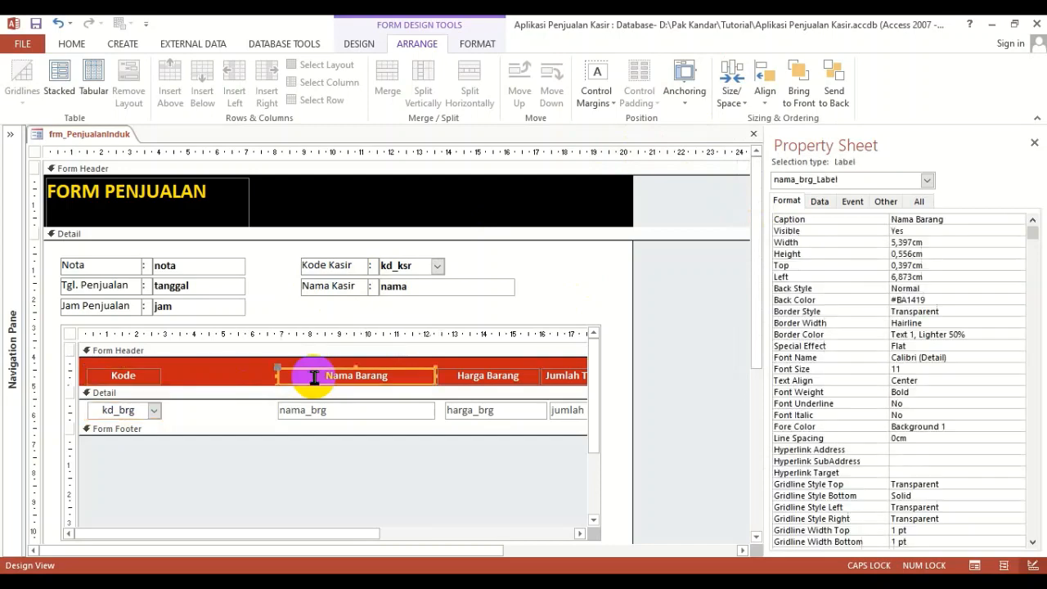
pyautogui.keyDown('shift'); pyautogui.click(297, 415); pyautogui.keyUp('shift')
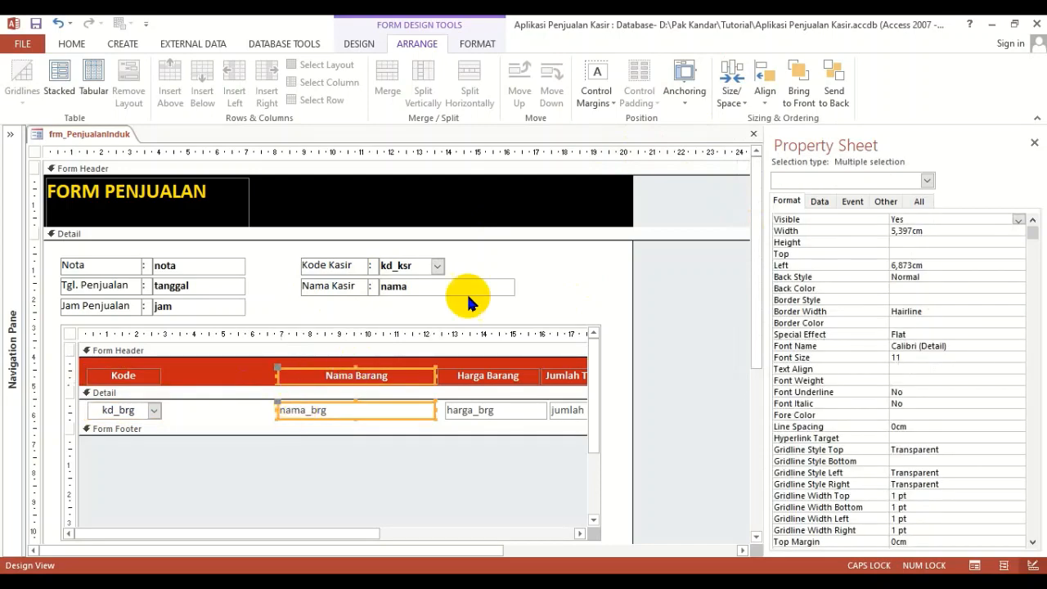
pyautogui.click(765, 88)
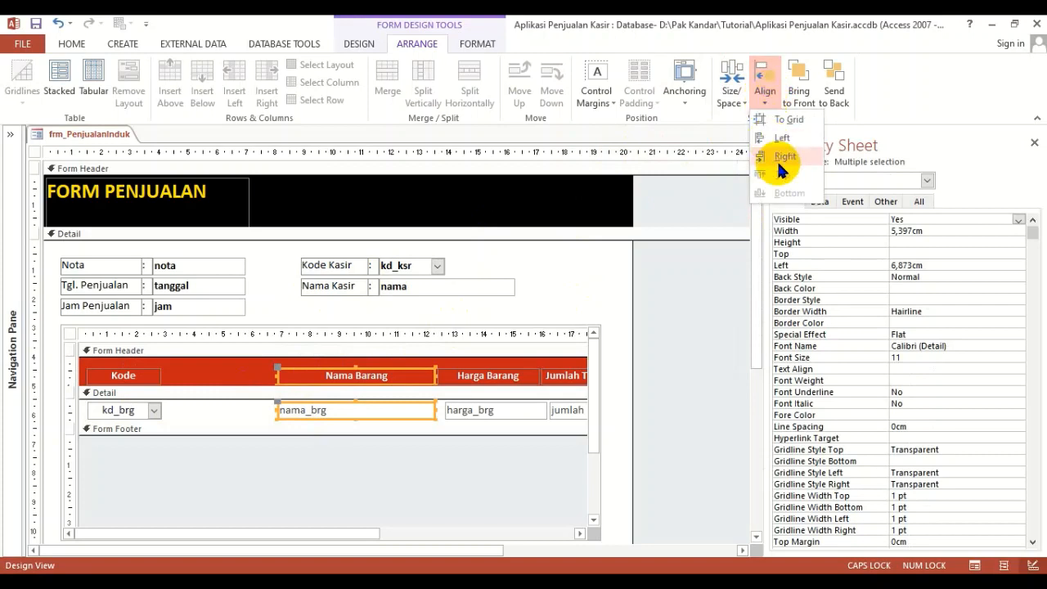
pyautogui.click(782, 144)
pyautogui.click(731, 88)
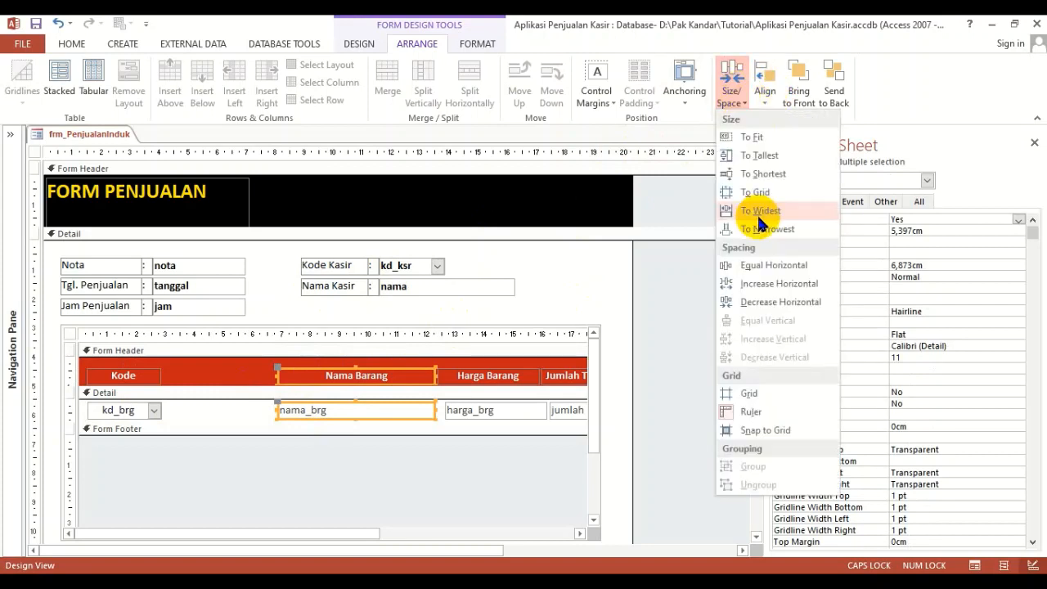
pyautogui.click(761, 213)
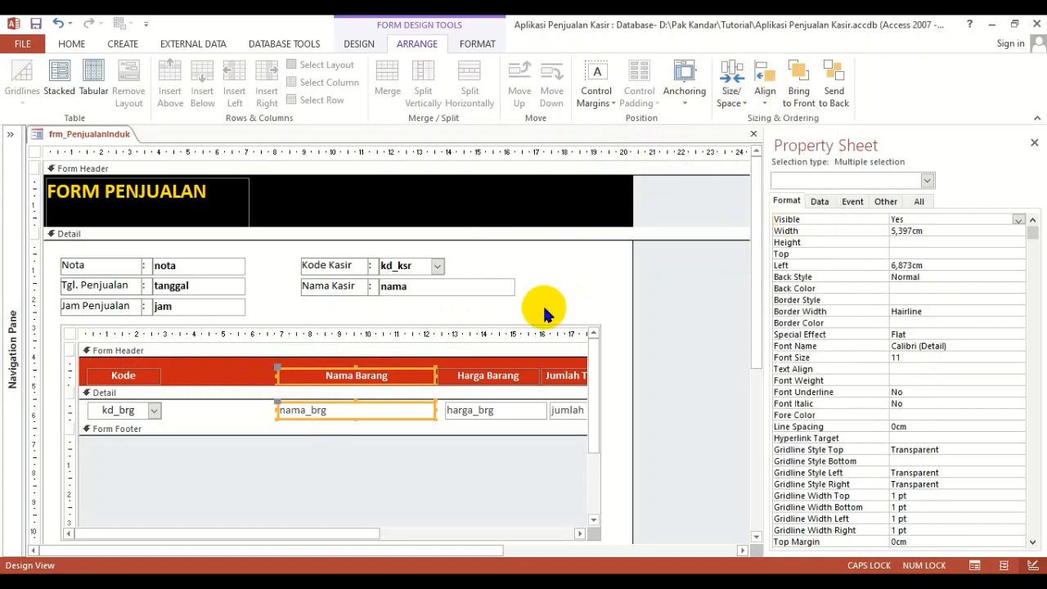
pyautogui.click(372, 375)
pyautogui.moveTo(372, 375); pyautogui.dragTo(261, 383)
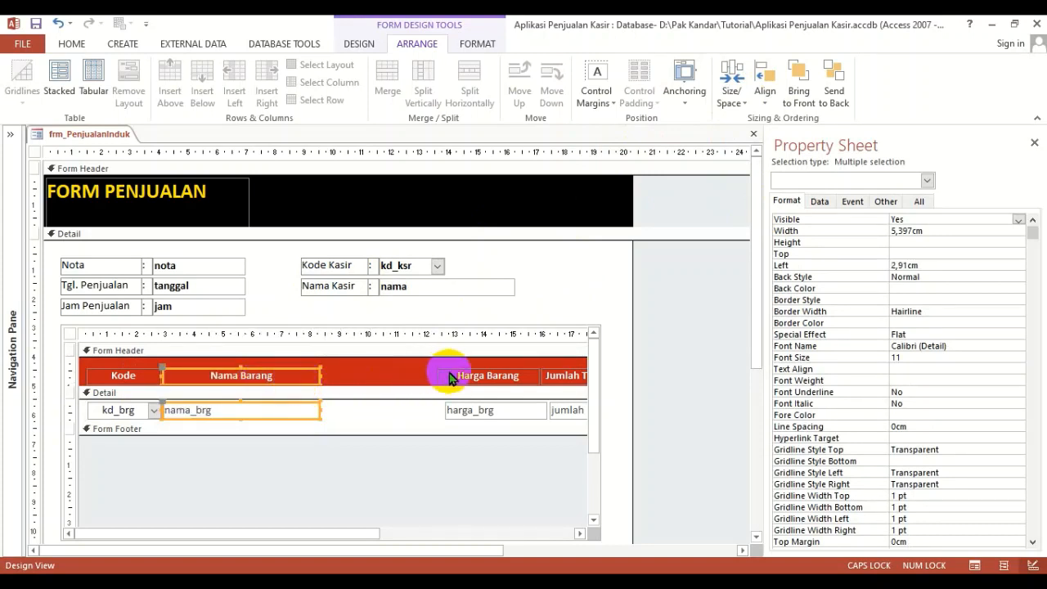
pyautogui.click(525, 379)
pyautogui.moveTo(528, 378); pyautogui.dragTo(494, 376)
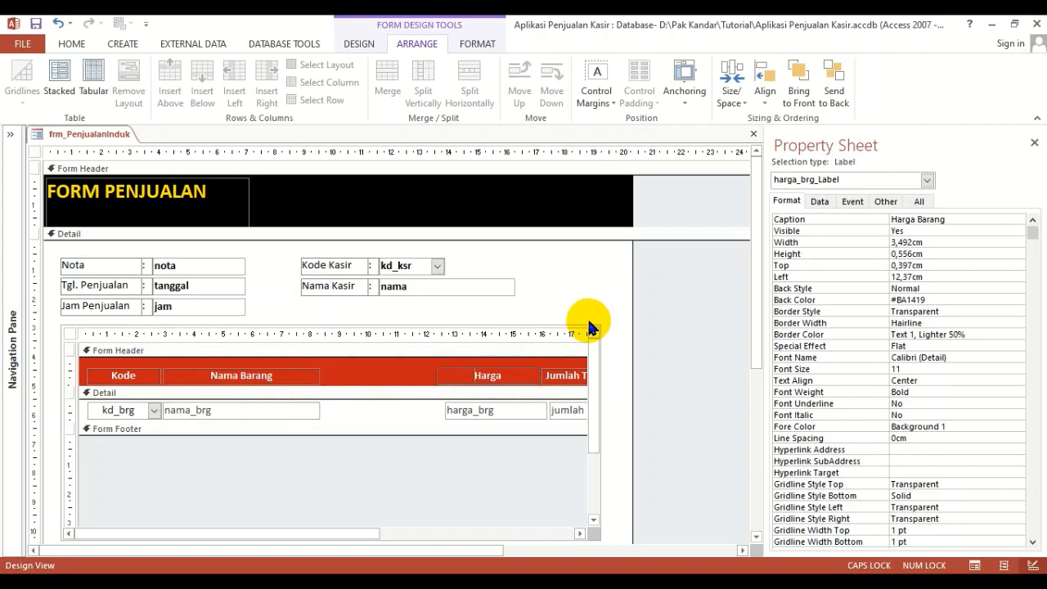
pyautogui.press('Return')
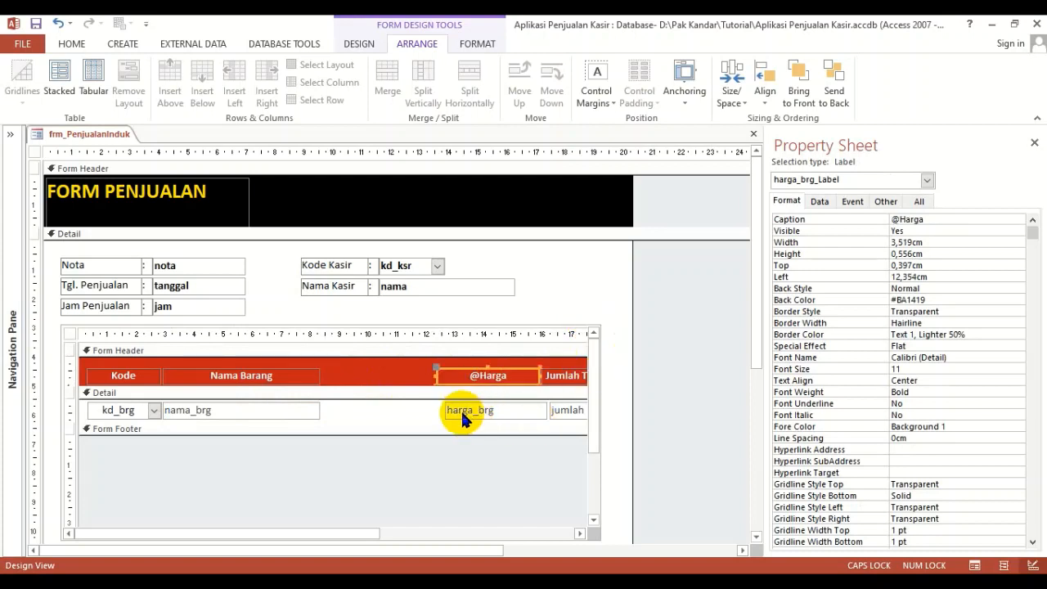
# Left-align the text of the nama_brg field and right-align the text of the harga_brg and jumlah fields.
pyautogui.click(307, 410)
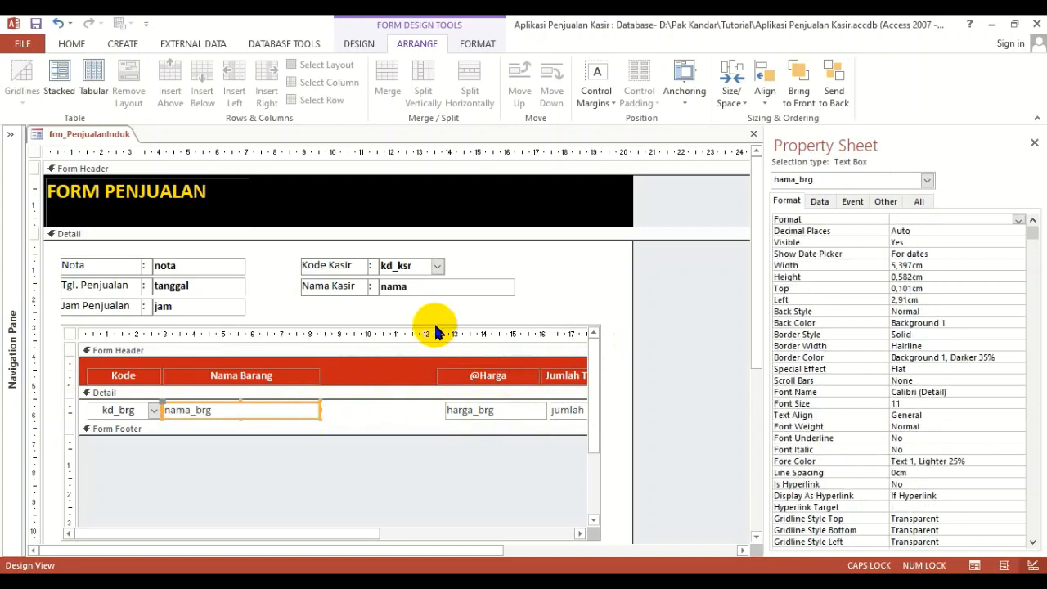
pyautogui.click(72, 44)
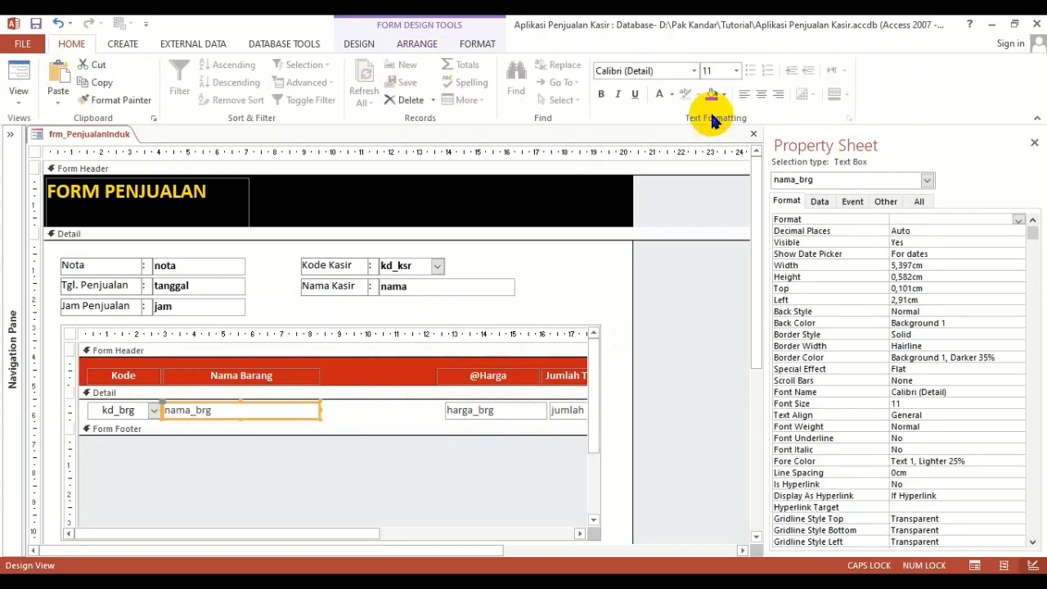
pyautogui.click(741, 95)
pyautogui.moveTo(427, 411); pyautogui.dragTo(577, 421)
pyautogui.click(778, 95)
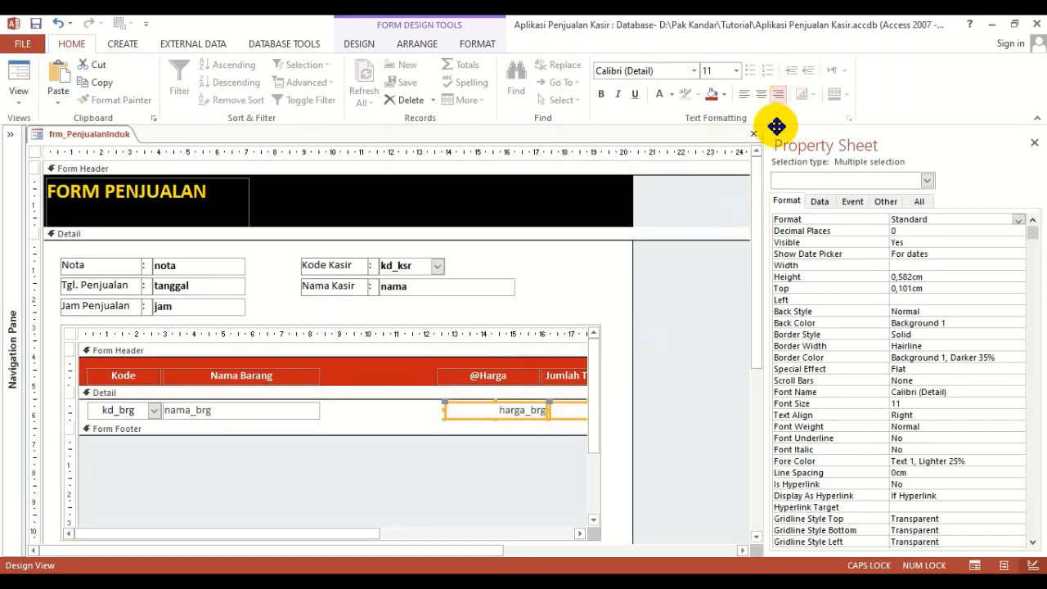
pyautogui.click(474, 374)
pyautogui.keyDown('shift'); pyautogui.click(477, 409); pyautogui.keyUp('shift')
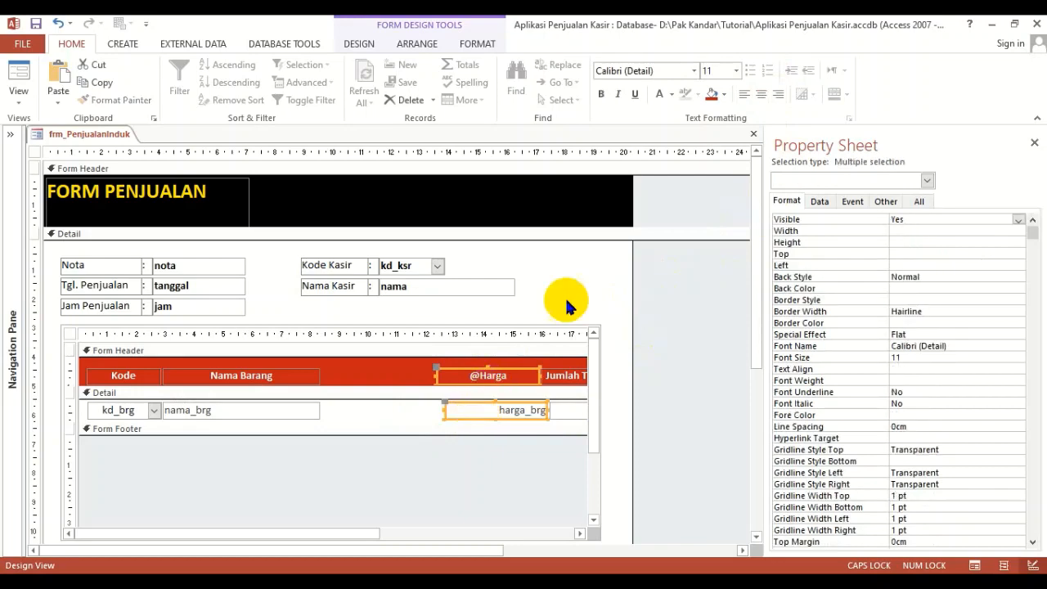
pyautogui.click(418, 43)
pyautogui.click(765, 90)
pyautogui.click(773, 154)
pyautogui.click(732, 91)
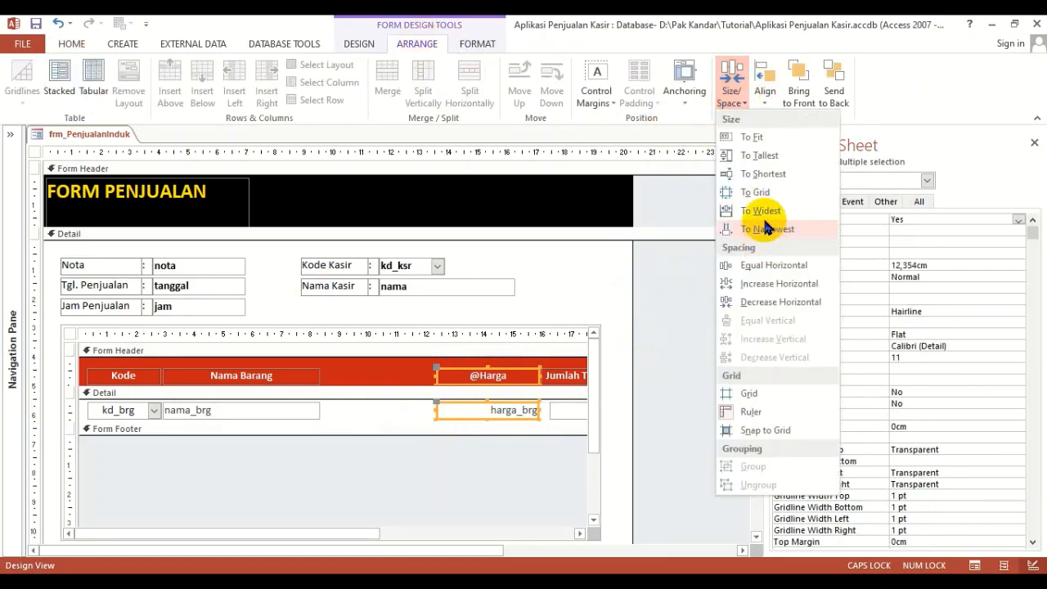
pyautogui.click(766, 228)
pyautogui.moveTo(497, 382); pyautogui.dragTo(407, 376)
pyautogui.click(496, 401)
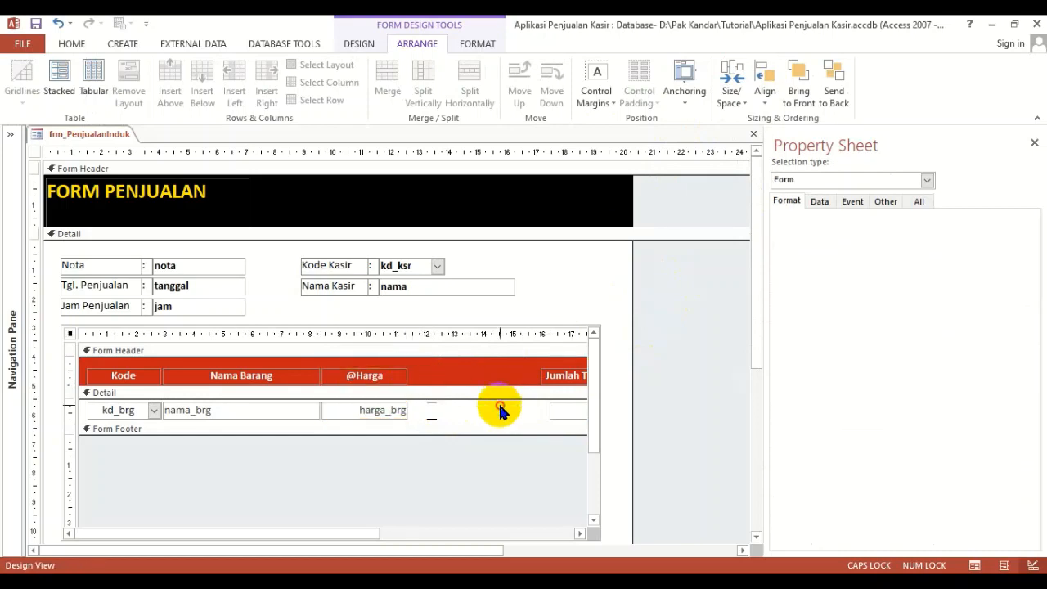
pyautogui.click(385, 410)
pyautogui.keyDown('shift'); pyautogui.click(566, 410); pyautogui.keyUp('shift')
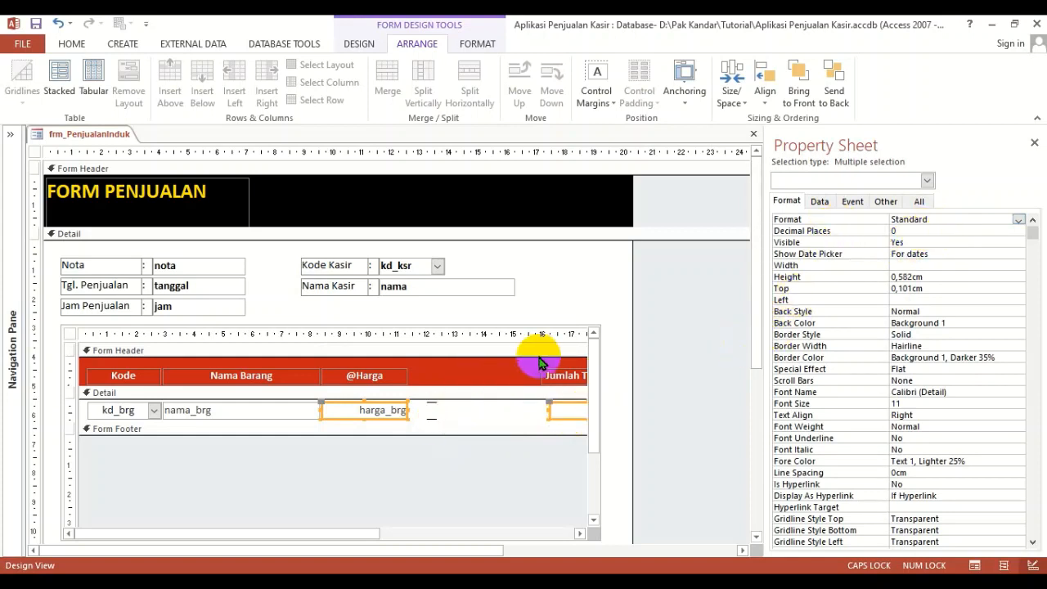
pyautogui.click(519, 415)
pyautogui.click(564, 379)
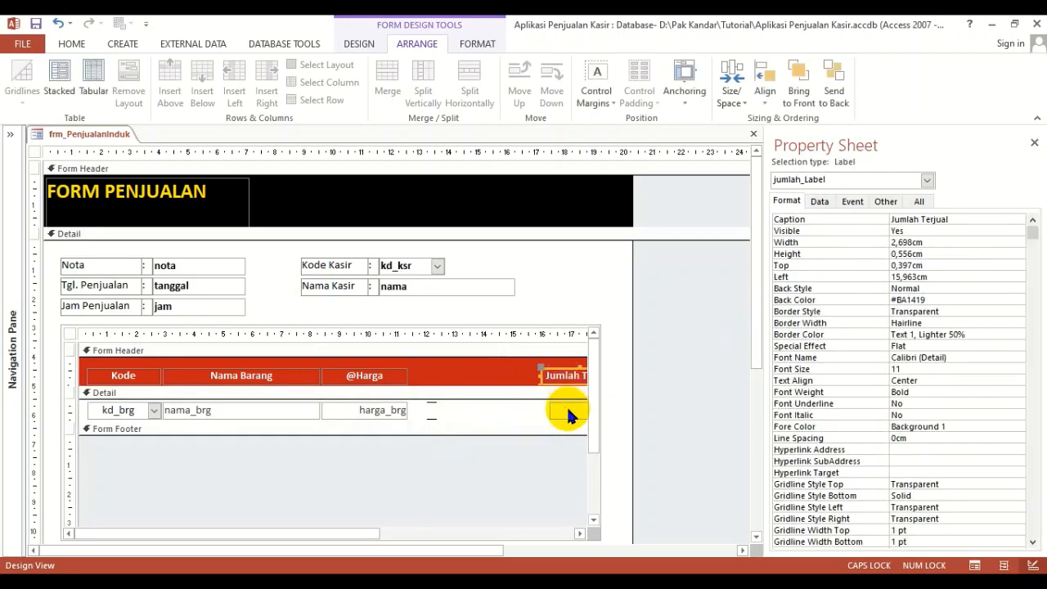
pyautogui.keyDown('shift'); pyautogui.click(567, 405); pyautogui.keyUp('shift')
pyautogui.moveTo(565, 379); pyautogui.dragTo(464, 378)
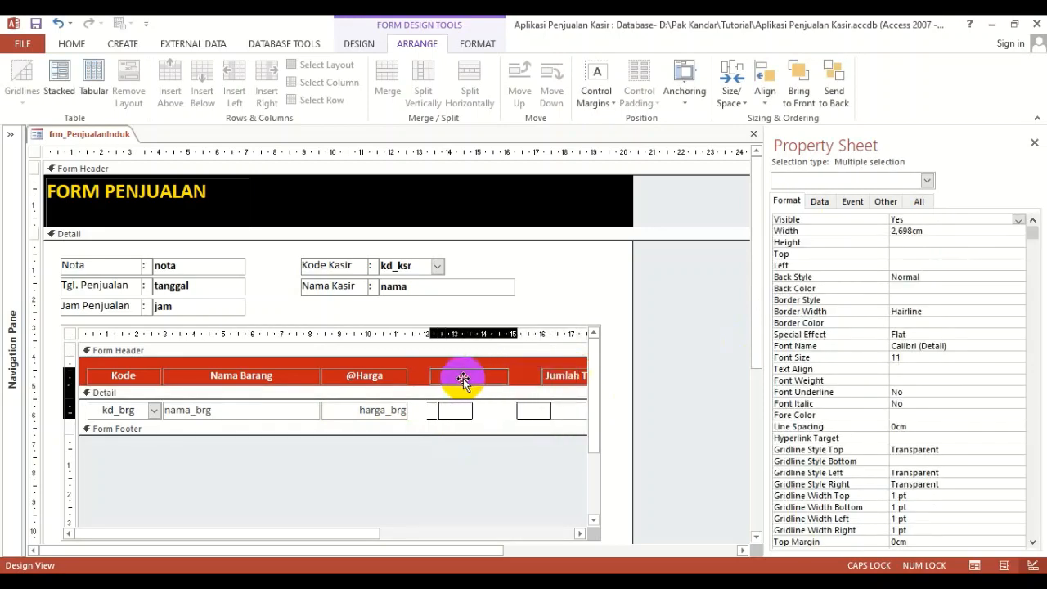
pyautogui.click(533, 401)
# Shorten the Jumlah Terjual column header's caption to Jumlah.
pyautogui.click(486, 375)
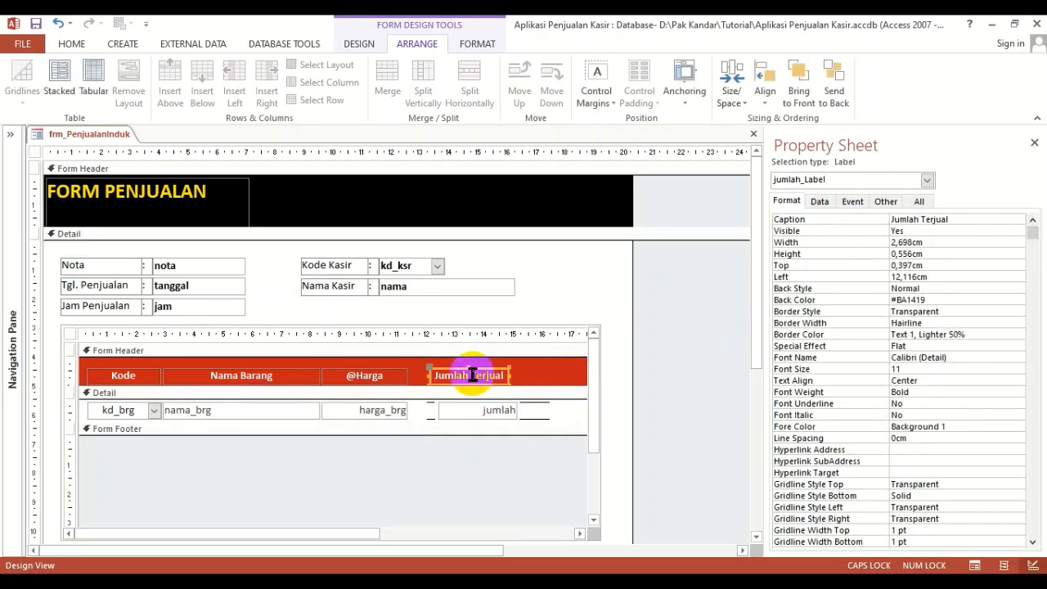
pyautogui.doubleClick(486, 375)
pyautogui.press('BackSpace')
pyautogui.press('Return')
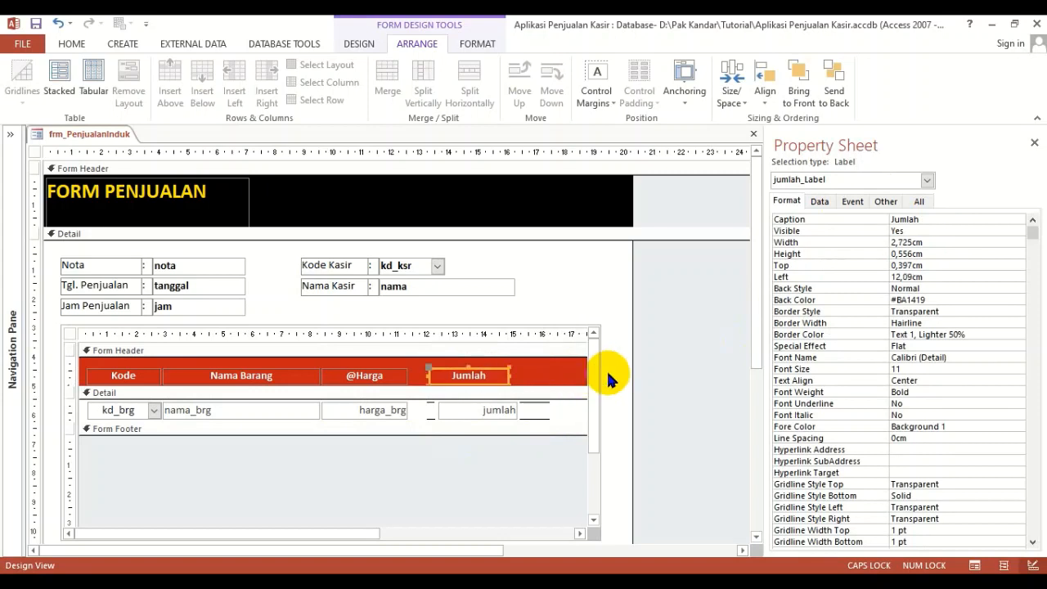
# Left-align the jumlah field with the Jumlah header label and bring up the sizing options for both.
pyautogui.keyDown('shift'); pyautogui.click(500, 412); pyautogui.keyUp('shift')
pyautogui.click(765, 92)
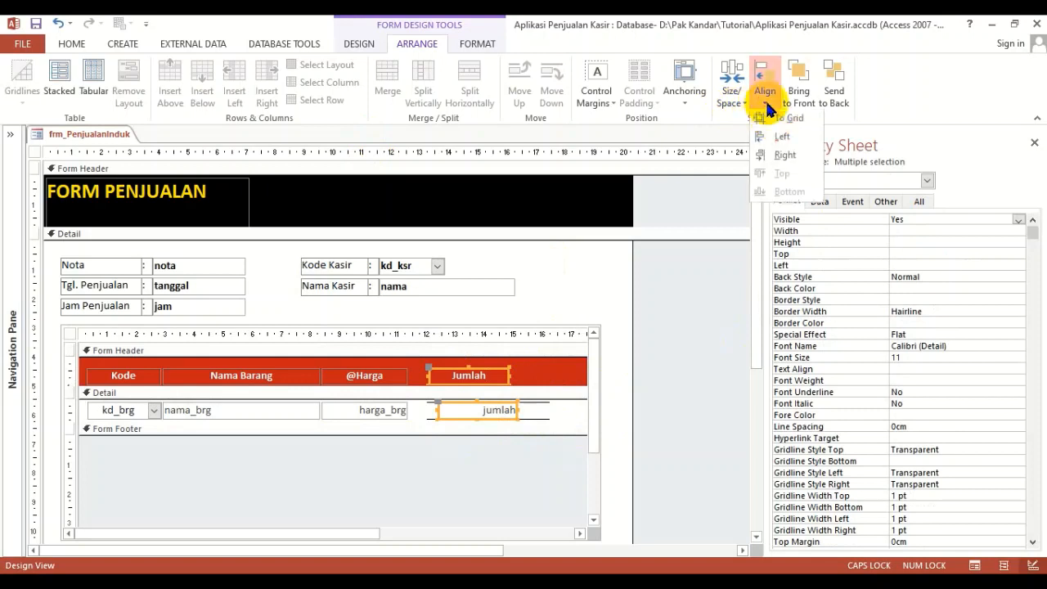
pyautogui.click(782, 144)
pyautogui.click(732, 92)
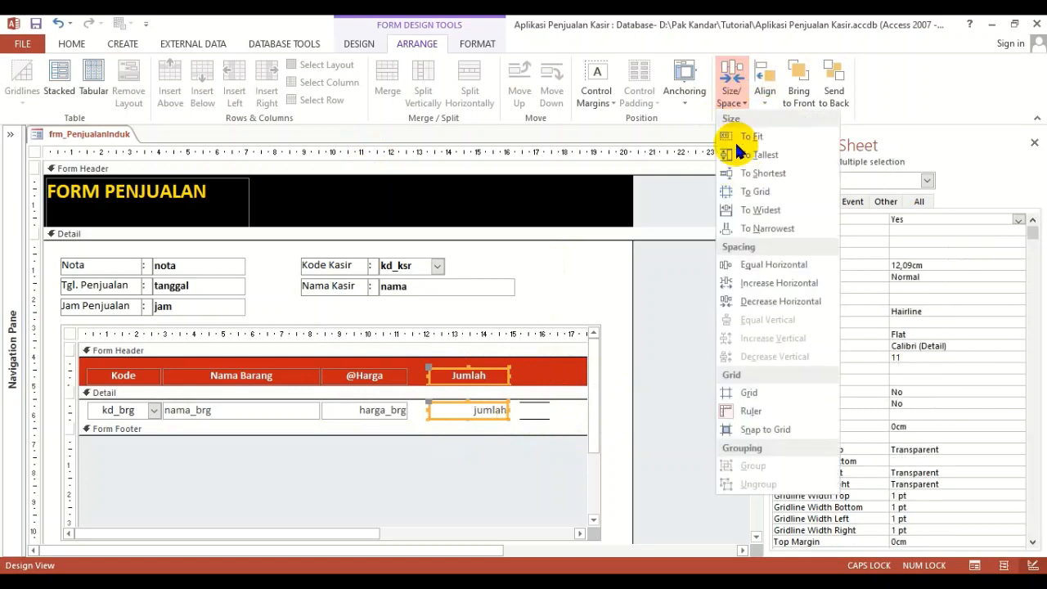
pyautogui.click(752, 210)
pyautogui.moveTo(509, 373); pyautogui.dragTo(465, 380)
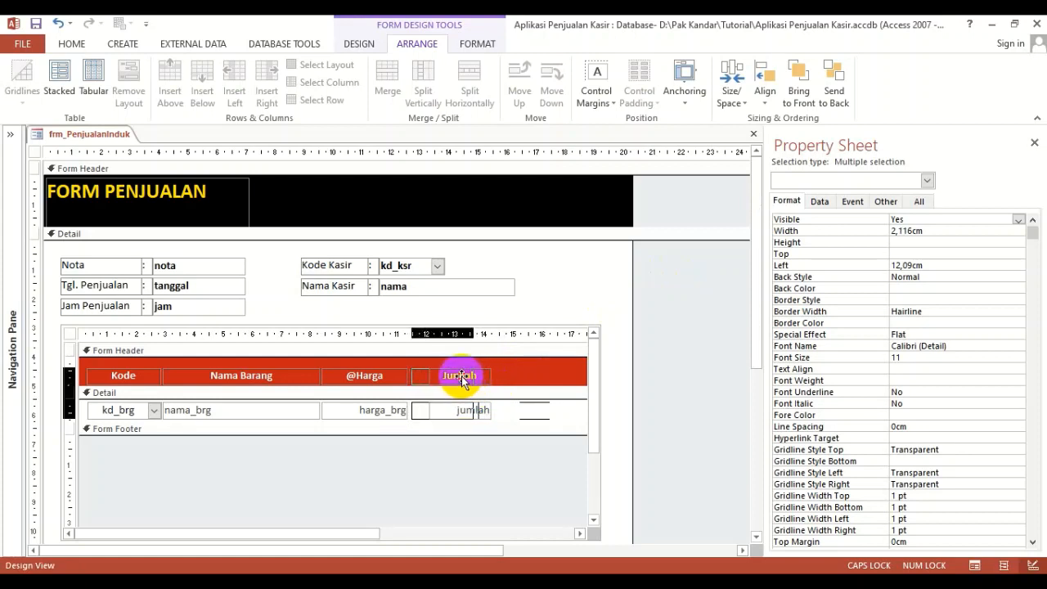
pyautogui.moveTo(460, 381); pyautogui.dragTo(462, 381)
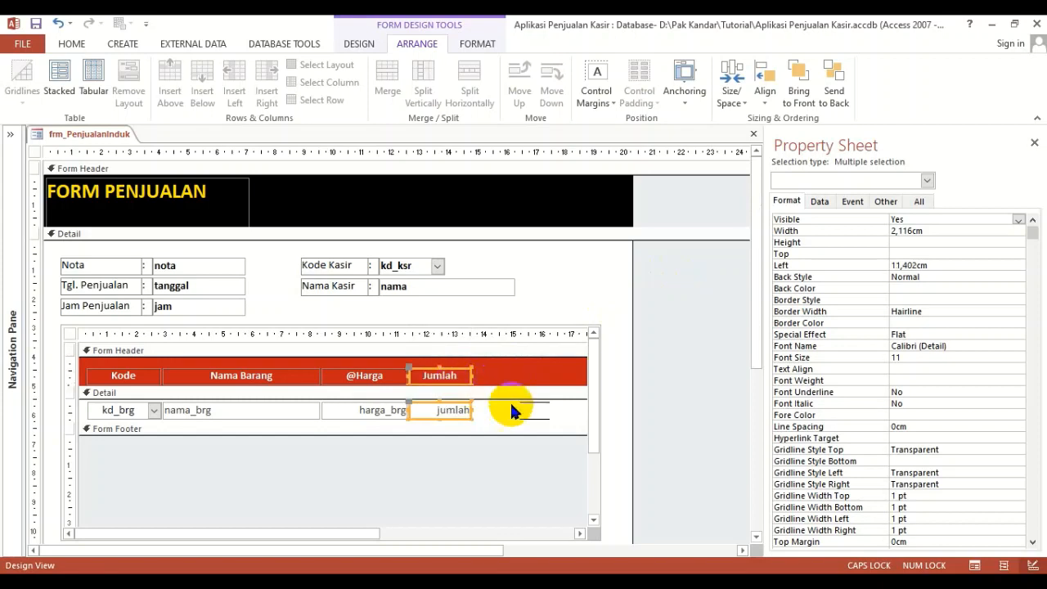
# Reduce the subform's design width to about 16.8 cm.
pyautogui.click(517, 414)
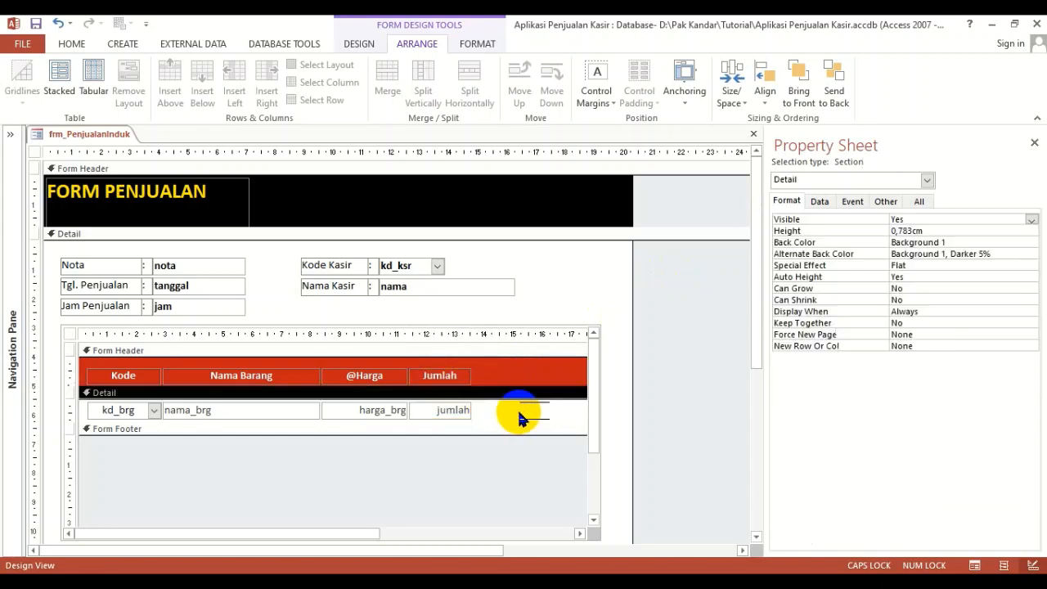
pyautogui.click(580, 534)
pyautogui.moveTo(515, 408); pyautogui.dragTo(450, 410)
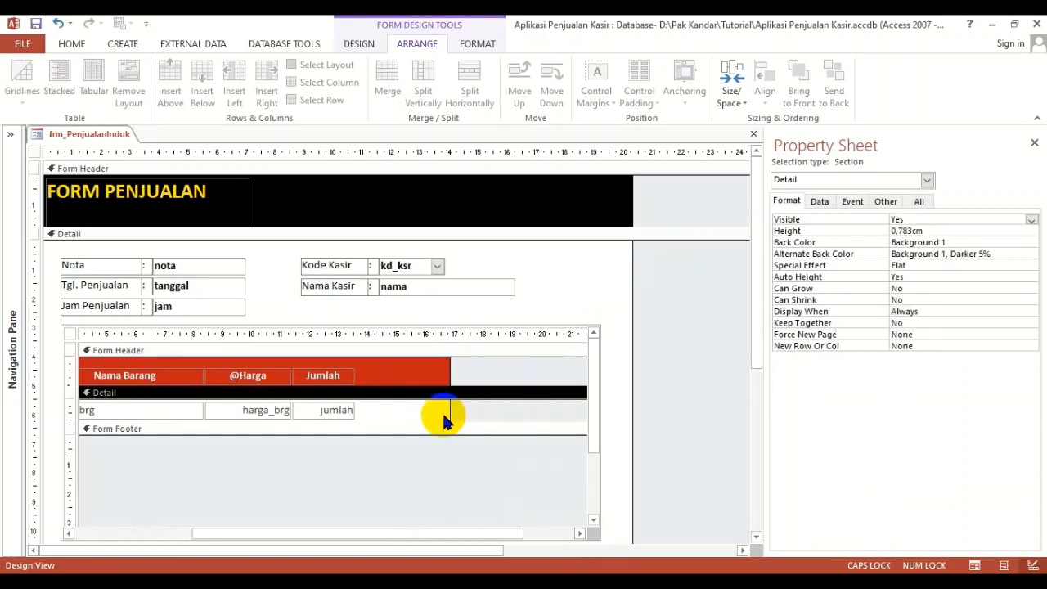
pyautogui.moveTo(409, 533); pyautogui.dragTo(244, 532)
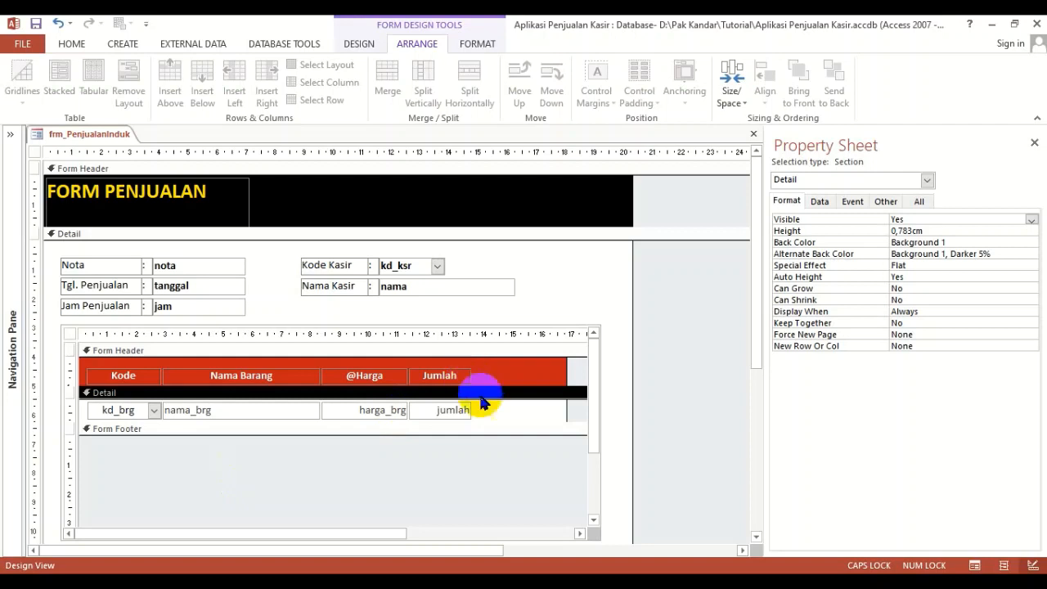
# Duplicate the subform's Jumlah header label together with its jumlah text box.
pyautogui.click(360, 46)
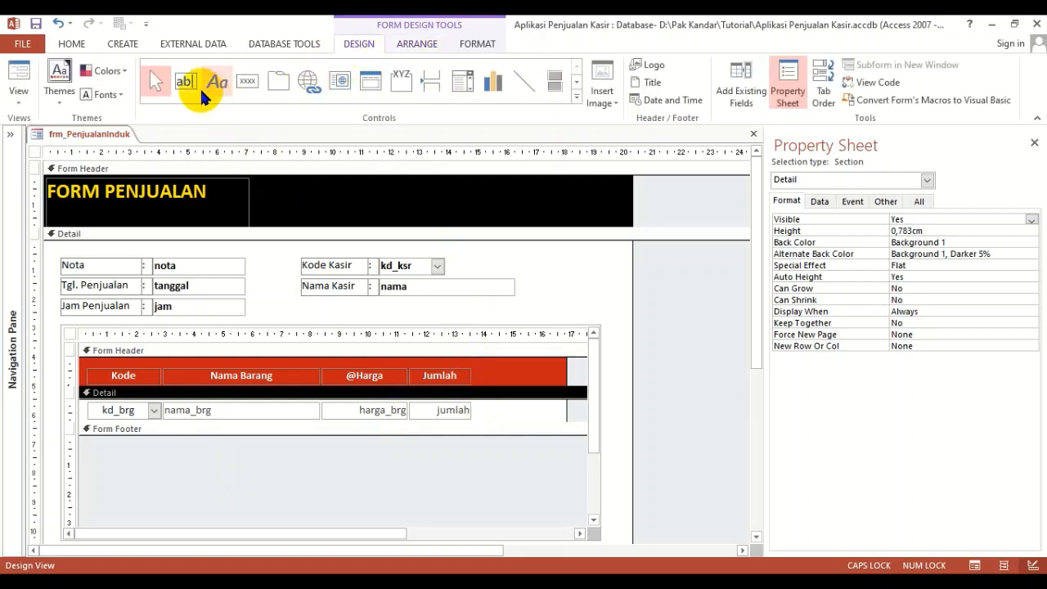
pyautogui.click(187, 83)
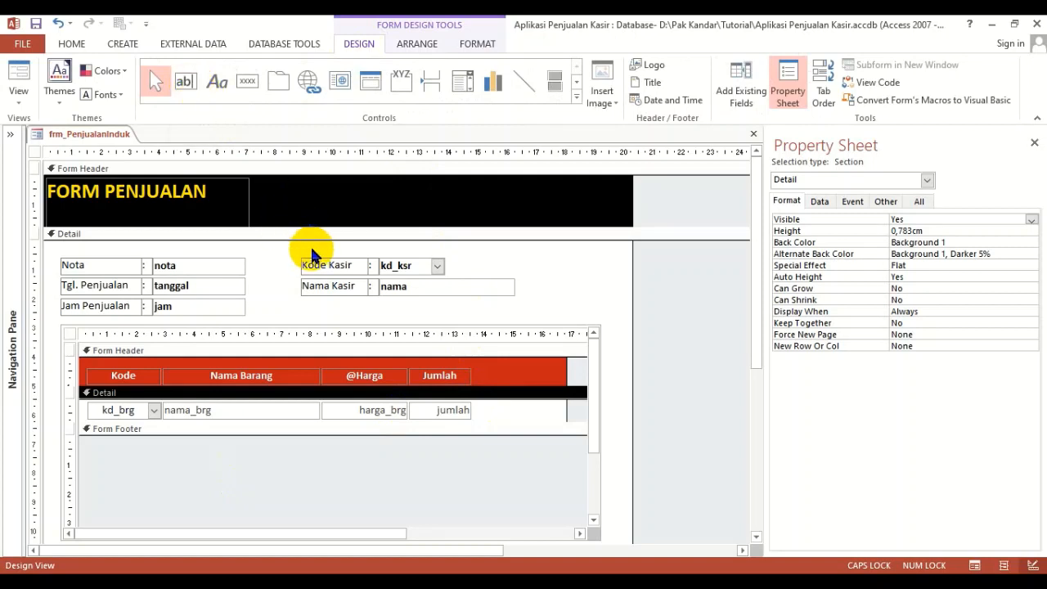
pyautogui.click(442, 376)
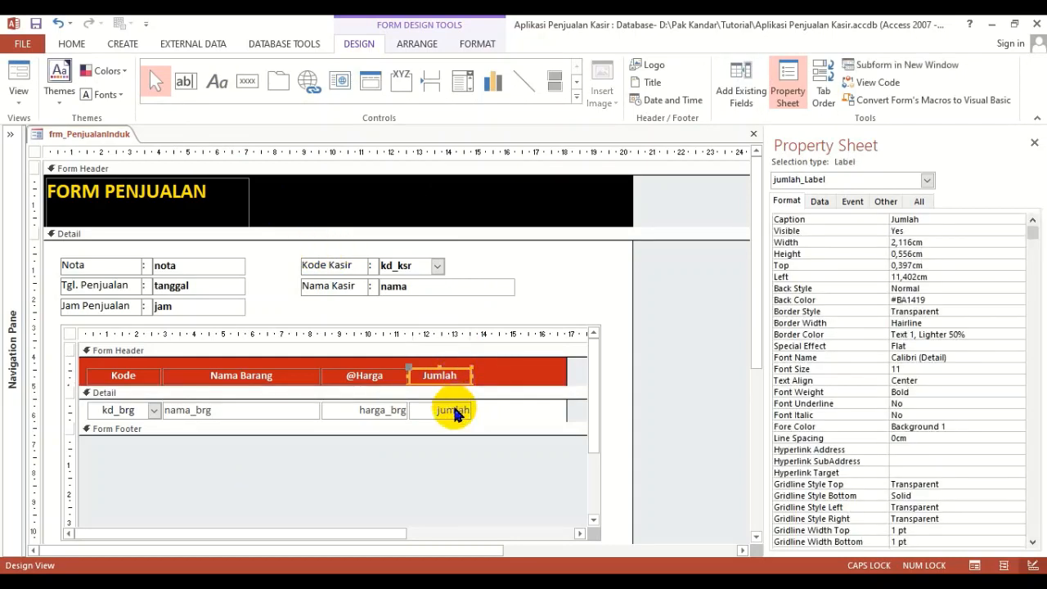
pyautogui.keyDown('shift'); pyautogui.click(454, 411); pyautogui.keyUp('shift')
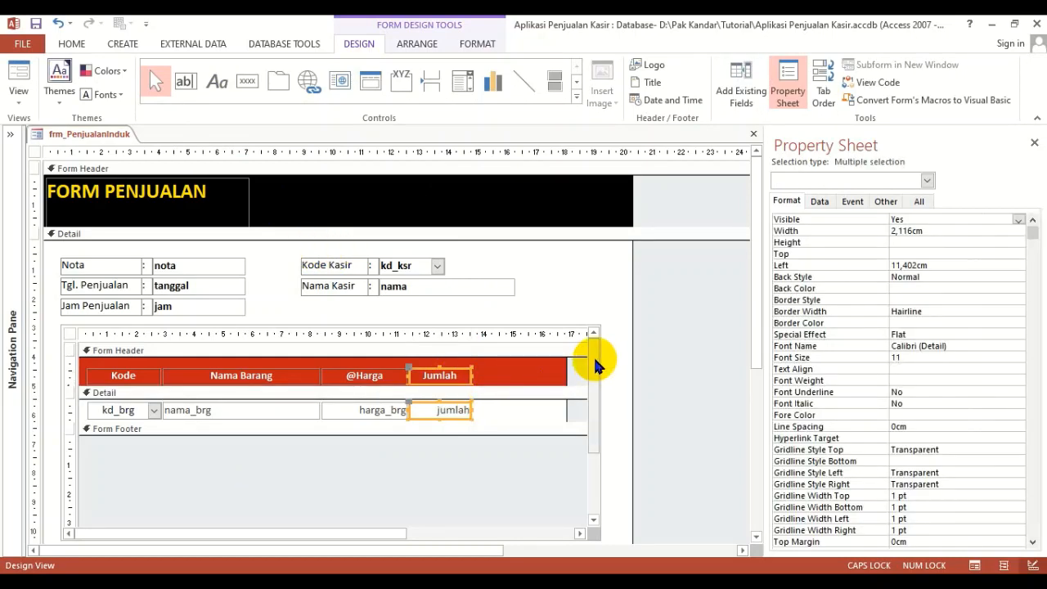
pyautogui.hotkey('ctrl', 'd')
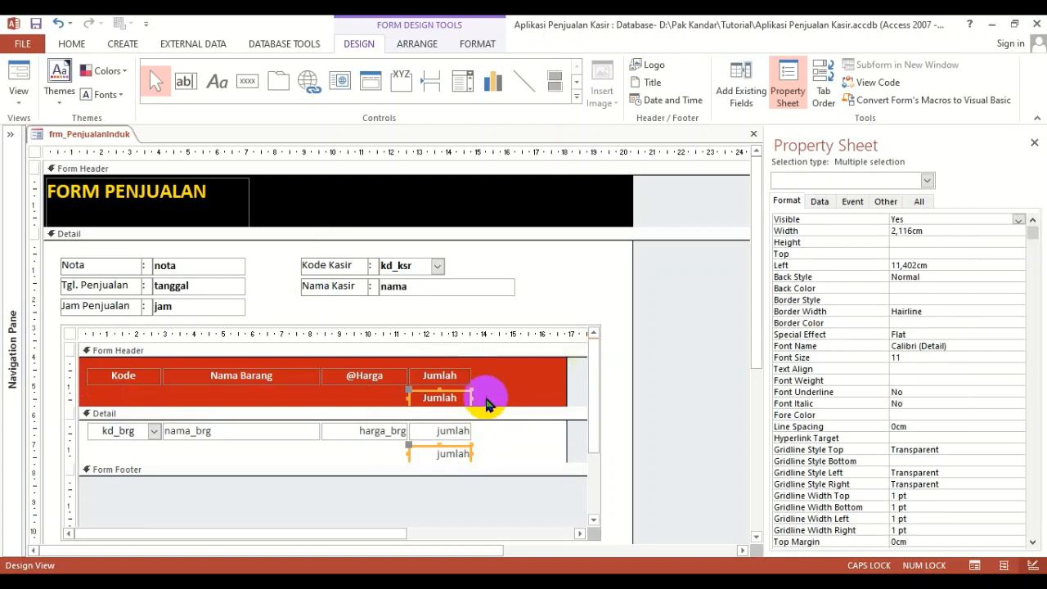
# Move the duplicated label and text box just beyond the Jumlah column and widen them to about 2.9 cm.
pyautogui.click(457, 401)
pyautogui.moveTo(457, 401); pyautogui.dragTo(519, 399)
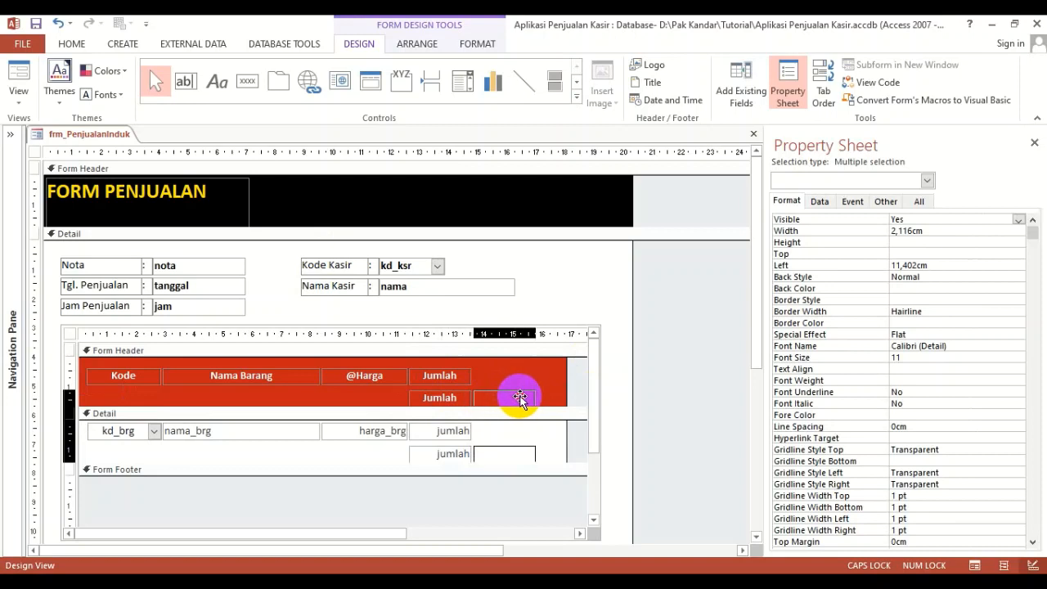
pyautogui.moveTo(519, 398); pyautogui.dragTo(552, 397)
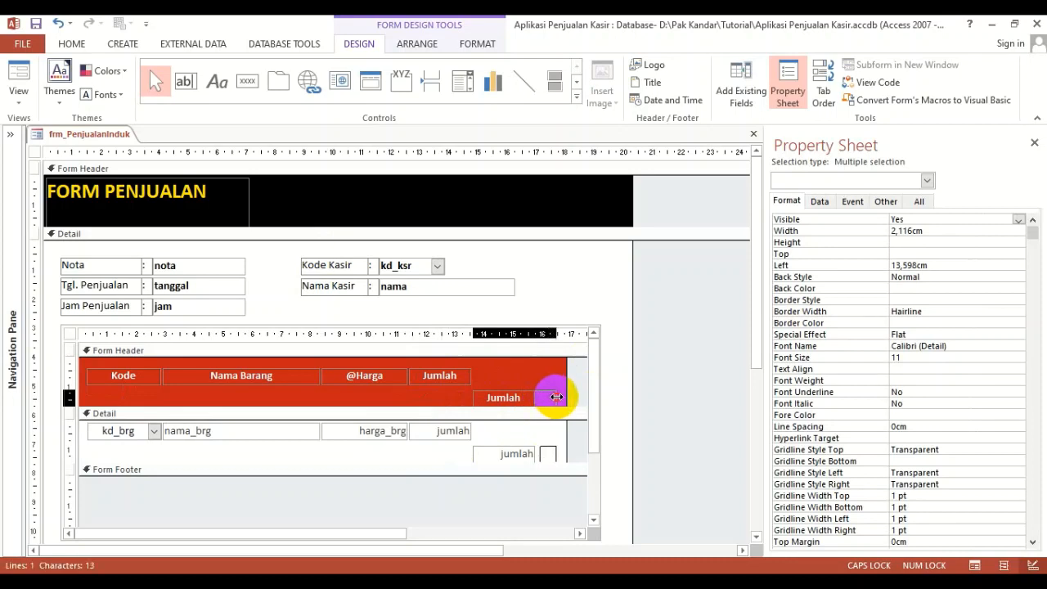
pyautogui.moveTo(556, 398); pyautogui.dragTo(556, 397)
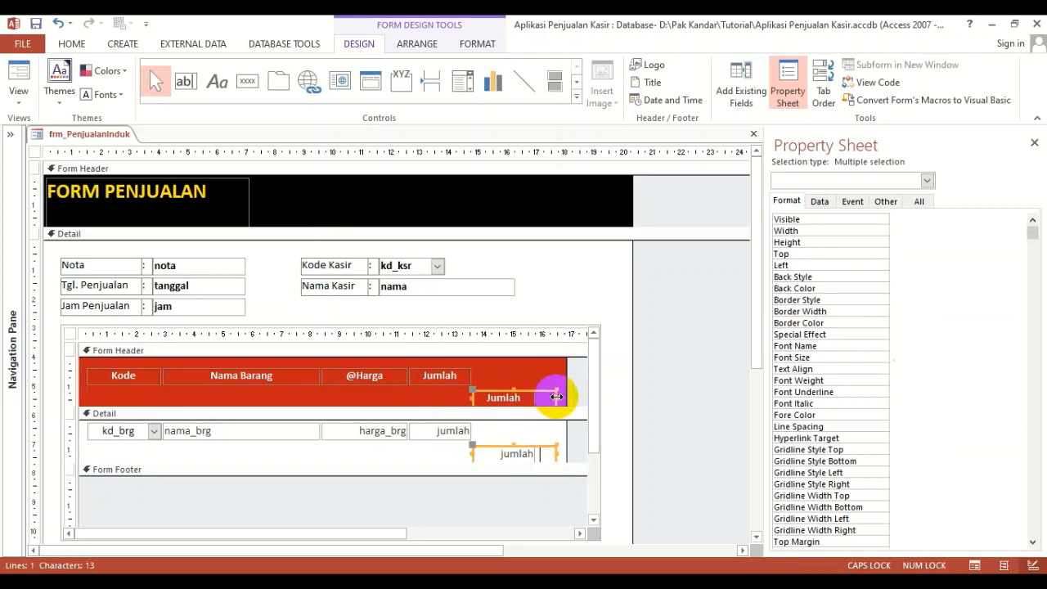
# Change the duplicated header label's caption to Total.
pyautogui.click(413, 458)
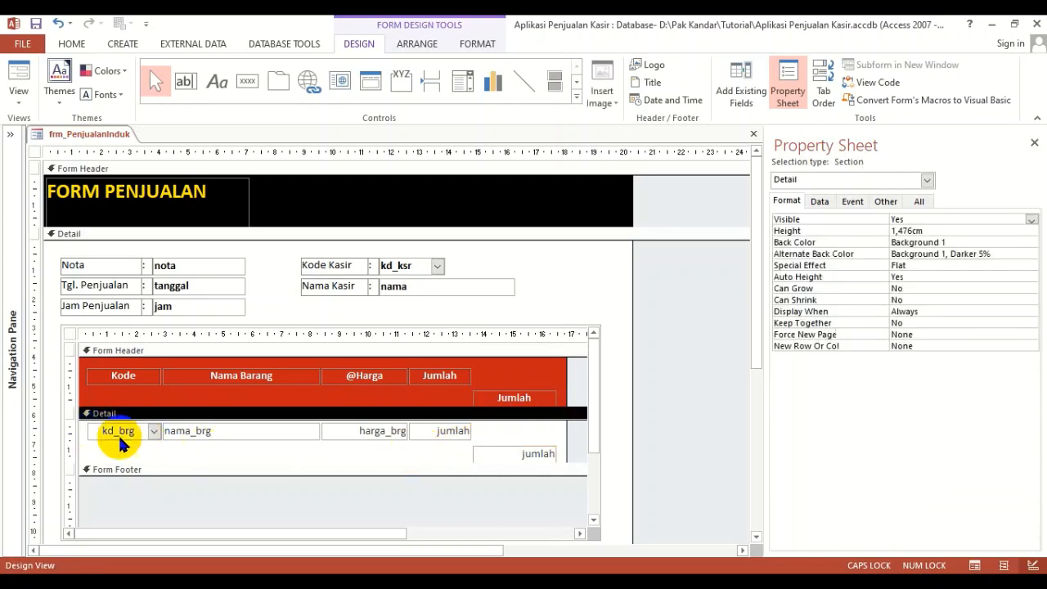
pyautogui.click(537, 399)
pyautogui.moveTo(542, 400); pyautogui.dragTo(442, 397)
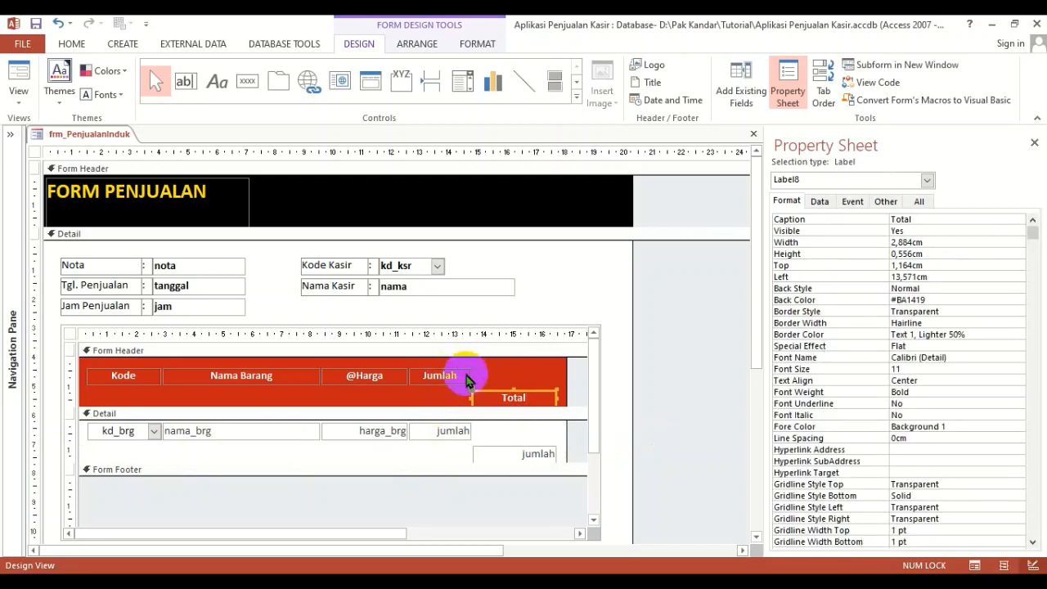
# Align the Total label's top with the Jumlah label and shrink the subform's Form Header to fit the label row.
pyautogui.keyDown('shift'); pyautogui.click(443, 377); pyautogui.keyUp('shift')
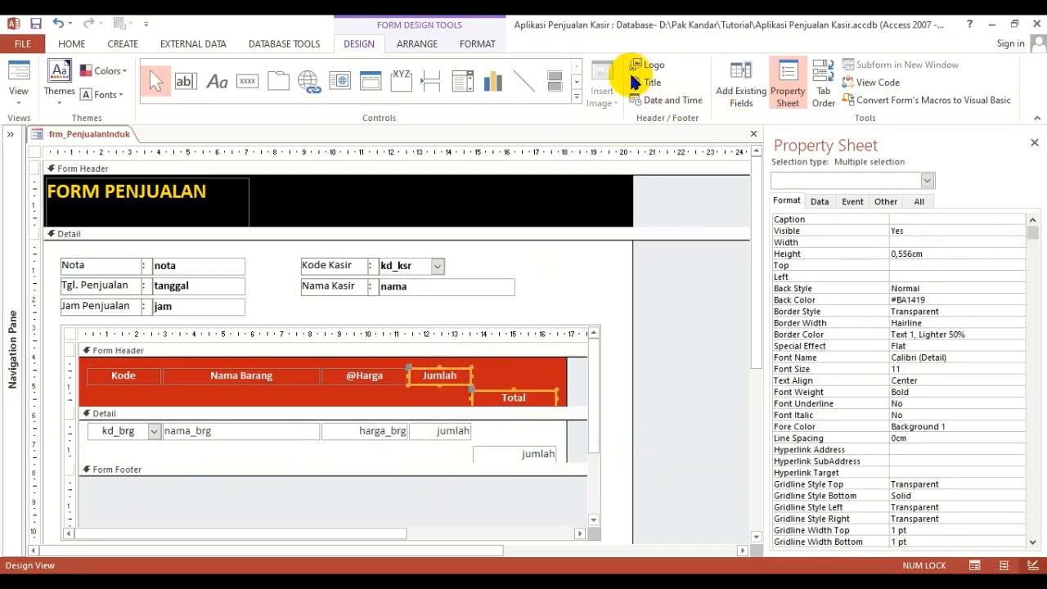
pyautogui.click(416, 43)
pyautogui.click(768, 97)
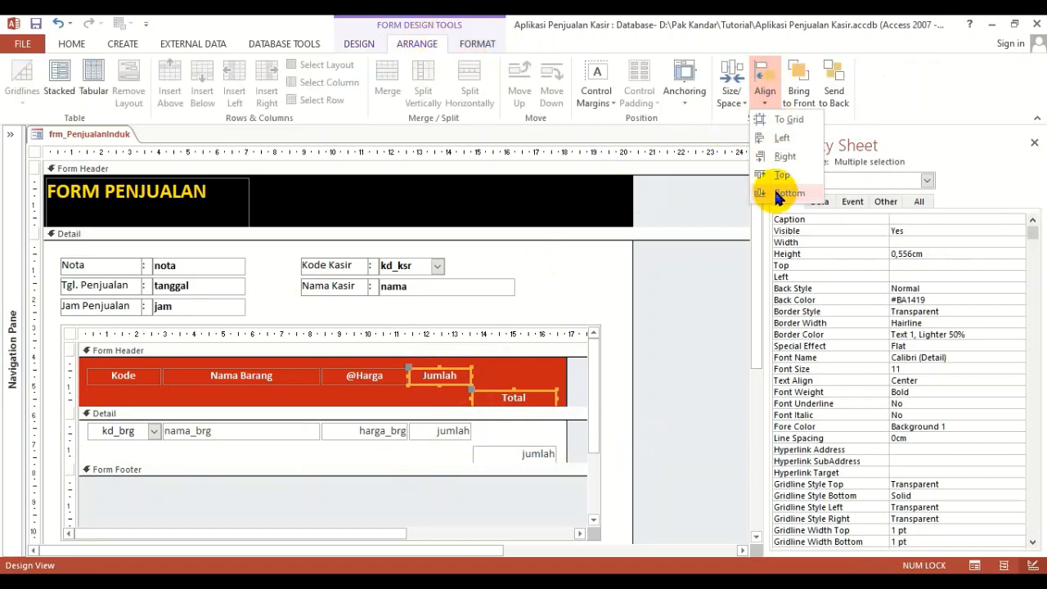
pyautogui.click(779, 189)
pyautogui.click(510, 406)
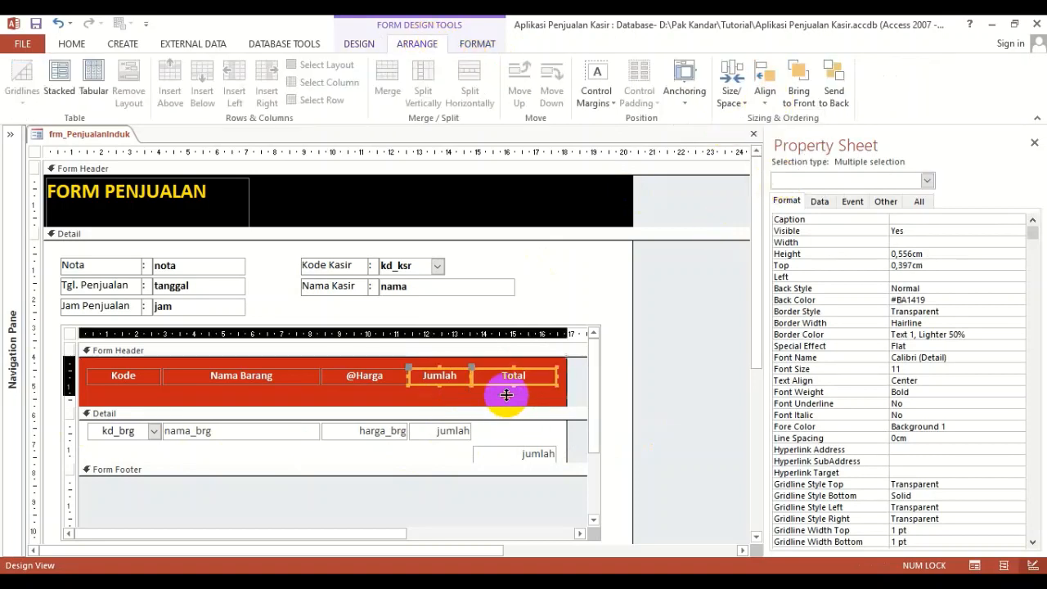
pyautogui.moveTo(508, 385); pyautogui.dragTo(508, 386)
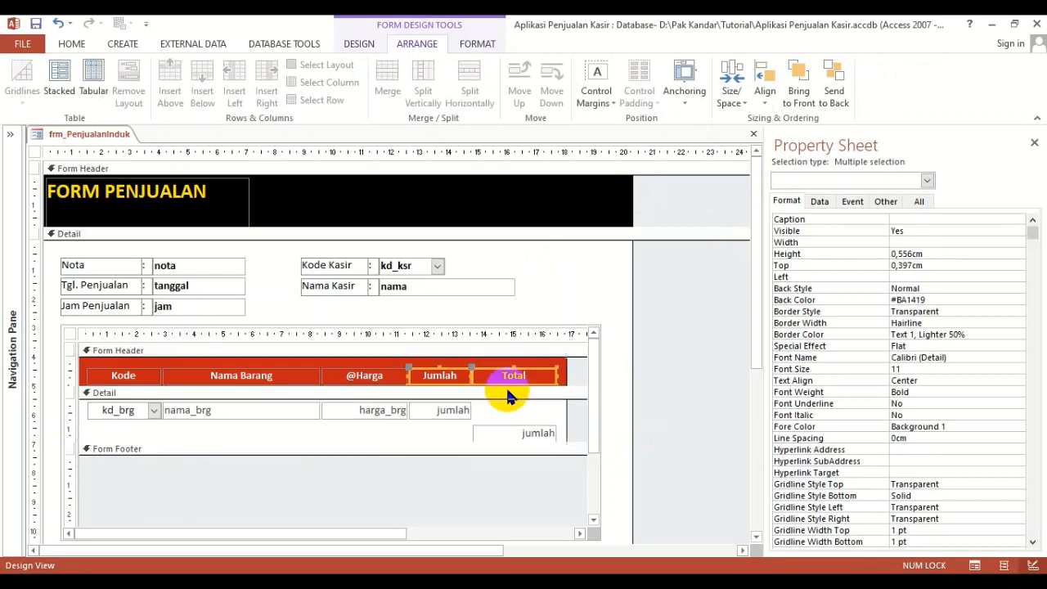
# Align the top of the text box for the Total column with the jumlah text box in the Detail section.
pyautogui.click(512, 434)
pyautogui.keyDown('shift'); pyautogui.click(454, 410); pyautogui.keyUp('shift')
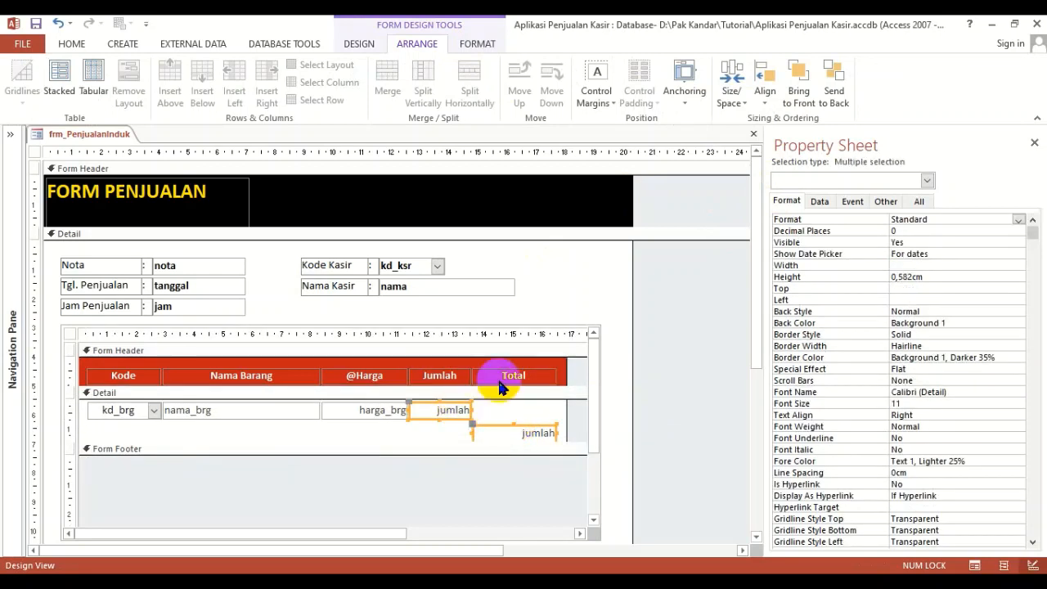
pyautogui.click(767, 96)
pyautogui.click(774, 203)
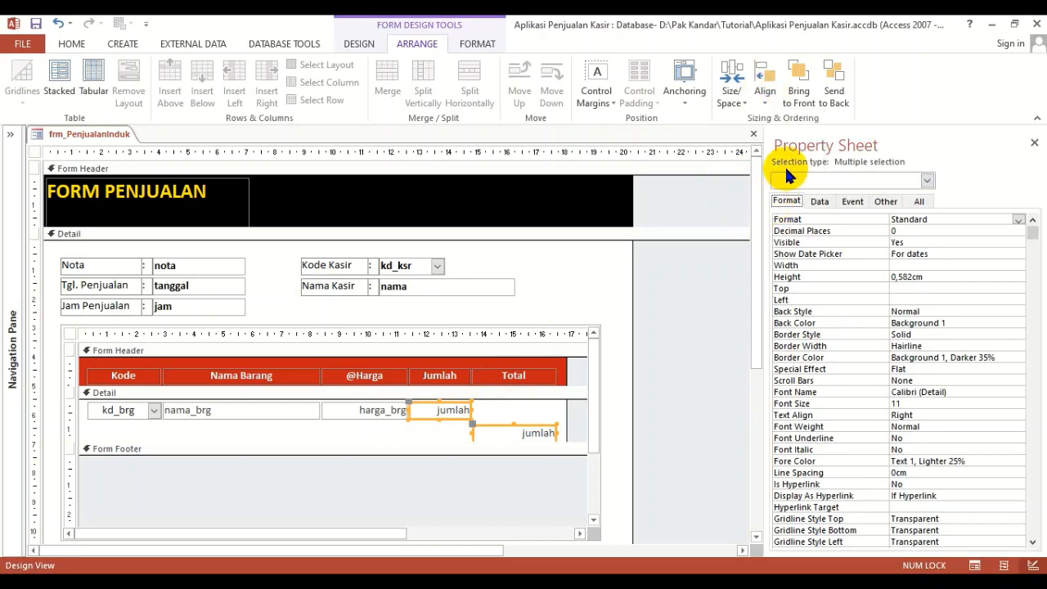
pyautogui.click(765, 94)
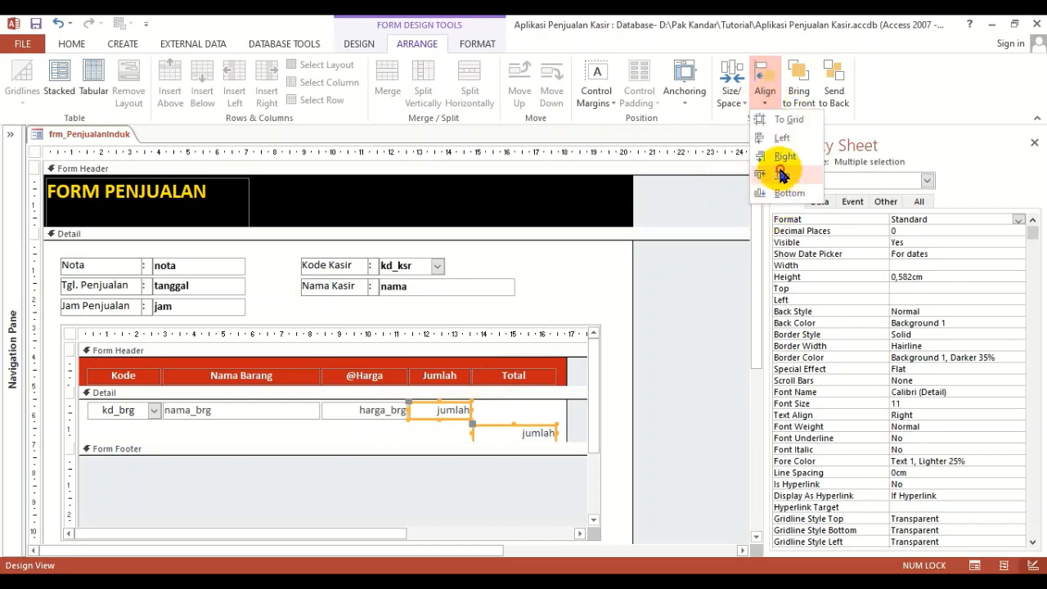
pyautogui.click(781, 175)
pyautogui.click(491, 442)
# Set the font color of the nama_brg, harga_brg, jumlah and duplicated jumlah text boxes to black (Text 1).
pyautogui.click(514, 413)
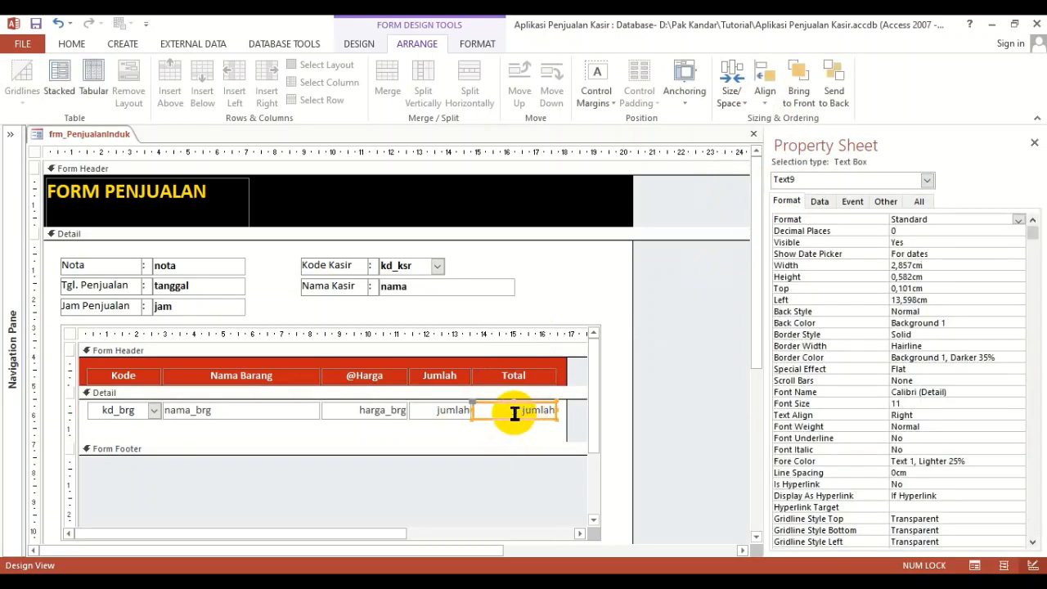
pyautogui.moveTo(223, 431); pyautogui.dragTo(525, 418)
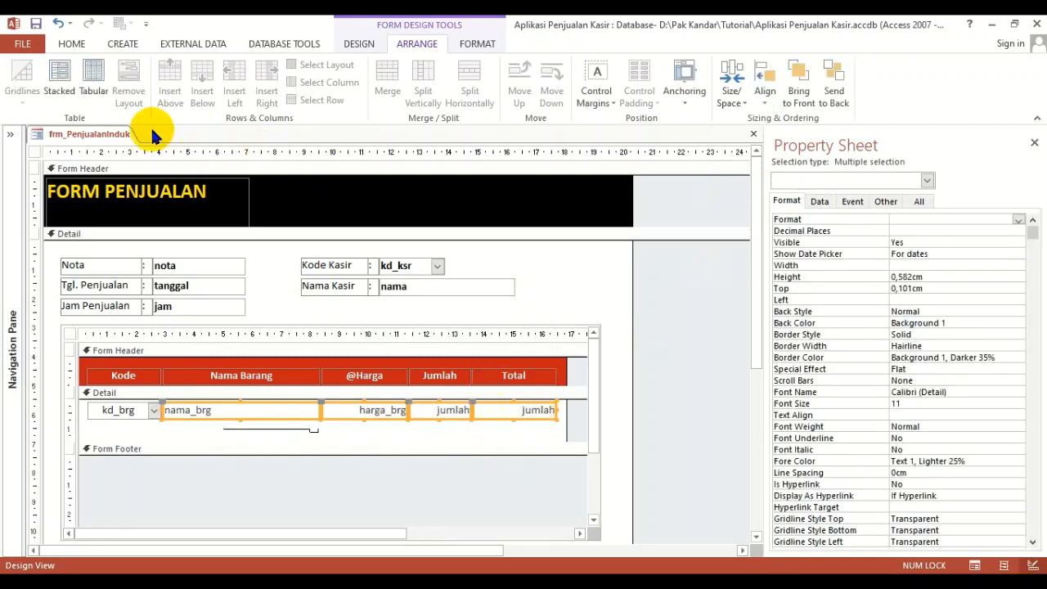
pyautogui.click(72, 46)
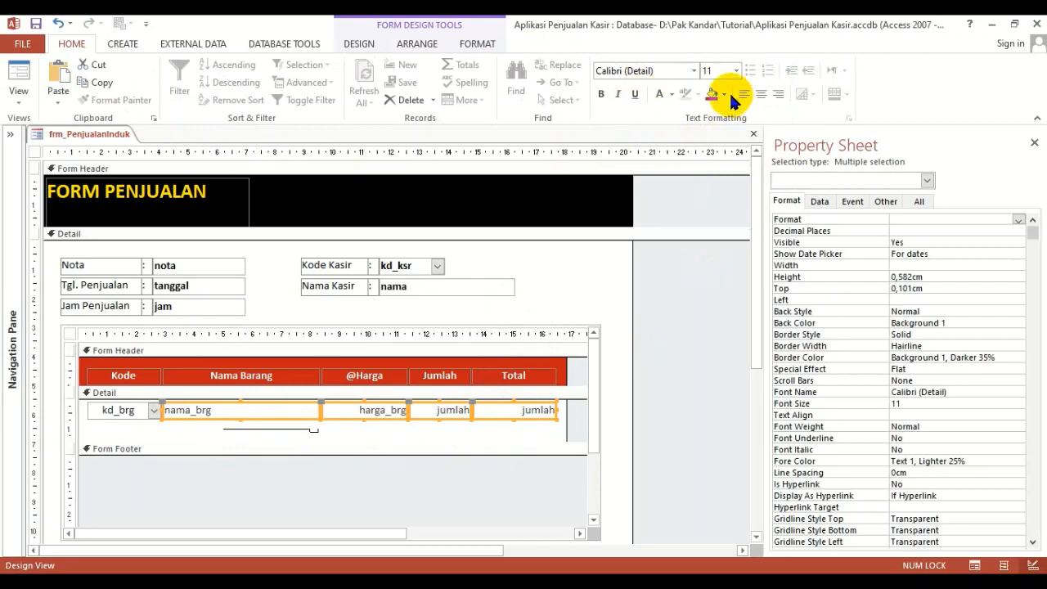
pyautogui.click(671, 94)
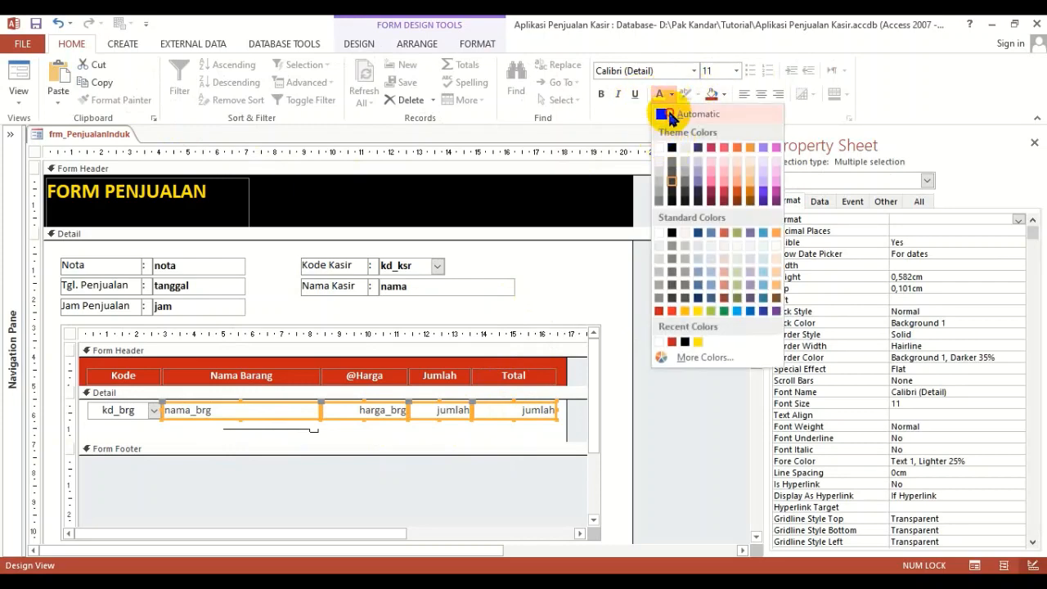
pyautogui.click(672, 112)
pyautogui.click(473, 431)
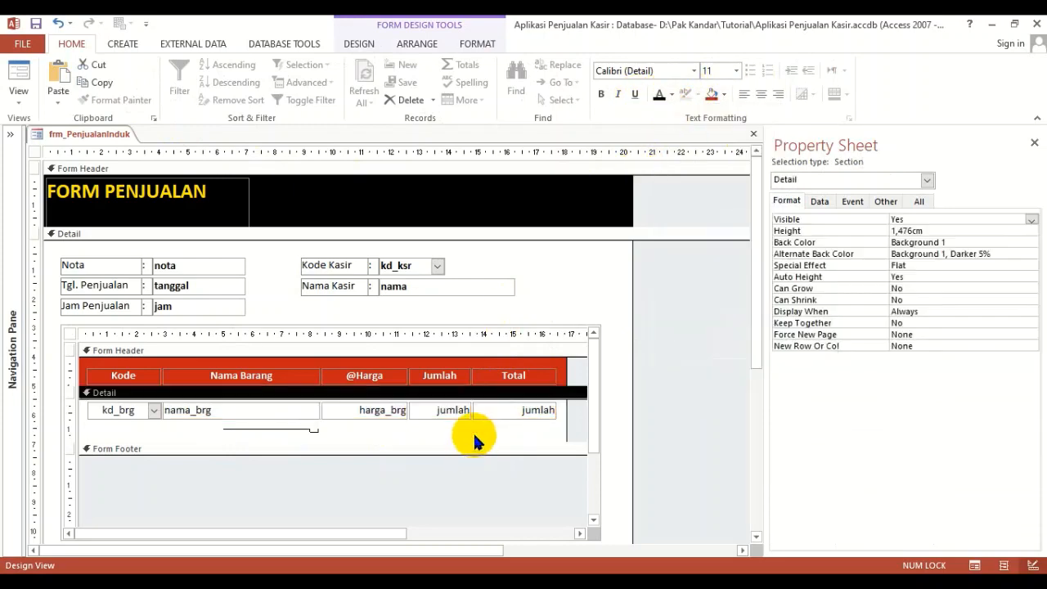
# Set the text box under Total to the expression =[harga_brg]*[jumlah].
pyautogui.click(526, 416)
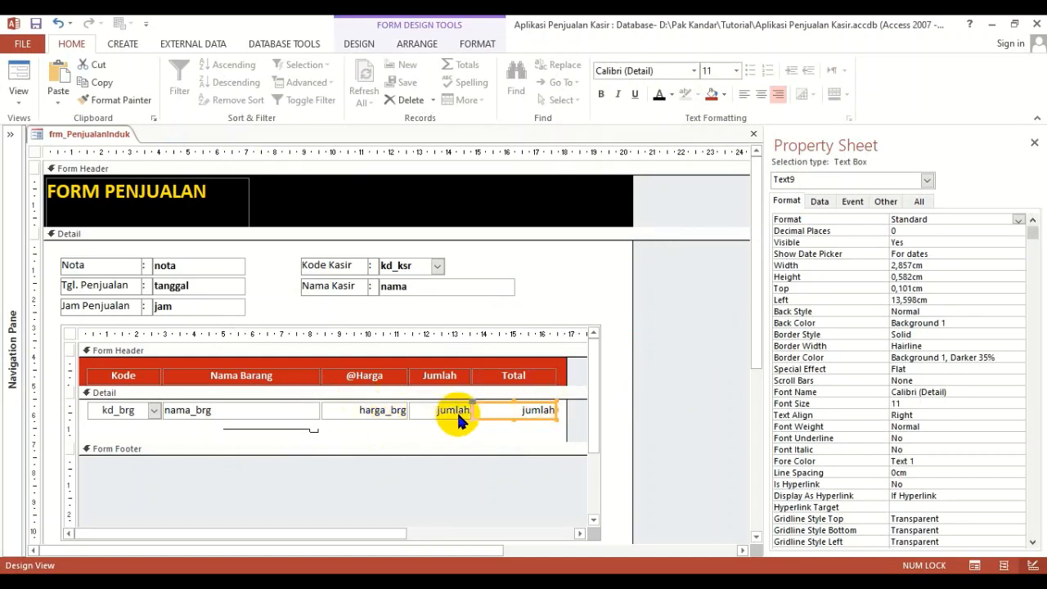
pyautogui.click(515, 410)
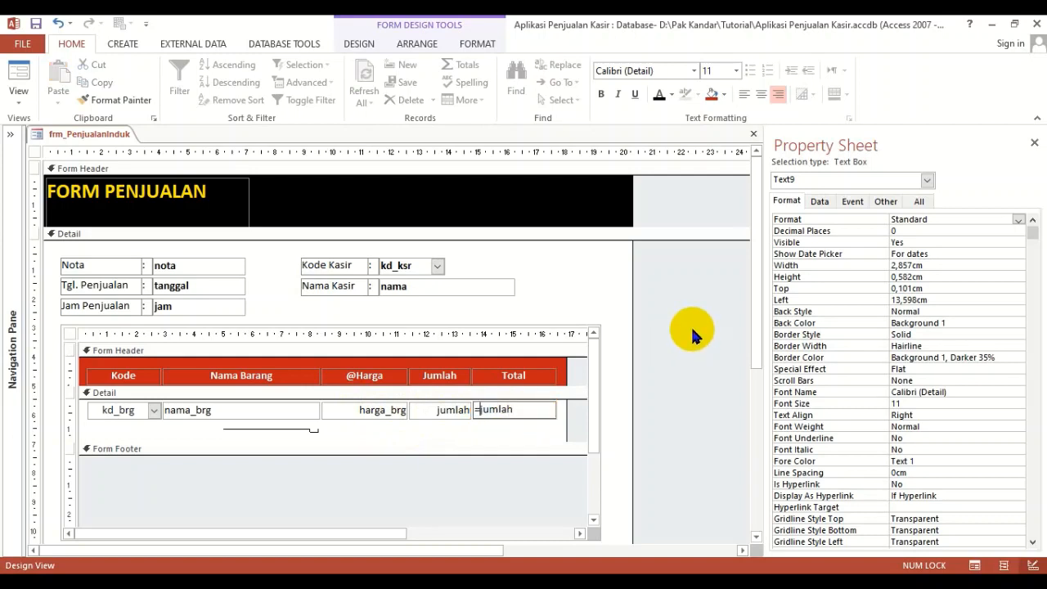
pyautogui.write('=harga_brg*')
pyautogui.press('Return')
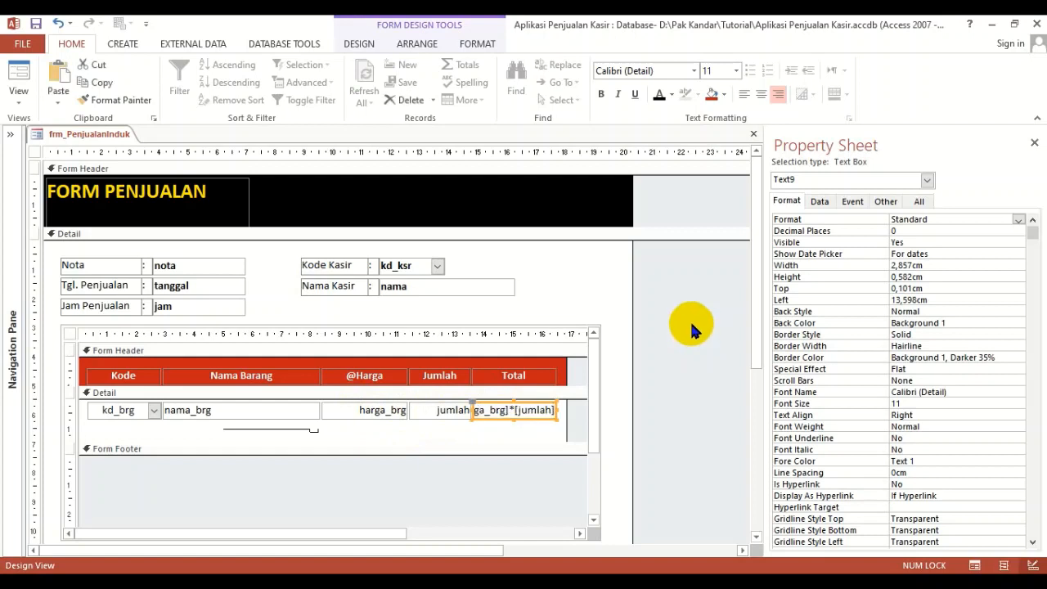
# Shrink the subform's Detail section to its row of controls and open its Form Footer to 1,323 cm high.
pyautogui.moveTo(306, 439)
pyautogui.mouseDown()
pyautogui.moveTo(303, 431)
pyautogui.moveTo(303, 470)
pyautogui.moveTo(303, 420)
pyautogui.mouseUp()
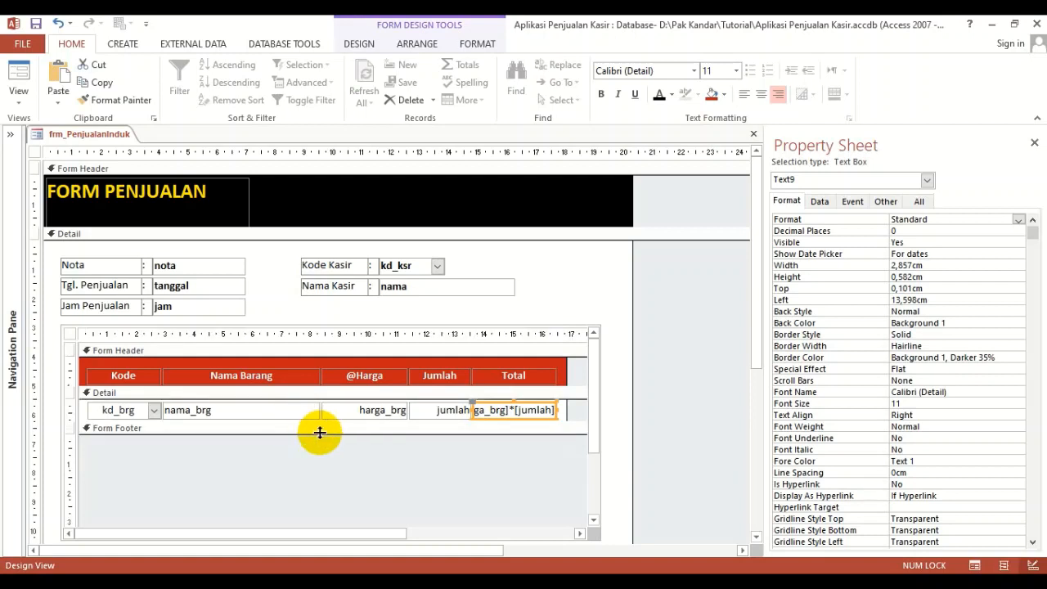
pyautogui.moveTo(320, 435); pyautogui.dragTo(324, 471)
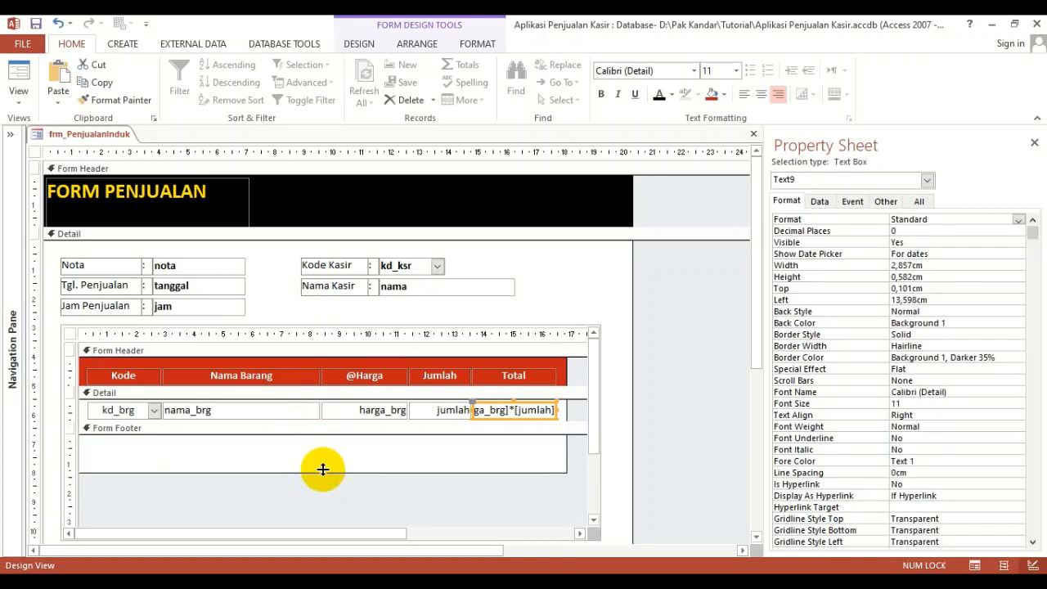
pyautogui.click(468, 460)
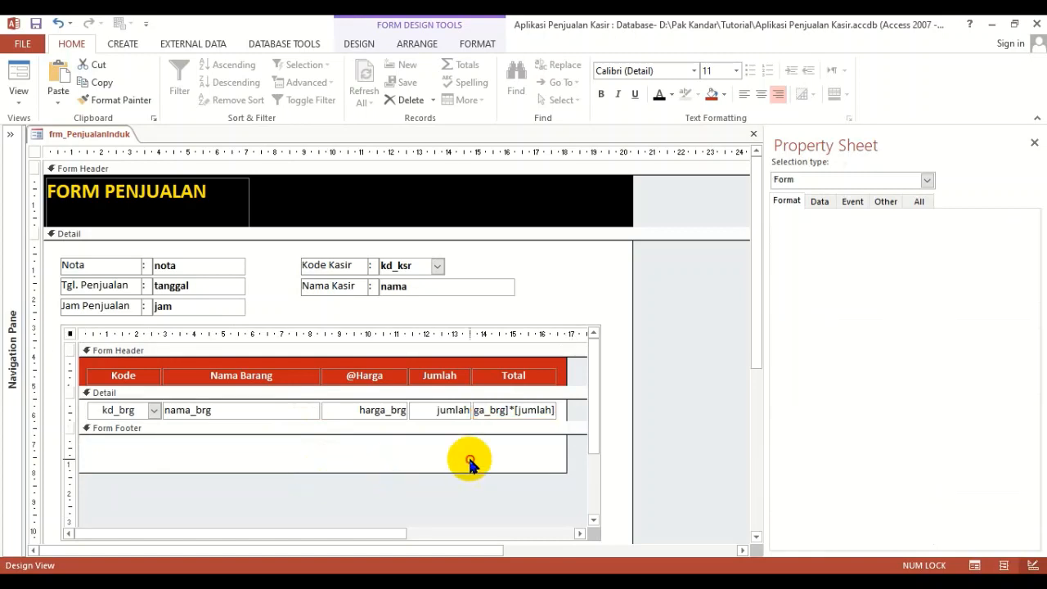
# Copy the Total header label into the subform's Form Footer section.
pyautogui.click(527, 376)
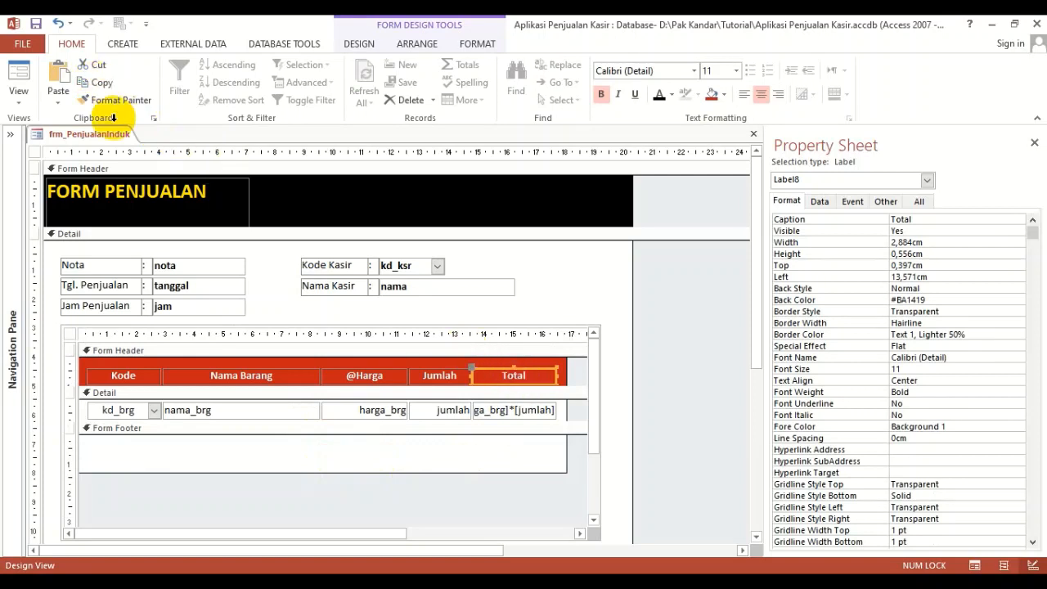
pyautogui.click(180, 450)
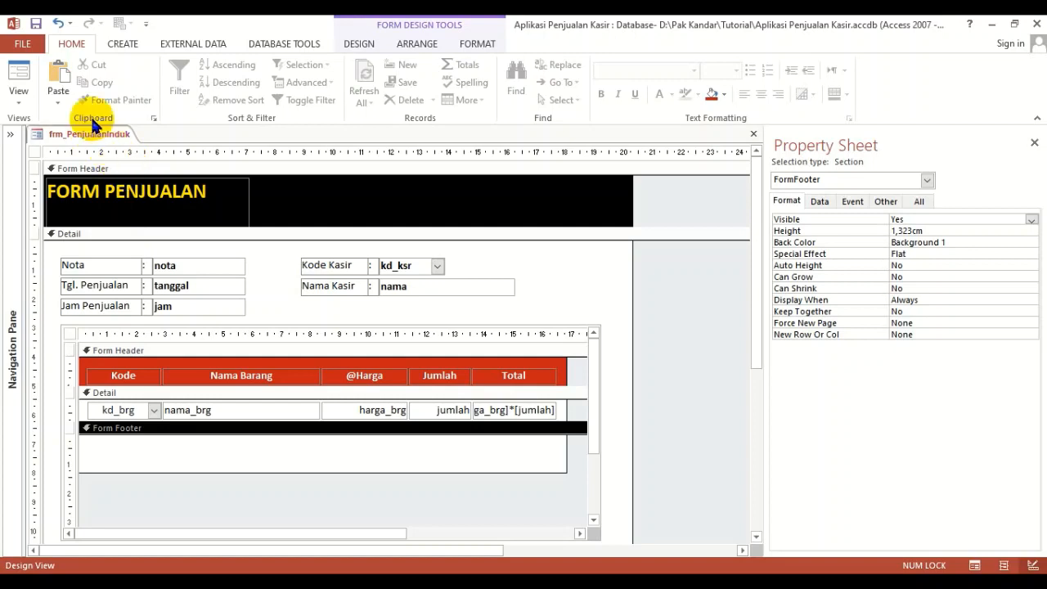
pyautogui.click(58, 72)
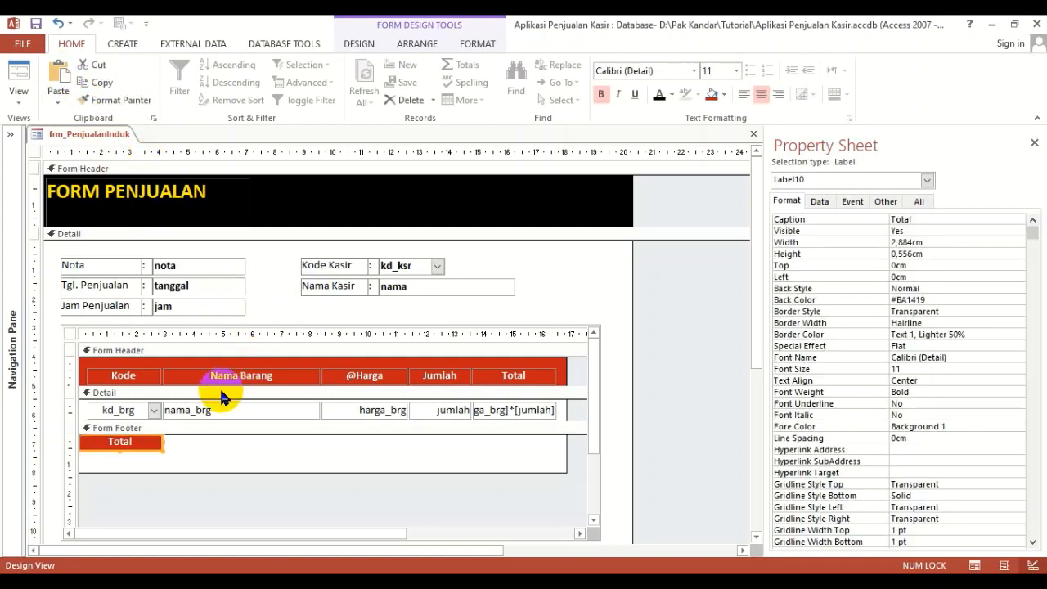
pyautogui.click(172, 454)
pyautogui.click(354, 43)
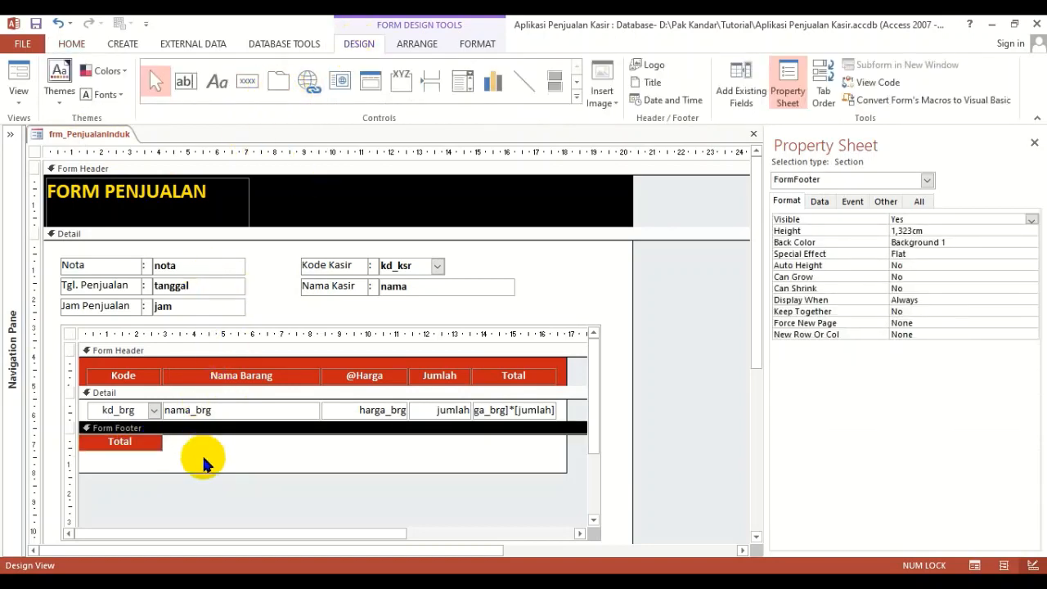
pyautogui.moveTo(135, 441); pyautogui.dragTo(399, 438)
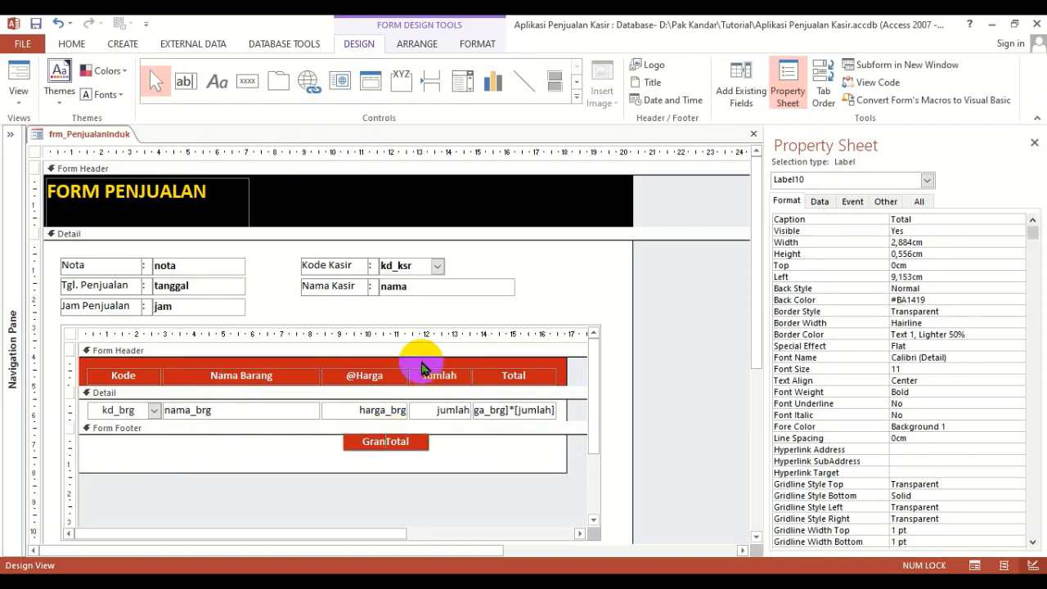
pyautogui.press('Return')
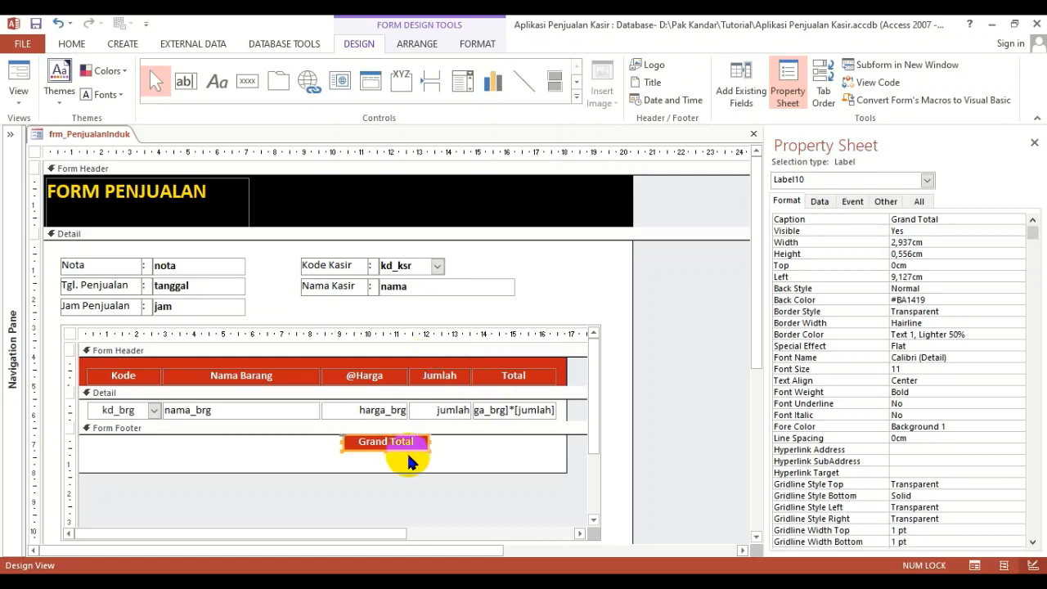
# Copy the calculated text box of the Total column into the subform's Form Footer and place it beside the Grand Total label.
pyautogui.click(531, 414)
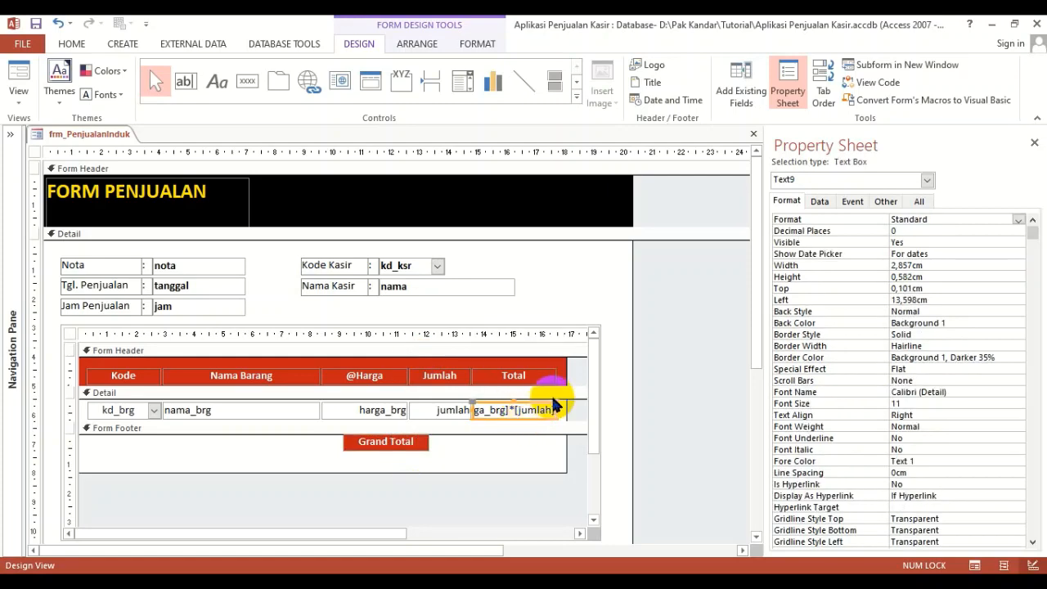
pyautogui.hotkey('ctrl', 'c')
pyautogui.click(510, 447)
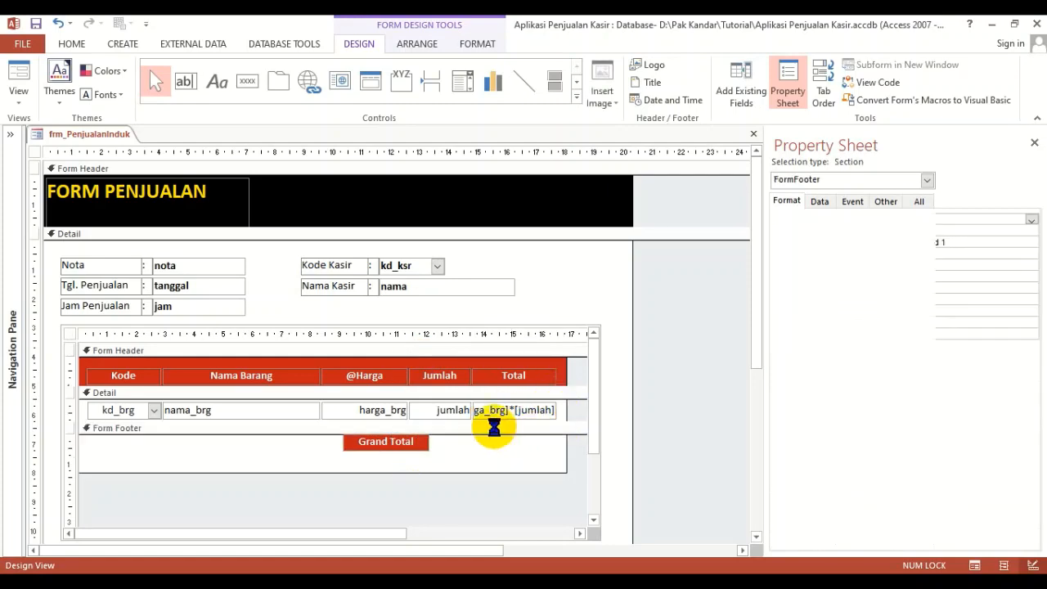
pyautogui.hotkey('ctrl', 'v')
pyautogui.click(196, 453)
pyautogui.click(140, 442)
pyautogui.moveTo(140, 442); pyautogui.dragTo(512, 445)
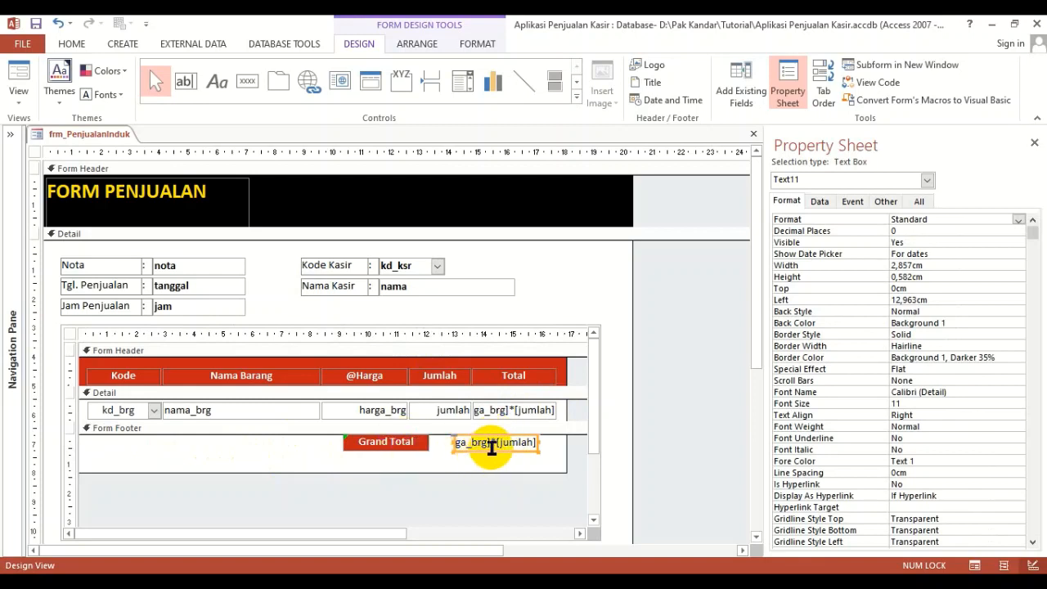
# Set the footer text box to the expression =sum([harga_brg]*[jumlah]).
pyautogui.click(496, 445)
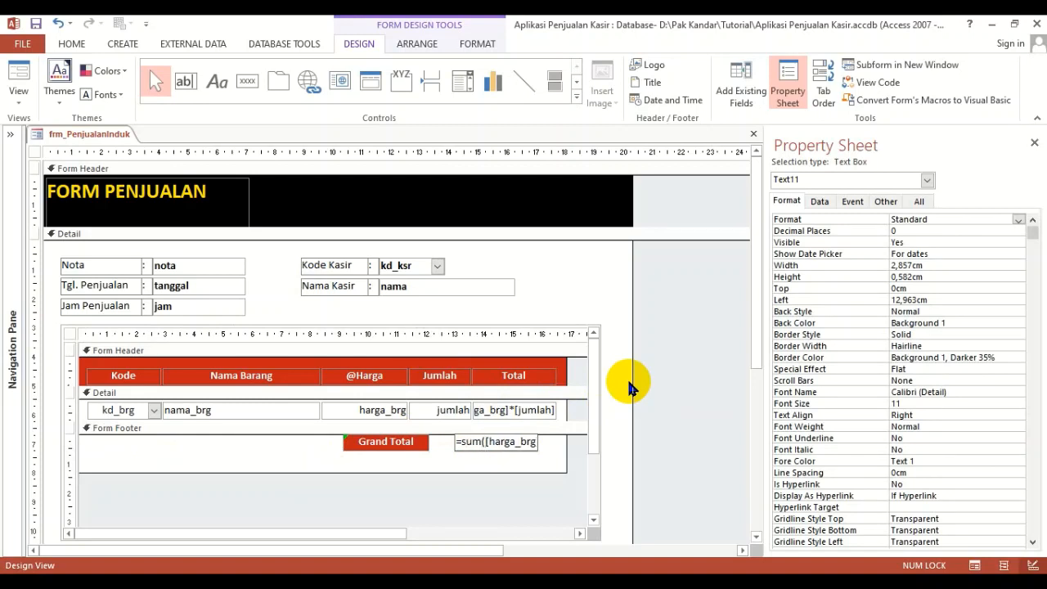
pyautogui.click(630, 389)
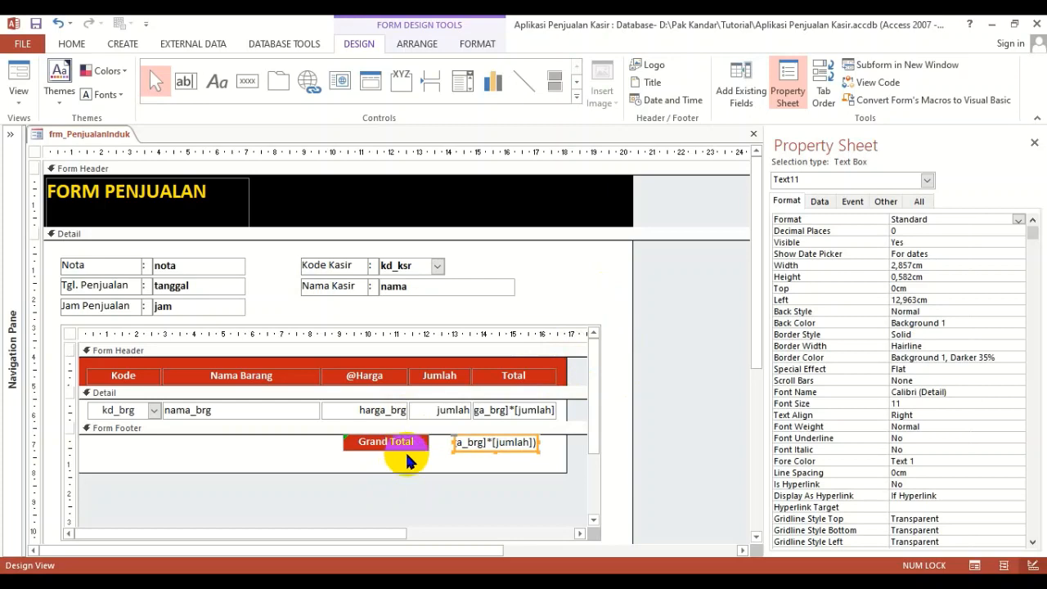
pyautogui.click(443, 459)
# Align the tops of the Grand Total label and its text box and move both down to 0,291 cm from the footer's top.
pyautogui.moveTo(396, 455); pyautogui.dragTo(481, 452)
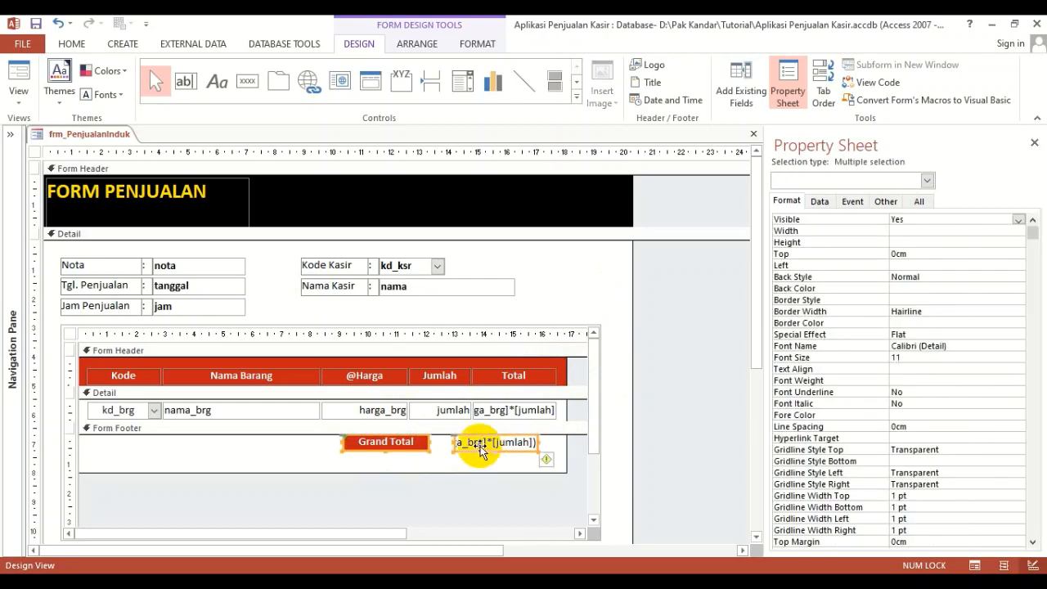
pyautogui.click(418, 42)
pyautogui.click(765, 94)
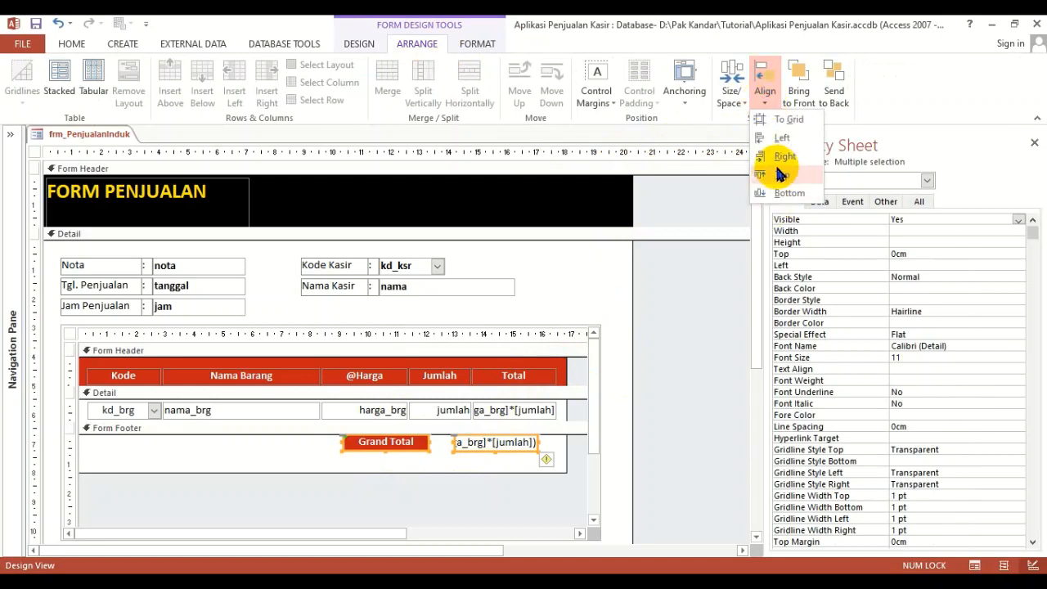
pyautogui.click(782, 176)
pyautogui.moveTo(406, 446); pyautogui.dragTo(409, 457)
pyautogui.click(275, 452)
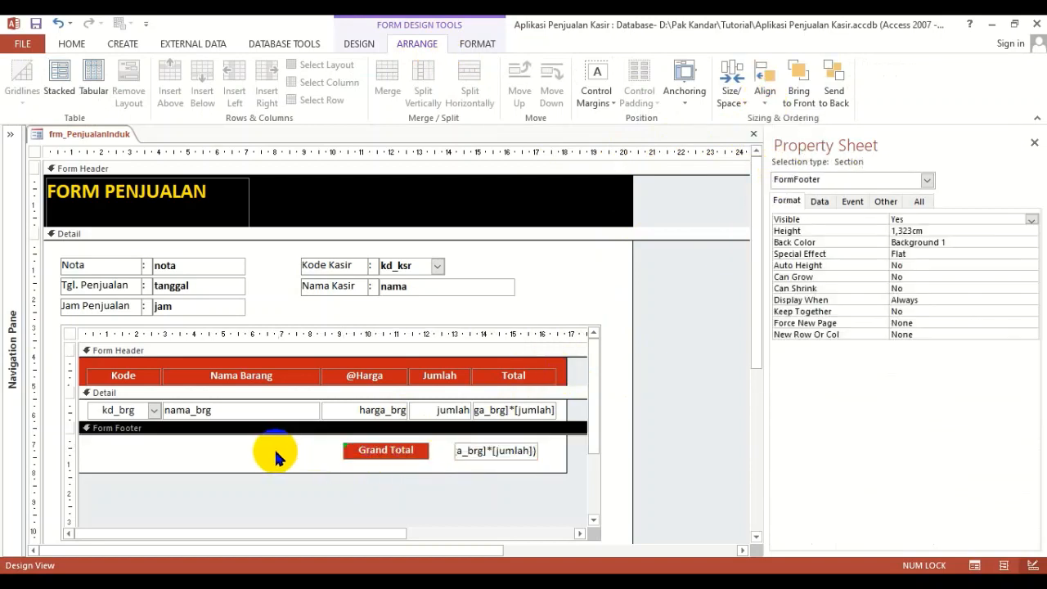
# Align the right edge of the footer sum text box with the Total text box in the subform's Detail section.
pyautogui.click(514, 451)
pyautogui.keyDown('shift'); pyautogui.click(527, 411); pyautogui.keyUp('shift')
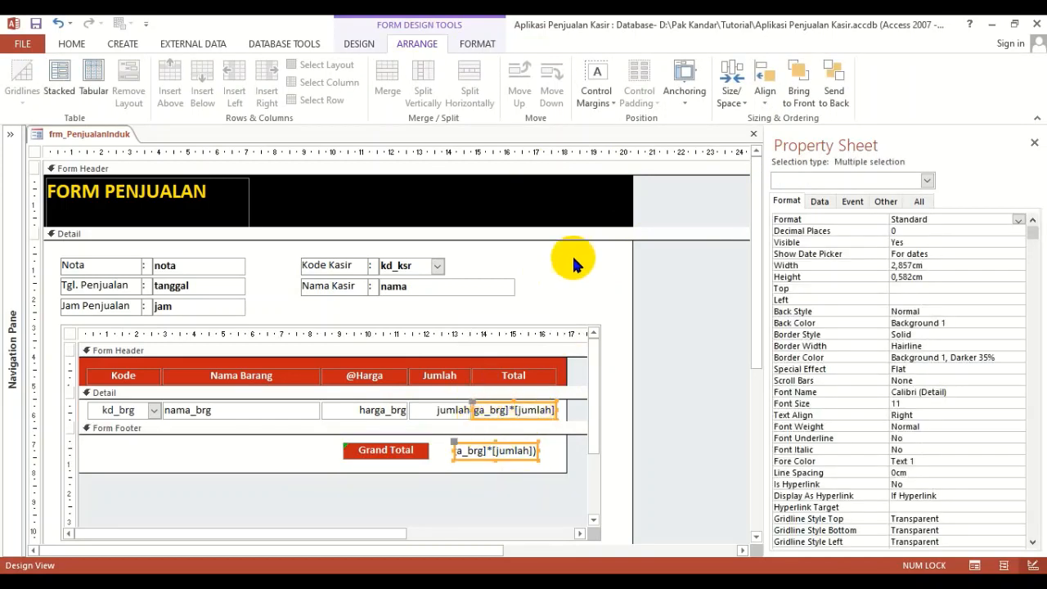
pyautogui.click(764, 91)
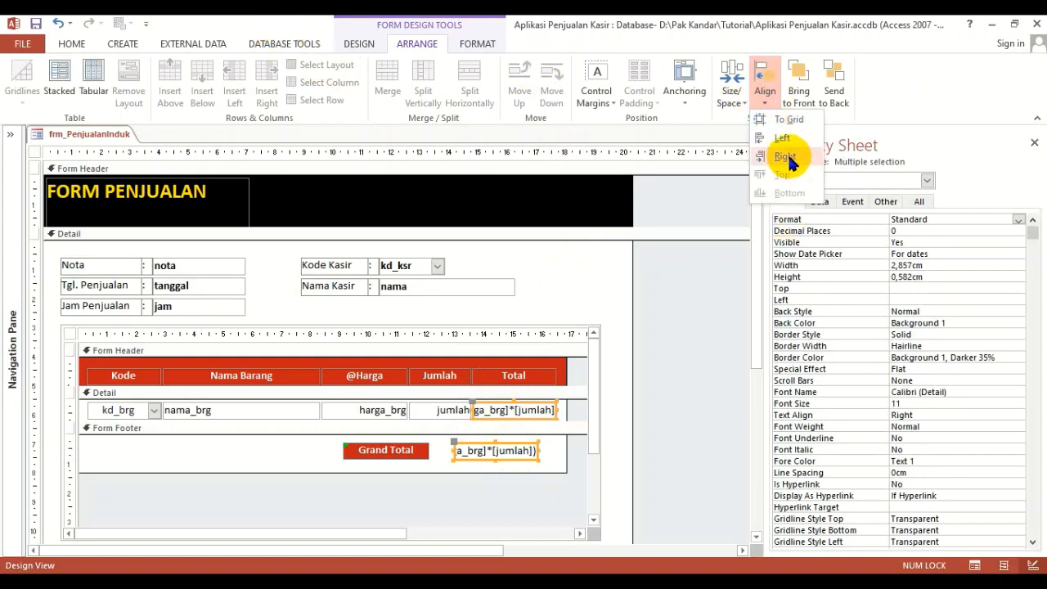
pyautogui.click(786, 157)
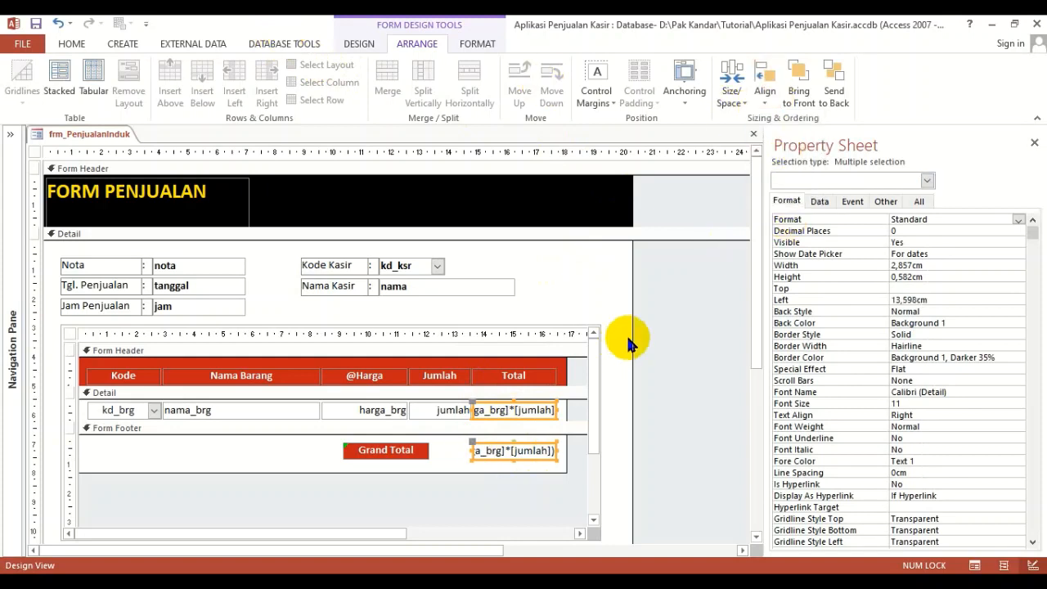
# Widen the Grand Total label to 4,365 cm so it reaches the sum text box.
pyautogui.click(442, 449)
pyautogui.click(423, 453)
pyautogui.moveTo(431, 450); pyautogui.dragTo(472, 450)
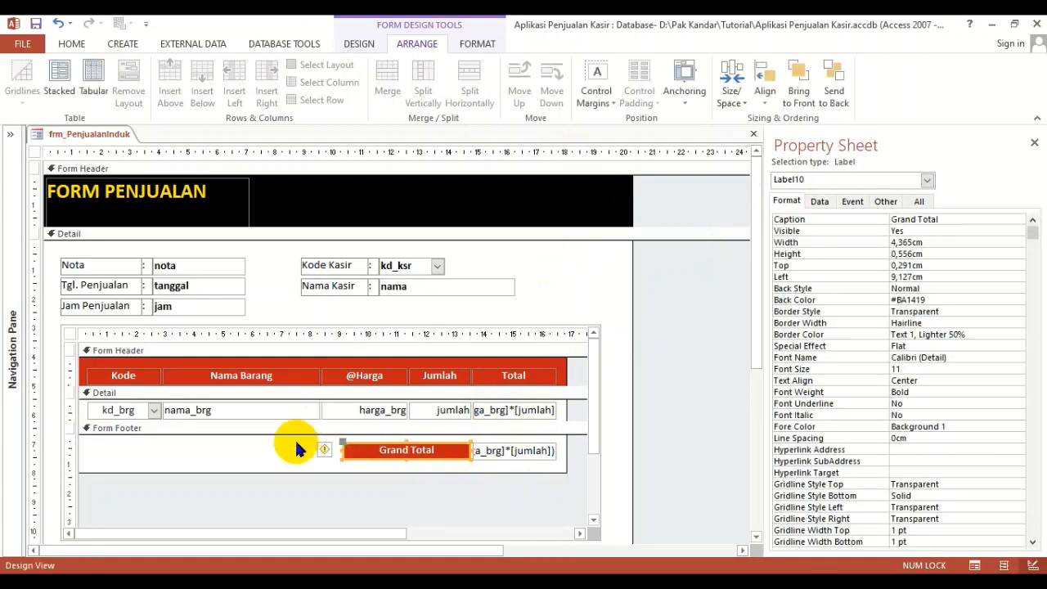
pyautogui.click(277, 449)
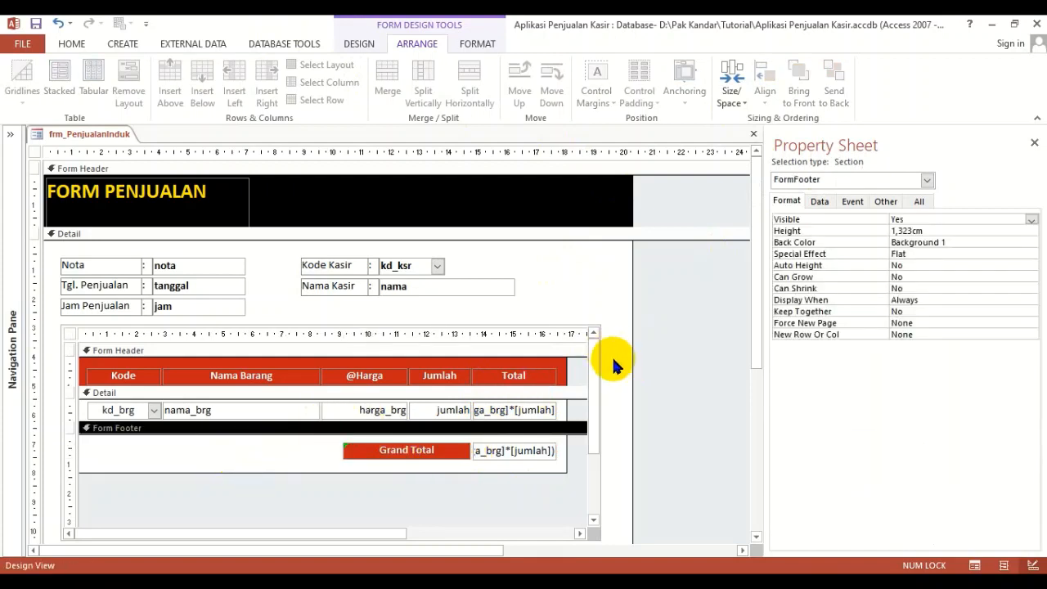
# Narrow the subform control on the main form to 18,005 cm wide.
pyautogui.click(554, 310)
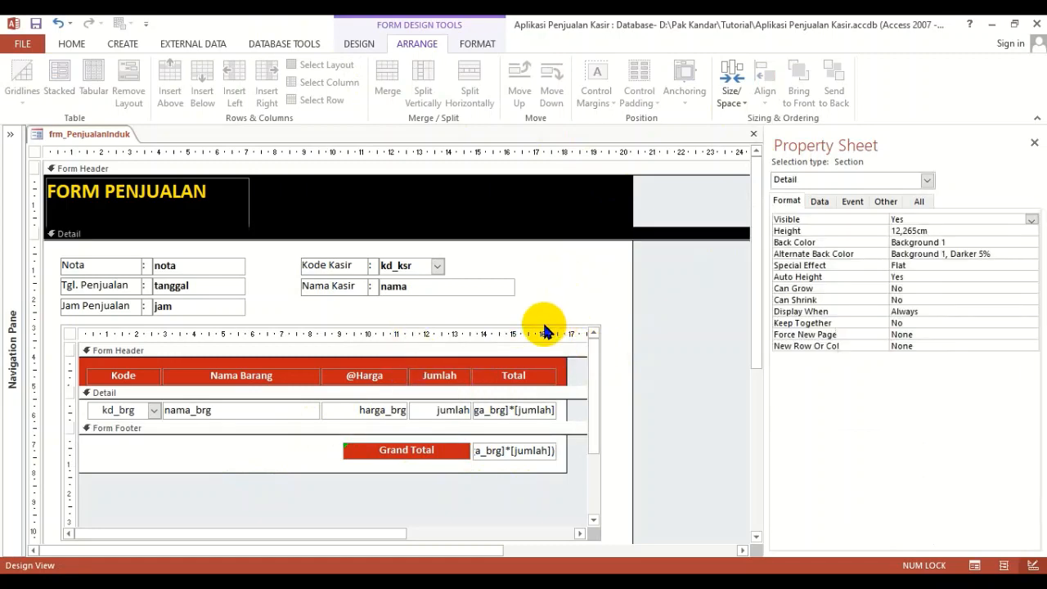
pyautogui.click(603, 383)
pyautogui.moveTo(601, 431); pyautogui.dragTo(581, 429)
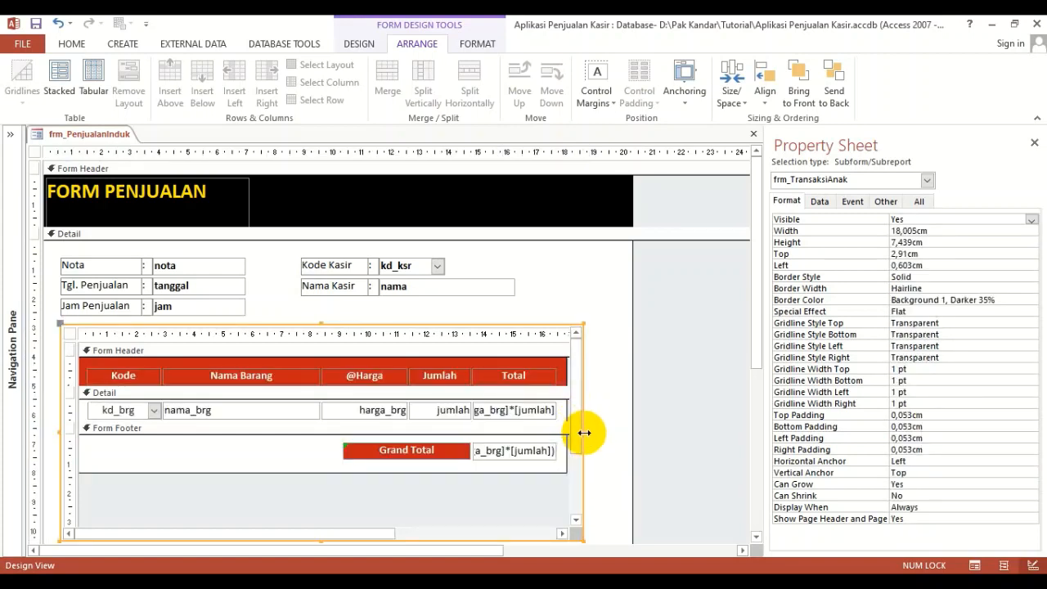
# Narrow the main form to about 19 cm, just beyond the subform's right edge.
pyautogui.moveTo(267, 258); pyautogui.dragTo(452, 304)
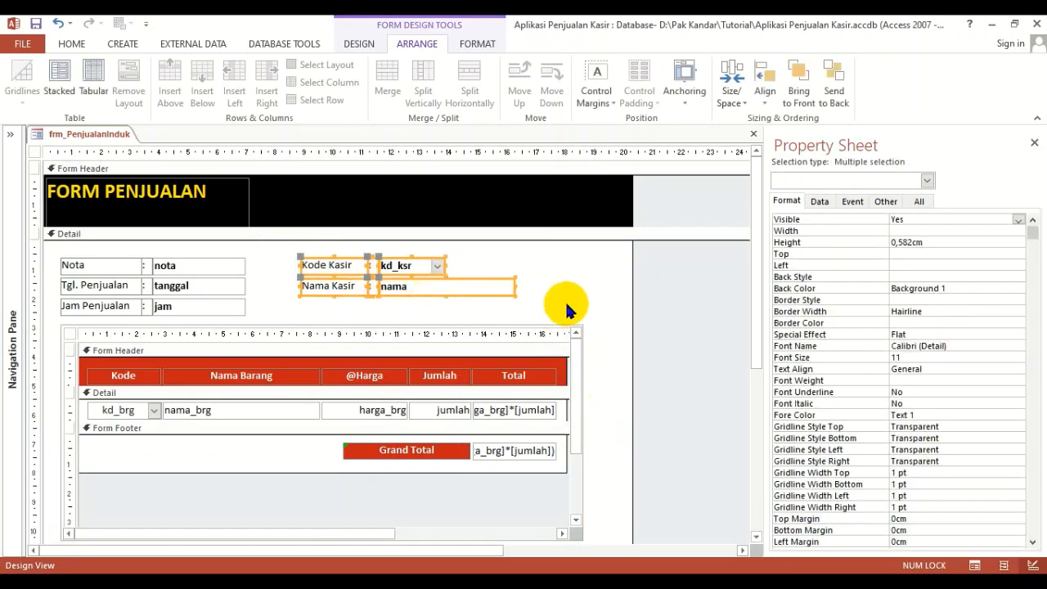
pyautogui.click(605, 293)
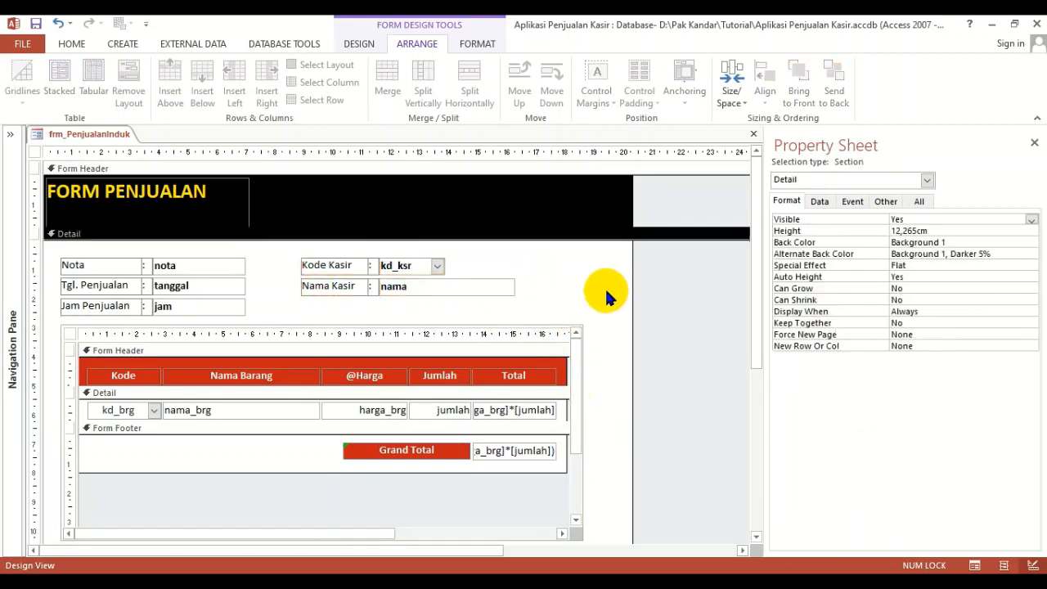
pyautogui.moveTo(632, 281); pyautogui.dragTo(599, 282)
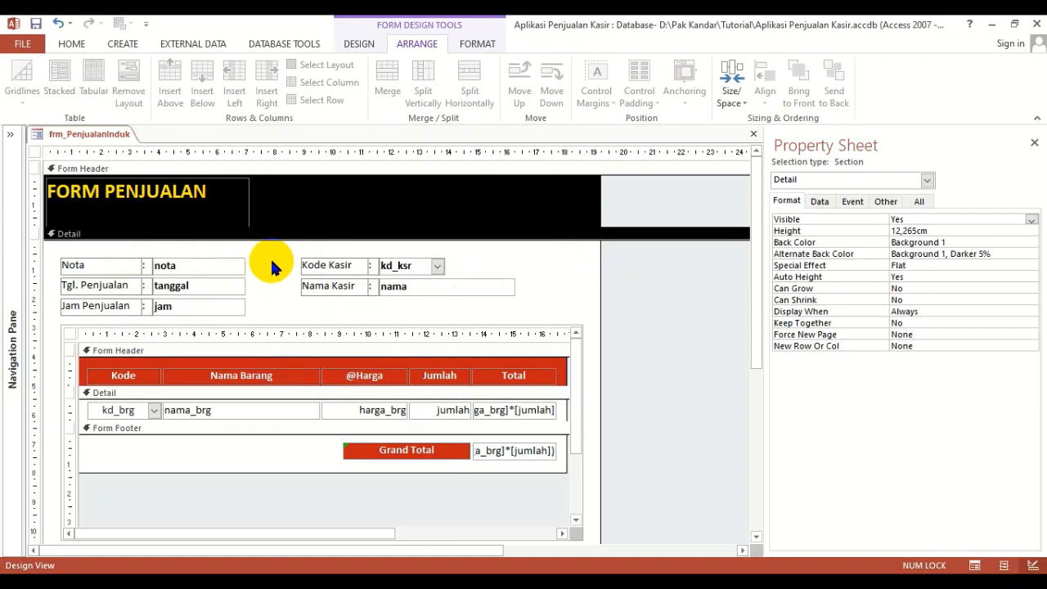
# Move the Kode Kasir and Nama Kasir labels and fields right and slightly down, close to the subform's right edge.
pyautogui.moveTo(267, 256); pyautogui.dragTo(403, 300)
pyautogui.moveTo(348, 269); pyautogui.dragTo(393, 281)
pyautogui.click(311, 278)
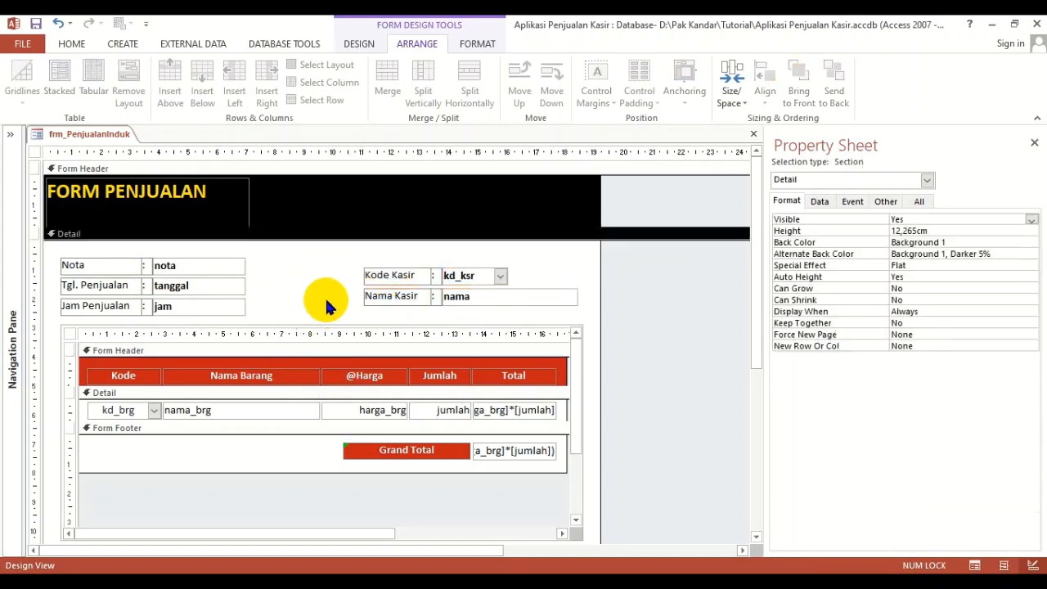
# Widen the FORM PENJUALAN title label to 18,942 cm across the header and center its text.
pyautogui.click(234, 176)
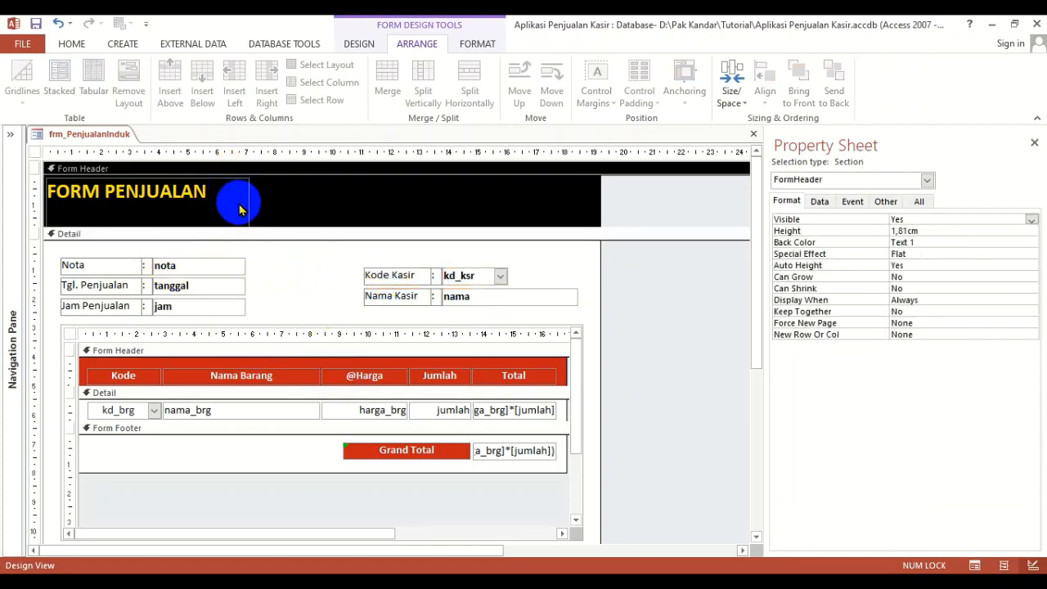
pyautogui.click(232, 204)
pyautogui.moveTo(249, 202); pyautogui.dragTo(597, 210)
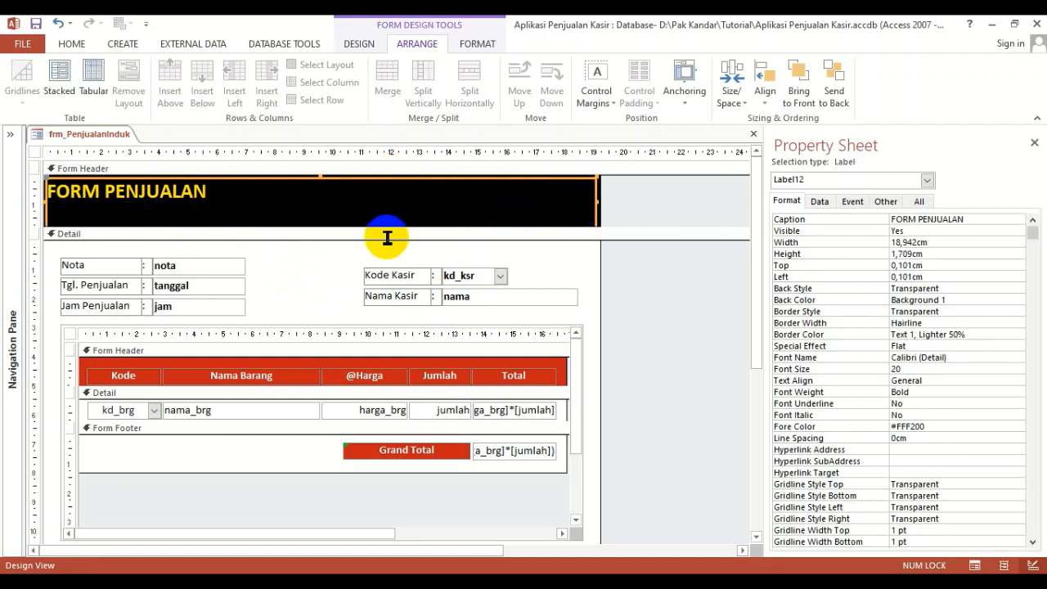
pyautogui.click(73, 41)
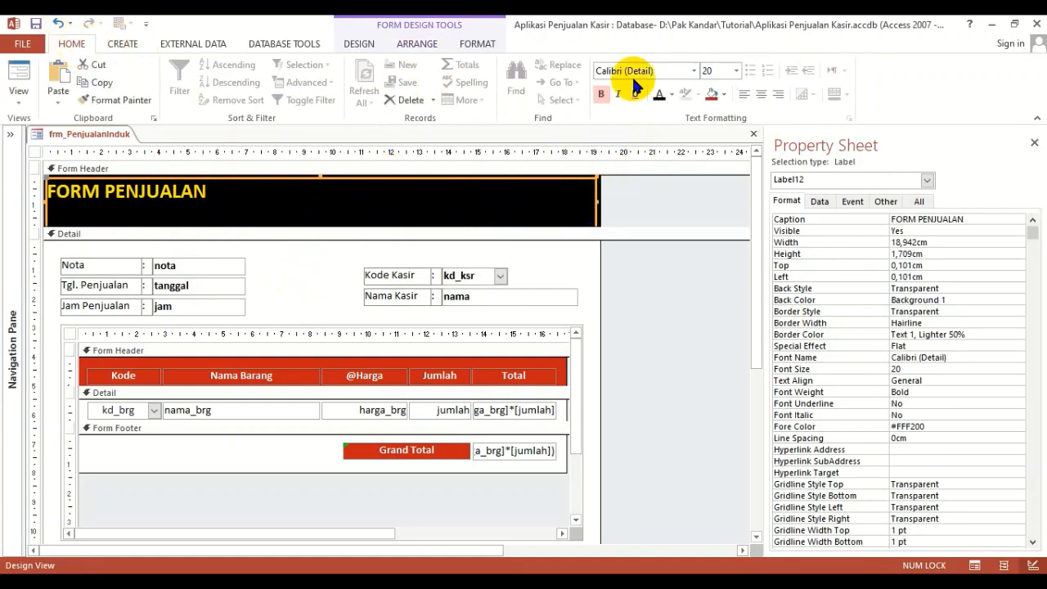
pyautogui.click(760, 94)
# Make the main form's header taller and lower the title label's top edge to 0,683 cm, leaving it 1,127 cm high.
pyautogui.moveTo(310, 228); pyautogui.dragTo(310, 241)
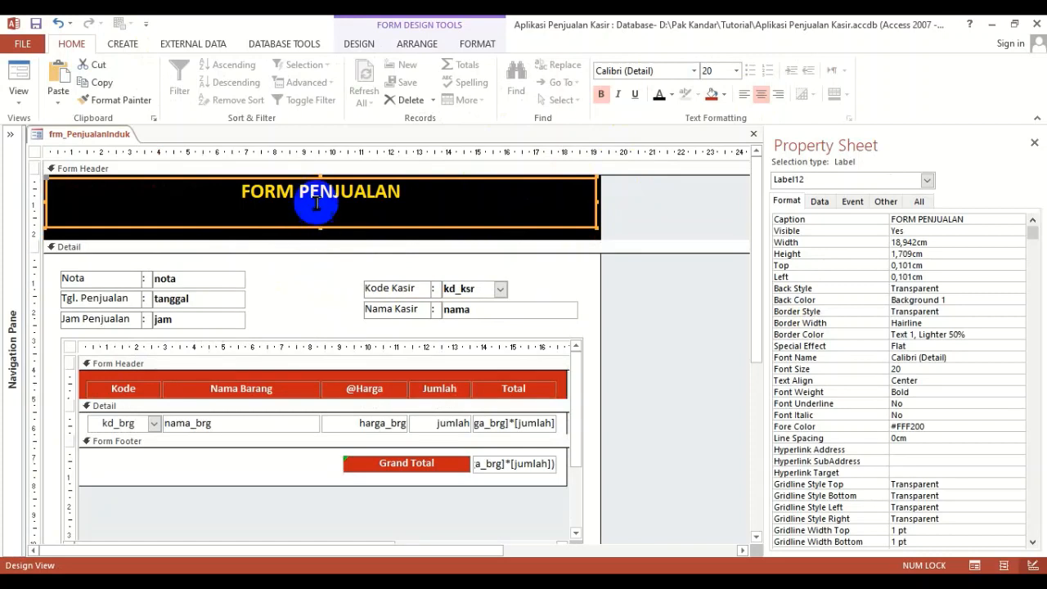
pyautogui.click(320, 187)
pyautogui.click(318, 244)
pyautogui.click(319, 193)
pyautogui.moveTo(319, 177); pyautogui.dragTo(319, 194)
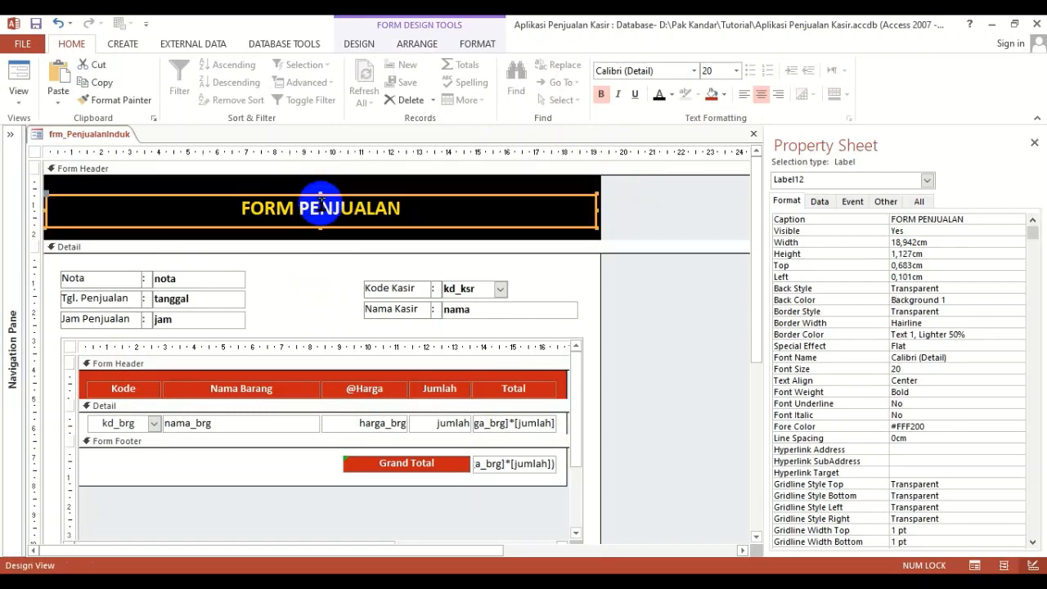
pyautogui.click(318, 281)
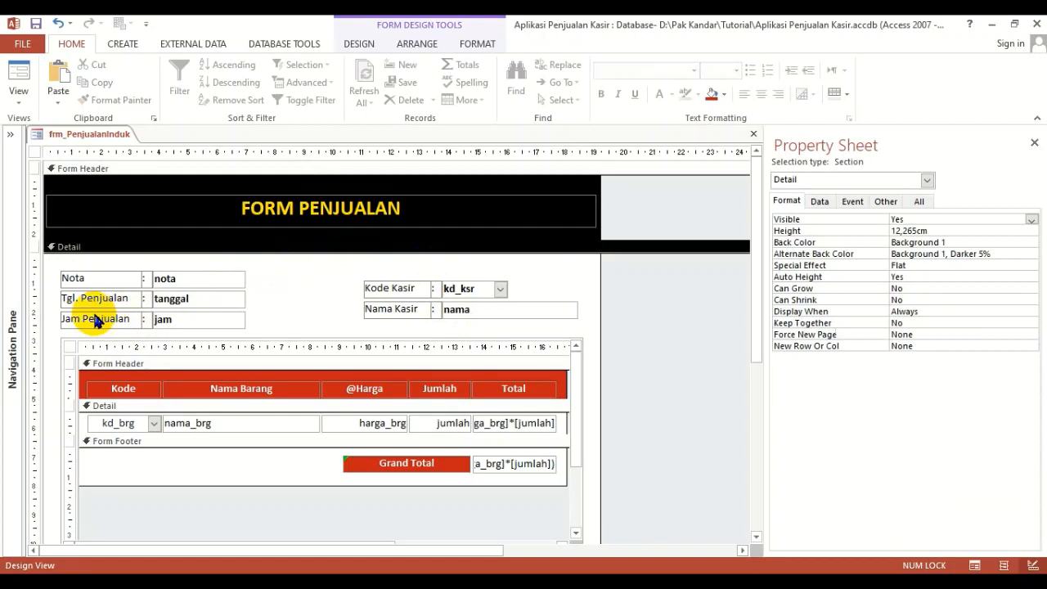
# Close the form, saving the changes to frm_PenjualanAnak and frm_PenjualanInduk, and show the list of database objects.
pyautogui.click(144, 243)
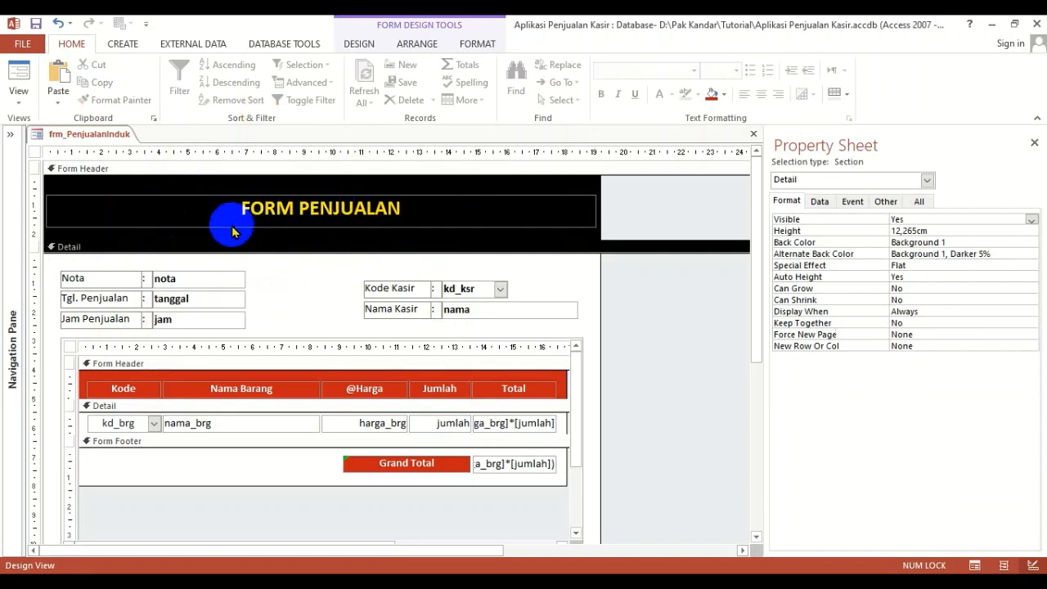
pyautogui.click(754, 135)
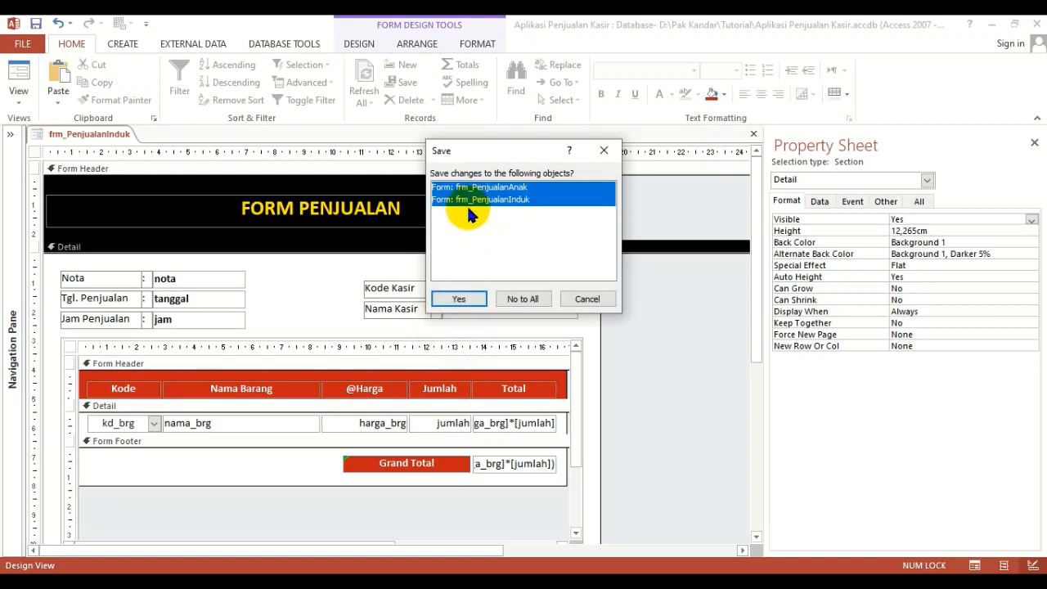
pyautogui.click(459, 299)
pyautogui.click(10, 134)
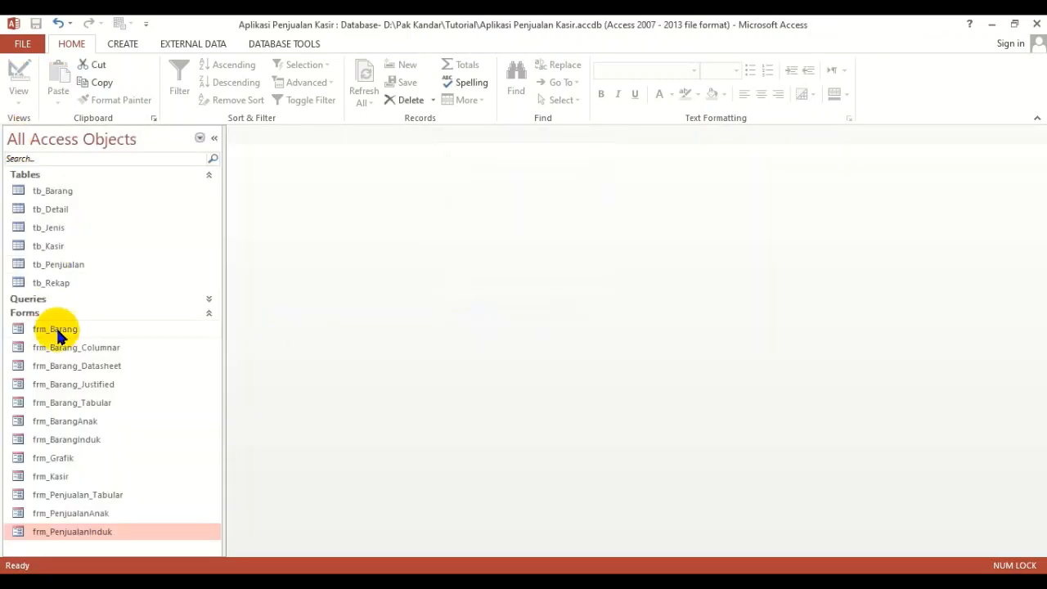
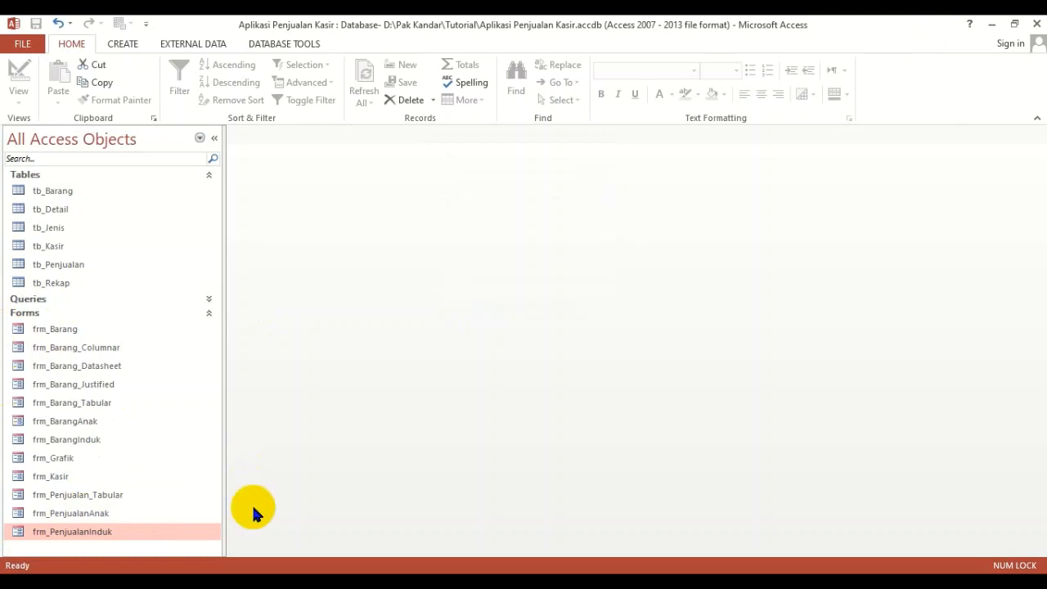
# Open frm_PenjualanAnak to check its item rows and Grand Total footer, and close it again.
pyautogui.click(115, 515)
pyautogui.doubleClick(119, 516)
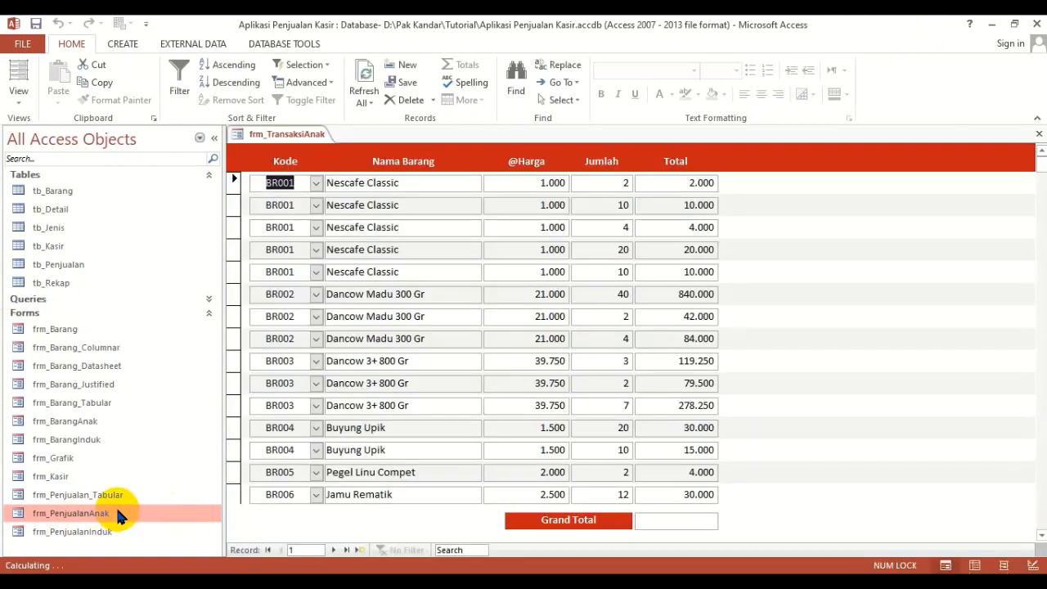
pyautogui.click(110, 494)
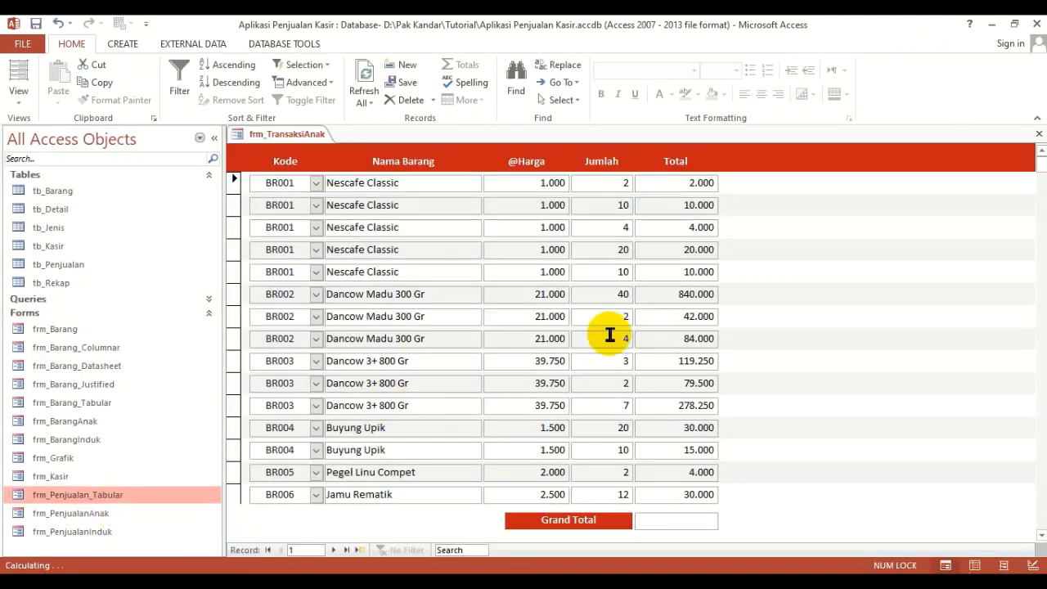
pyautogui.click(1040, 133)
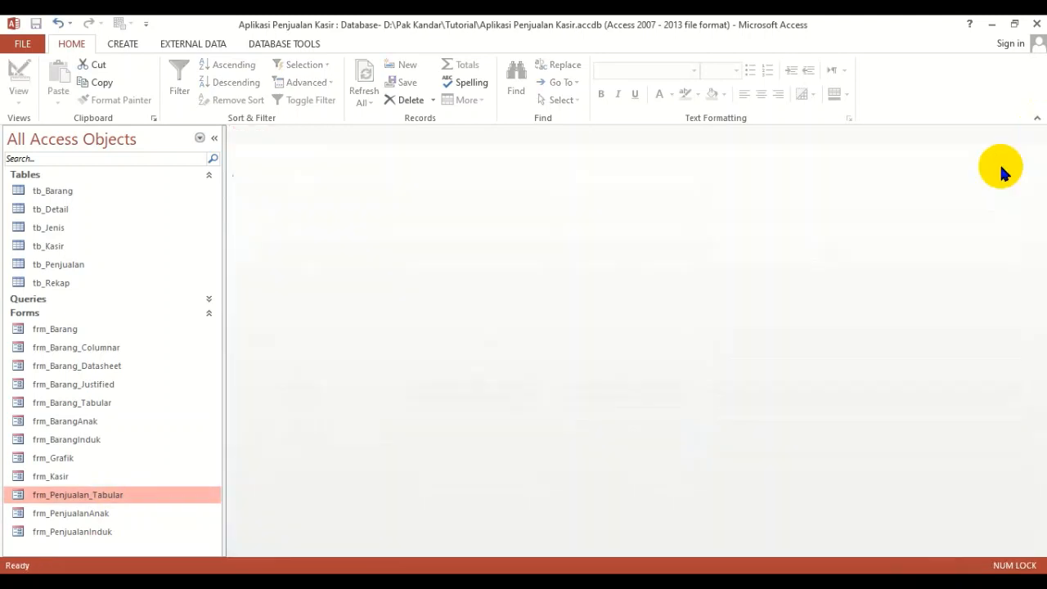
# Open frm_PenjualanInduk and switch it to Design View.
pyautogui.doubleClick(88, 531)
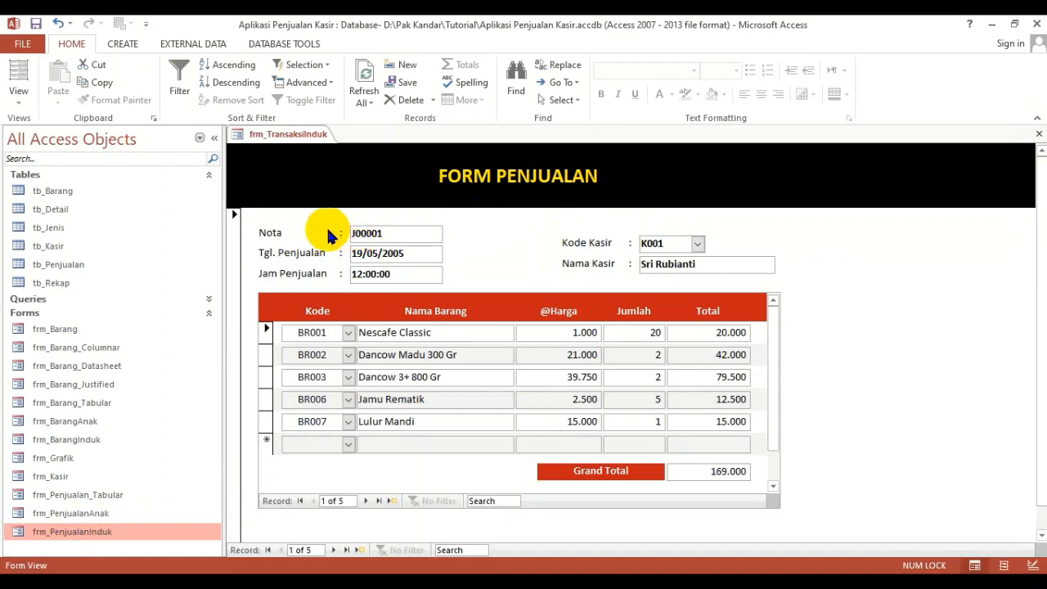
pyautogui.click(18, 90)
pyautogui.click(29, 194)
pyautogui.click(30, 208)
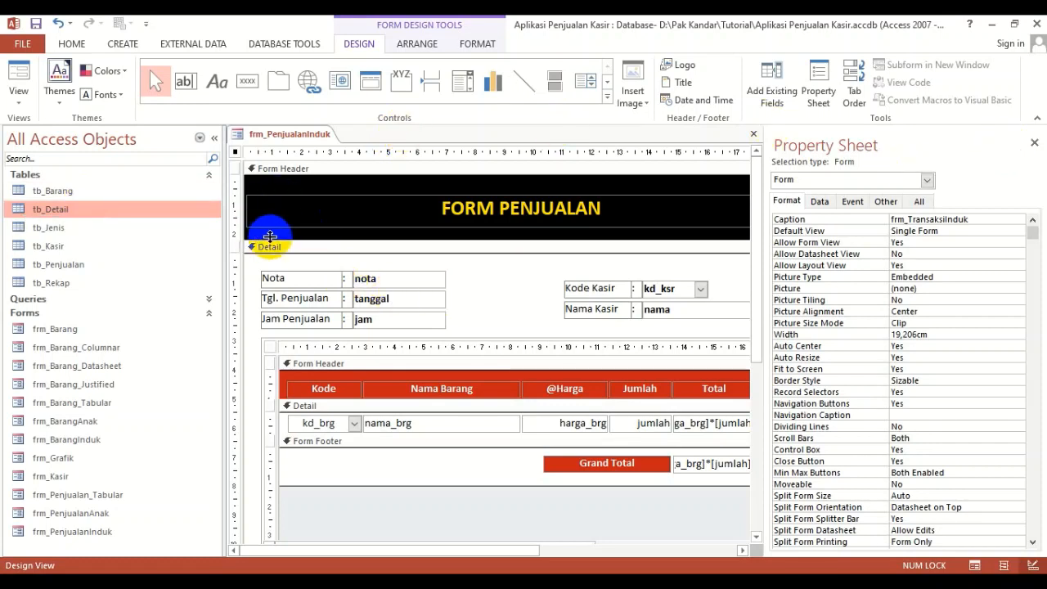
# Look over the properties of the title label and the subform, and select the main form's Caption property.
pyautogui.click(235, 156)
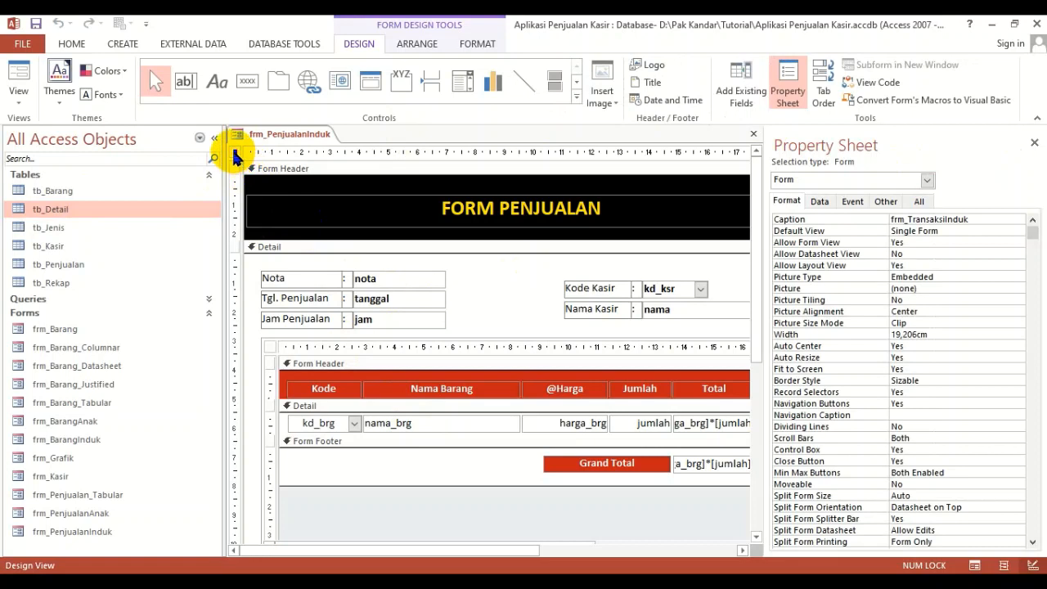
pyautogui.click(586, 216)
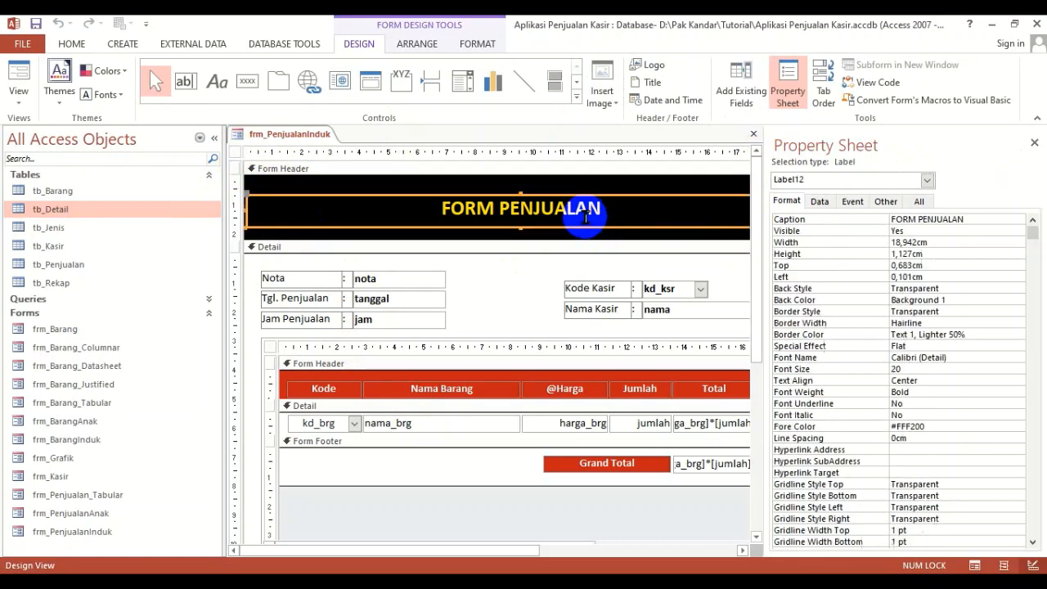
pyautogui.click(625, 395)
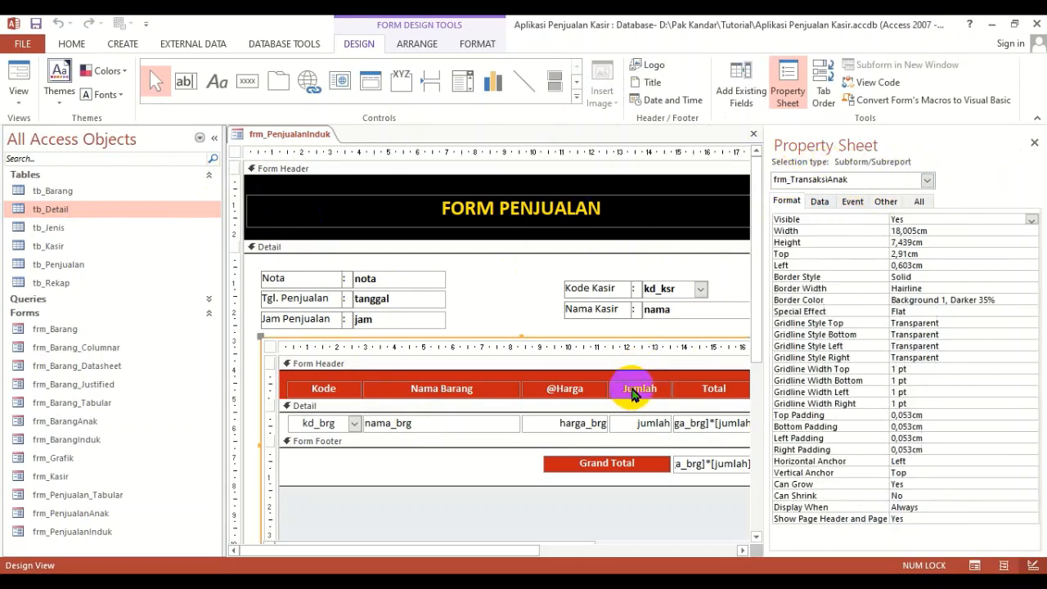
pyautogui.click(235, 155)
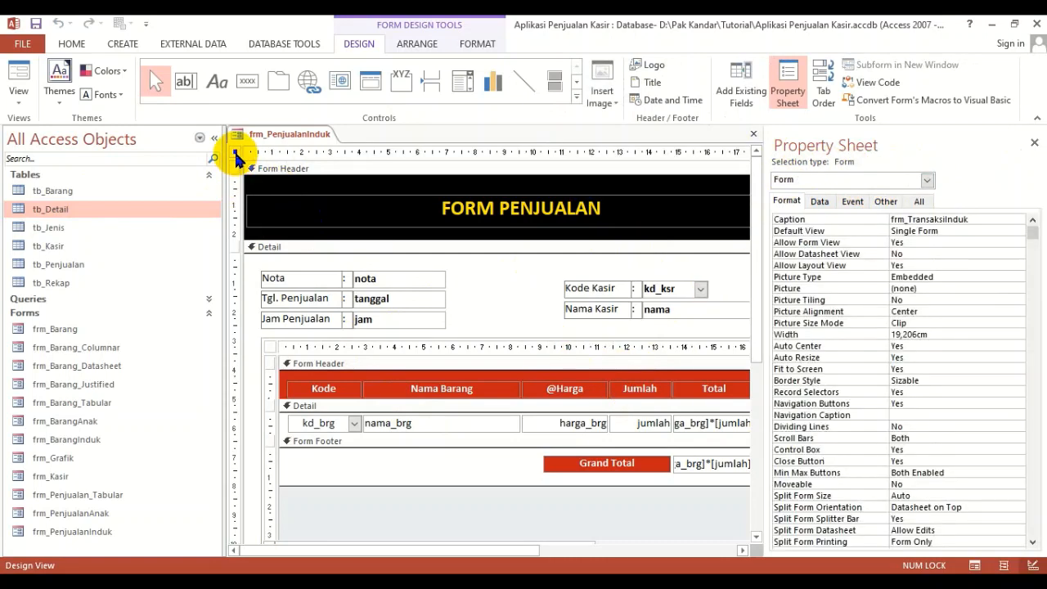
pyautogui.click(827, 219)
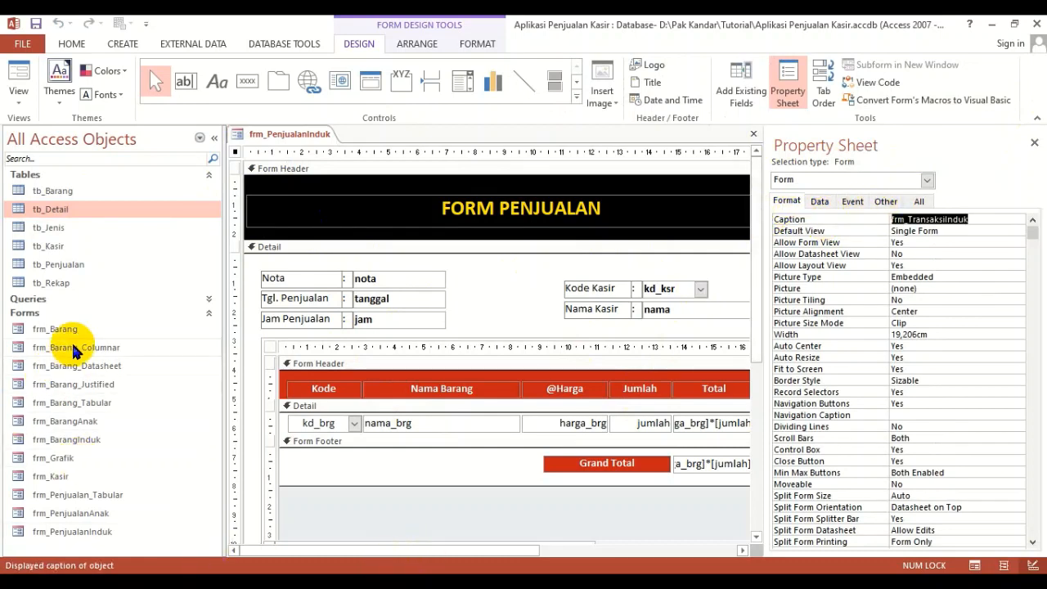
# Preview frm_Penjualan_Tabular, reopen it in Design View and copy its entire form Caption text.
pyautogui.doubleClick(96, 496)
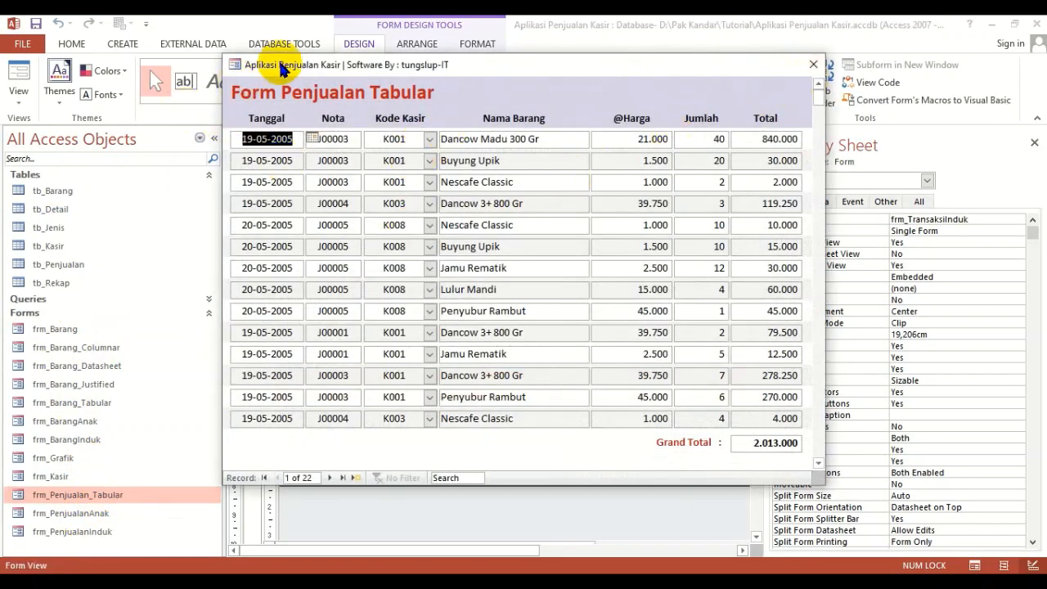
pyautogui.click(814, 63)
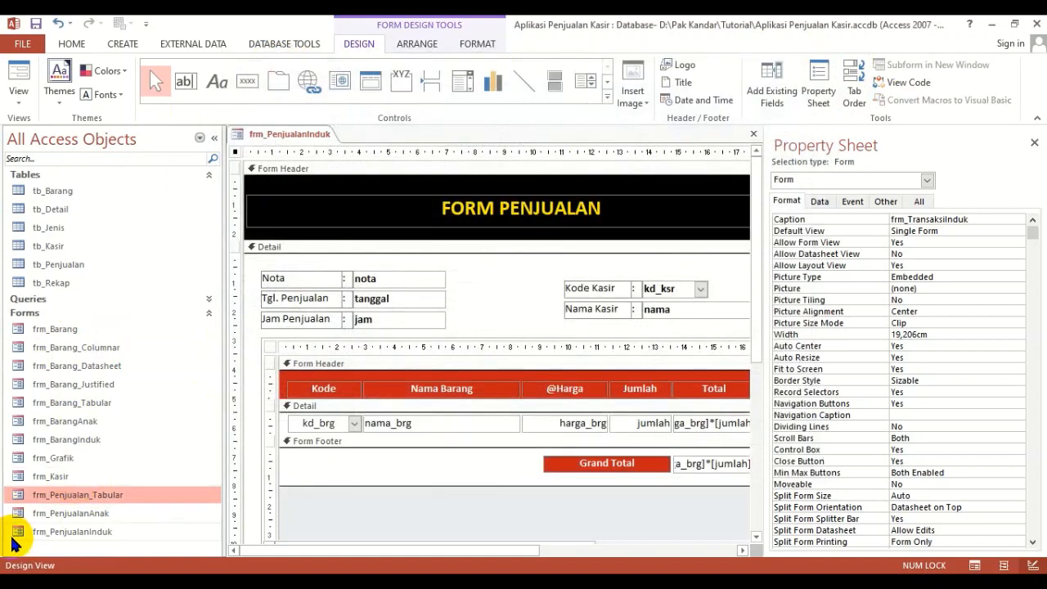
pyautogui.rightClick(77, 504)
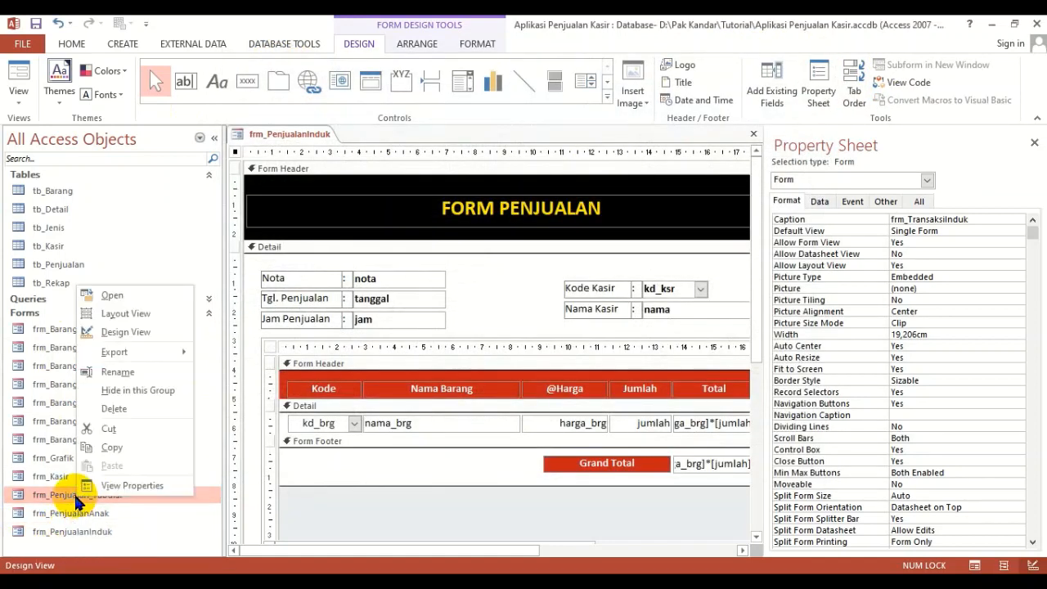
pyautogui.click(115, 332)
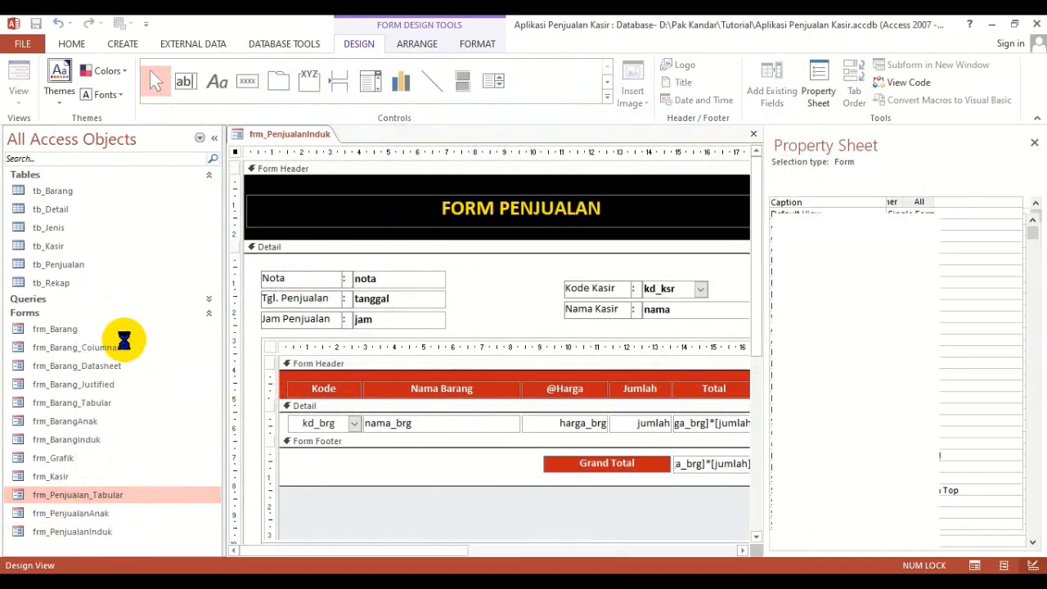
pyautogui.click(892, 219)
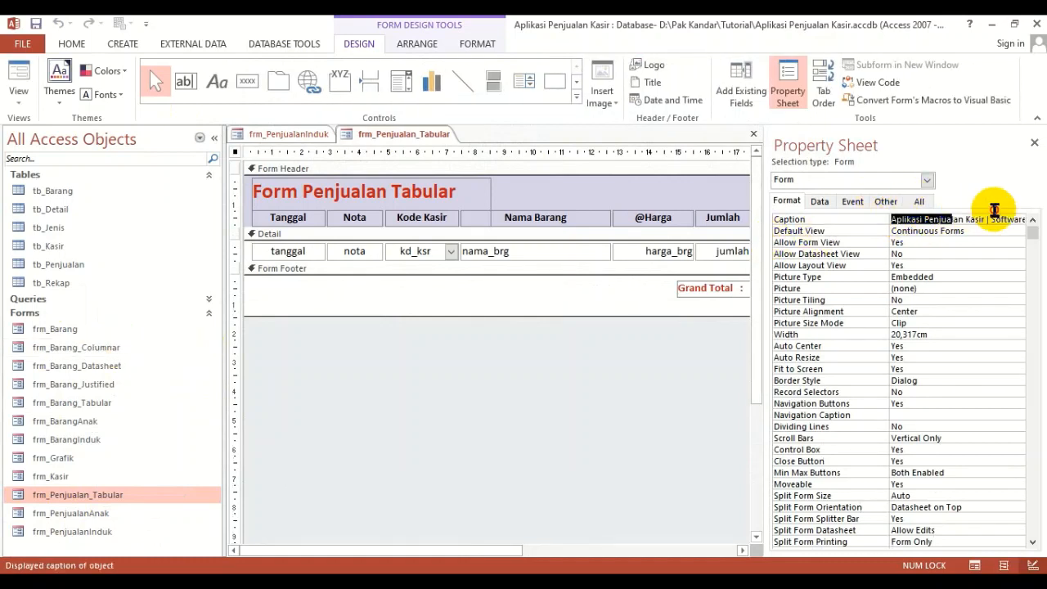
pyautogui.hotkey('shift', 'Right')
pyautogui.hotkey('shift', 'Right')
pyautogui.hotkey('shift', 'Right')
pyautogui.hotkey('shift', 'Right')
pyautogui.hotkey('shift', 'Right')
pyautogui.hotkey('shift', 'Right')
pyautogui.hotkey('shift', 'Right')
pyautogui.hotkey('shift', 'Right')
pyautogui.hotkey('shift', 'Right')
pyautogui.hotkey('shift', 'Right')
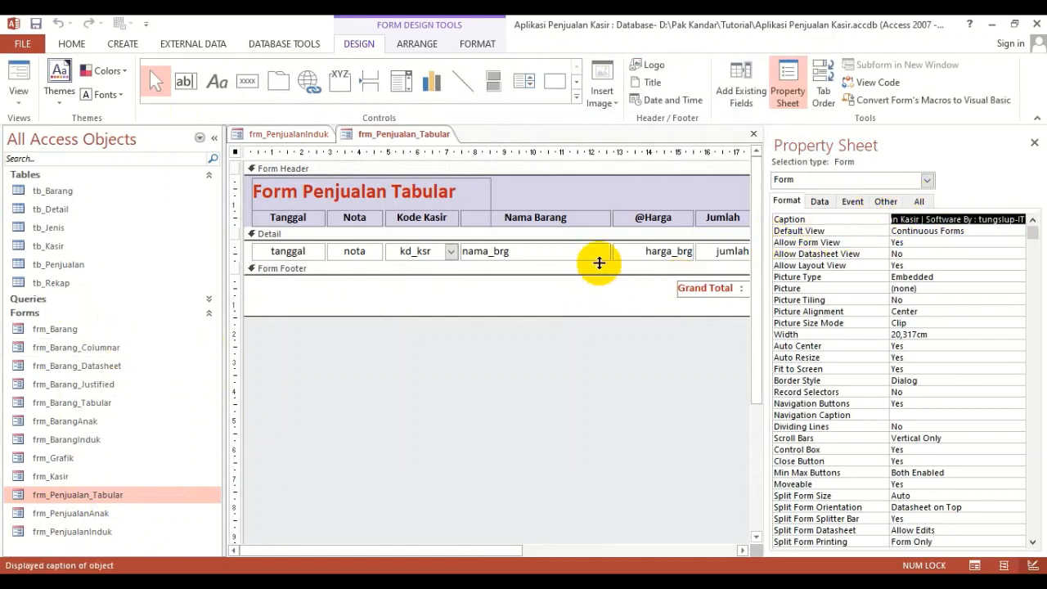
# Close frm_Penjualan_Tabular and paste "Aplikasi Penjualan Kasir | Software By : tungslup-IT" as the Caption of frm_PenjualanInduk.
pyautogui.click(67, 43)
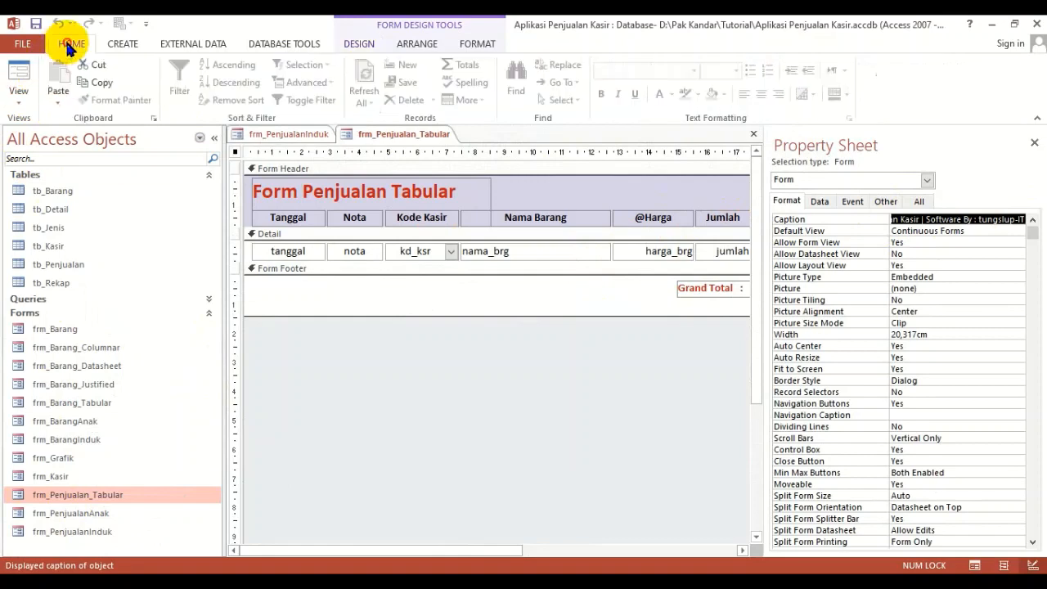
pyautogui.click(753, 133)
pyautogui.click(819, 219)
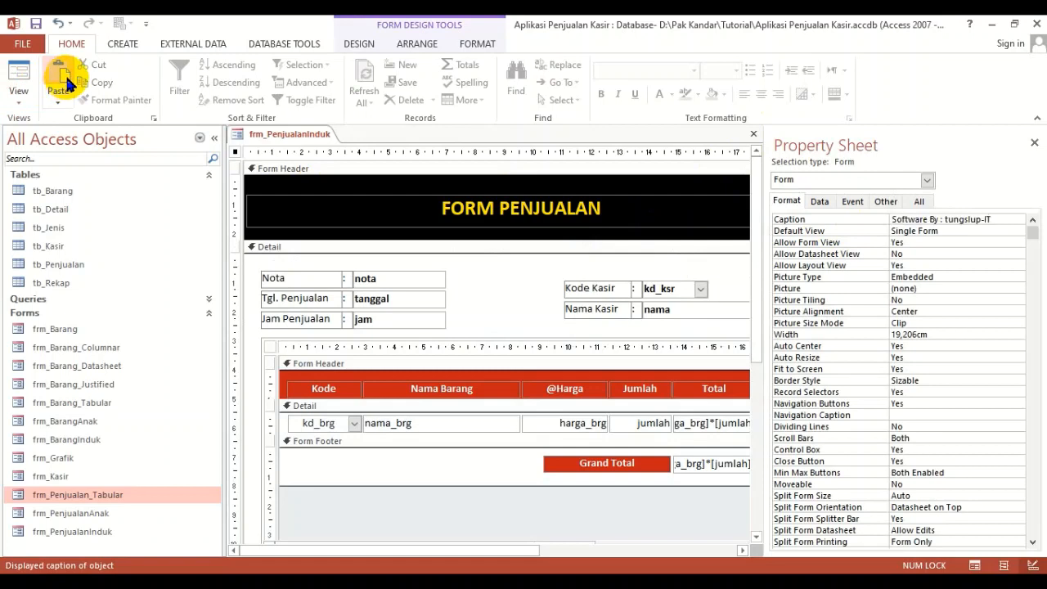
pyautogui.press('Return')
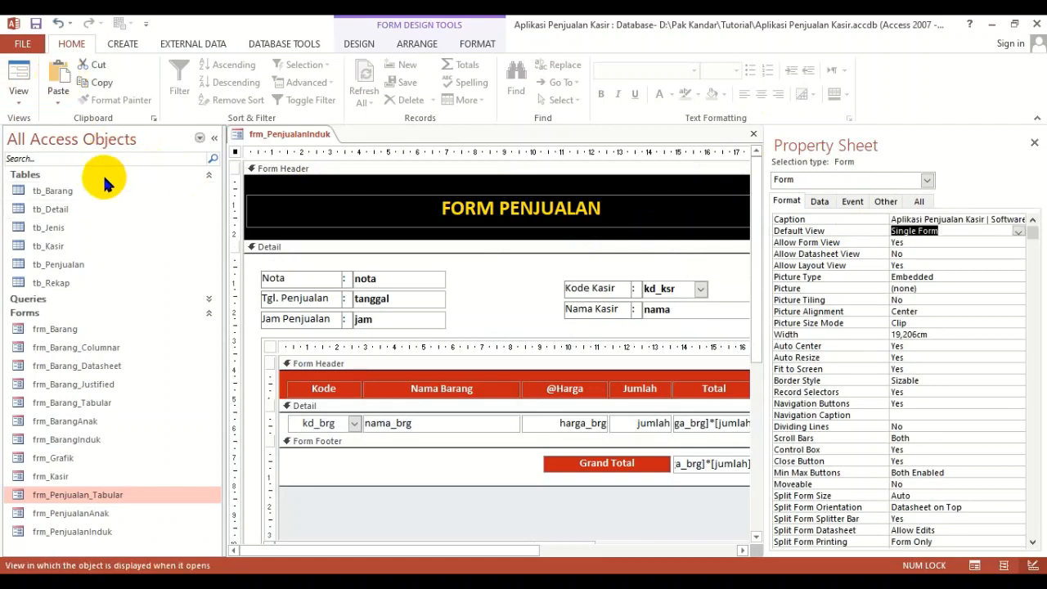
# Set the main form's Pop Up and Modal properties to Yes.
pyautogui.click(886, 200)
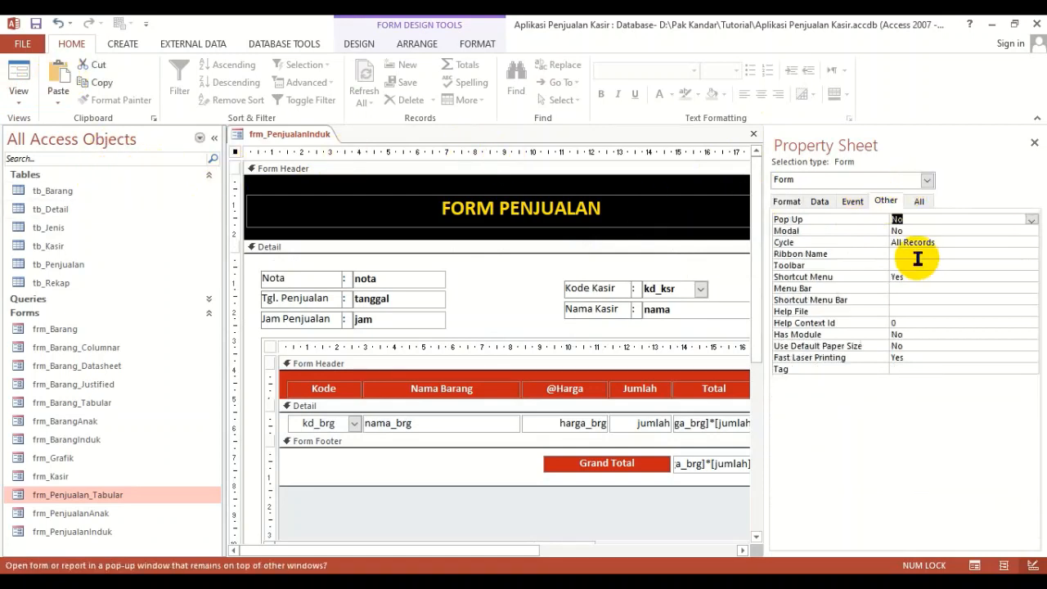
pyautogui.doubleClick(915, 221)
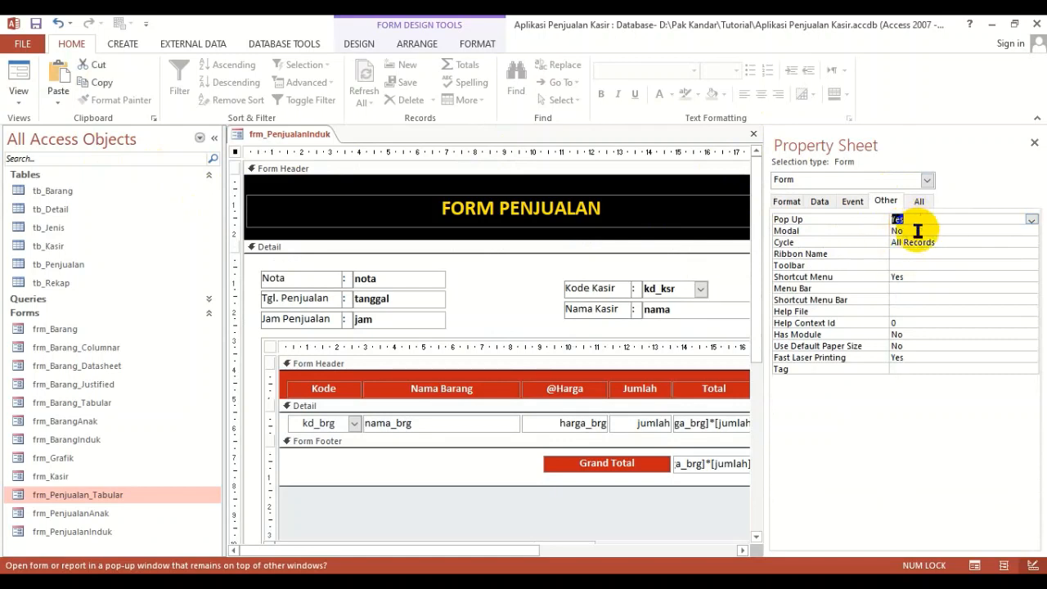
pyautogui.doubleClick(904, 231)
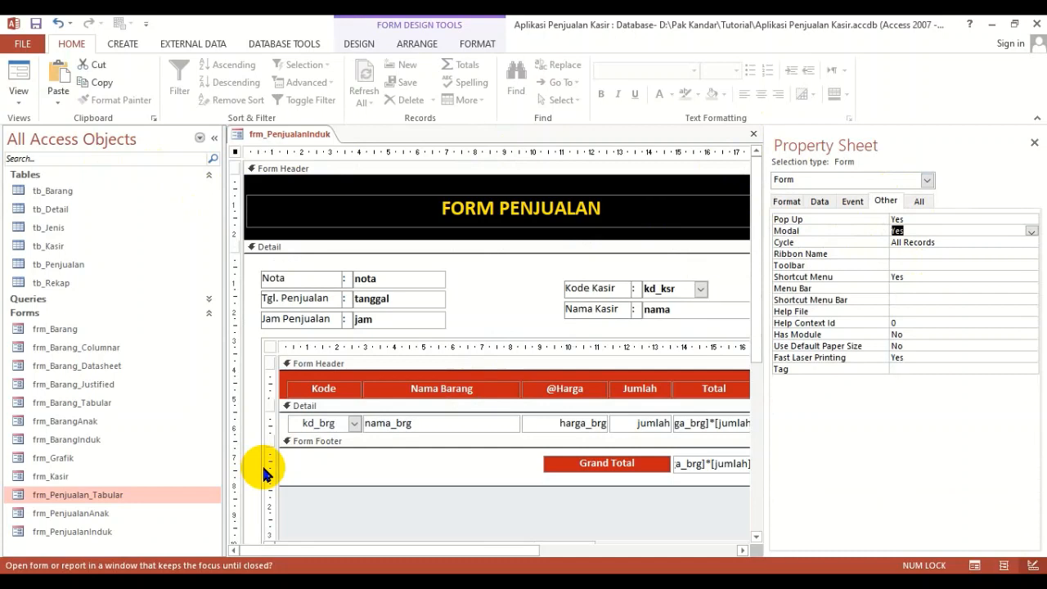
# Check the main form's Auto Center property and set its Border Style to Dialog.
pyautogui.click(785, 207)
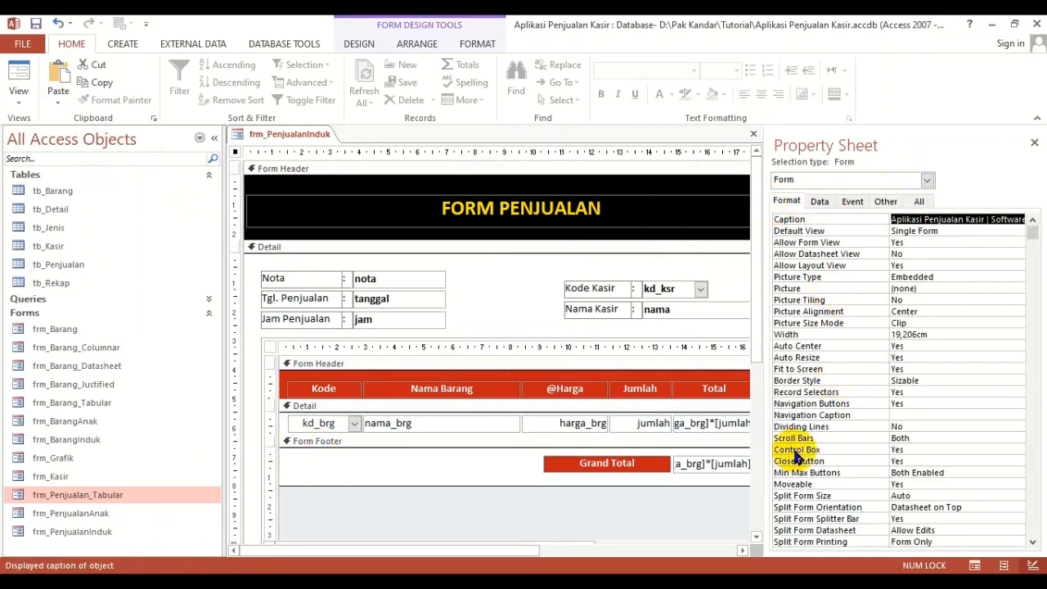
pyautogui.click(916, 347)
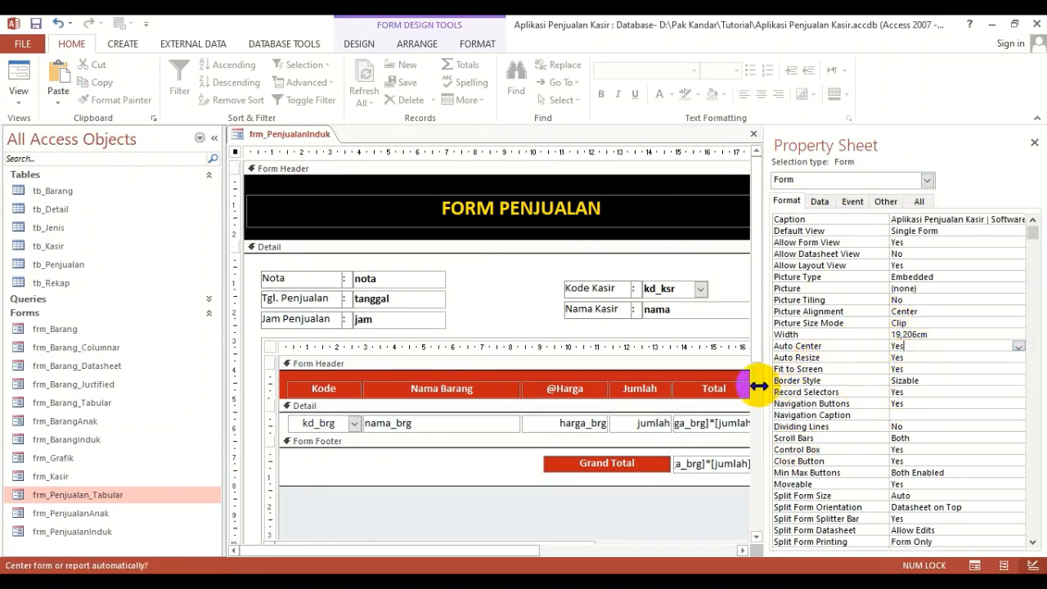
pyautogui.click(987, 380)
pyautogui.click(1018, 381)
pyautogui.click(924, 425)
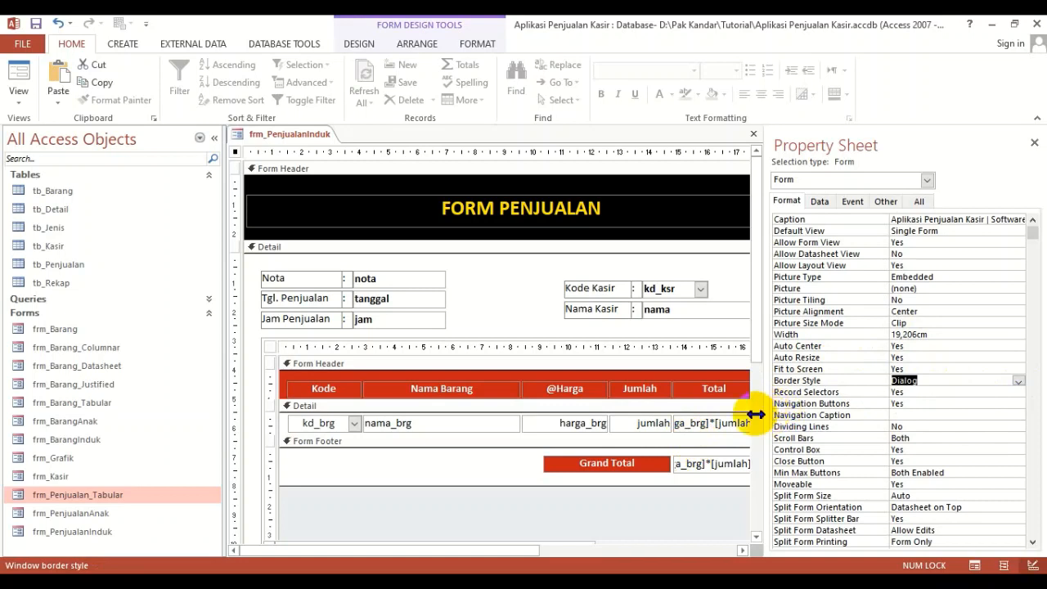
# Set the main form's Record Selectors to No and its Scroll Bars to Neither.
pyautogui.doubleClick(929, 393)
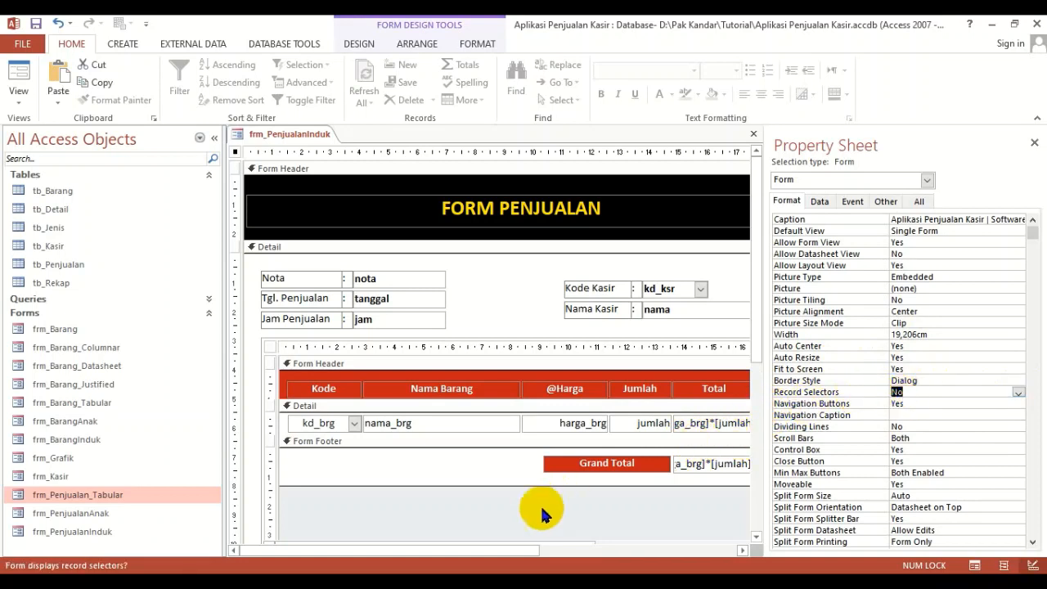
pyautogui.click(642, 393)
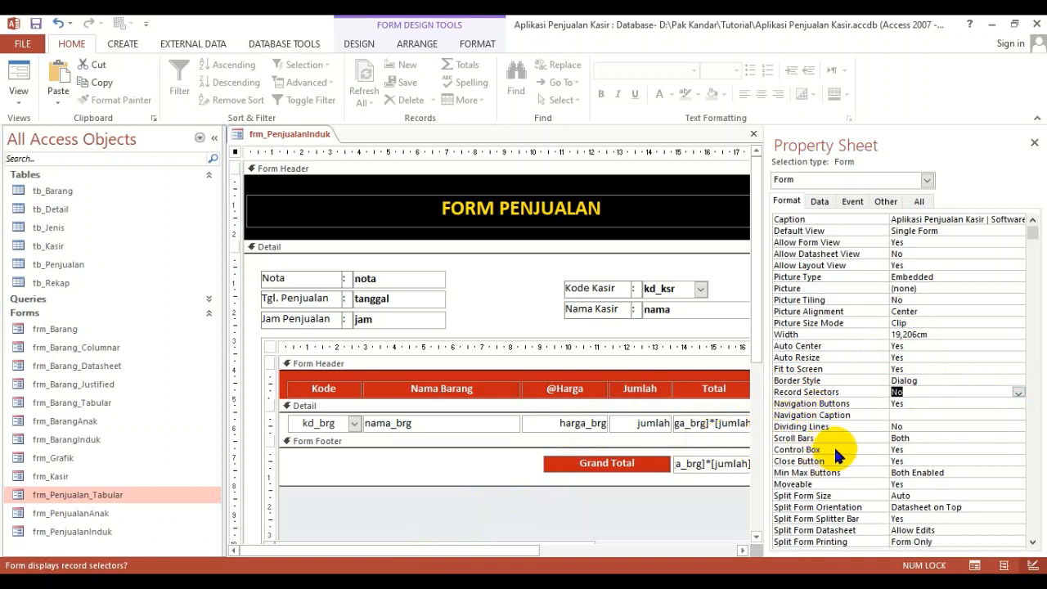
pyautogui.click(927, 437)
pyautogui.click(1019, 439)
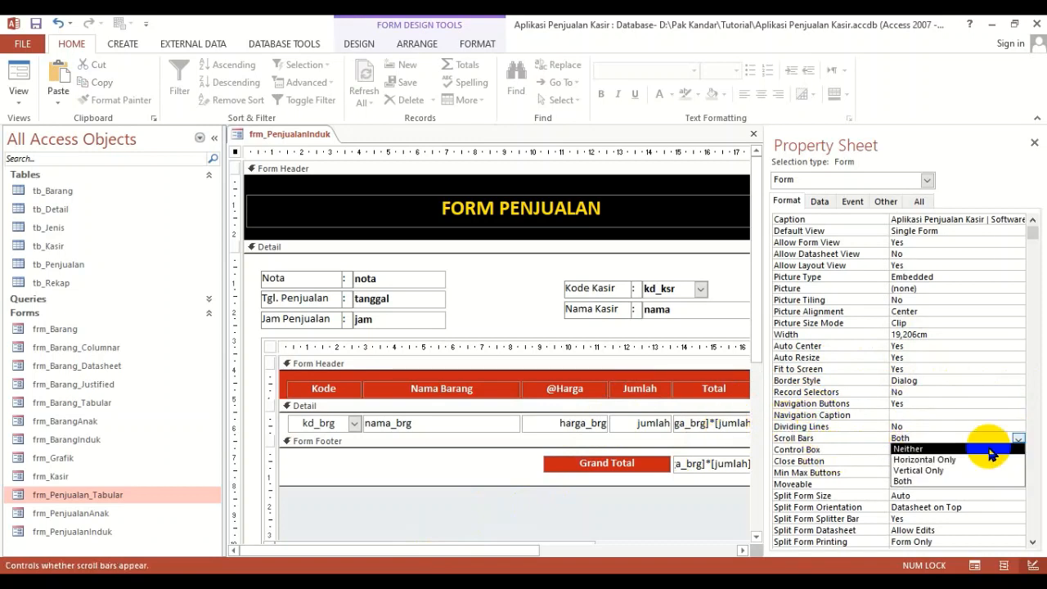
pyautogui.click(928, 450)
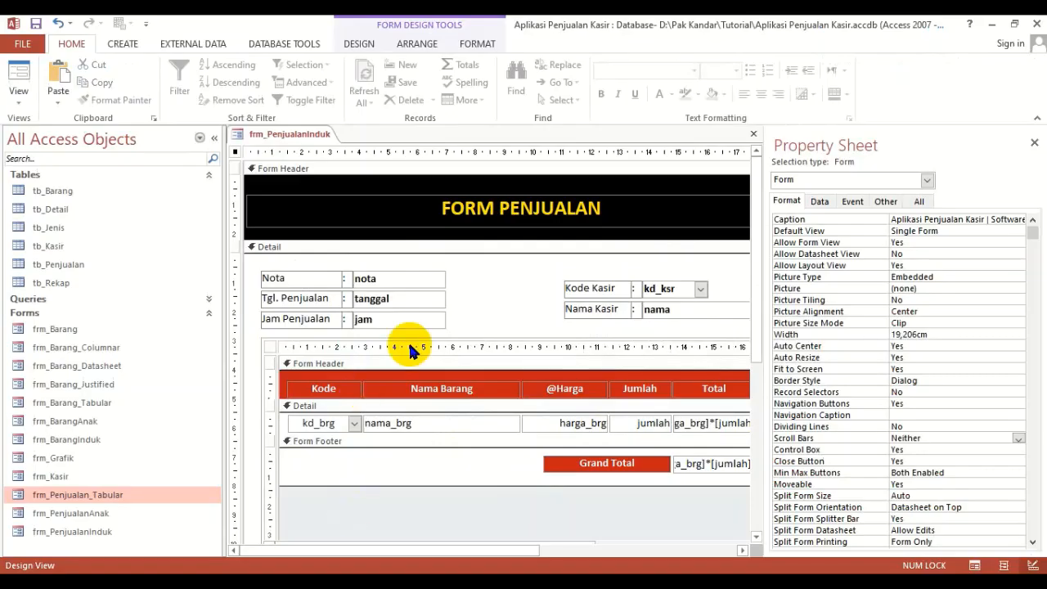
# Close frm_PenjualanInduk with its design changes saved, and reopen it as a pop-up form.
pyautogui.click(753, 139)
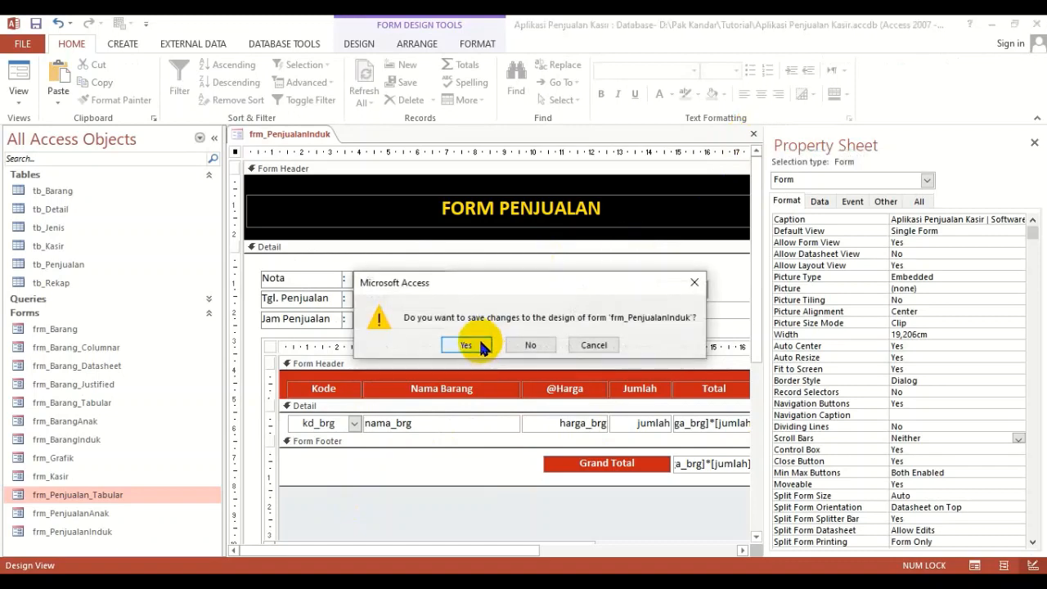
pyautogui.click(476, 346)
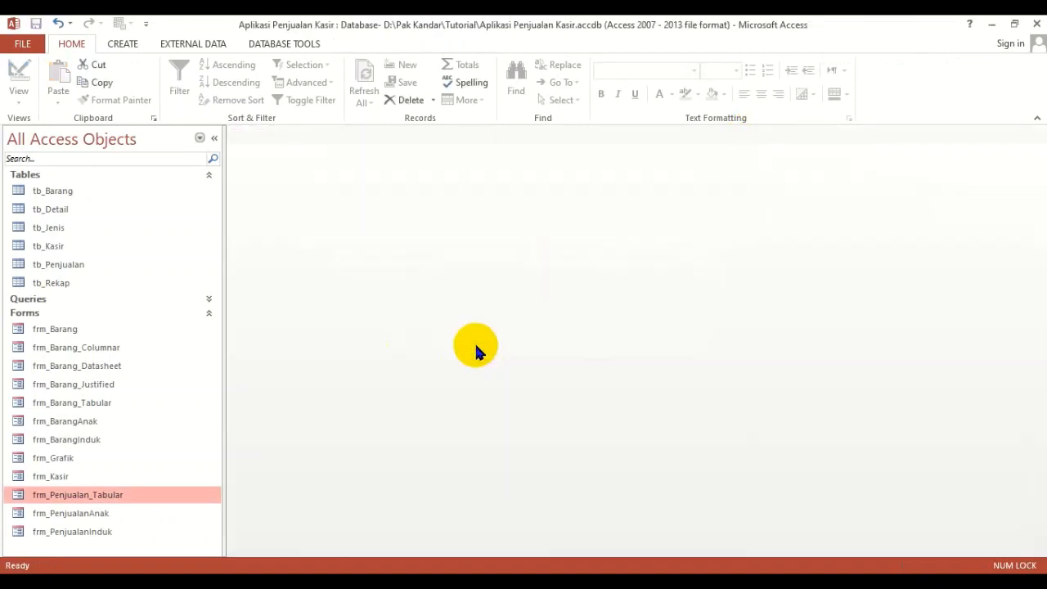
pyautogui.doubleClick(99, 531)
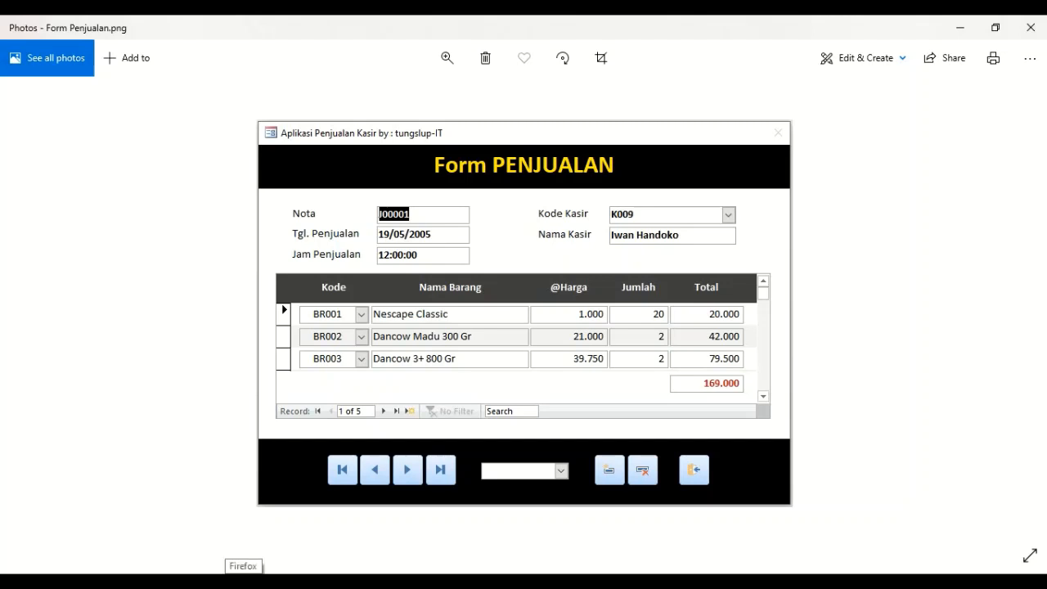
# Compare the open FORM PENJUALAN with the reference picture Form Penjualan.png in Photos, and return to Access.
pyautogui.click(348, 583)
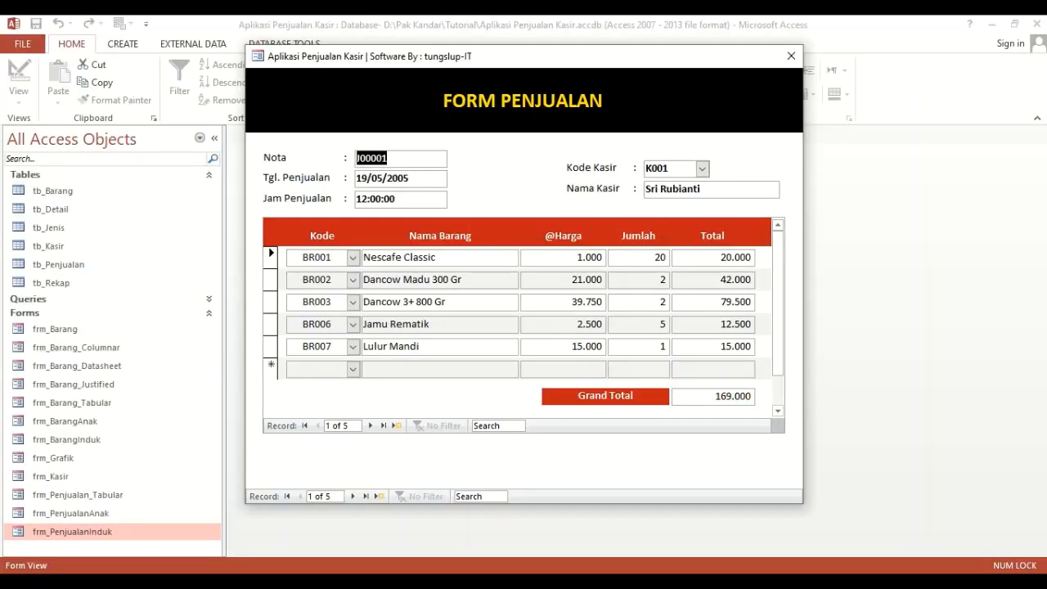
pyautogui.click(393, 583)
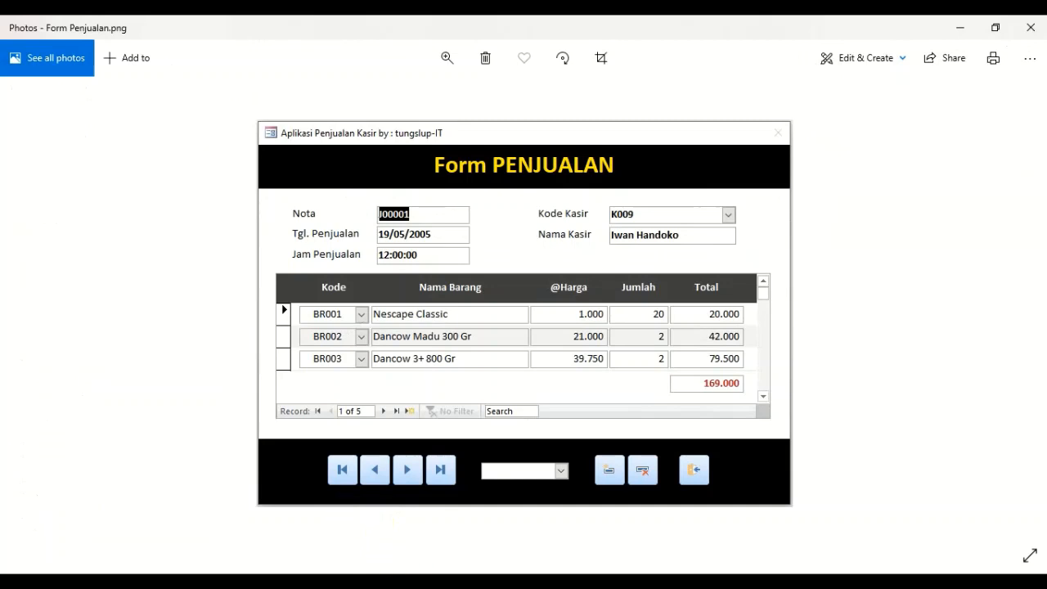
pyautogui.click(347, 583)
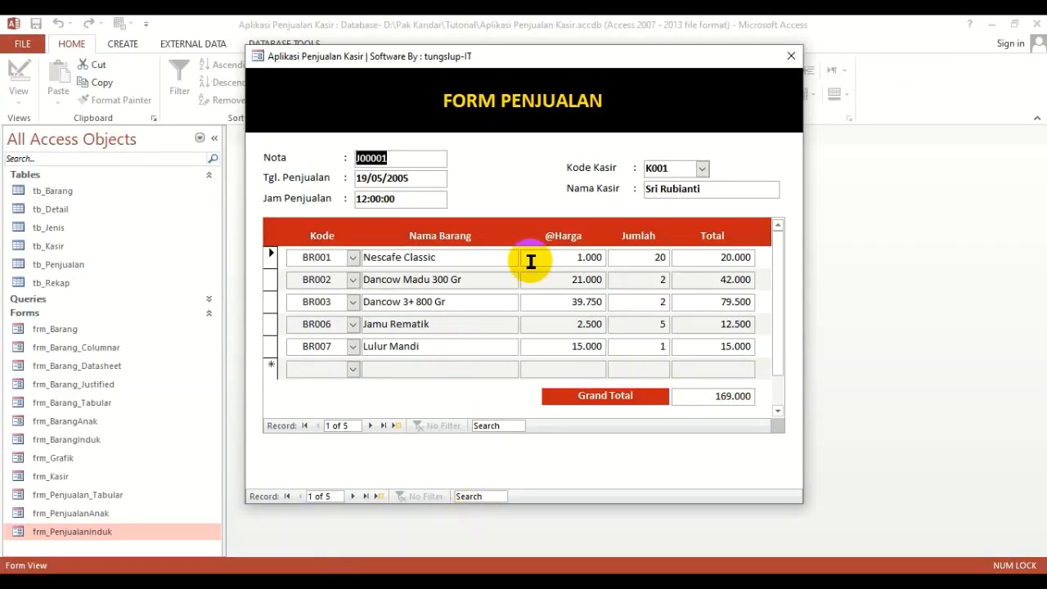
# In Design View, set the main form's Navigation Buttons to No and its Close Button to No.
pyautogui.rightClick(671, 130)
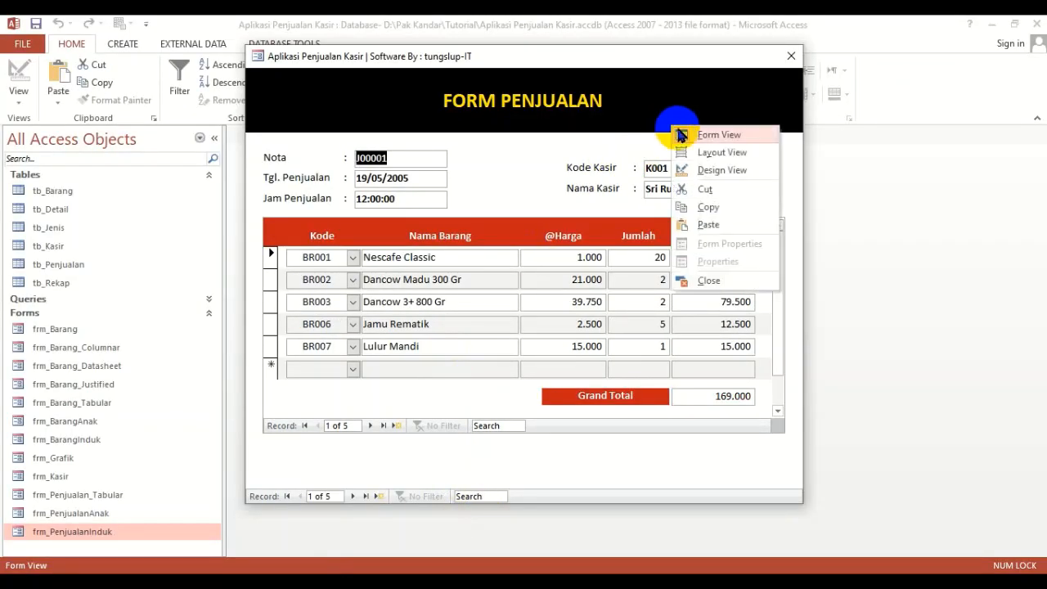
pyautogui.click(716, 169)
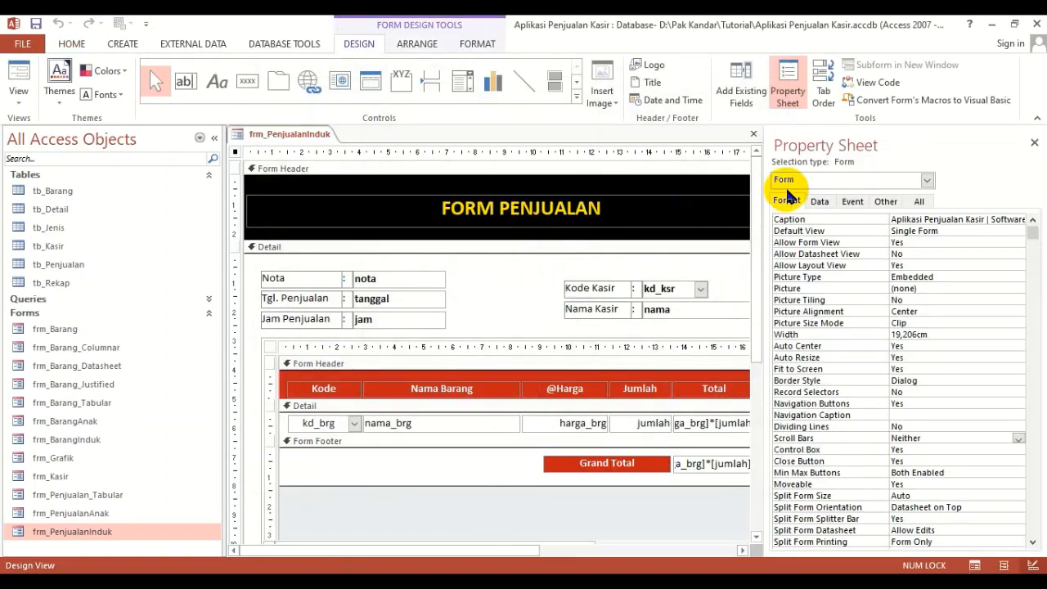
pyautogui.scroll(-1, 417, 221)
pyautogui.scroll(1, 360, 219)
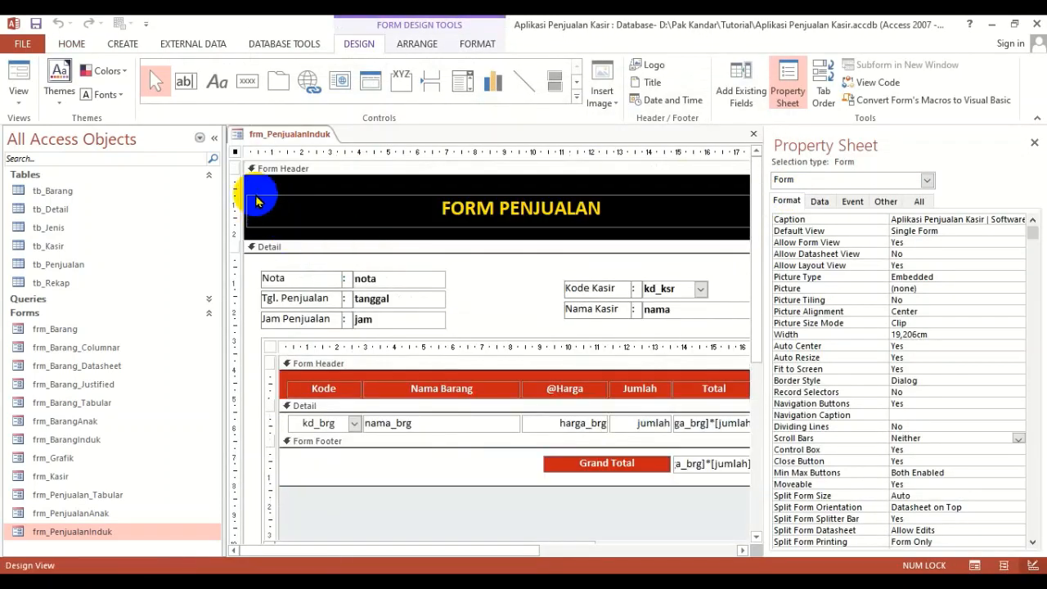
pyautogui.click(851, 404)
pyautogui.doubleClick(908, 404)
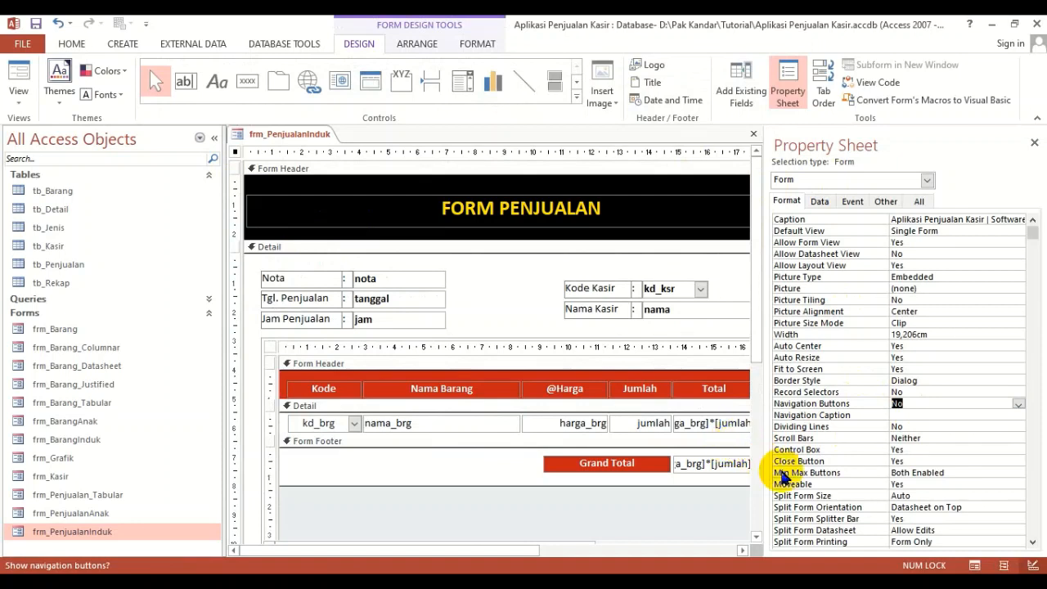
pyautogui.click(840, 462)
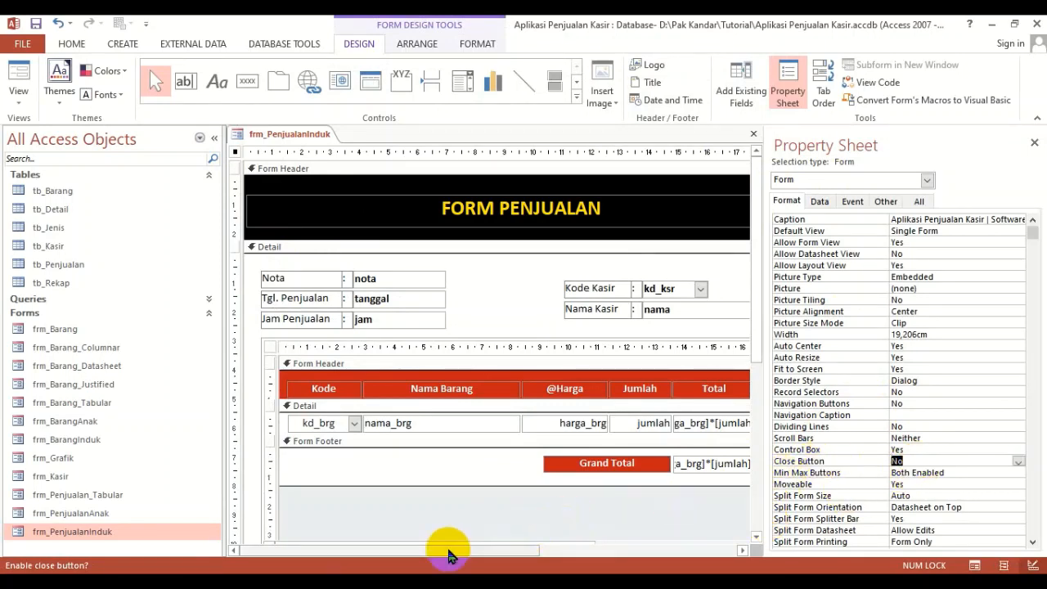
pyautogui.click(430, 583)
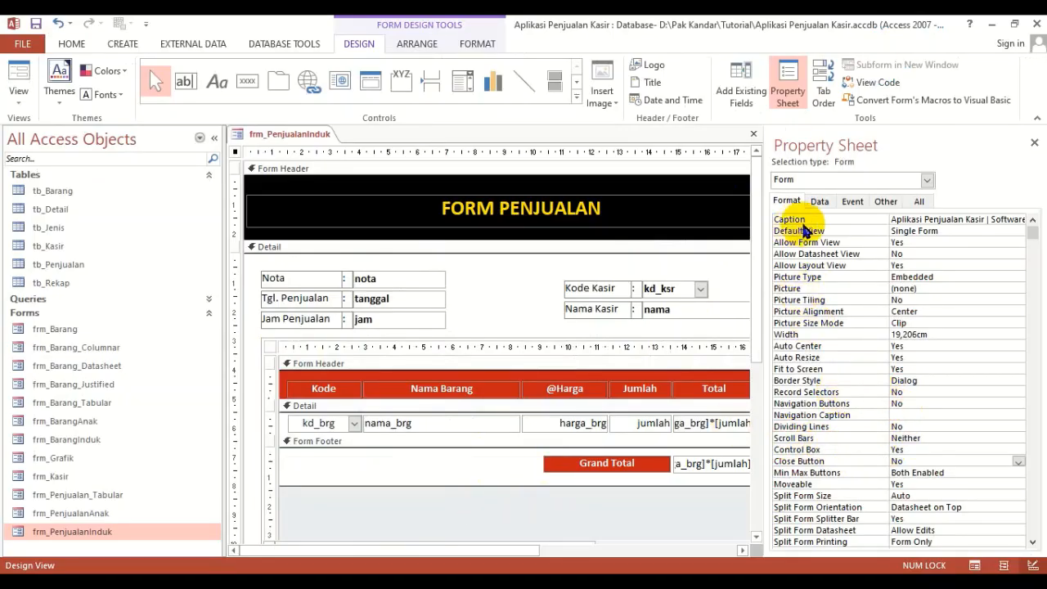
# Close the property sheet and frm_PenjualanInduk with its design changes saved, and reopen the form.
pyautogui.click(1033, 145)
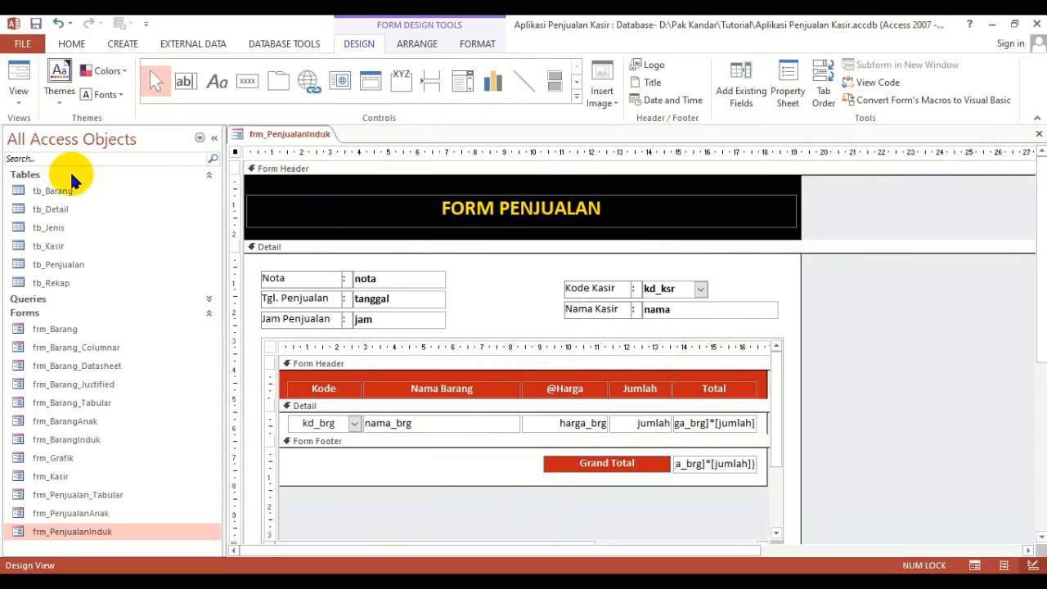
pyautogui.click(1038, 139)
pyautogui.click(472, 347)
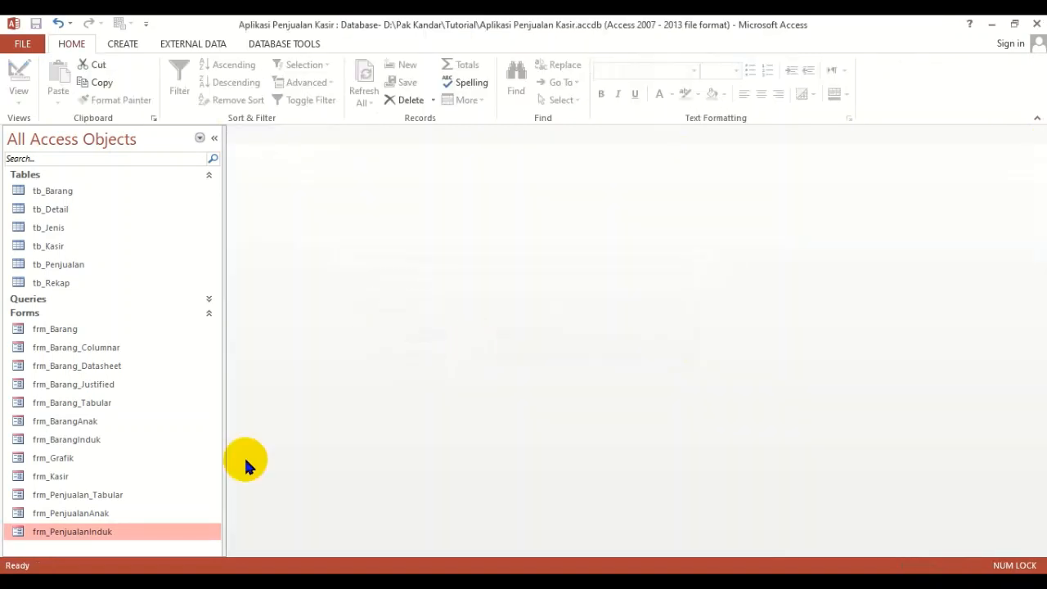
pyautogui.doubleClick(109, 531)
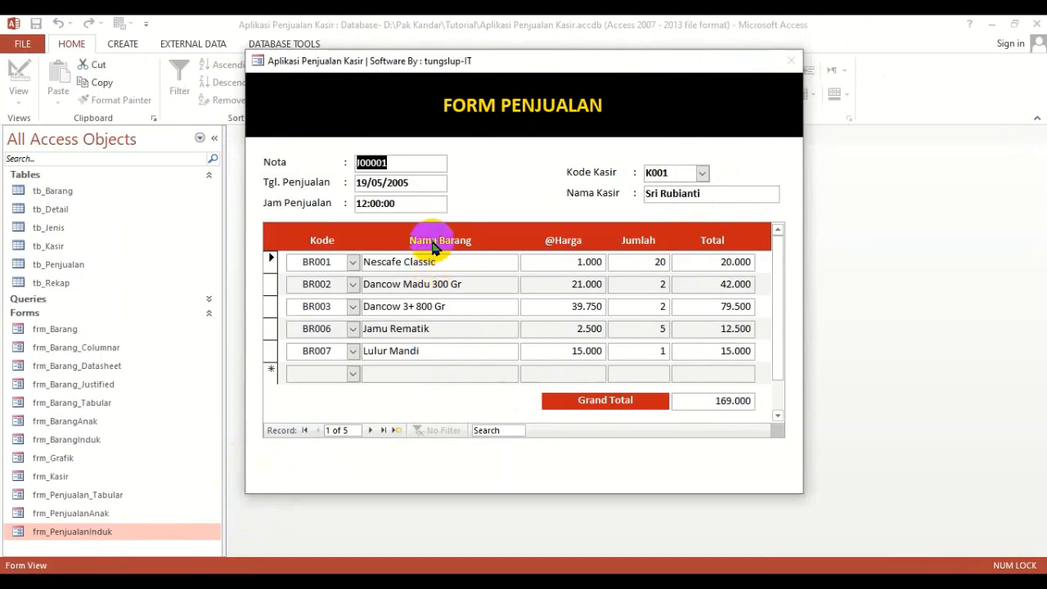
# Return the form to Design View, shorten the subform control, and reduce the Detail section to end just below it.
pyautogui.rightClick(469, 164)
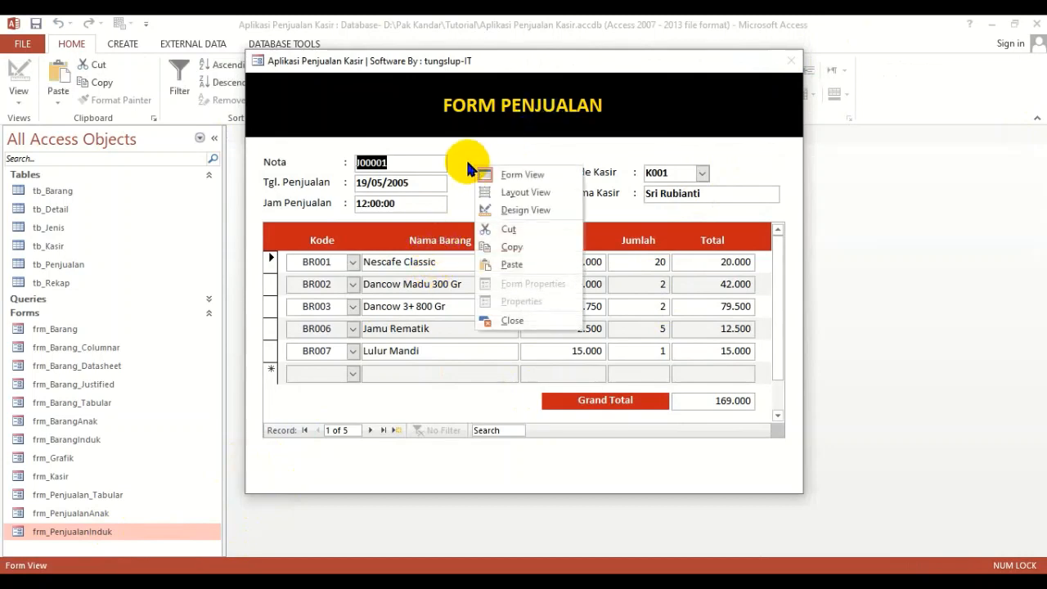
pyautogui.click(498, 211)
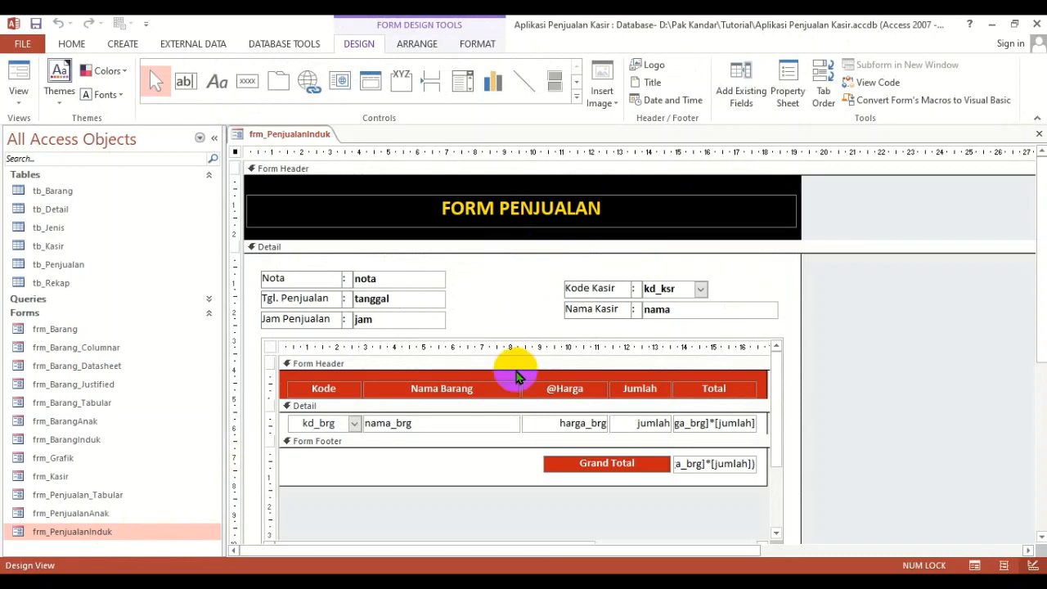
pyautogui.scroll(-3, 581, 327)
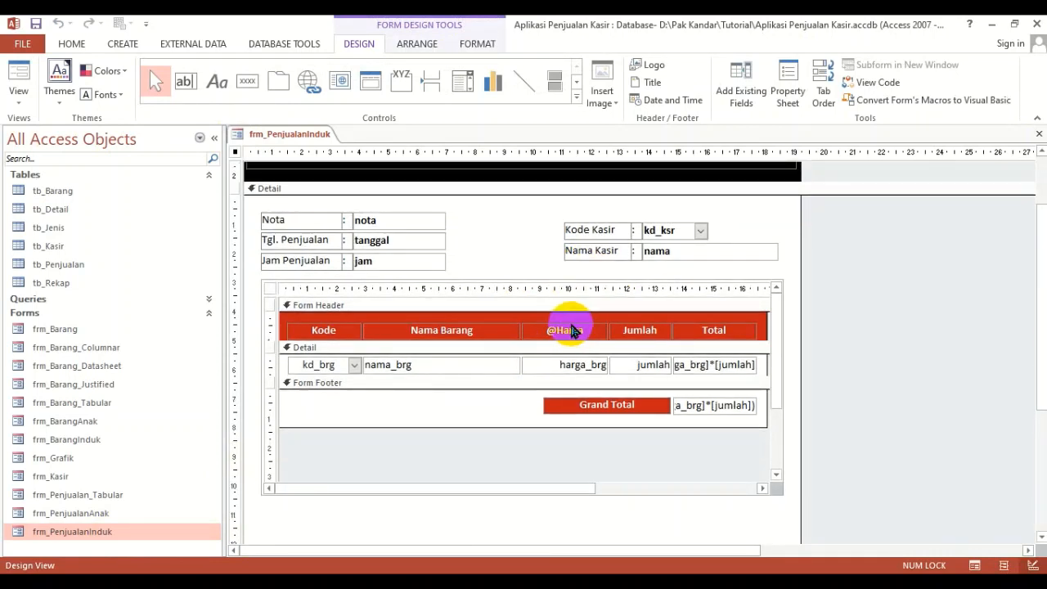
pyautogui.click(486, 285)
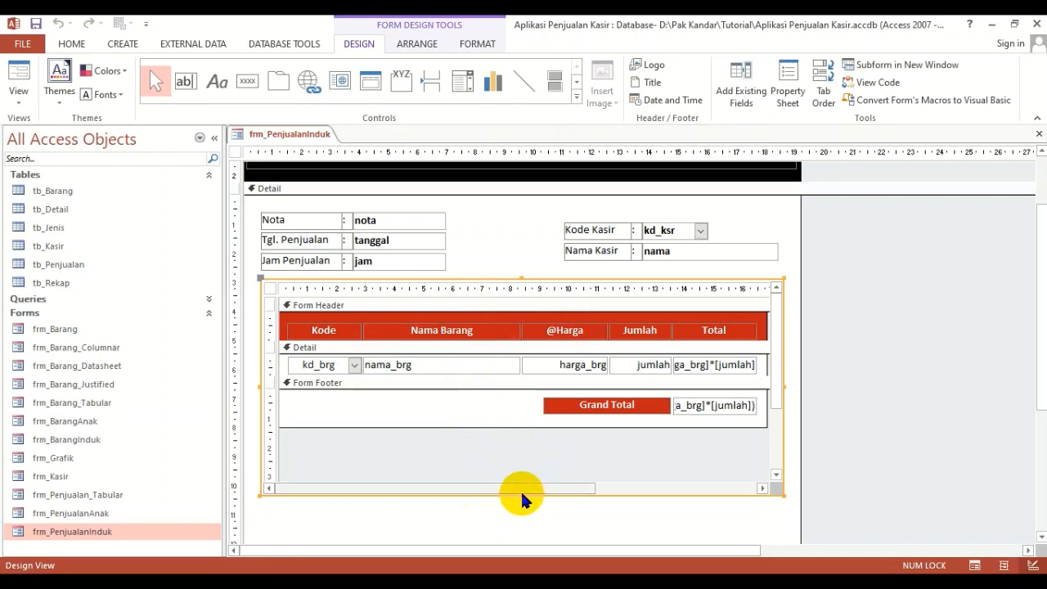
pyautogui.moveTo(521, 496); pyautogui.dragTo(520, 459)
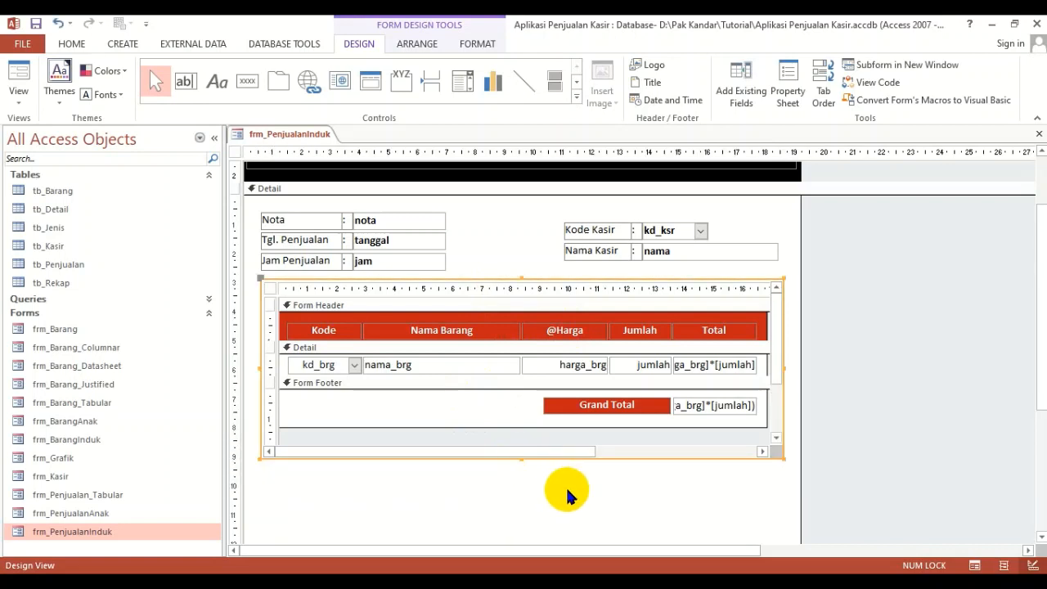
pyautogui.click(527, 493)
pyautogui.scroll(-1, 513, 494)
pyautogui.moveTo(519, 518); pyautogui.dragTo(523, 451)
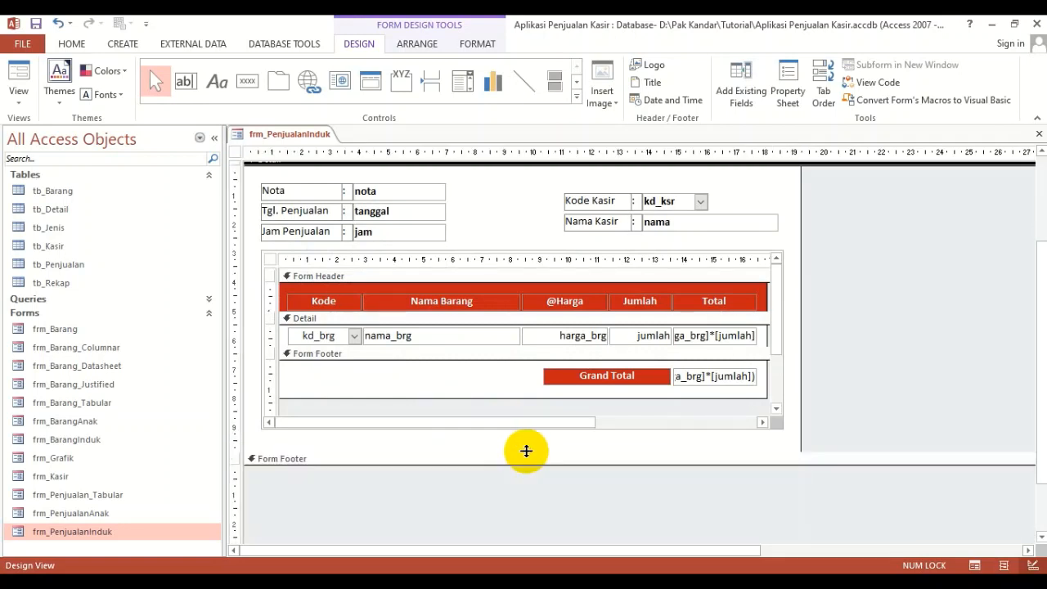
# Expand the main form's Form Footer section to about 2.5 cm high and fill it with black.
pyautogui.scroll(1, 526, 451)
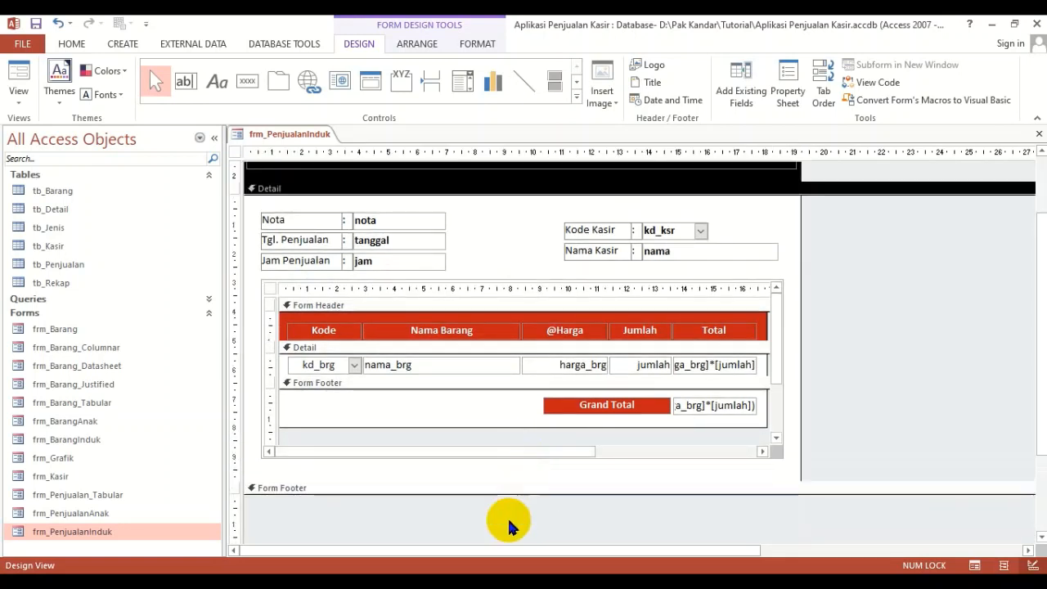
pyautogui.scroll(-2, 482, 496)
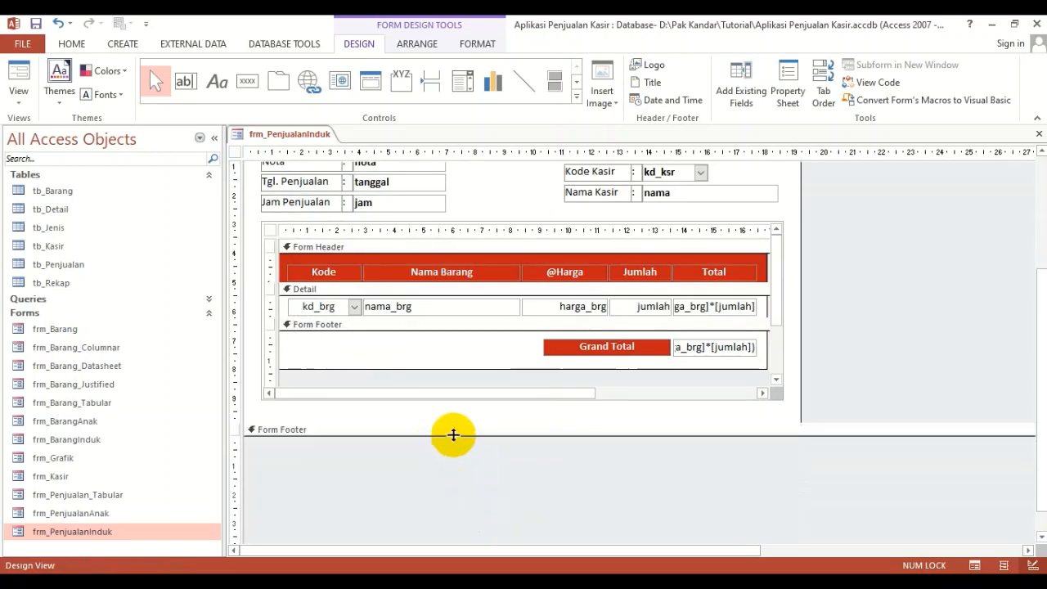
pyautogui.moveTo(453, 434); pyautogui.dragTo(458, 505)
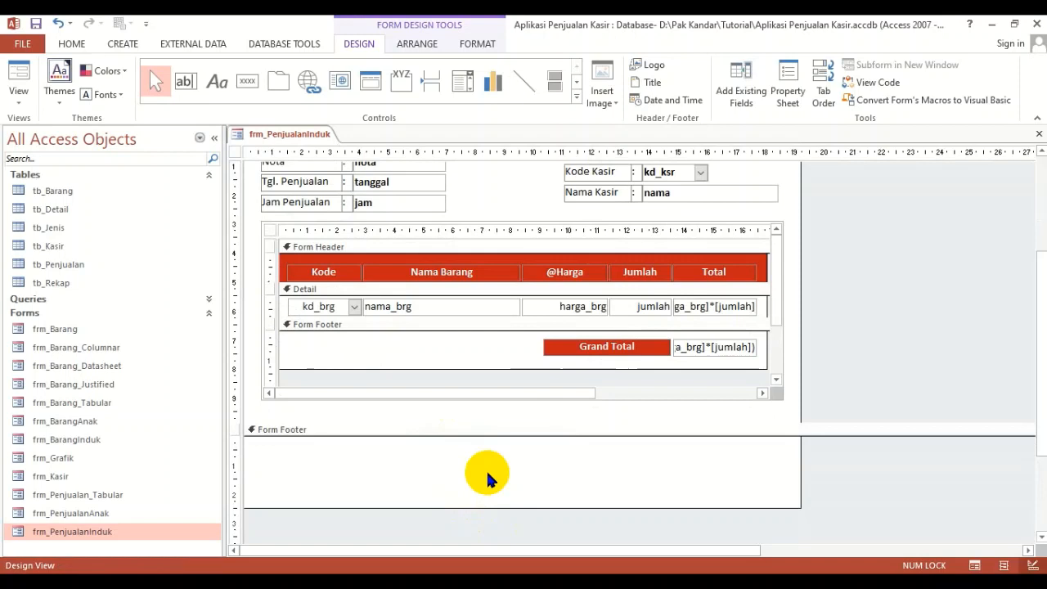
pyautogui.click(459, 455)
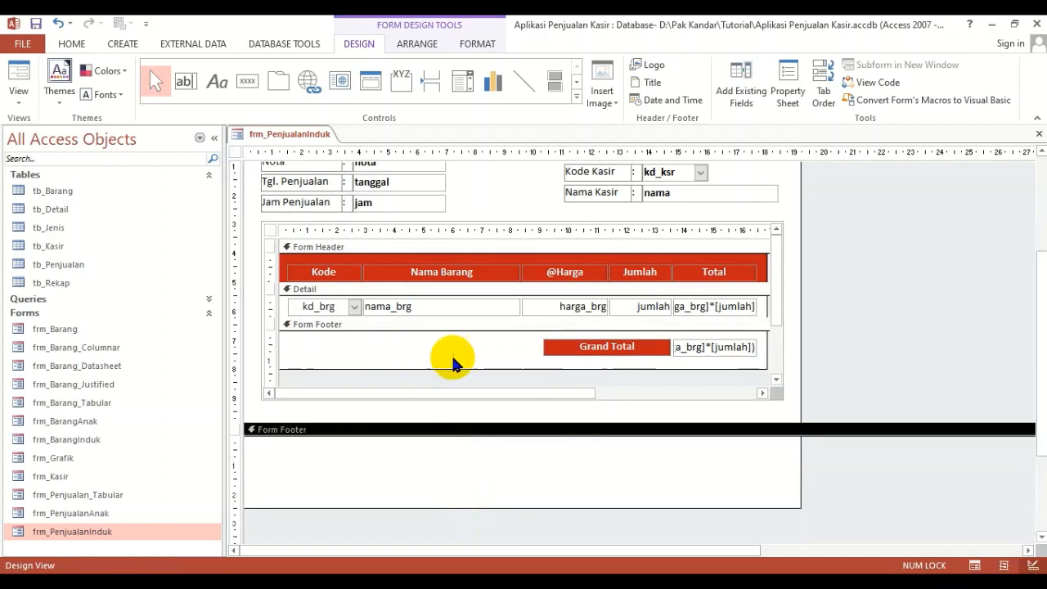
pyautogui.click(72, 43)
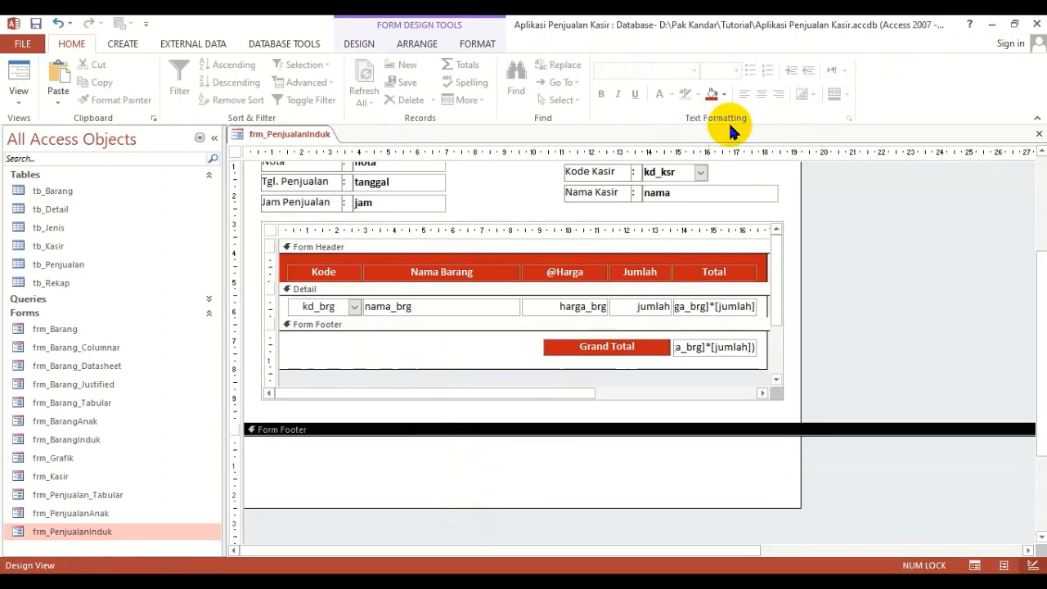
pyautogui.click(724, 93)
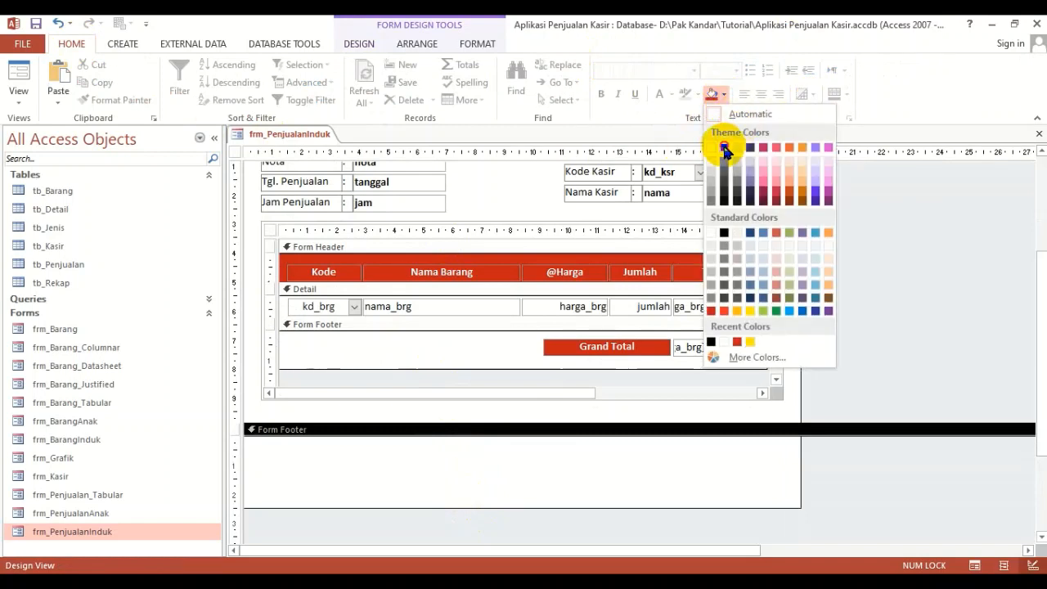
pyautogui.click(724, 148)
pyautogui.click(161, 403)
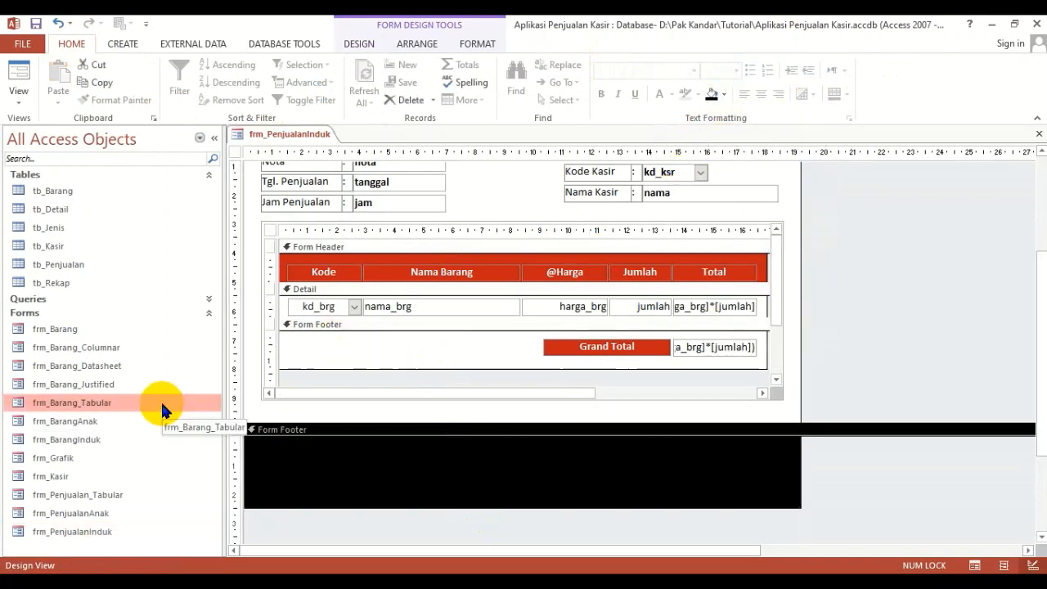
pyautogui.click(386, 479)
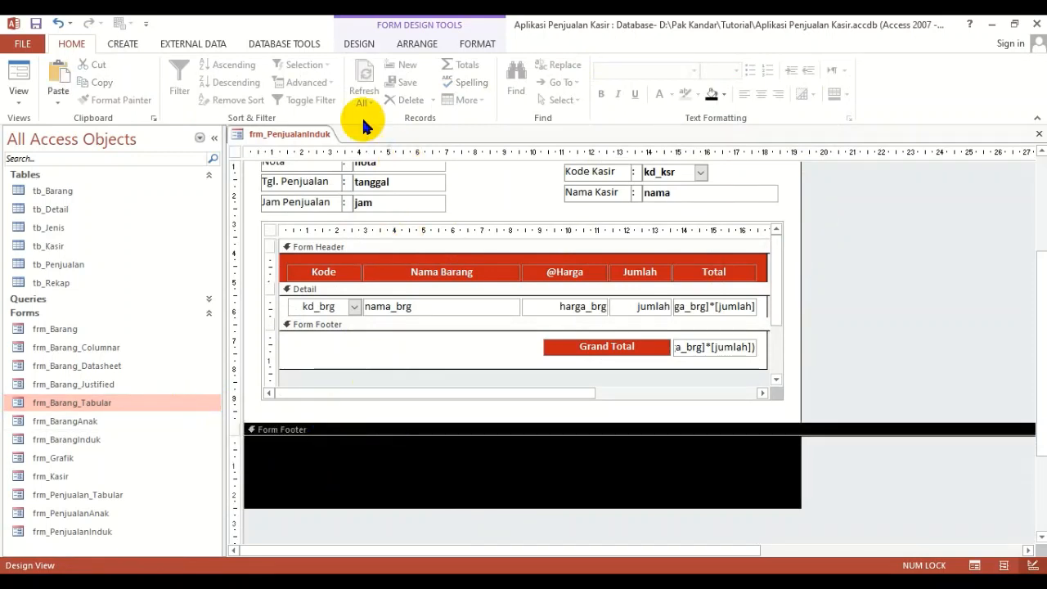
# Open frm_Barang in Design View as a source for the footer's command buttons.
pyautogui.click(361, 45)
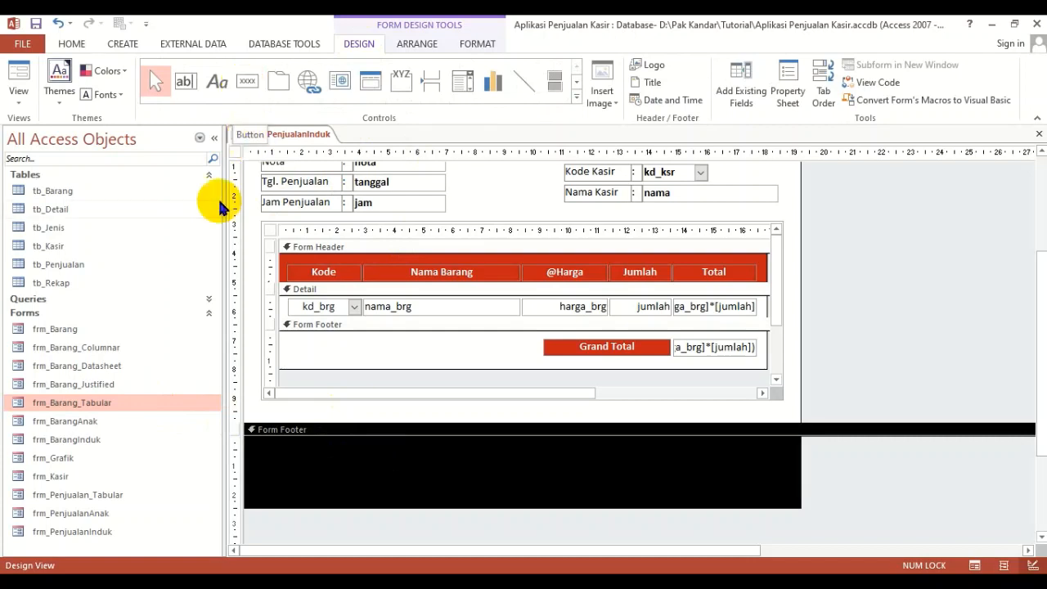
pyautogui.click(135, 475)
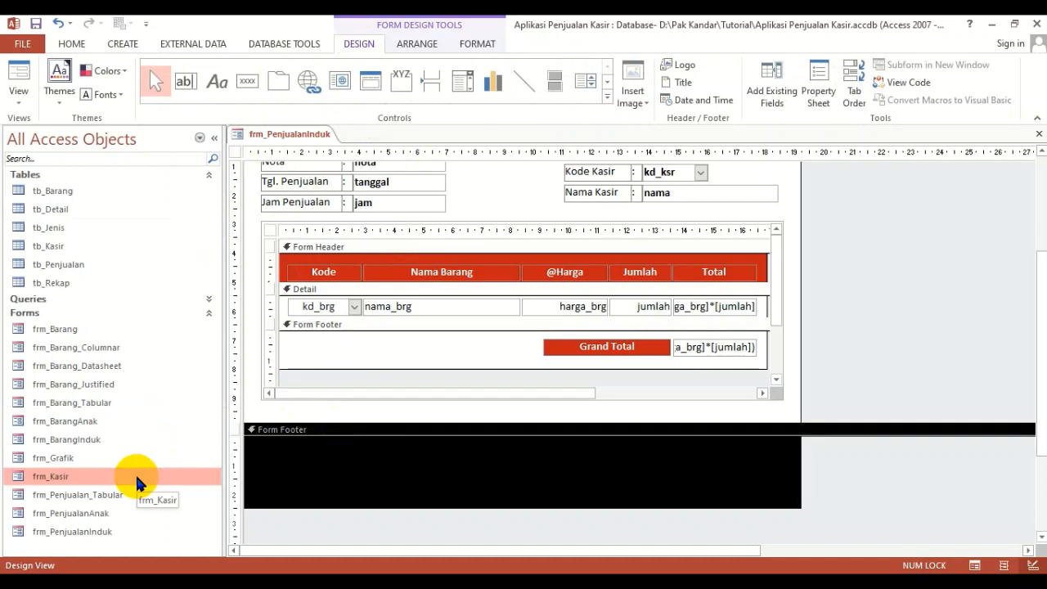
pyautogui.click(81, 385)
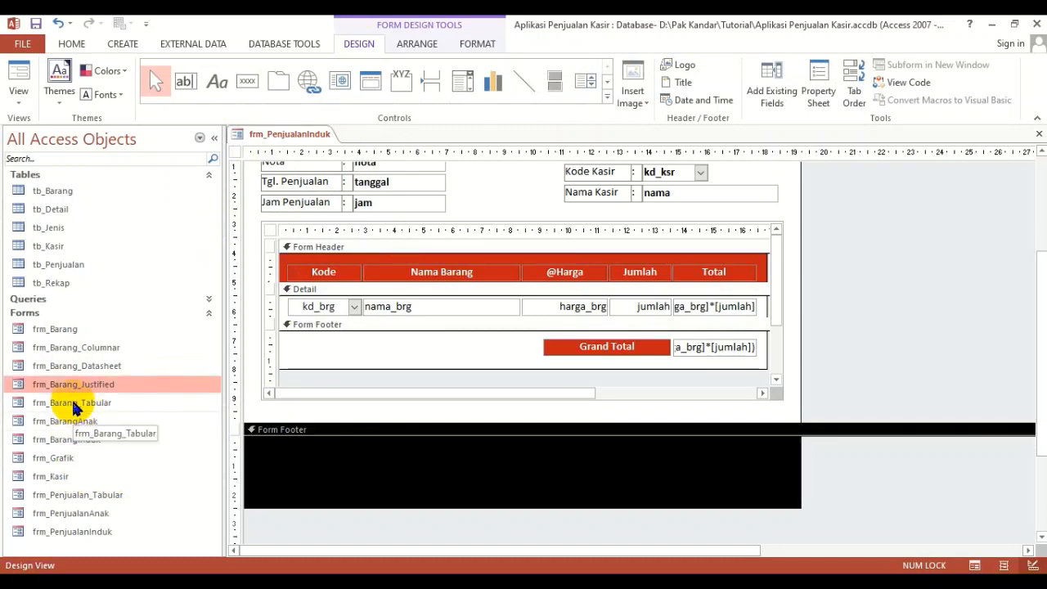
pyautogui.click(68, 347)
pyautogui.click(66, 335)
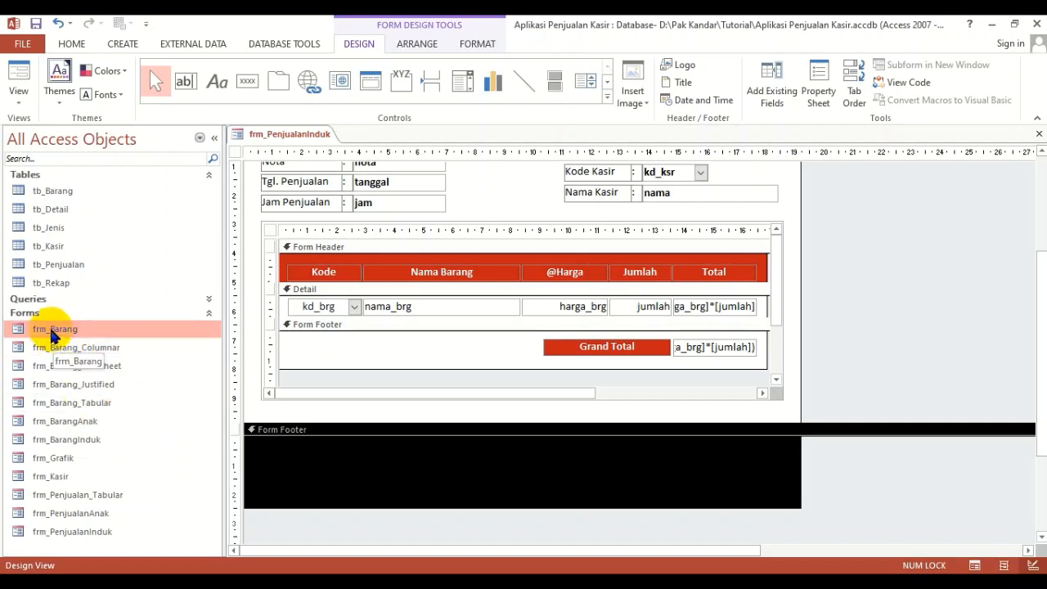
pyautogui.rightClick(63, 332)
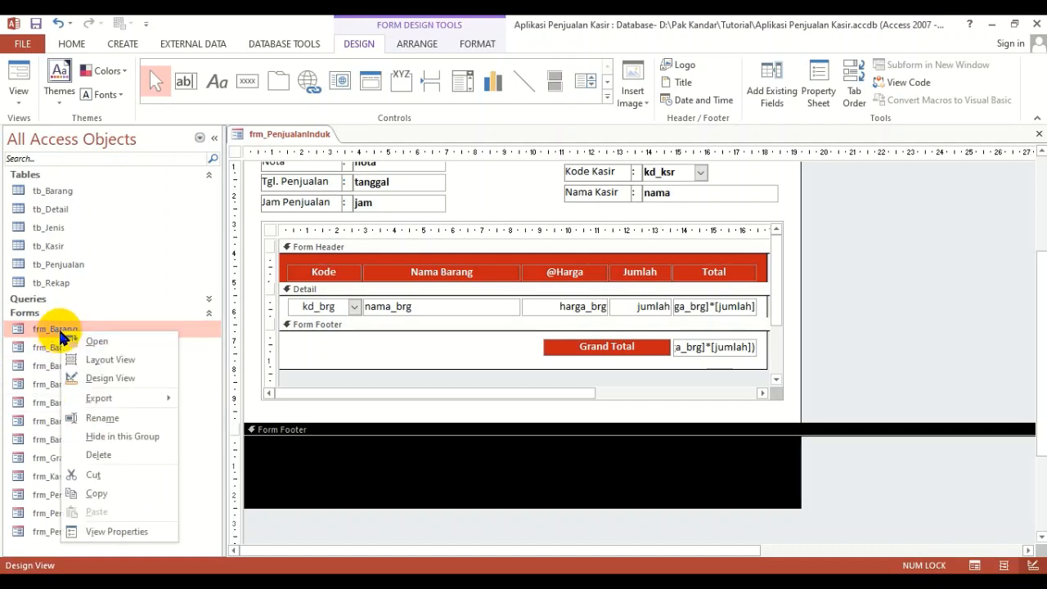
pyautogui.click(111, 378)
# Examine frm_Barang's Cari Barang combo box, select all its footer command buttons, and close the form.
pyautogui.moveTo(297, 490); pyautogui.dragTo(614, 496)
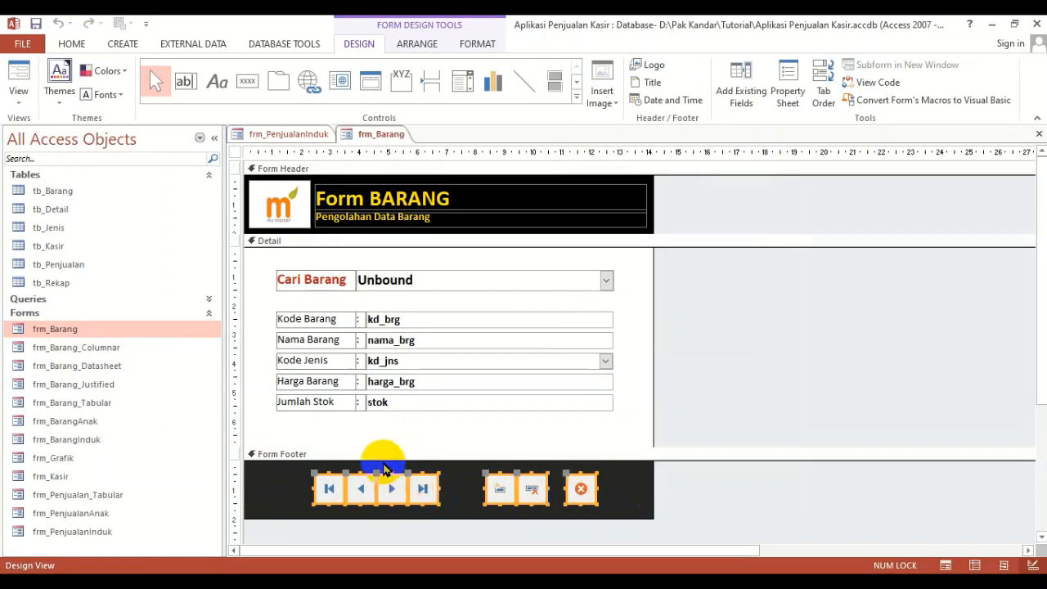
pyautogui.click(381, 283)
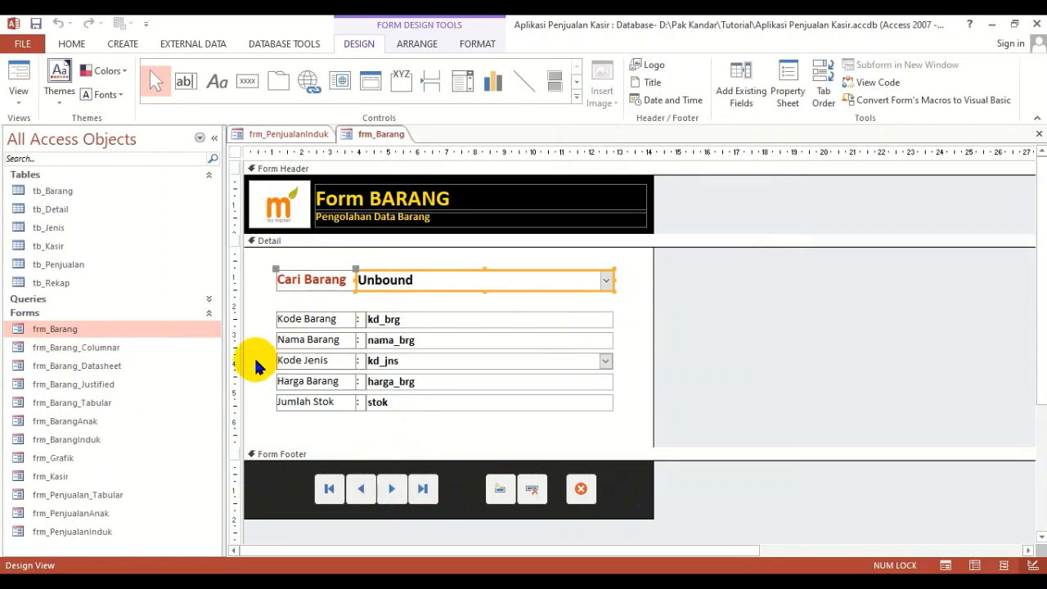
pyautogui.moveTo(288, 476); pyautogui.dragTo(597, 498)
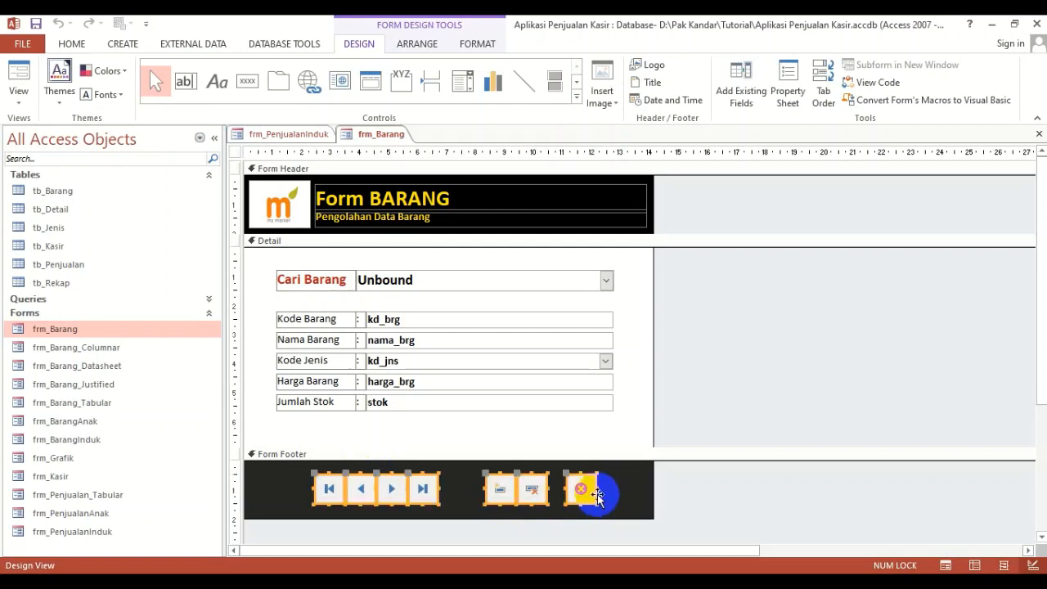
pyautogui.click(213, 442)
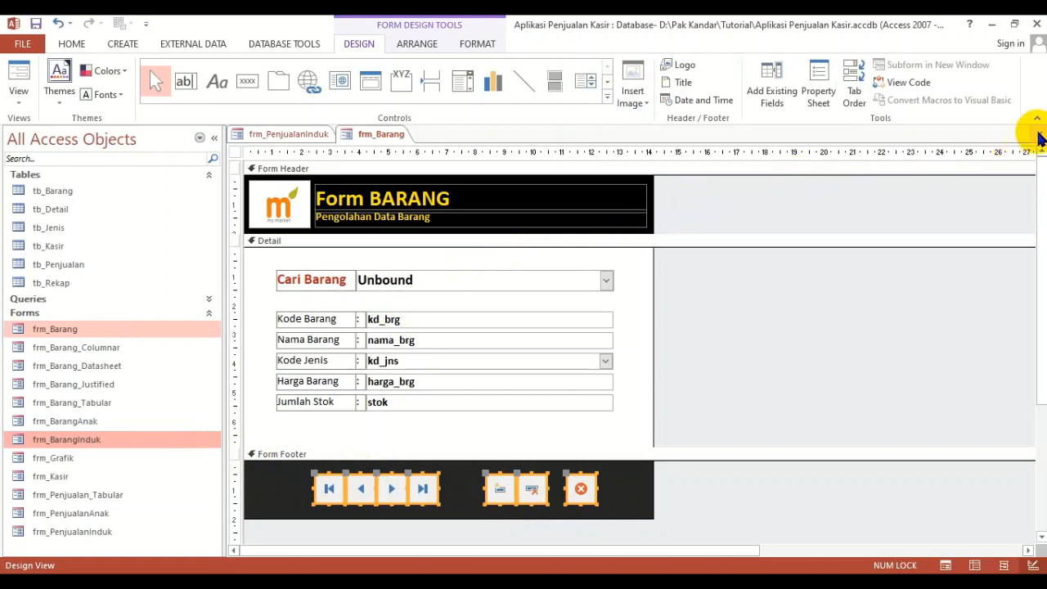
pyautogui.click(1040, 133)
# Try to paste frm_Barang's command buttons into the black Form Footer of frm_PenjualanInduk.
pyautogui.click(446, 457)
pyautogui.rightClick(446, 457)
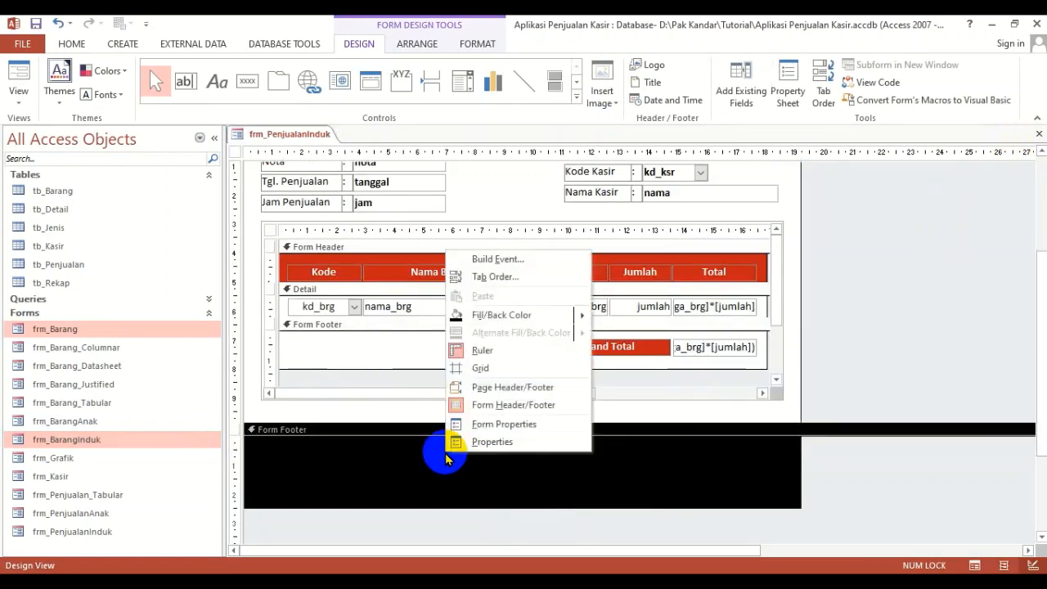
pyautogui.click(365, 432)
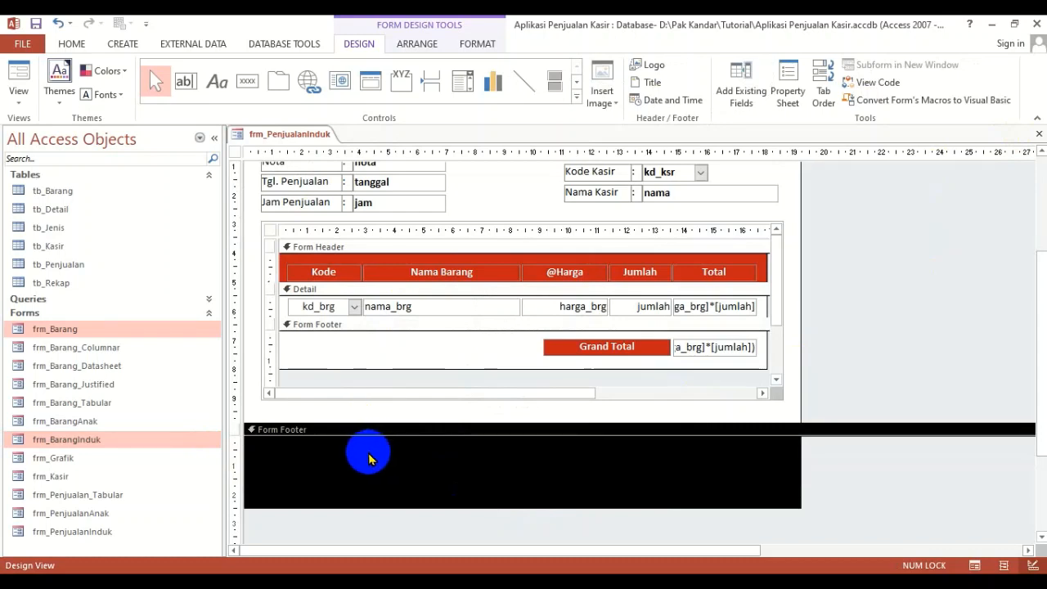
pyautogui.rightClick(368, 458)
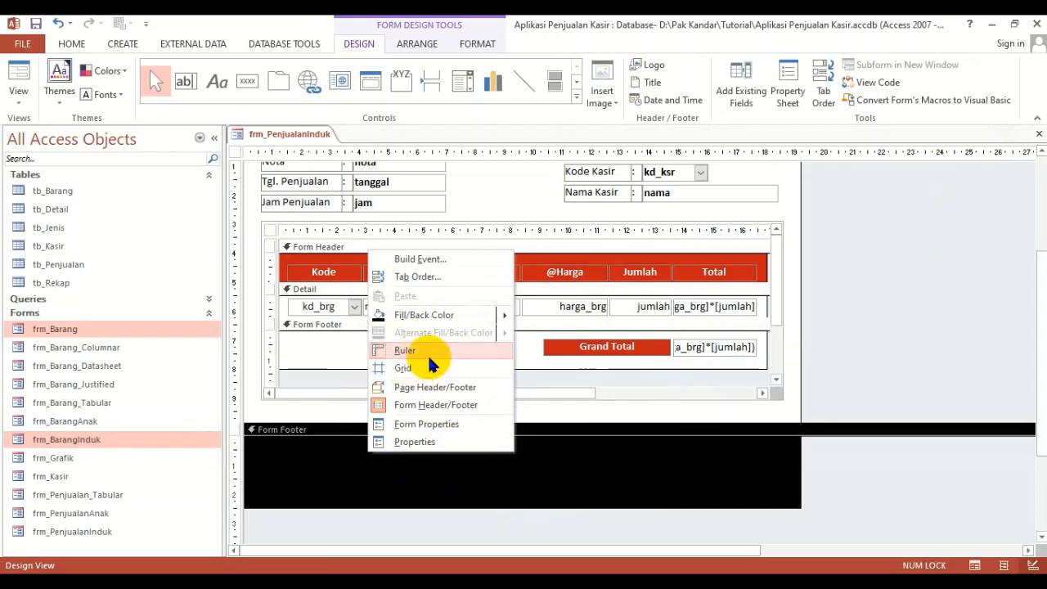
pyautogui.click(74, 43)
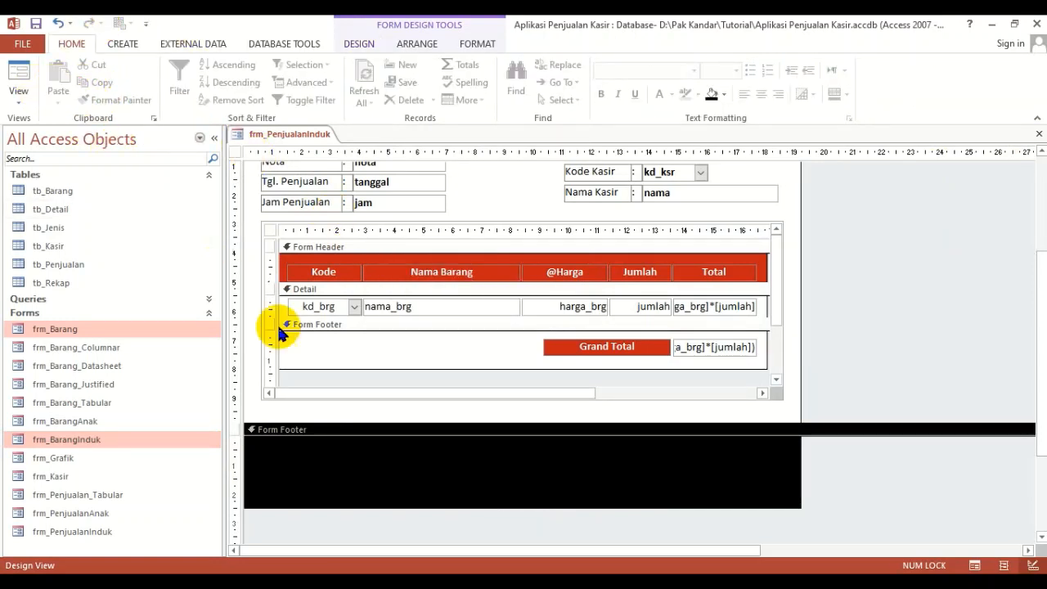
# Reopen frm_Barang in Design View, select all its footer command buttons, and copy them.
pyautogui.rightClick(70, 329)
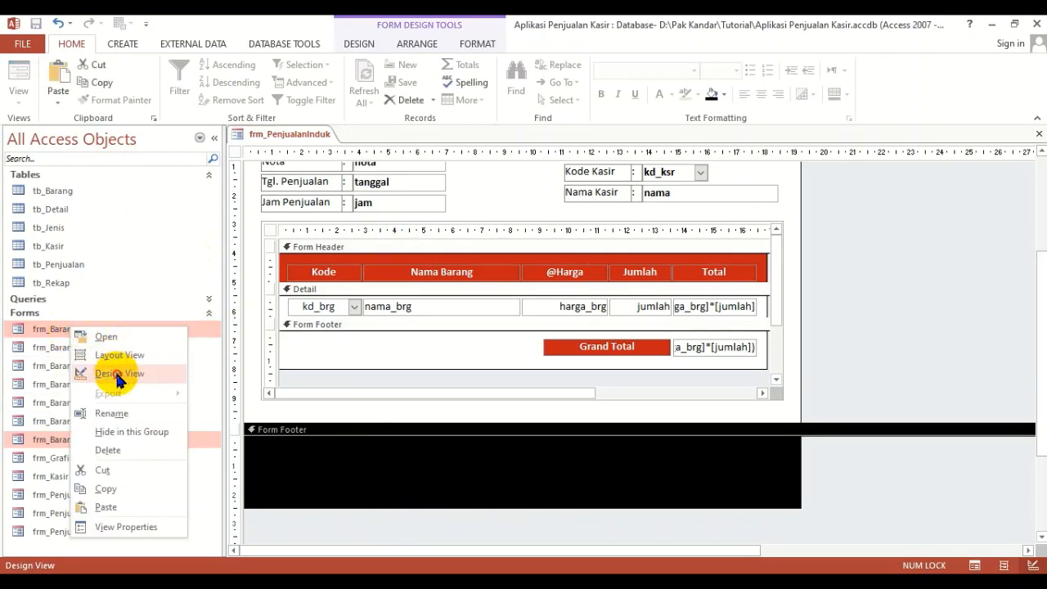
pyautogui.click(115, 373)
pyautogui.moveTo(272, 472); pyautogui.dragTo(586, 501)
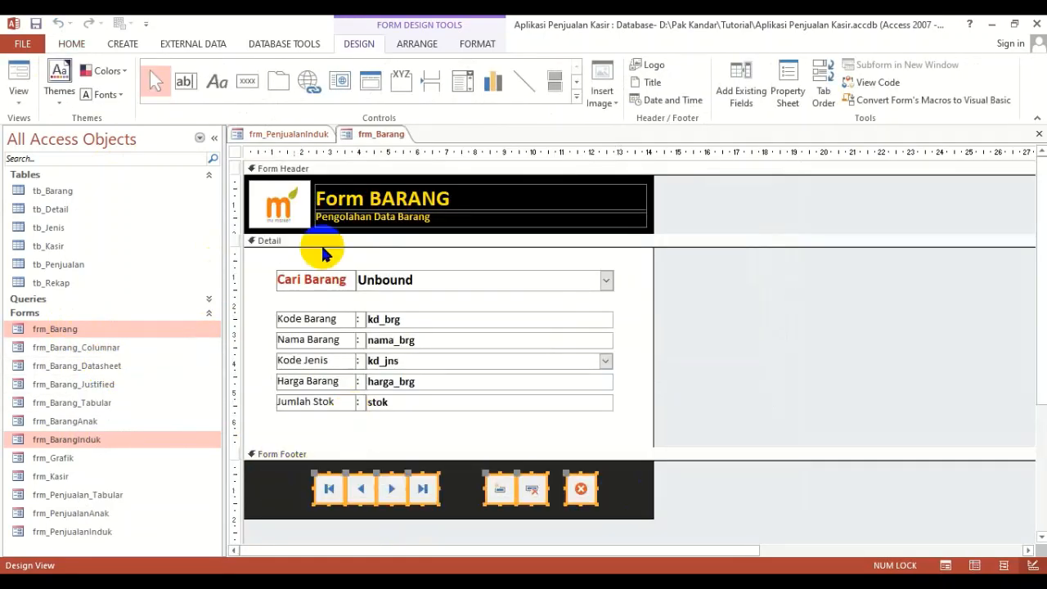
pyautogui.click(84, 44)
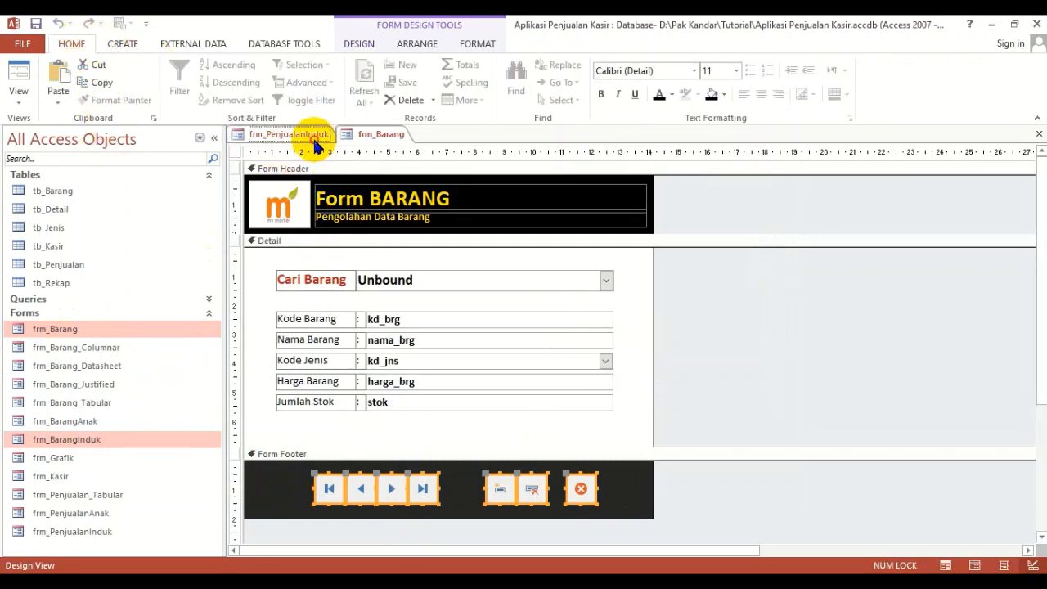
# Paste the copied buttons into frm_PenjualanInduk's Form Footer and move them slightly inward, clear of the footer's edges.
pyautogui.click(283, 133)
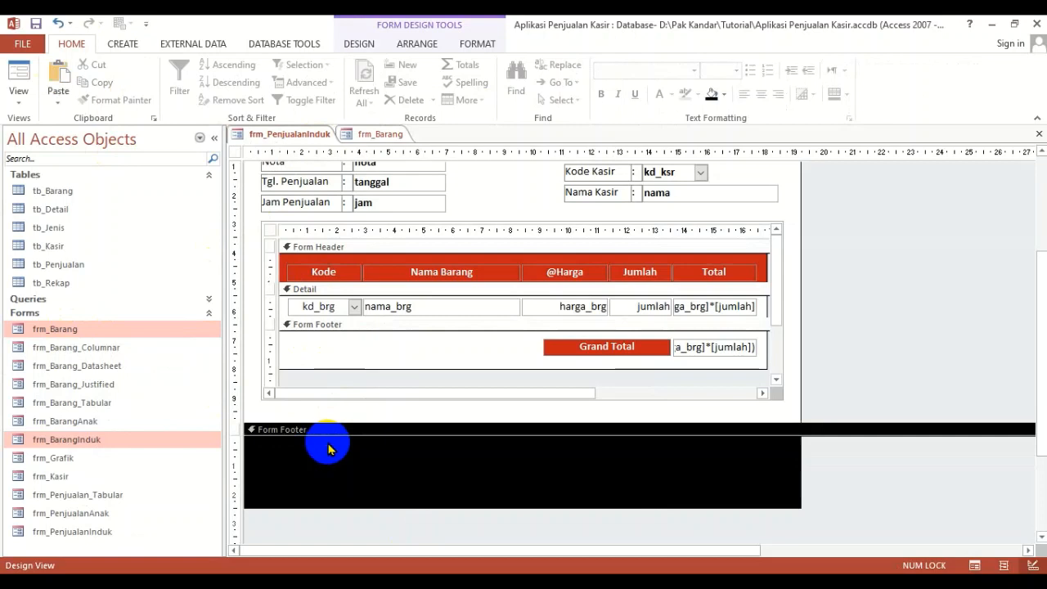
pyautogui.click(59, 82)
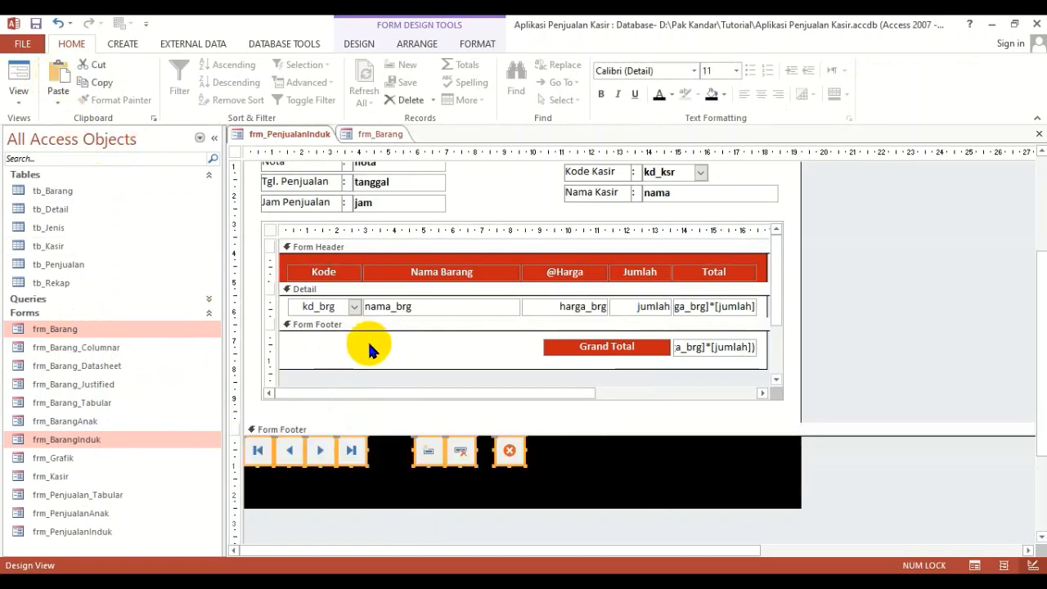
pyautogui.moveTo(352, 450); pyautogui.dragTo(390, 469)
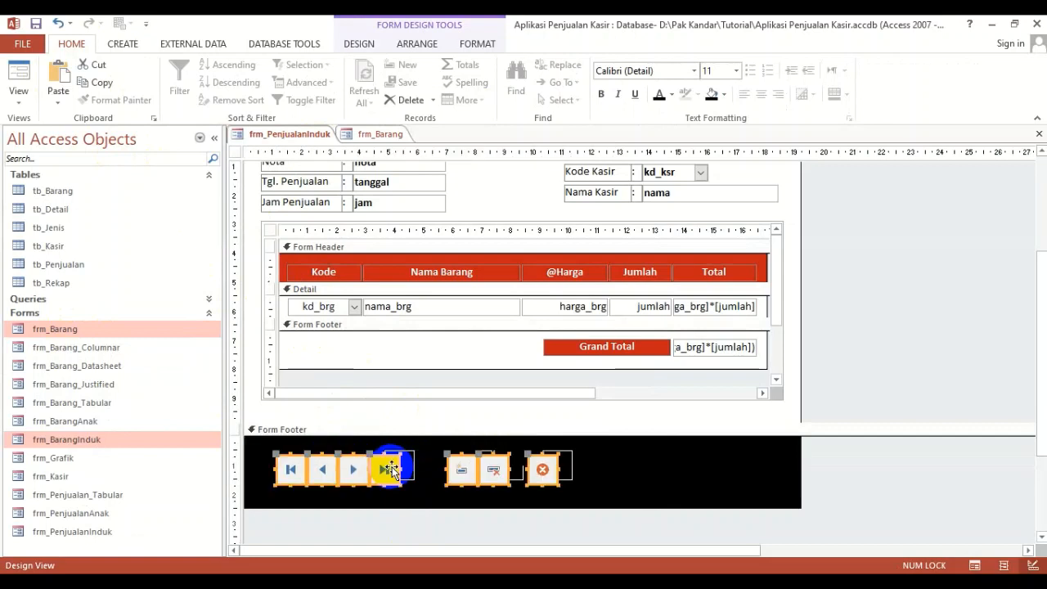
pyautogui.click(638, 463)
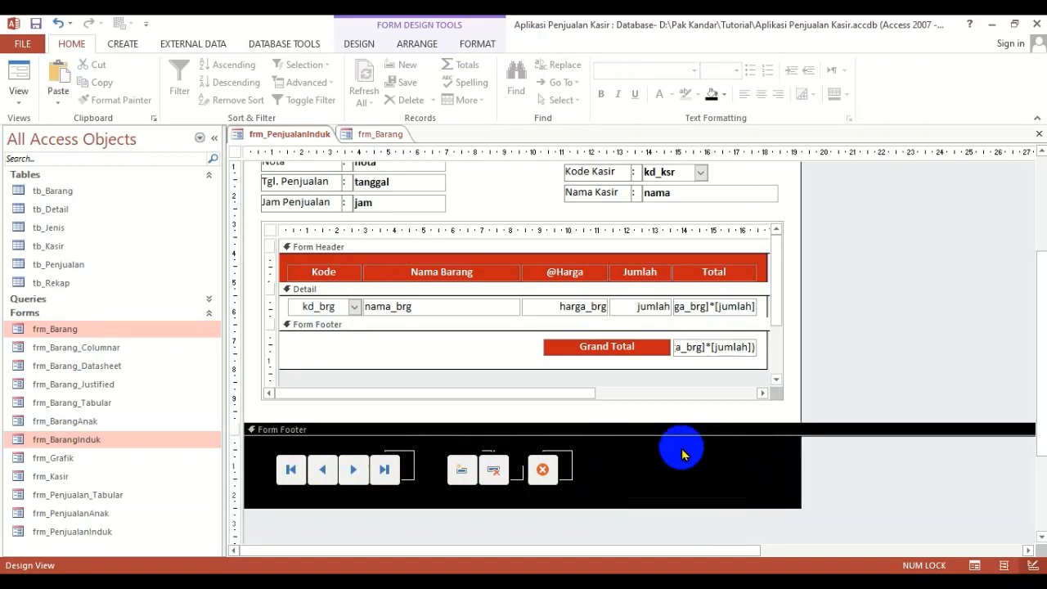
pyautogui.scroll(1, 558, 440)
pyautogui.scroll(-1, 545, 436)
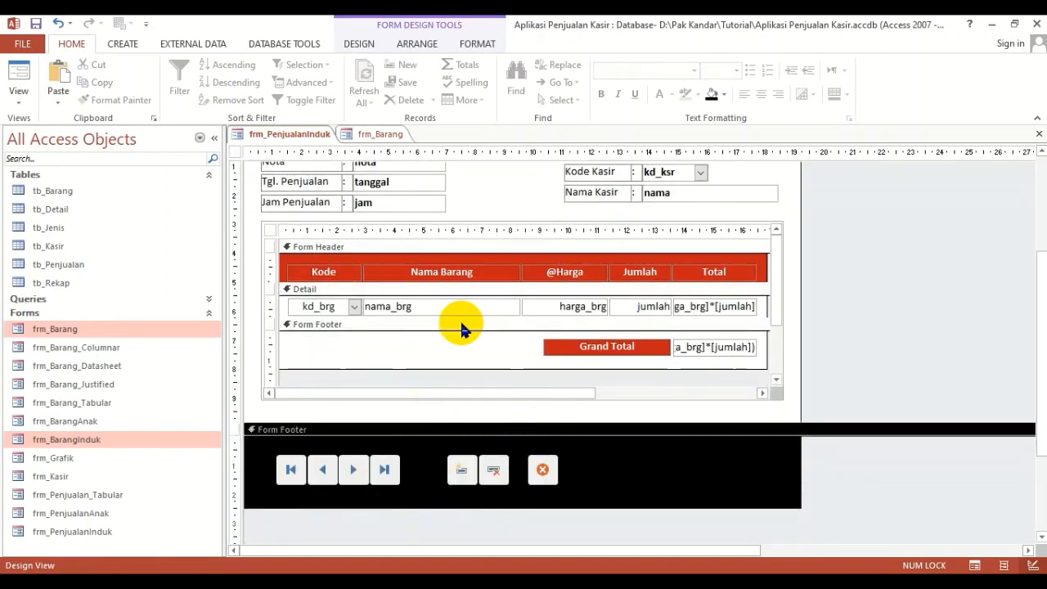
# Close frm_Barang, then close frm_PenjualanInduk and save its design changes.
pyautogui.click(368, 141)
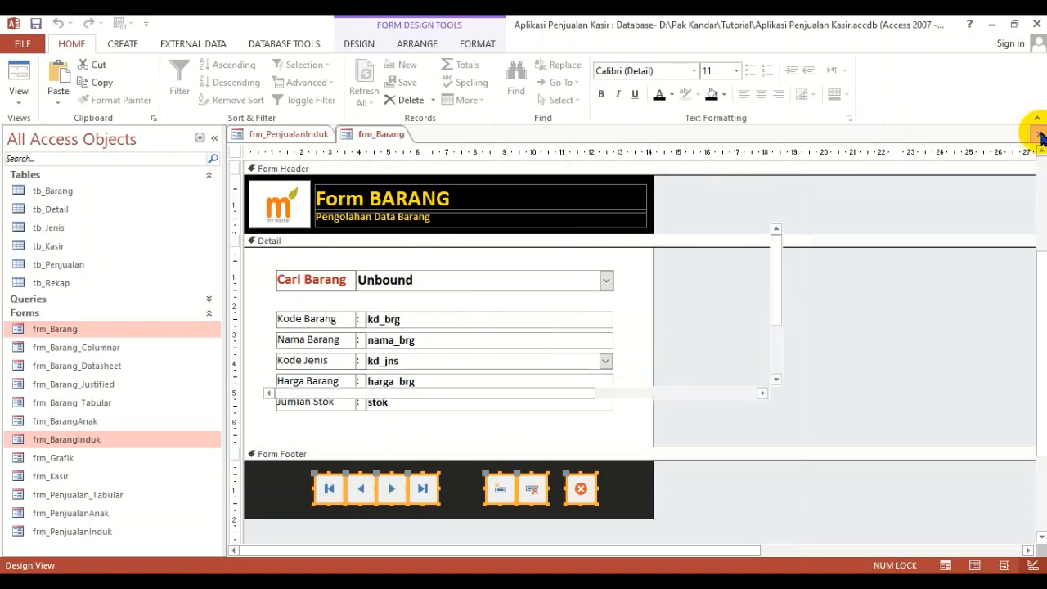
pyautogui.click(1039, 133)
pyautogui.scroll(2, 743, 274)
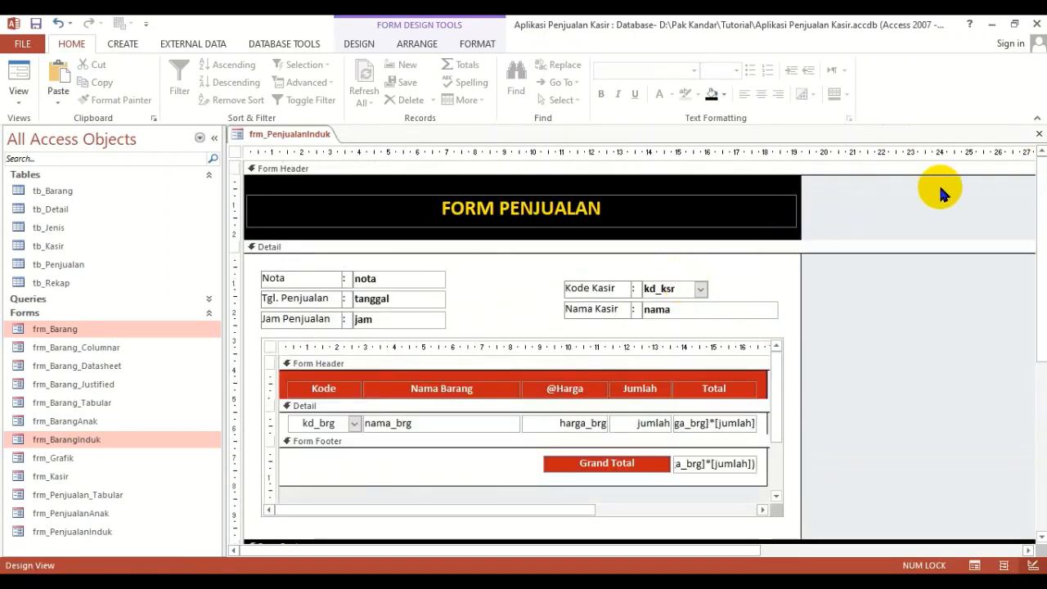
pyautogui.click(1039, 135)
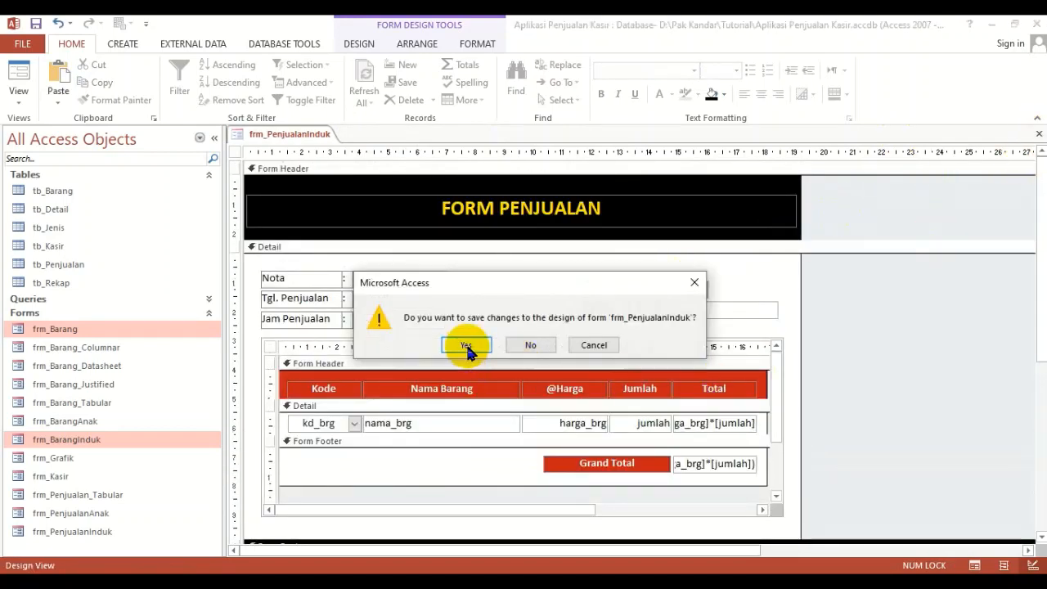
pyautogui.click(466, 347)
# Open frm_PenjualanInduk in Form View and test its footer close button.
pyautogui.click(73, 385)
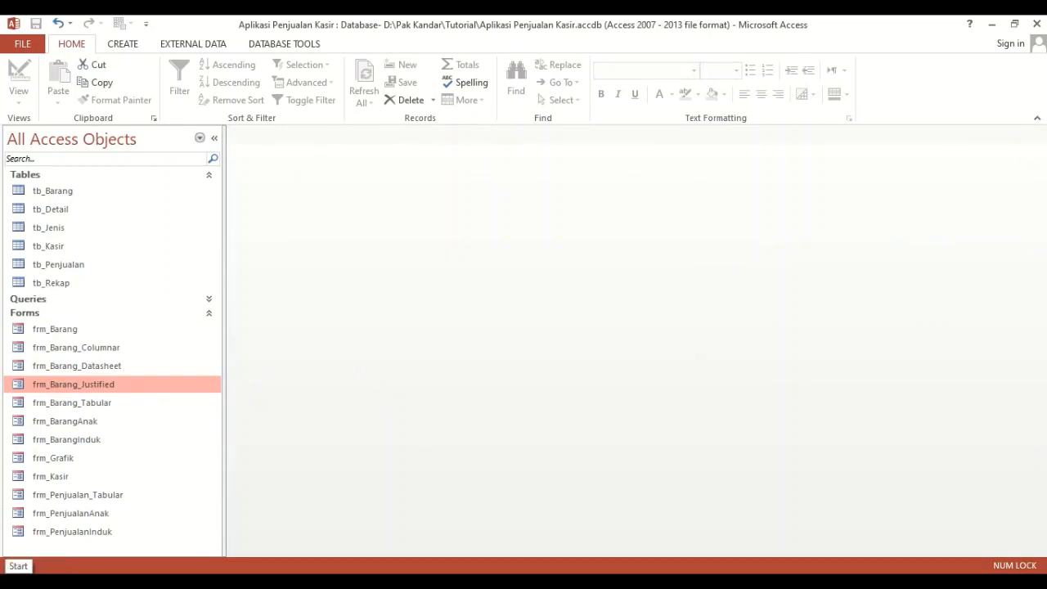
pyautogui.click(88, 533)
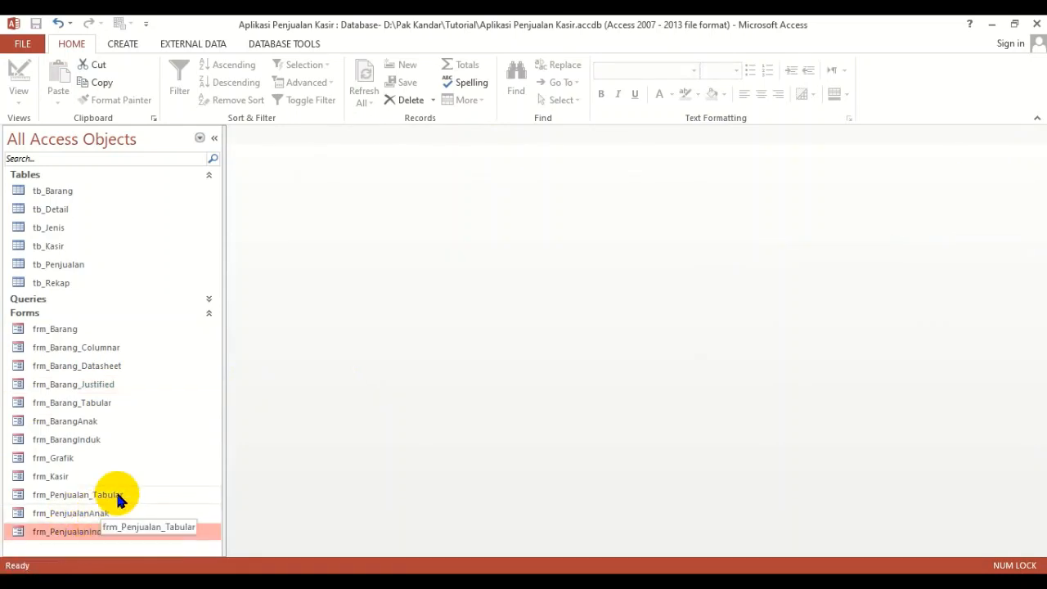
pyautogui.doubleClick(83, 535)
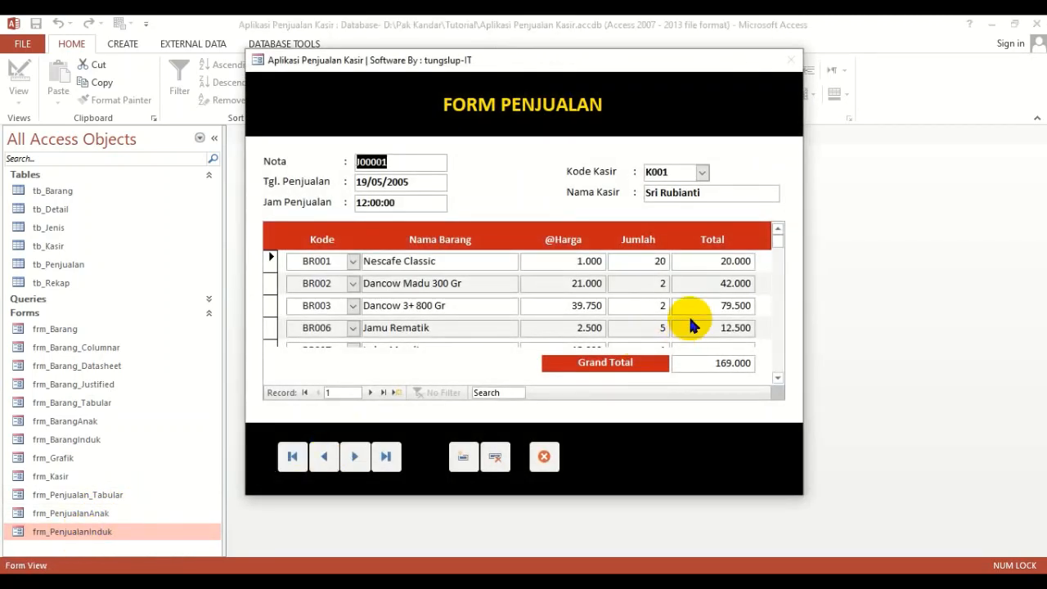
pyautogui.click(544, 456)
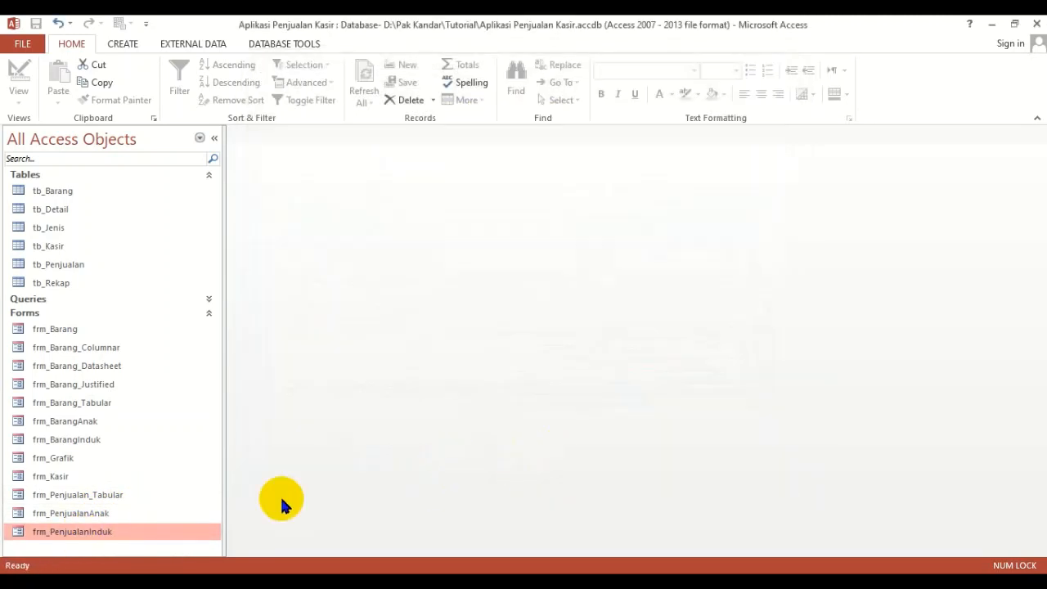
# Reopen frm_PenjualanInduk, test the next-record button through the sales records, and return to the first record.
pyautogui.doubleClick(117, 532)
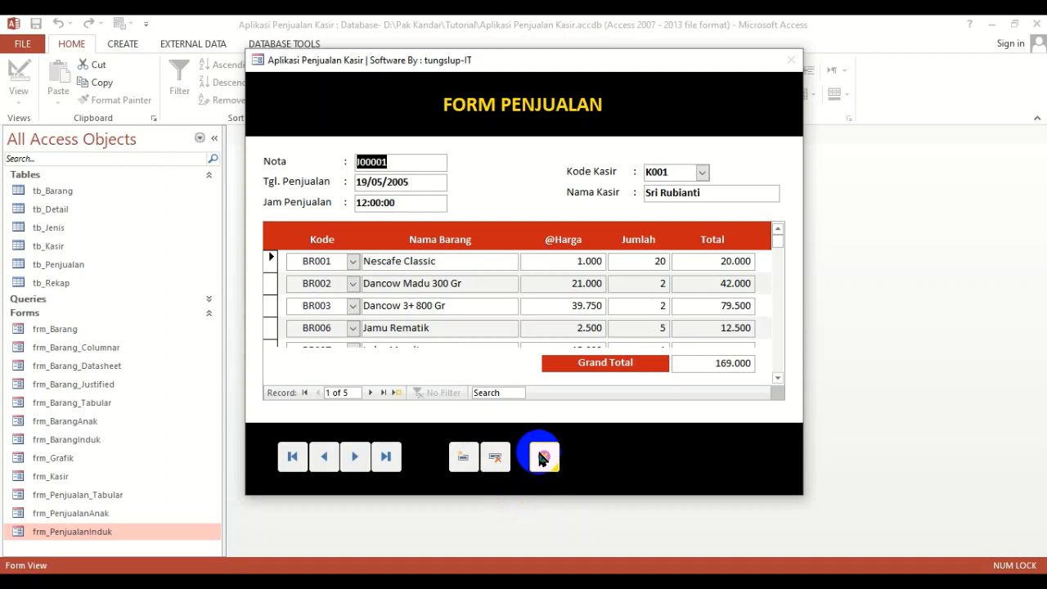
pyautogui.click(355, 456)
pyautogui.click(356, 458)
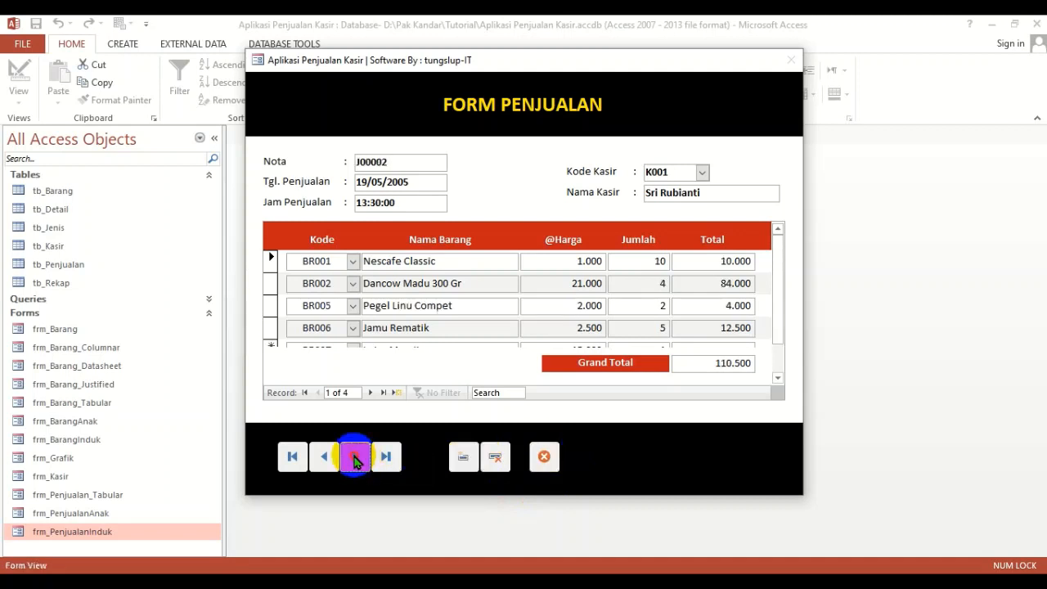
pyautogui.click(355, 458)
pyautogui.click(355, 458)
pyautogui.click(352, 458)
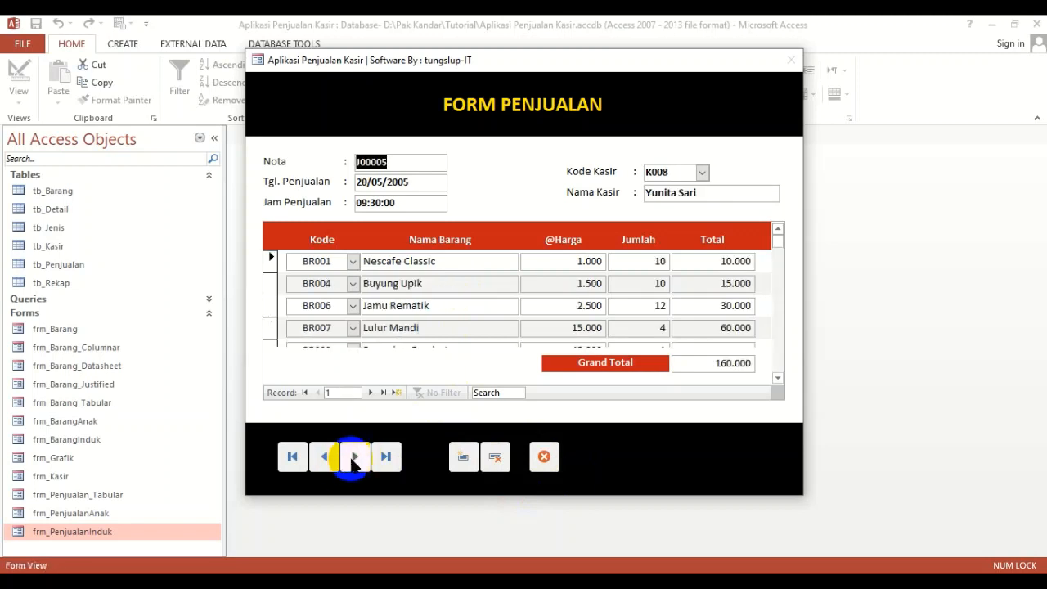
pyautogui.click(353, 458)
pyautogui.click(292, 458)
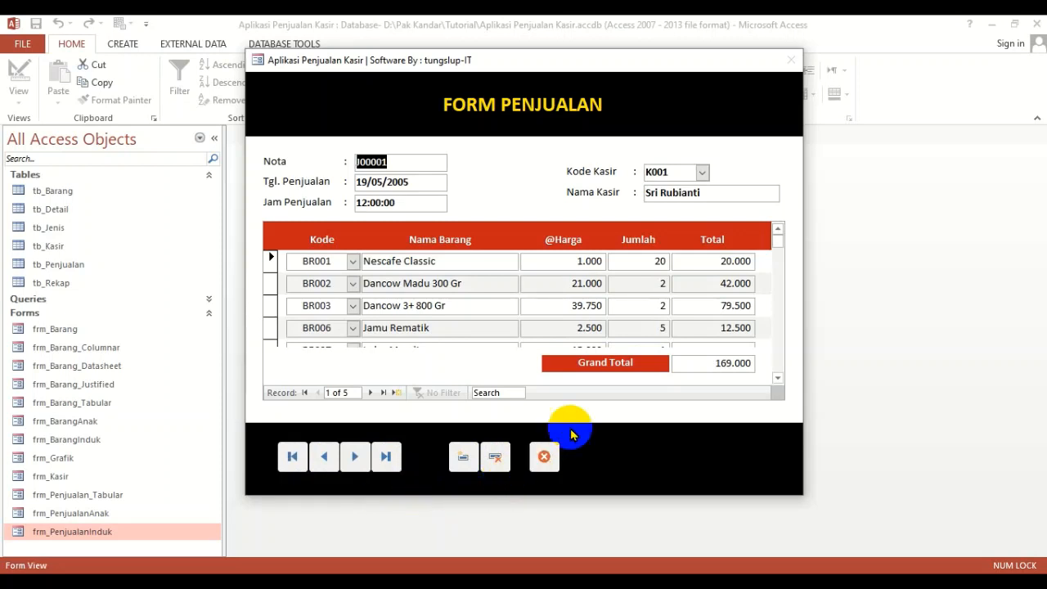
# Switch the open sales form back to Design View and review its layout down to the footer buttons.
pyautogui.rightClick(624, 439)
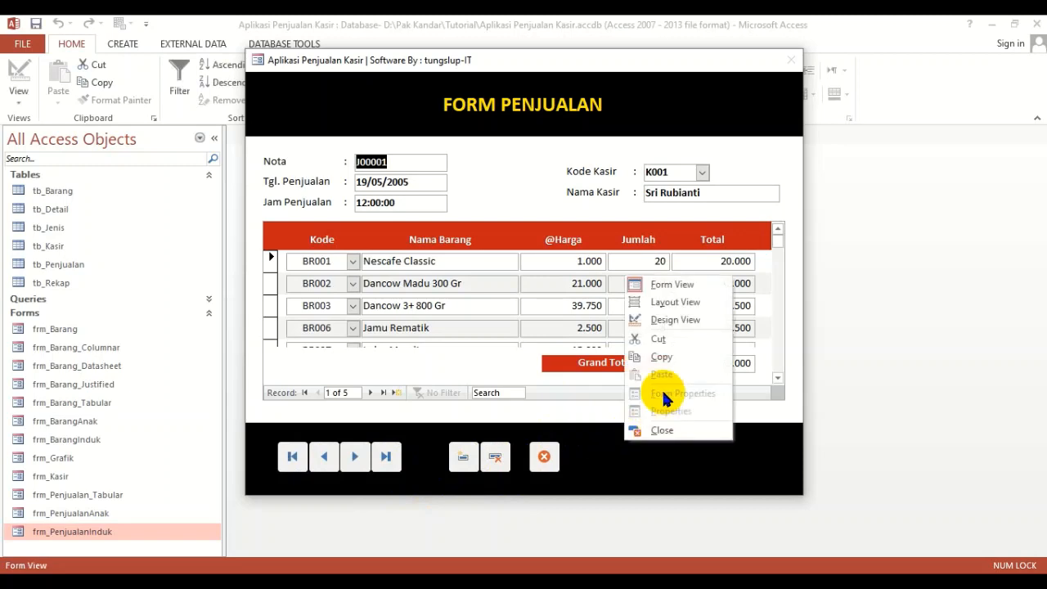
pyautogui.click(683, 320)
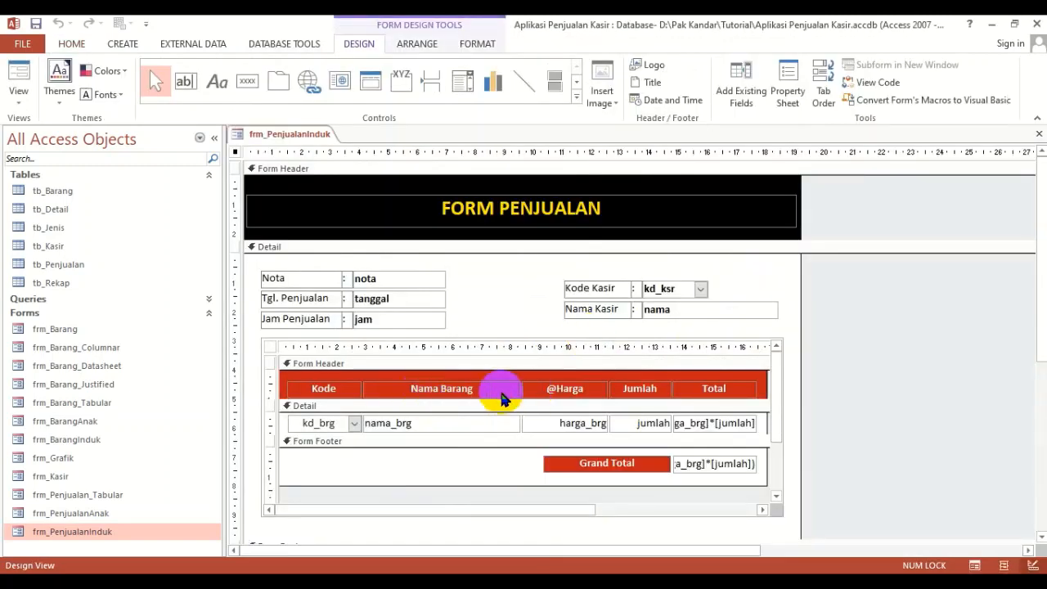
pyautogui.scroll(-3, 500, 398)
pyautogui.scroll(-1, 491, 366)
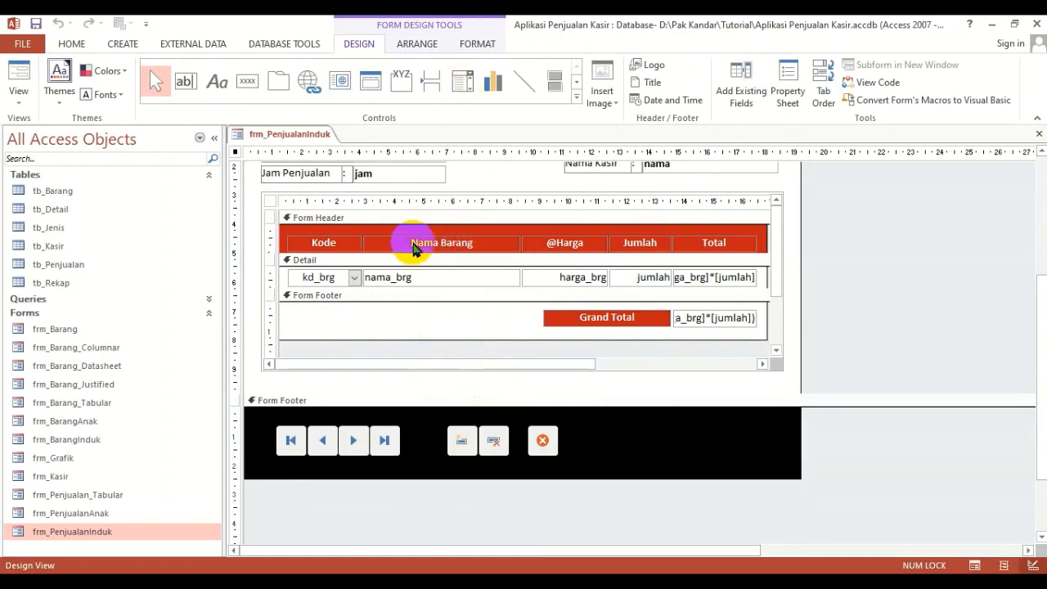
pyautogui.scroll(4, 410, 238)
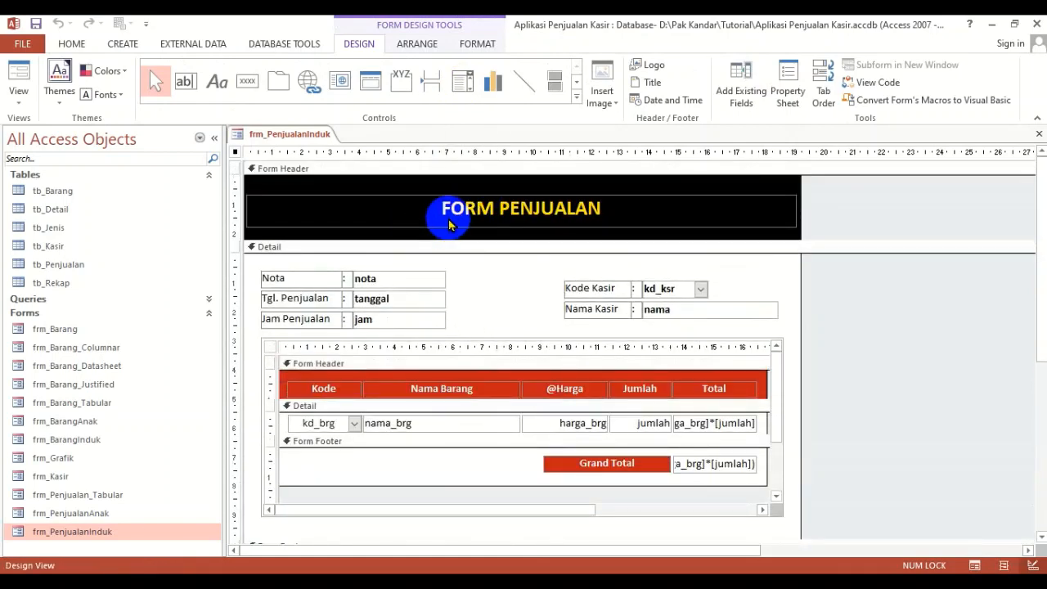
pyautogui.click(108, 497)
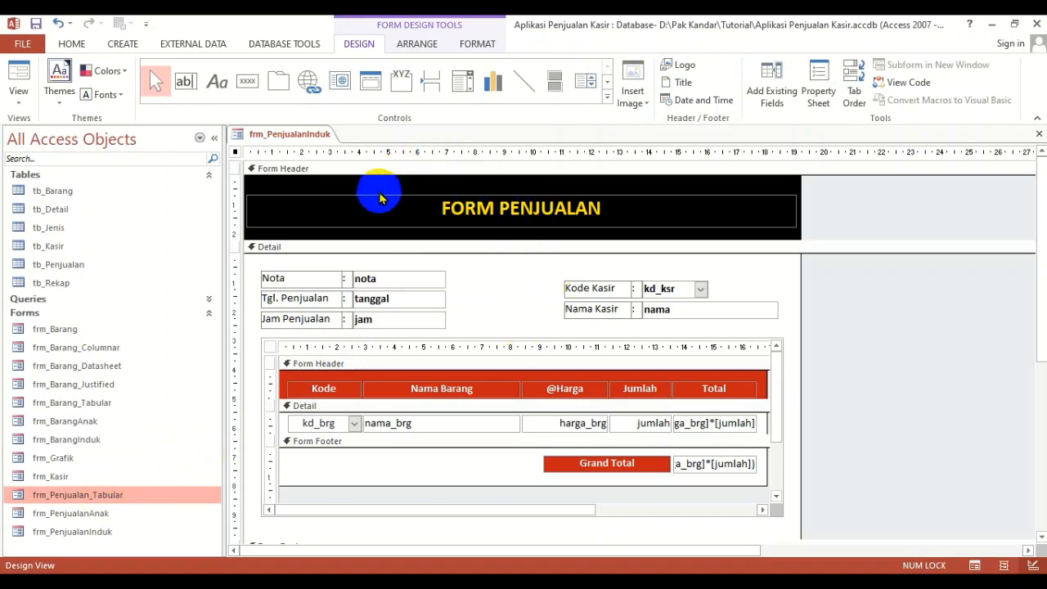
pyautogui.scroll(-5, 381, 191)
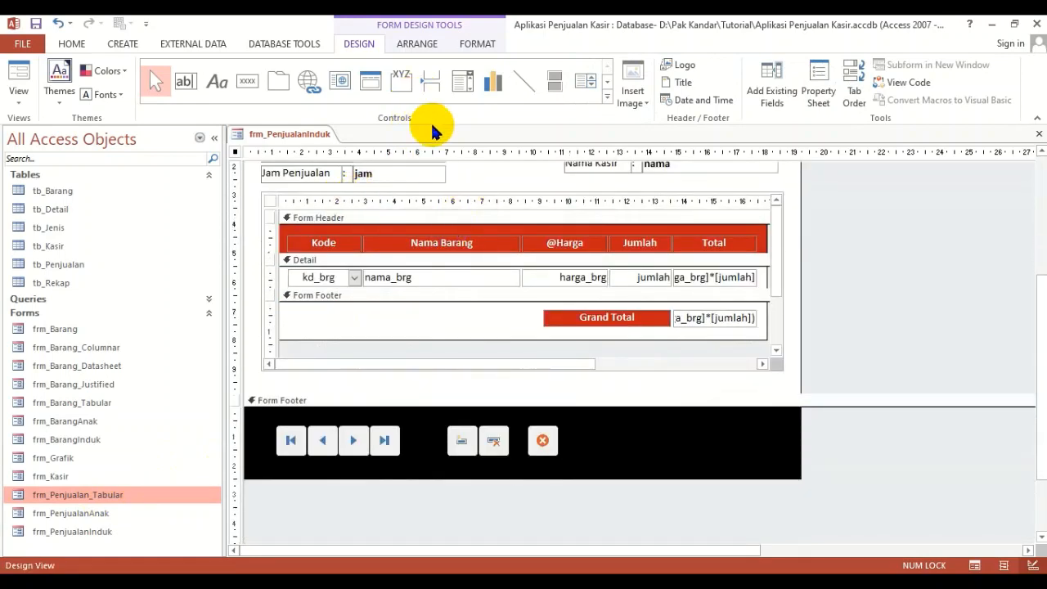
pyautogui.click(606, 96)
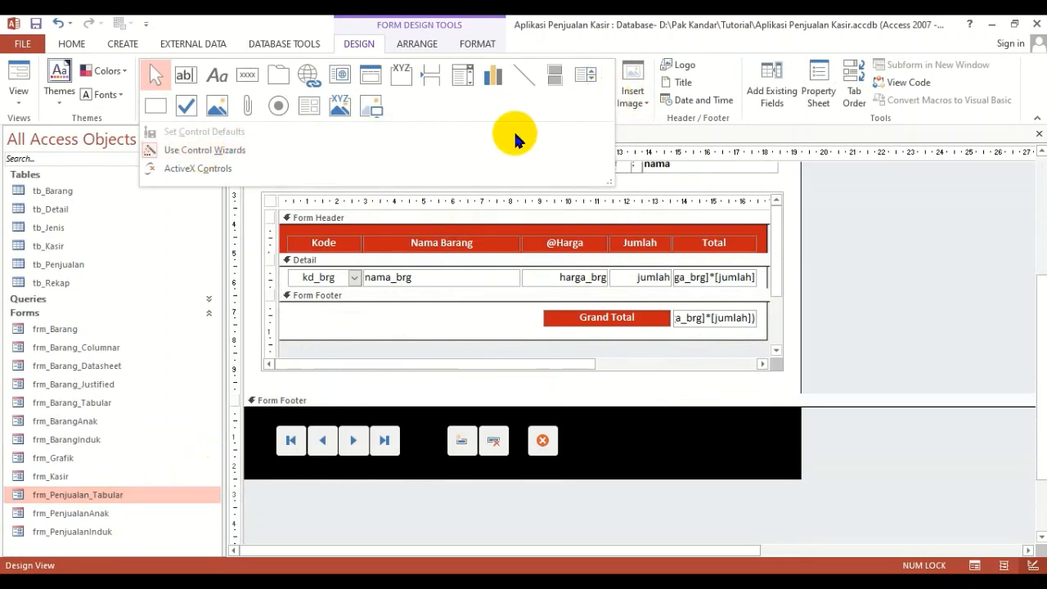
pyautogui.click(465, 78)
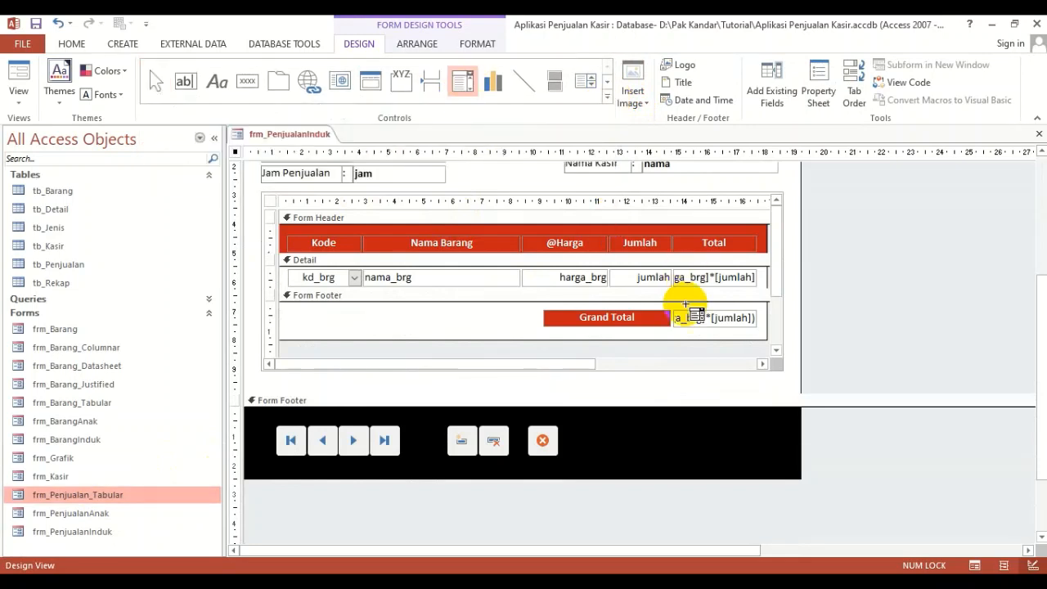
pyautogui.click(627, 429)
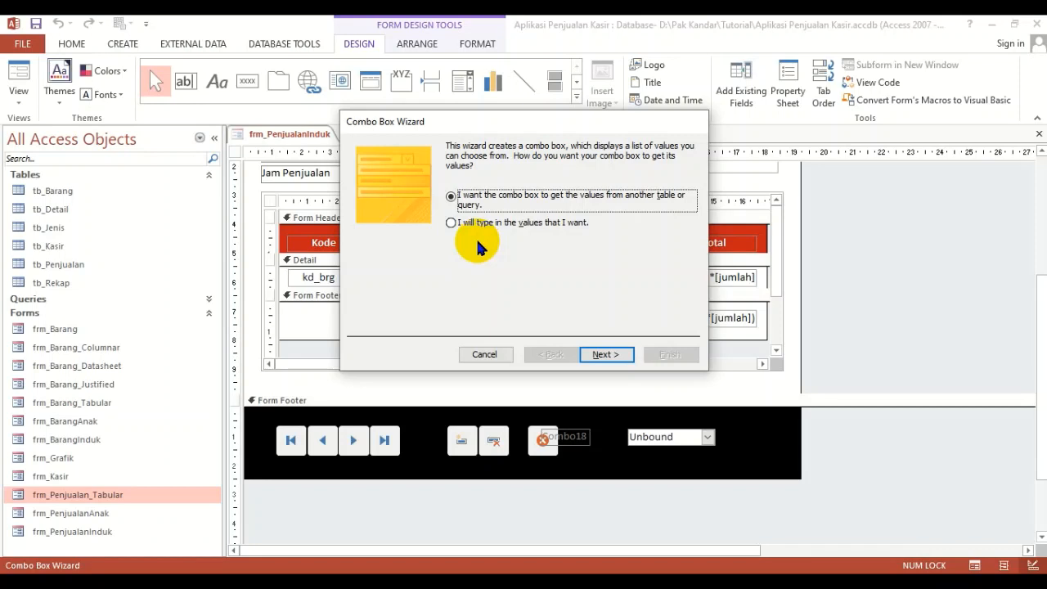
pyautogui.click(482, 354)
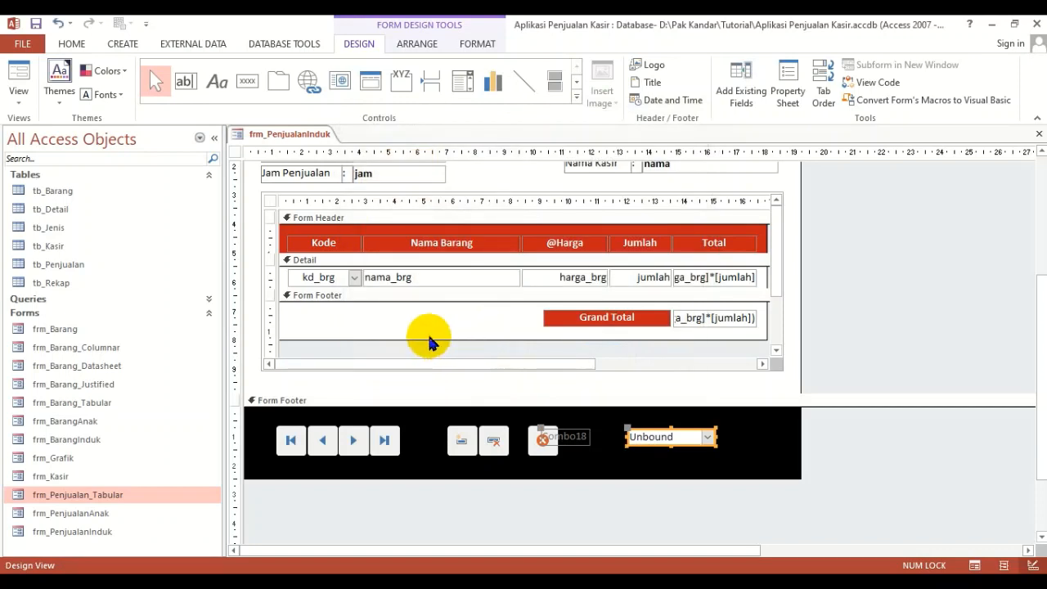
pyautogui.press('Delete')
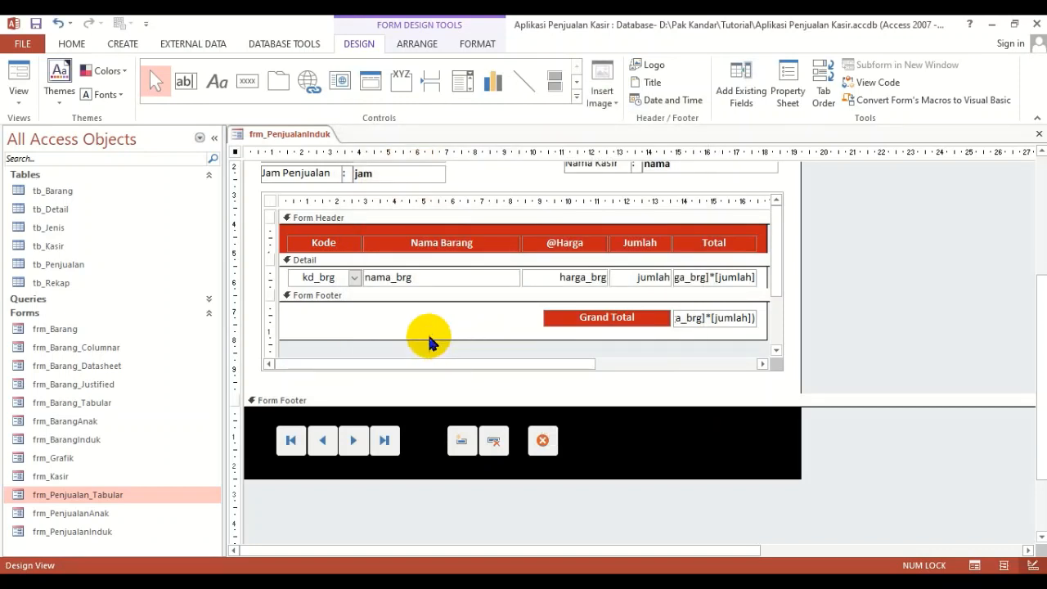
pyautogui.scroll(3, 425, 274)
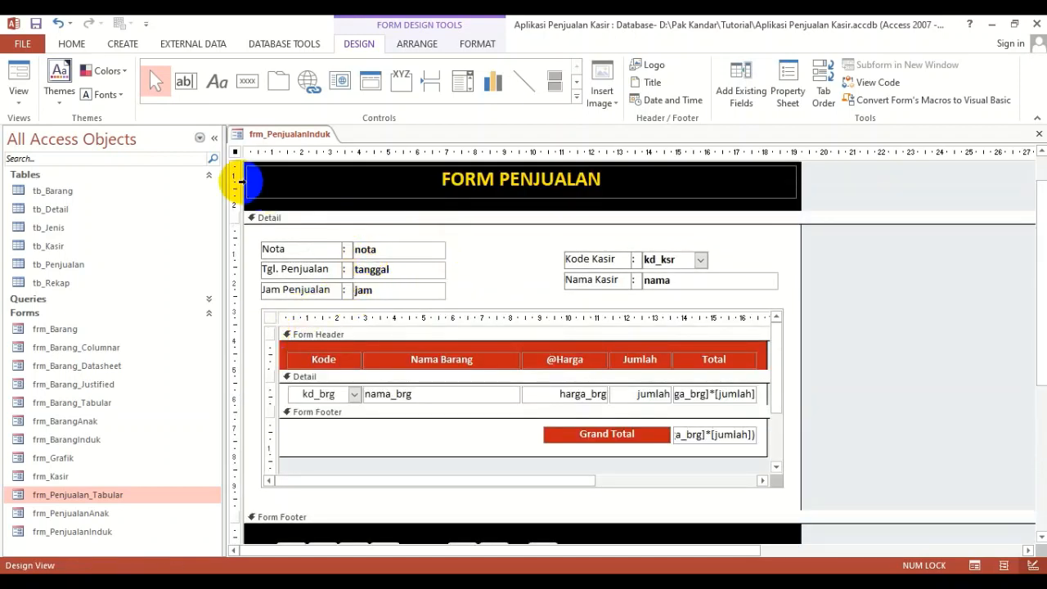
# Review the sales form's data properties in the property sheet, close the sheet and look over the form footer.
pyautogui.click(789, 82)
pyautogui.click(819, 201)
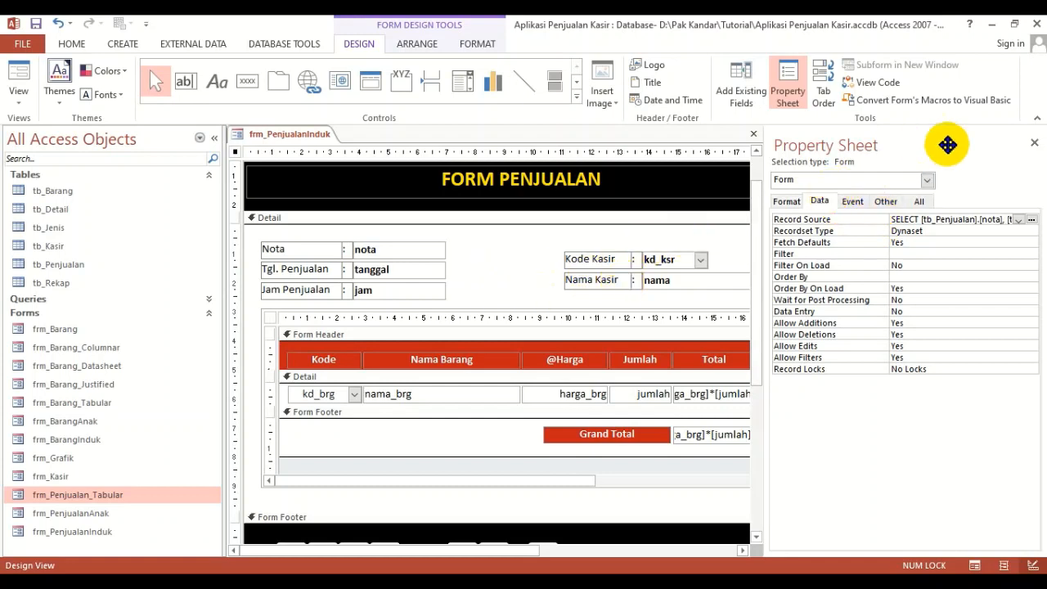
pyautogui.click(788, 86)
pyautogui.scroll(-2, 618, 422)
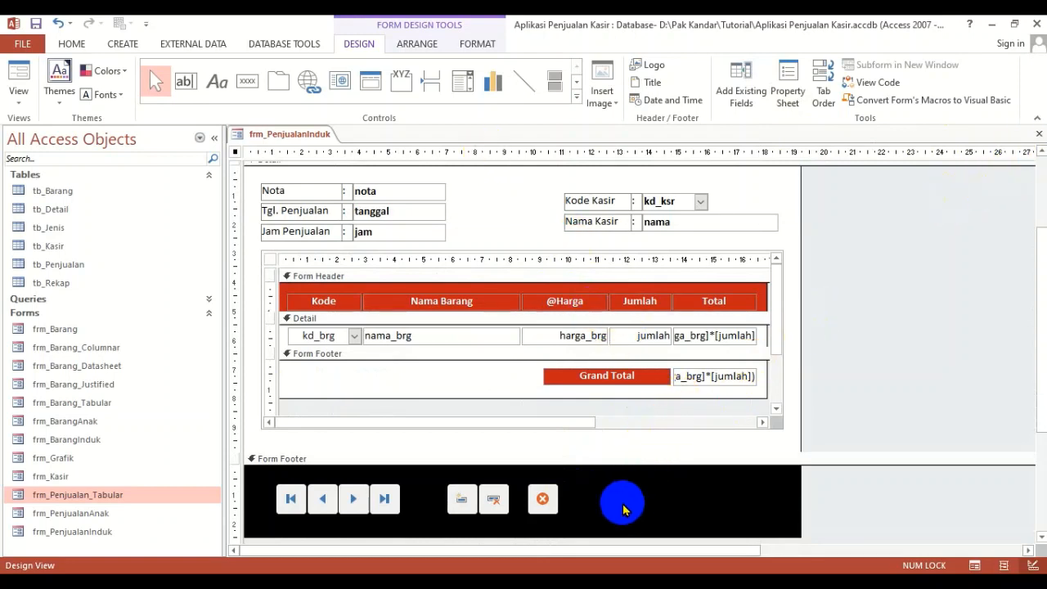
# Close frm_PenjualanInduk with its design changes saved, then briefly open and close the tb_Penjualan table.
pyautogui.click(1039, 133)
pyautogui.click(491, 342)
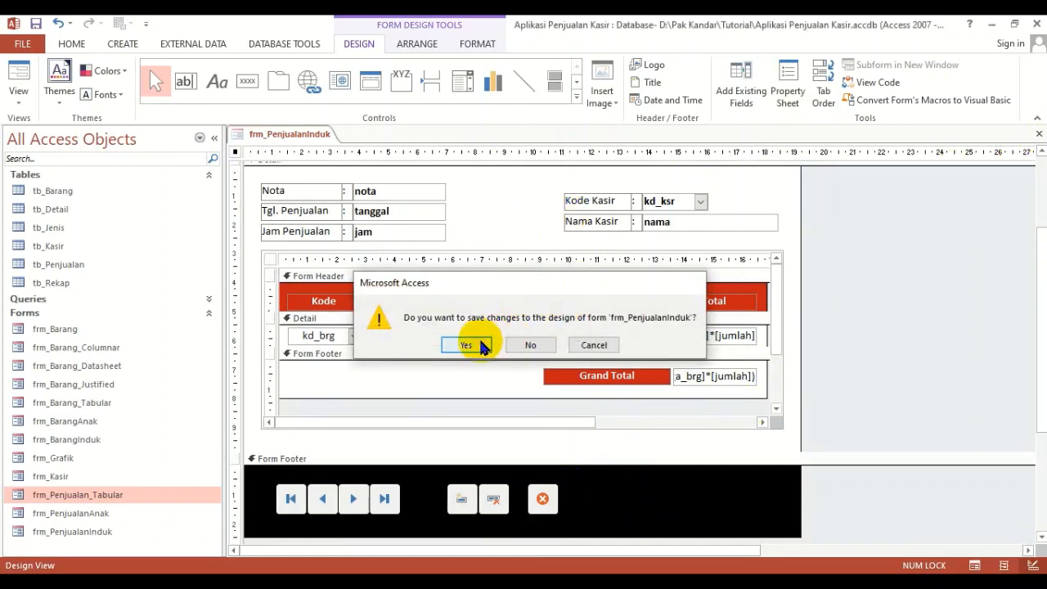
pyautogui.doubleClick(84, 264)
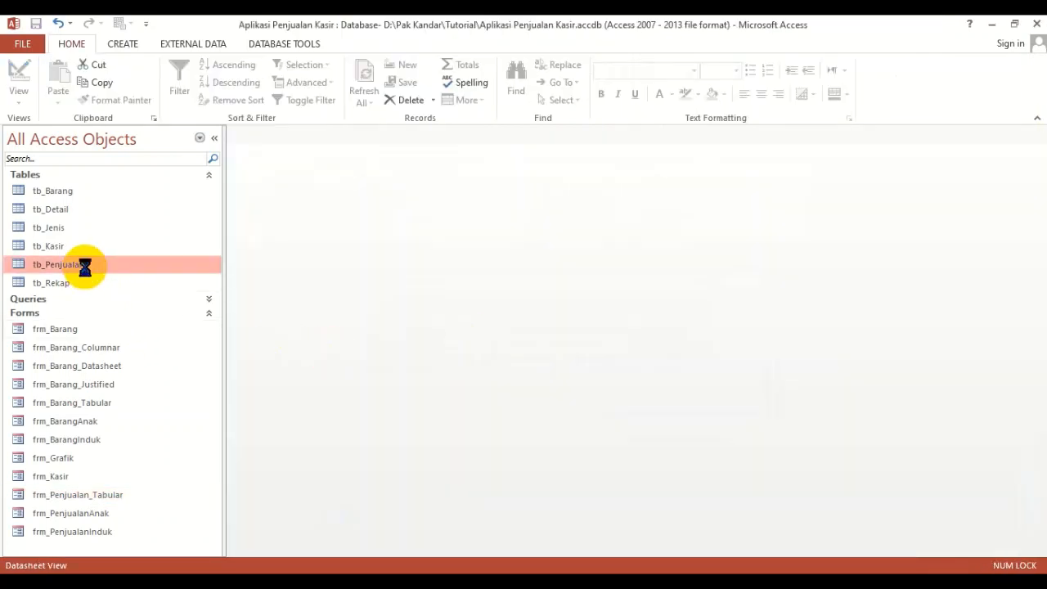
pyautogui.click(1039, 134)
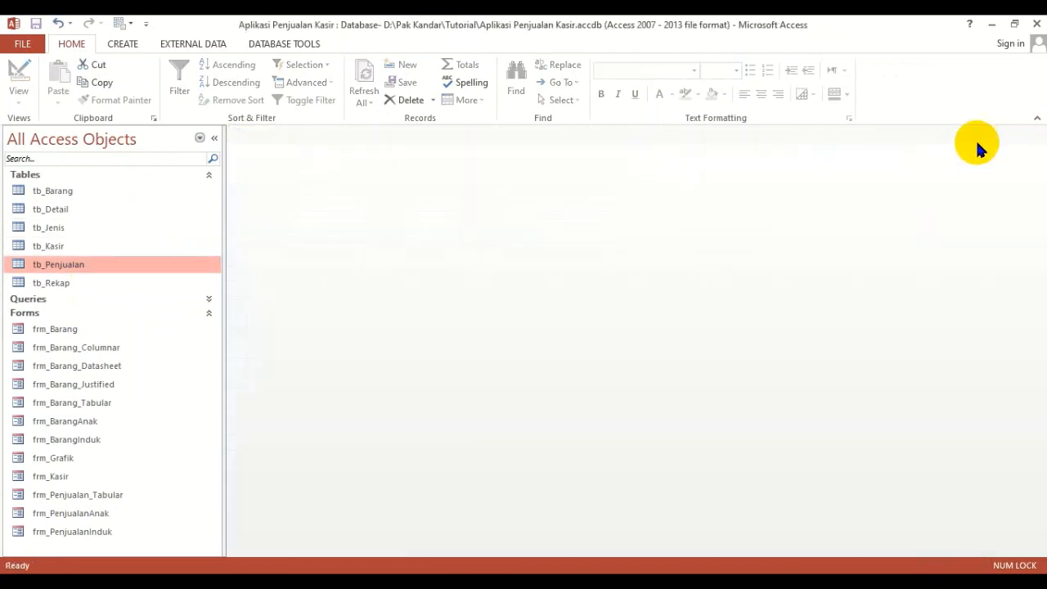
# Create a new form based on the tb_Penjualan table and switch it to Design View.
pyautogui.click(124, 46)
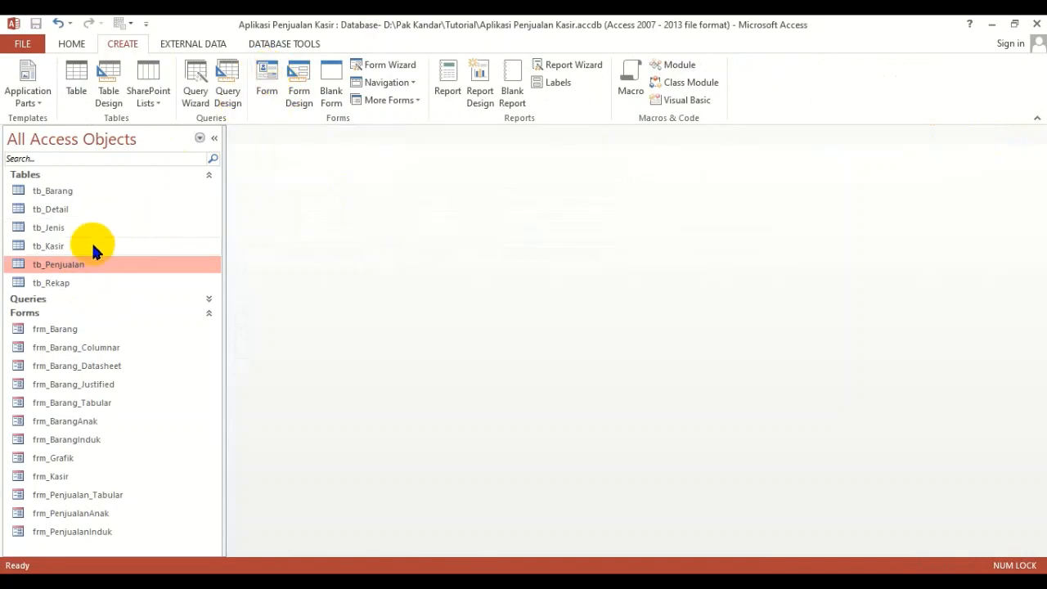
pyautogui.click(260, 80)
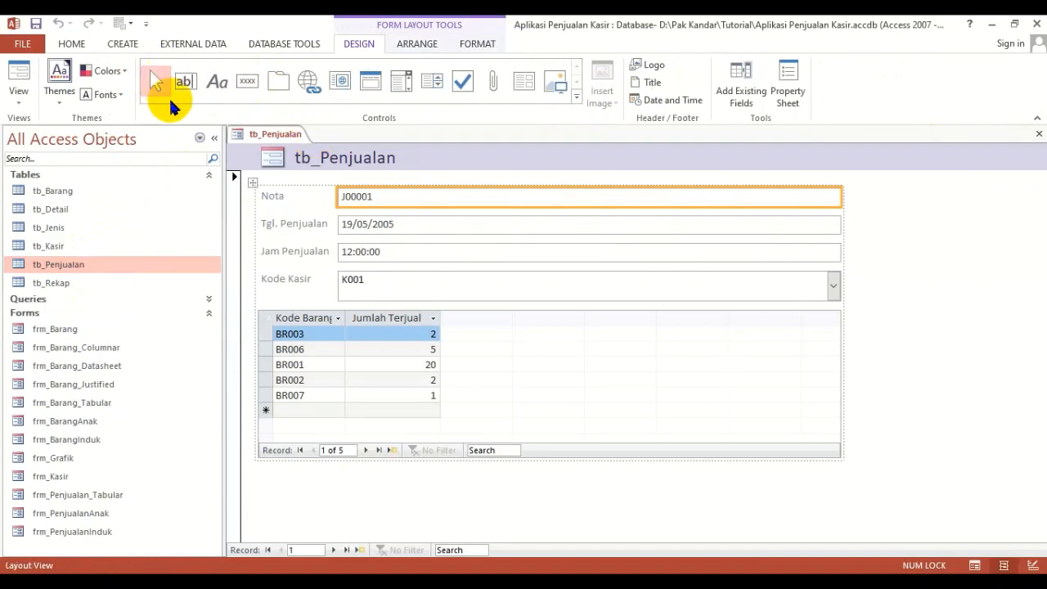
pyautogui.click(19, 97)
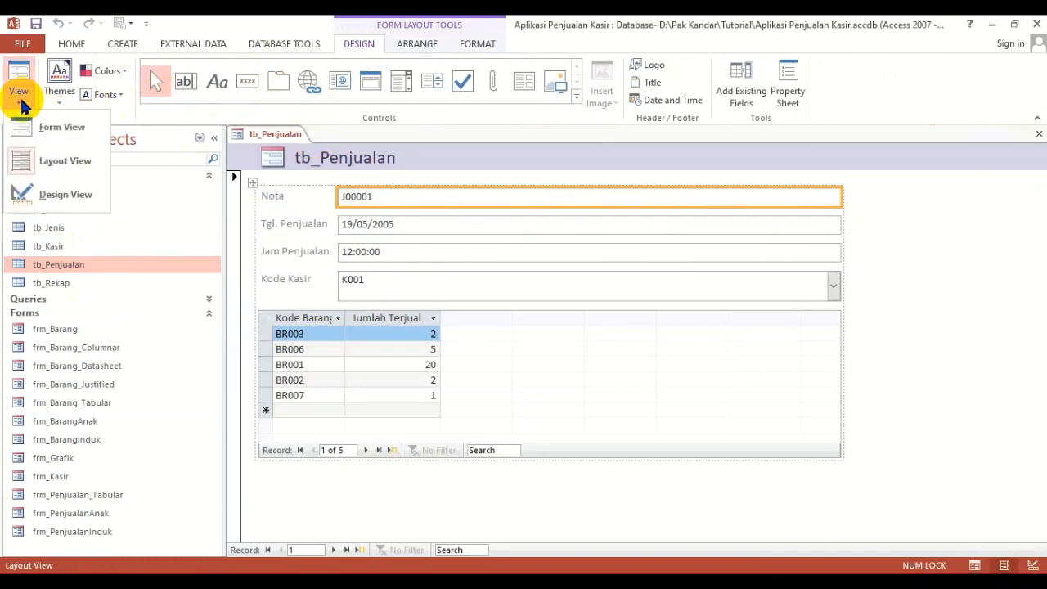
pyautogui.click(64, 195)
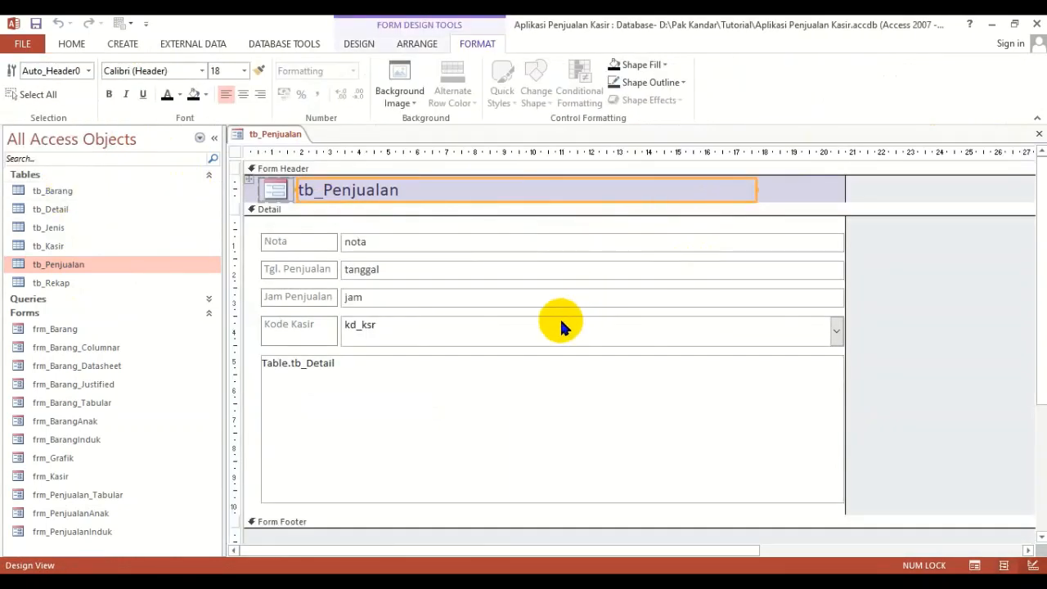
# Extend the new form's empty footer section to about 2.7 cm tall.
pyautogui.scroll(-1, 496, 331)
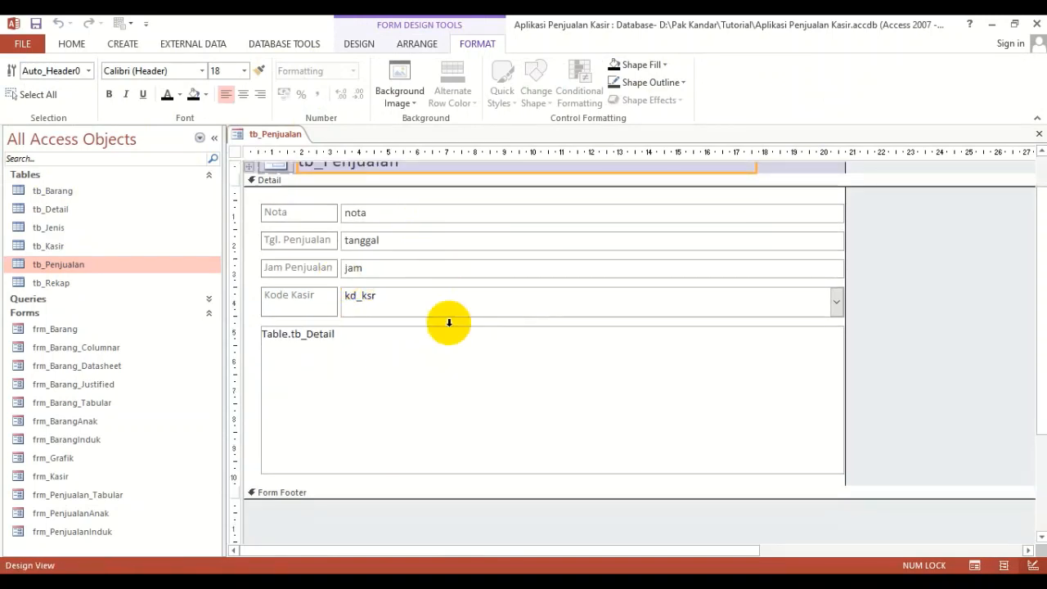
pyautogui.scroll(-3, 441, 343)
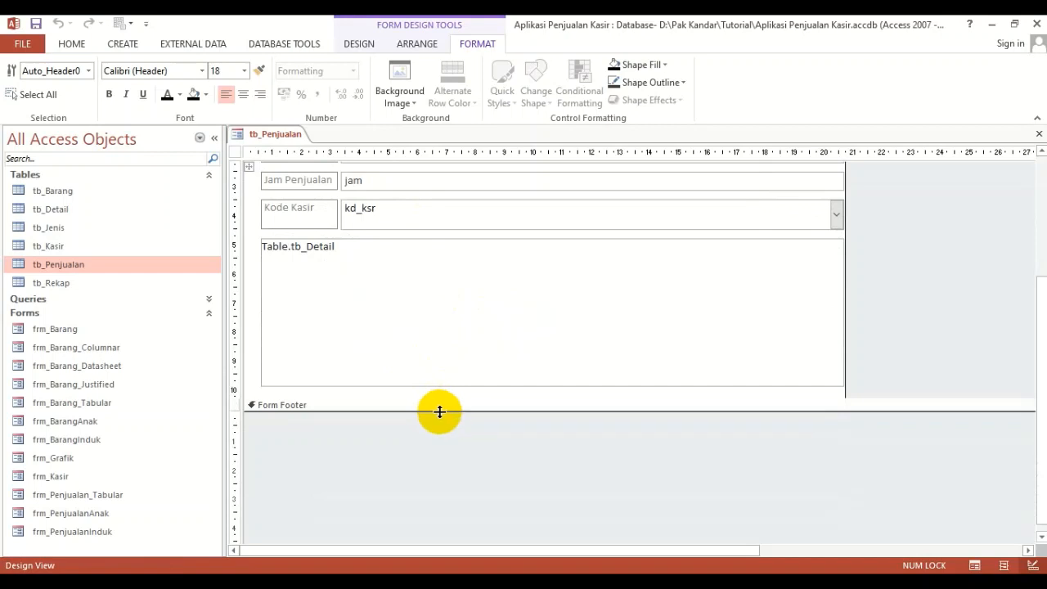
pyautogui.moveTo(465, 410); pyautogui.dragTo(467, 491)
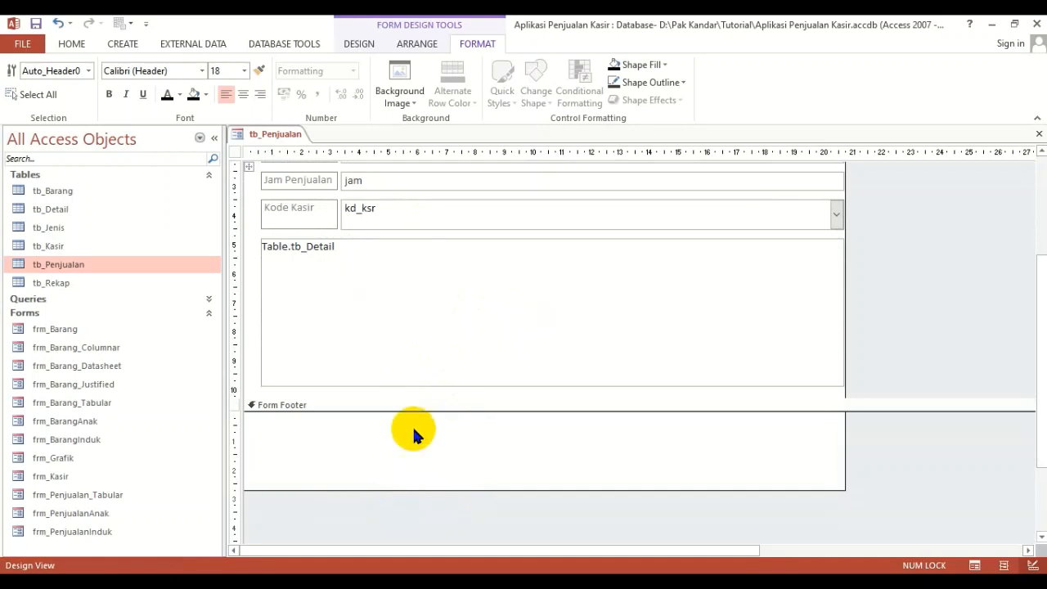
# Add a combo box to the form footer that finds a record by the nota field, accepting the wizard's suggested label.
pyautogui.click(360, 44)
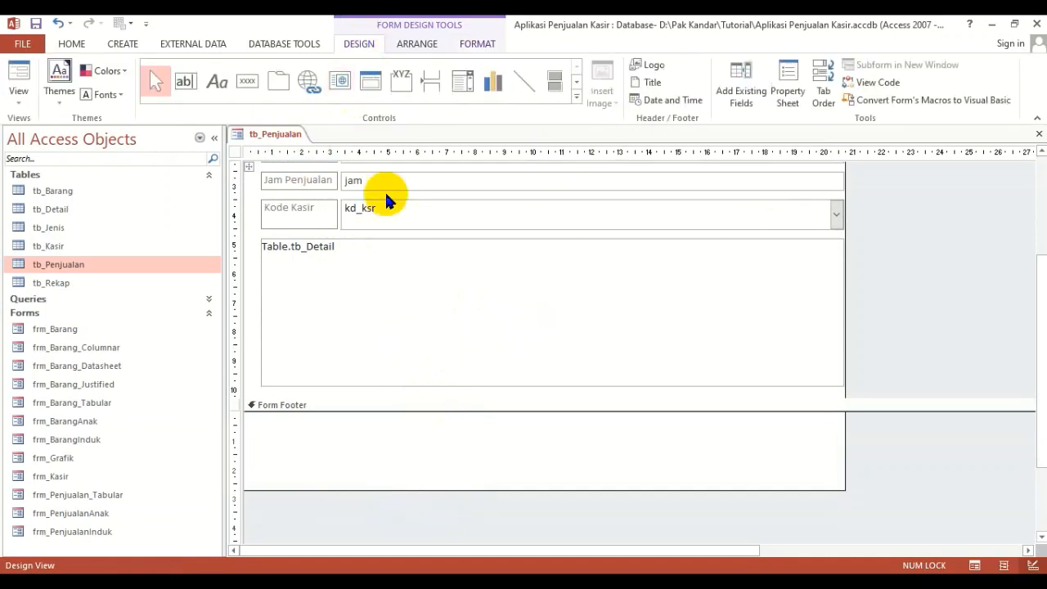
pyautogui.click(463, 82)
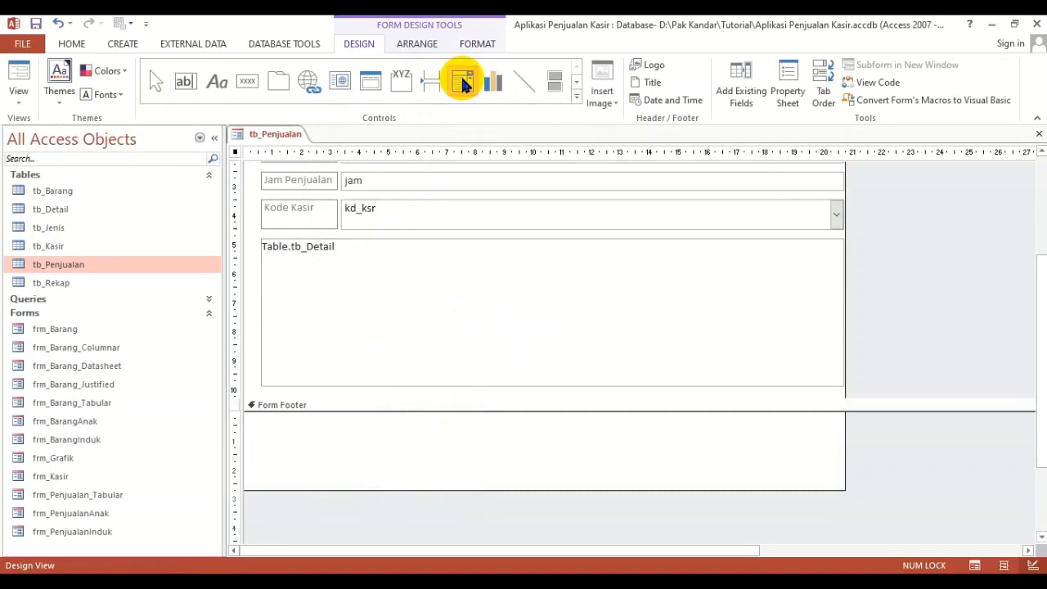
pyautogui.click(540, 438)
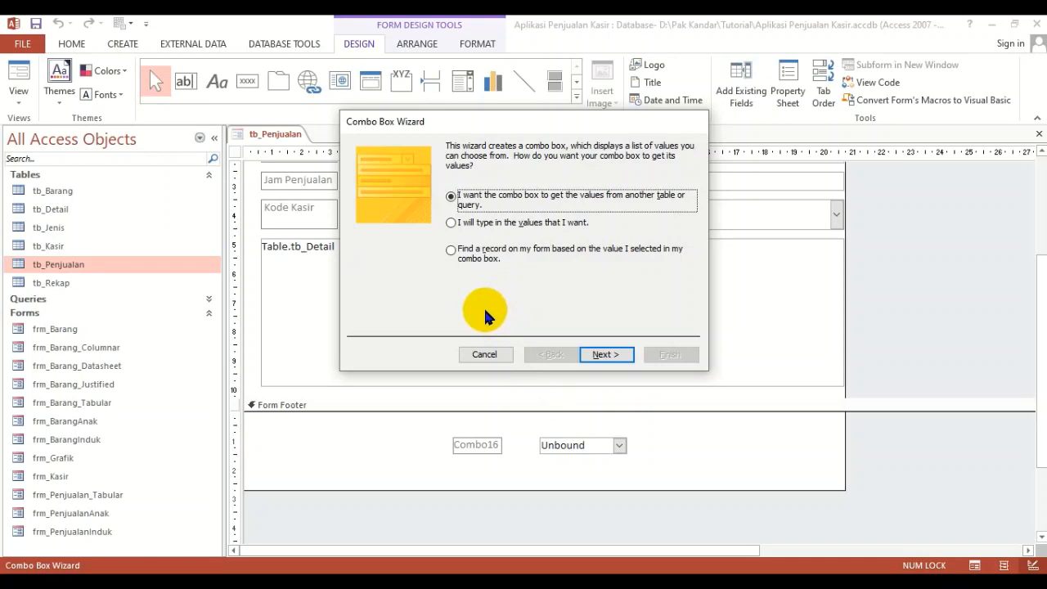
pyautogui.click(469, 254)
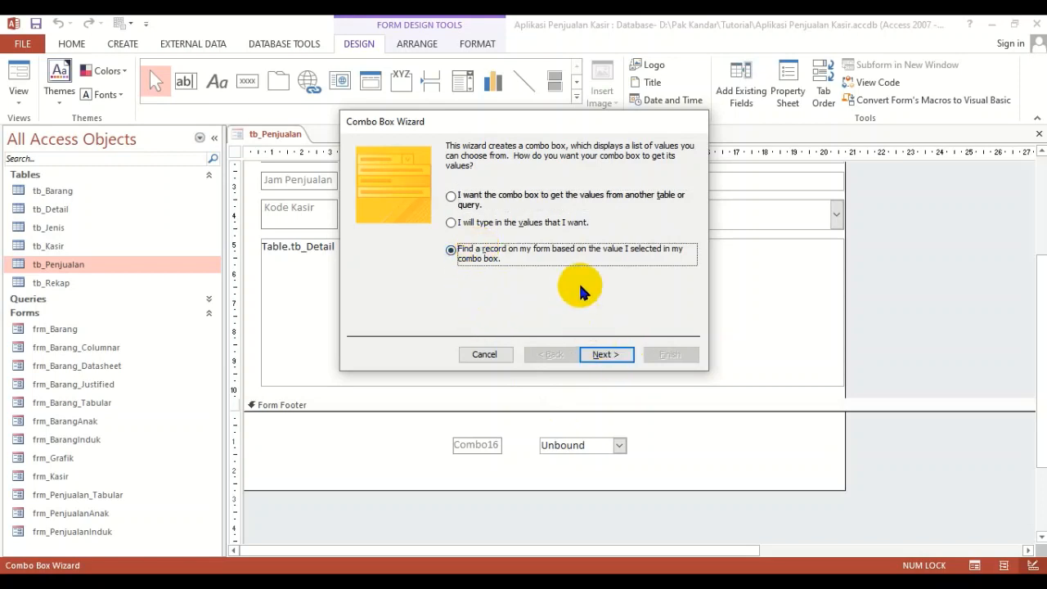
pyautogui.click(606, 355)
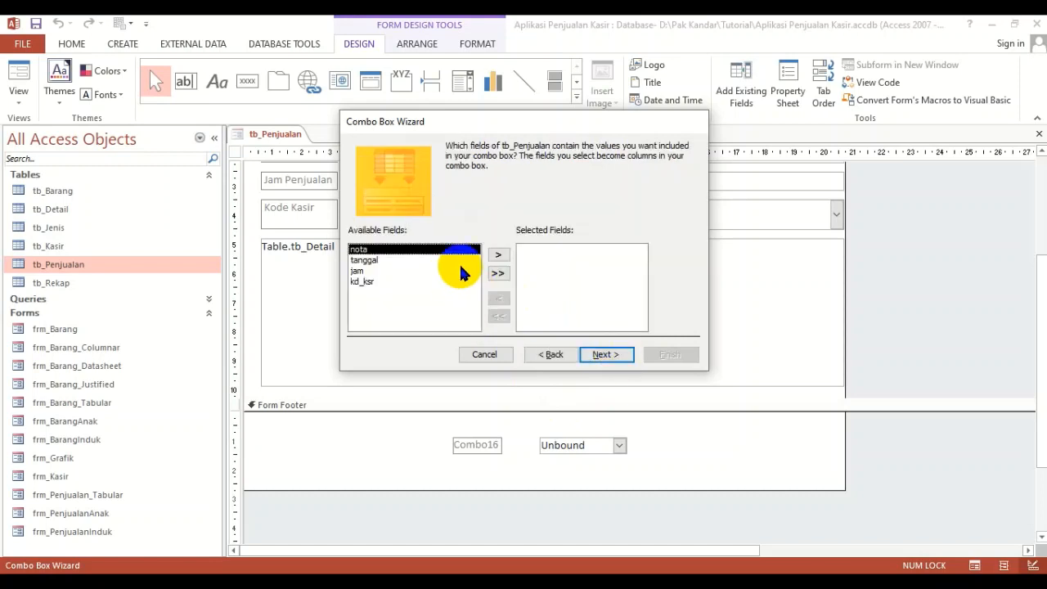
pyautogui.click(498, 254)
pyautogui.click(600, 355)
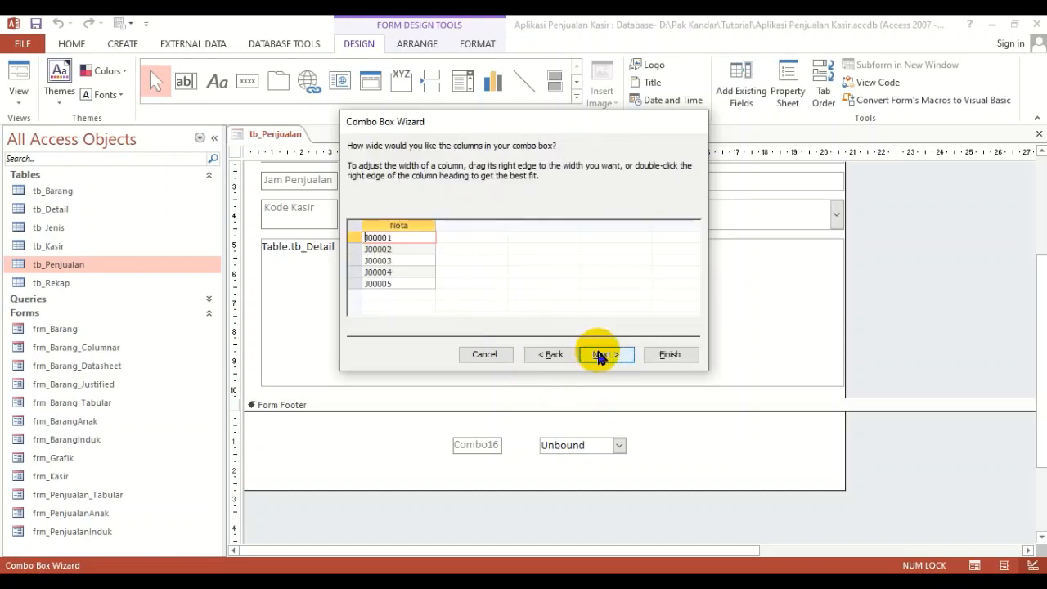
pyautogui.click(604, 354)
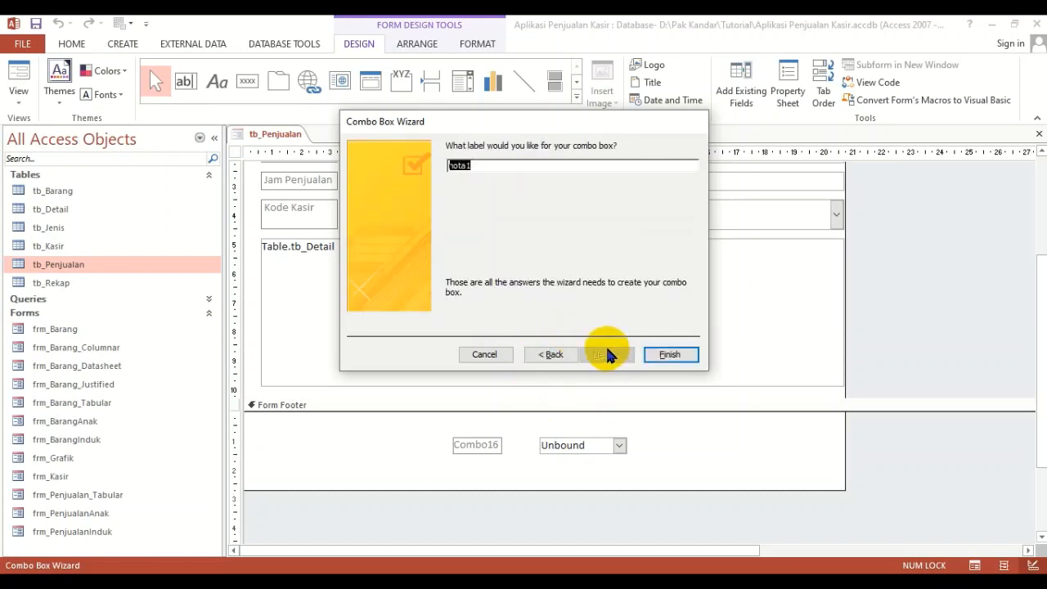
pyautogui.click(663, 354)
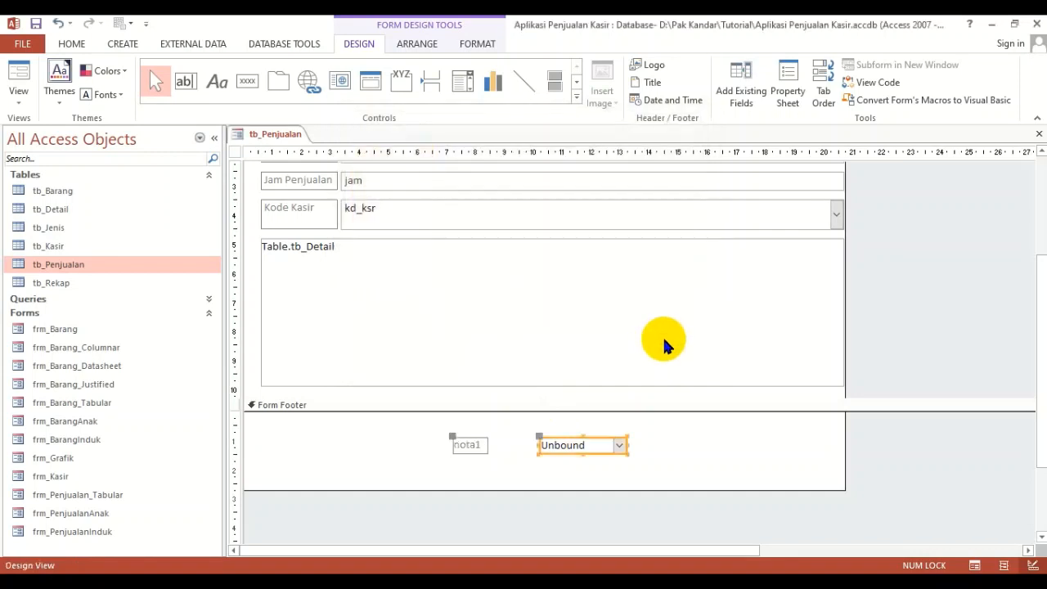
# Copy the footer's nota combo box together with its label.
pyautogui.moveTo(394, 419); pyautogui.dragTo(599, 443)
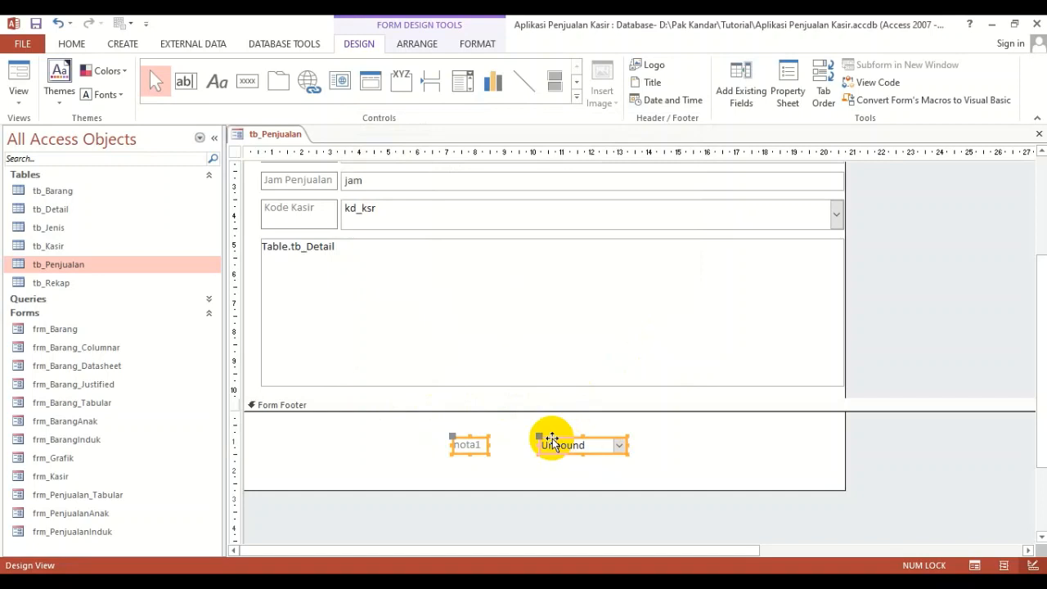
pyautogui.rightClick(470, 444)
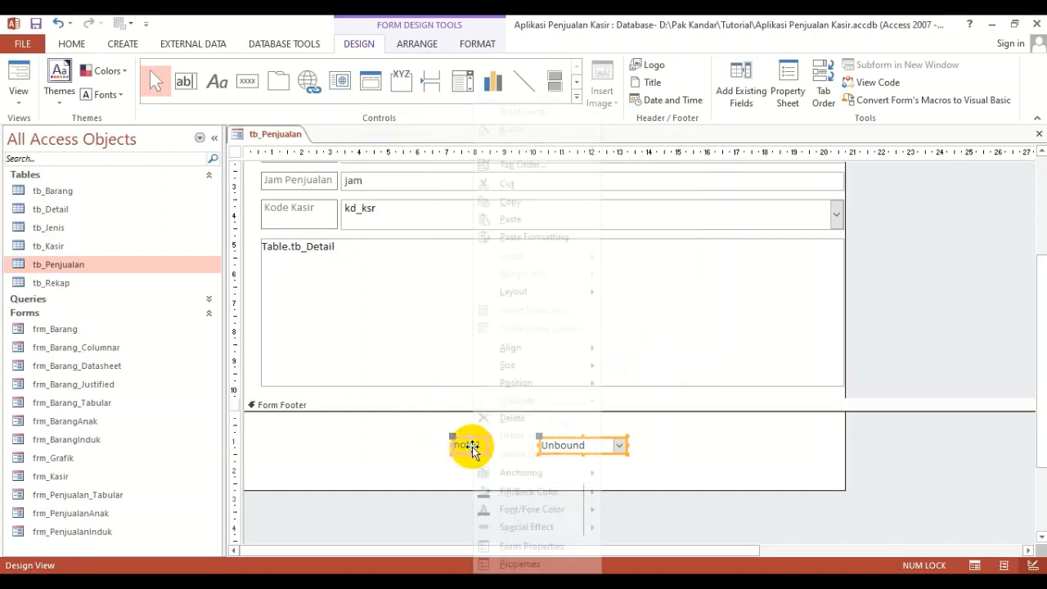
pyautogui.click(73, 47)
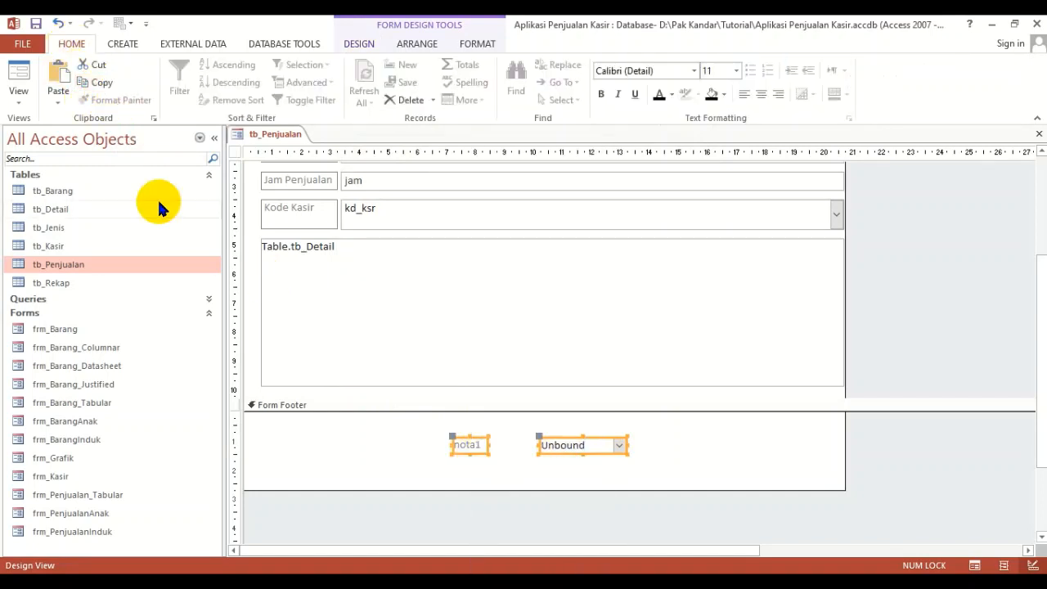
# Open frm_PenjualanInduk in Design View.
pyautogui.click(82, 532)
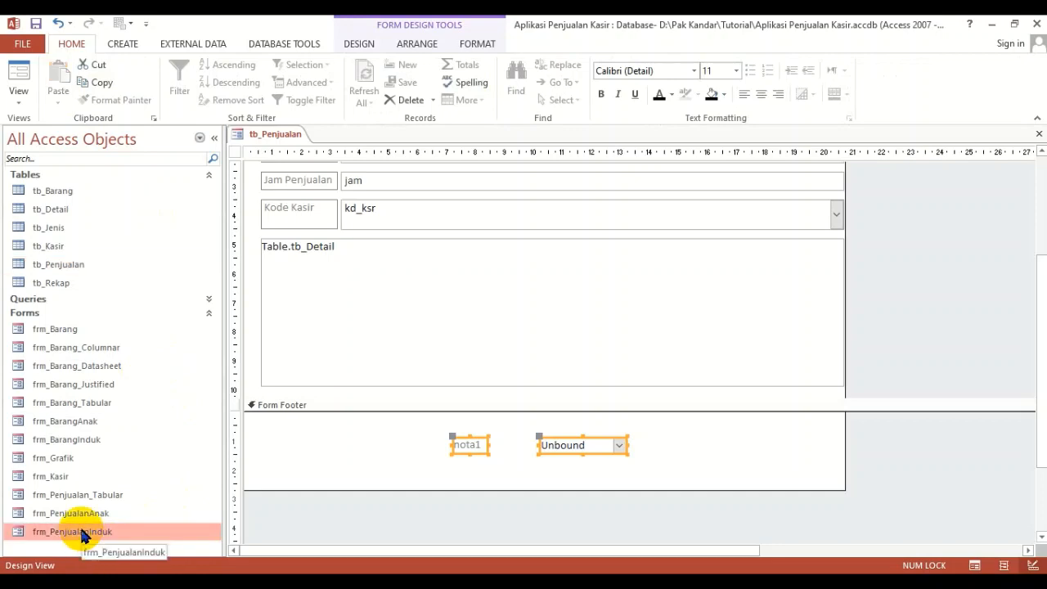
pyautogui.rightClick(82, 531)
pyautogui.click(134, 362)
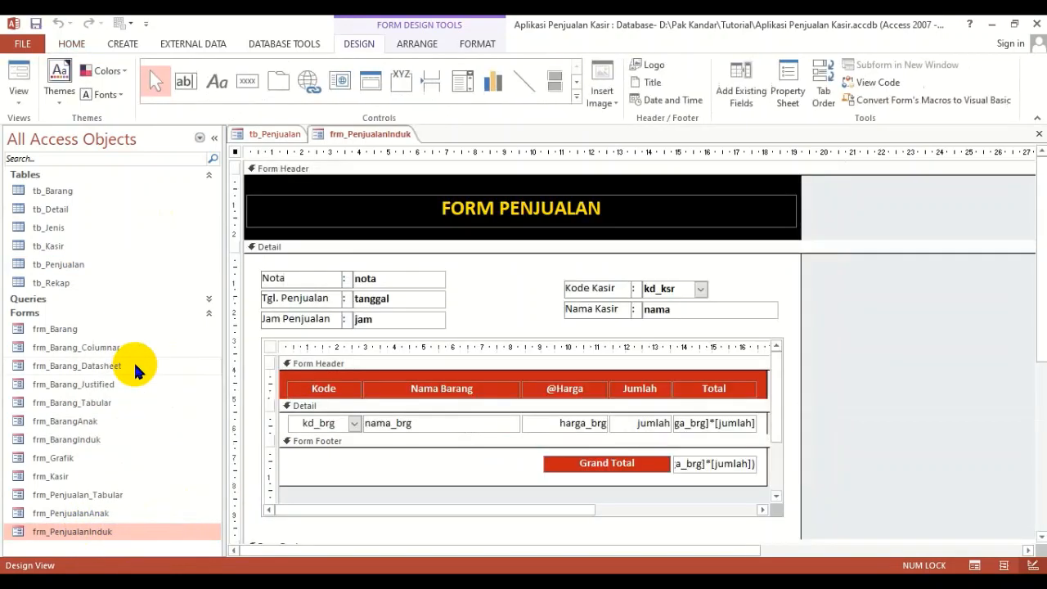
# Paste the copied combo box and label into the black form footer and move them beside the close button.
pyautogui.scroll(-3, 346, 420)
pyautogui.scroll(-1, 565, 457)
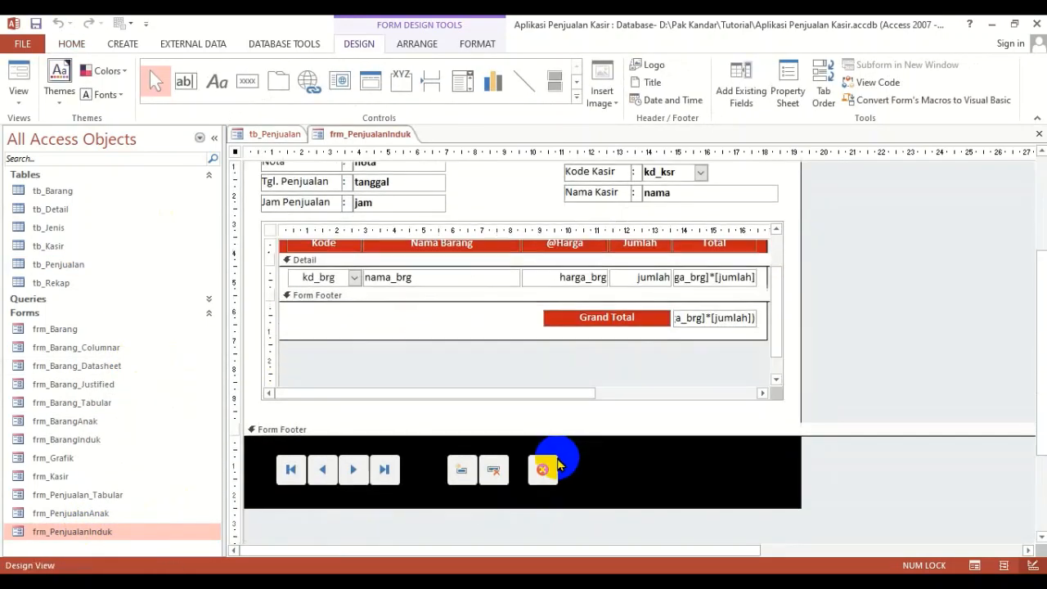
pyautogui.click(626, 449)
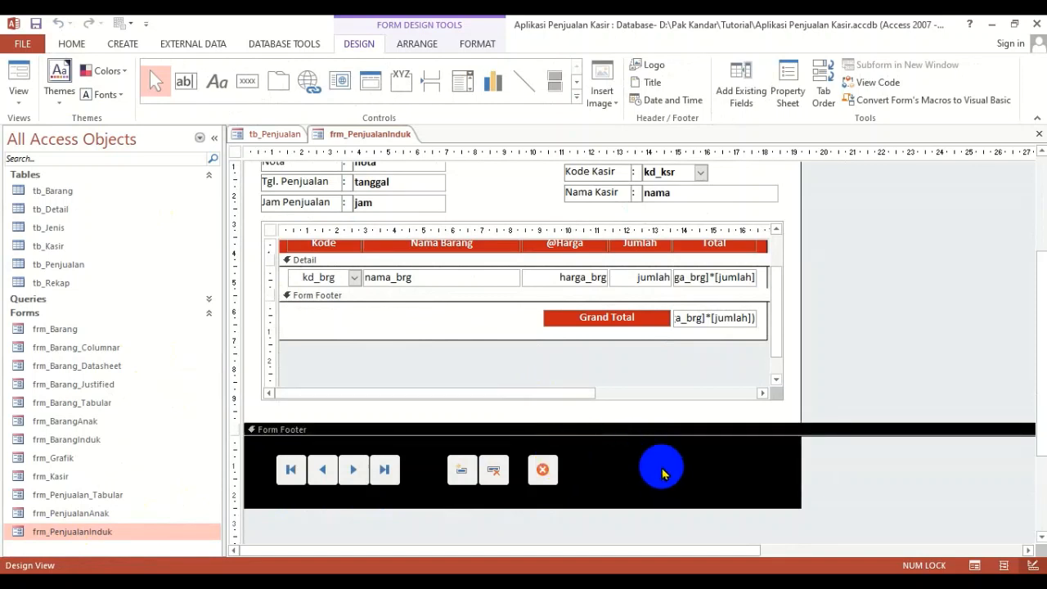
pyautogui.click(72, 43)
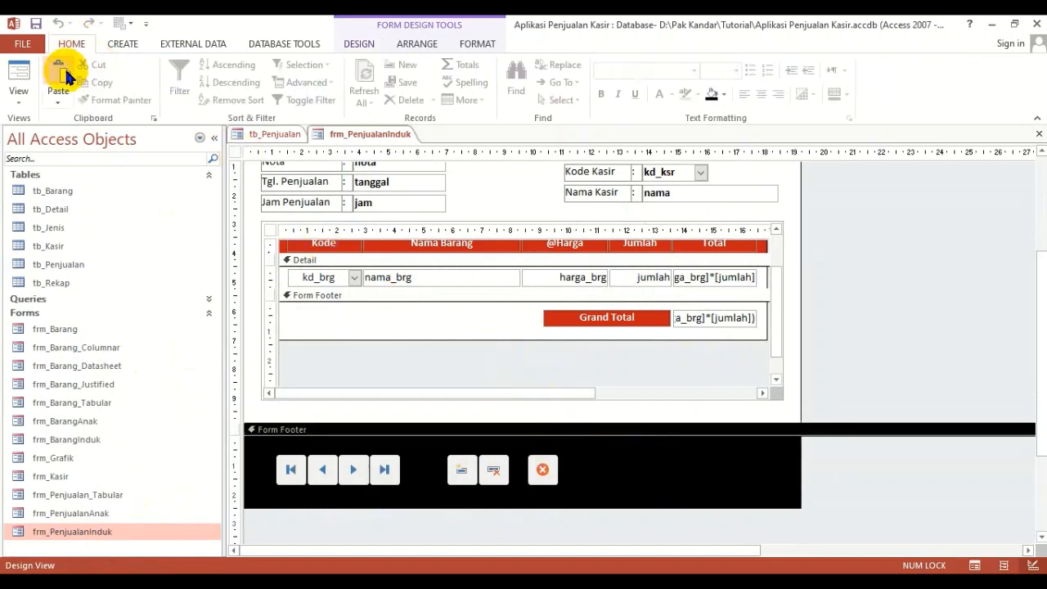
pyautogui.click(57, 79)
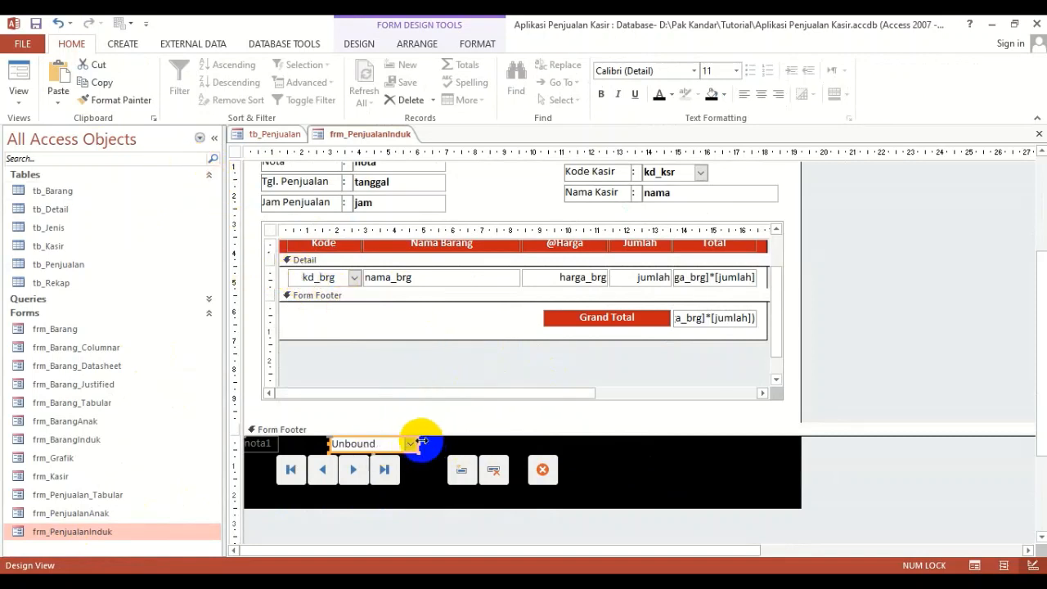
pyautogui.moveTo(412, 444); pyautogui.dragTo(742, 478)
# Format the nota1 label in the footer as bold yellow text and widen it up to the combo box.
pyautogui.click(598, 470)
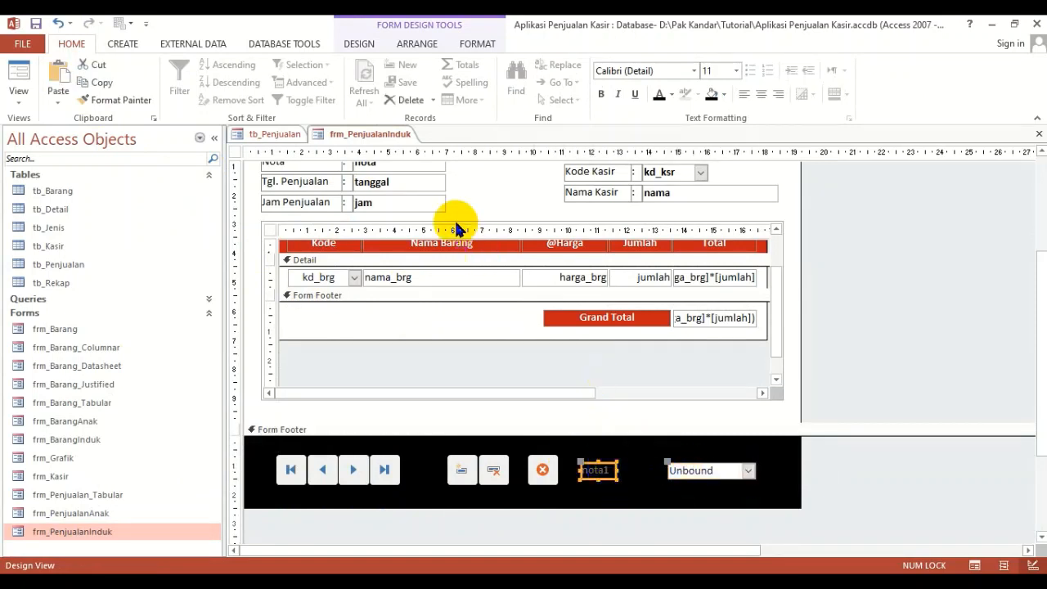
pyautogui.click(671, 94)
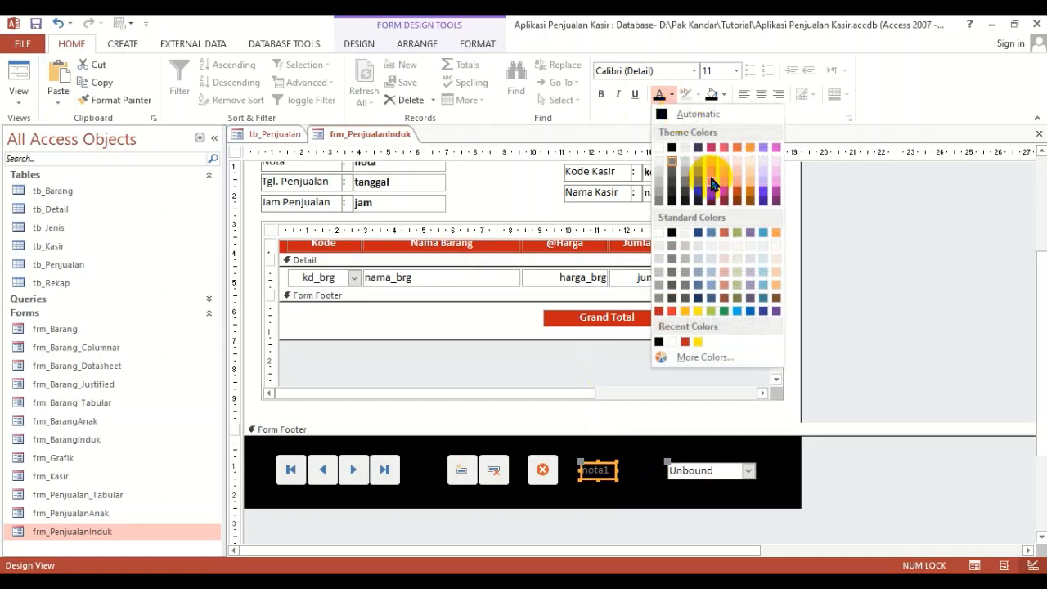
pyautogui.click(699, 339)
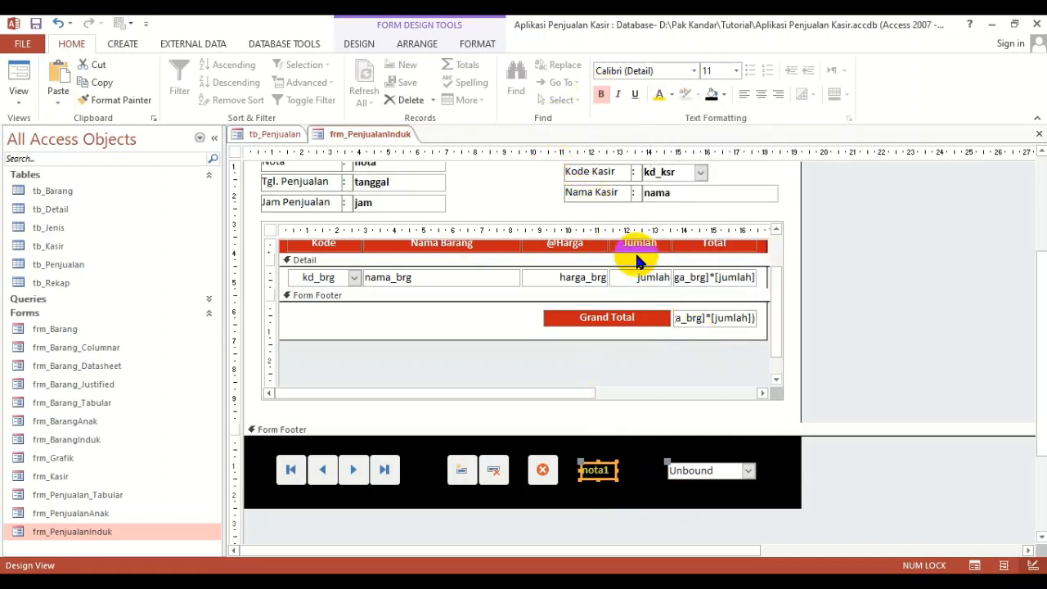
pyautogui.moveTo(618, 471); pyautogui.dragTo(669, 470)
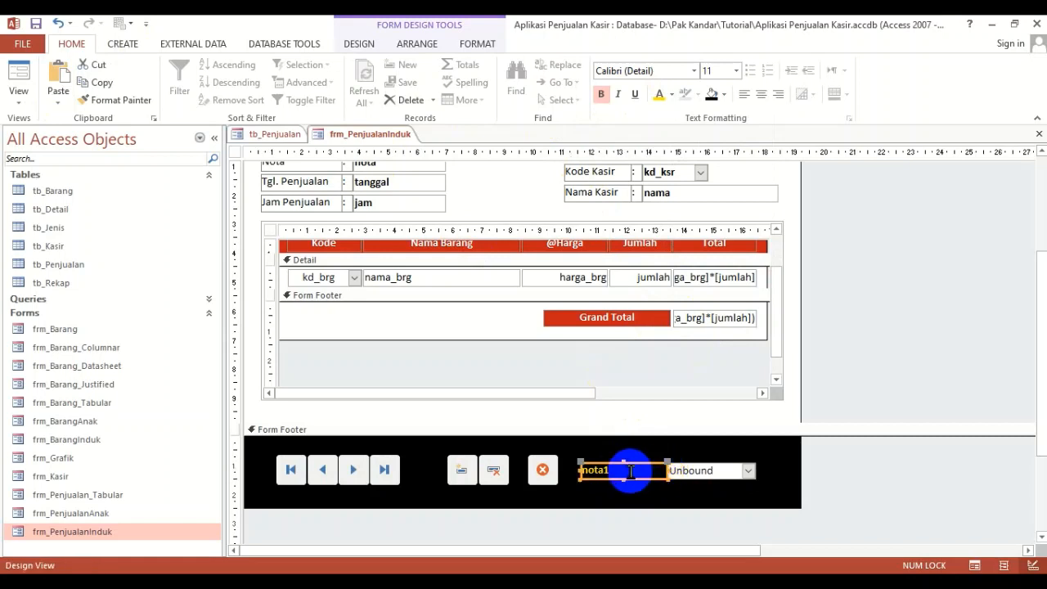
# Change the combo box label's caption to "Pencarian Data".
pyautogui.click(631, 472)
pyautogui.write('Pencarian D')
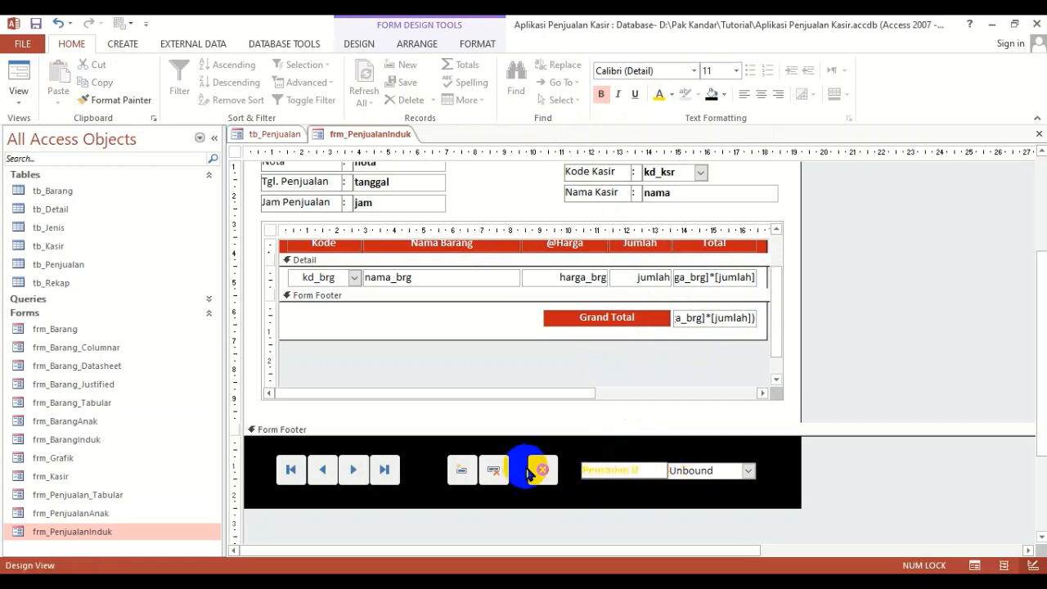
pyautogui.write('ata')
pyautogui.press('Return')
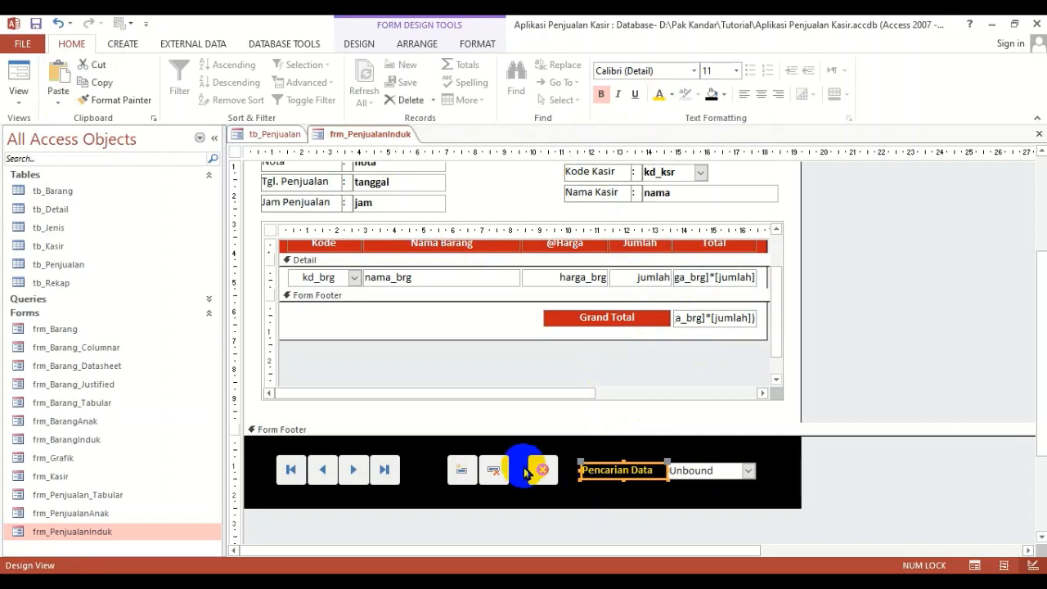
# Append a spaced colon to the "Pencarian Data" label caption in the form footer.
pyautogui.click(747, 486)
pyautogui.click(705, 472)
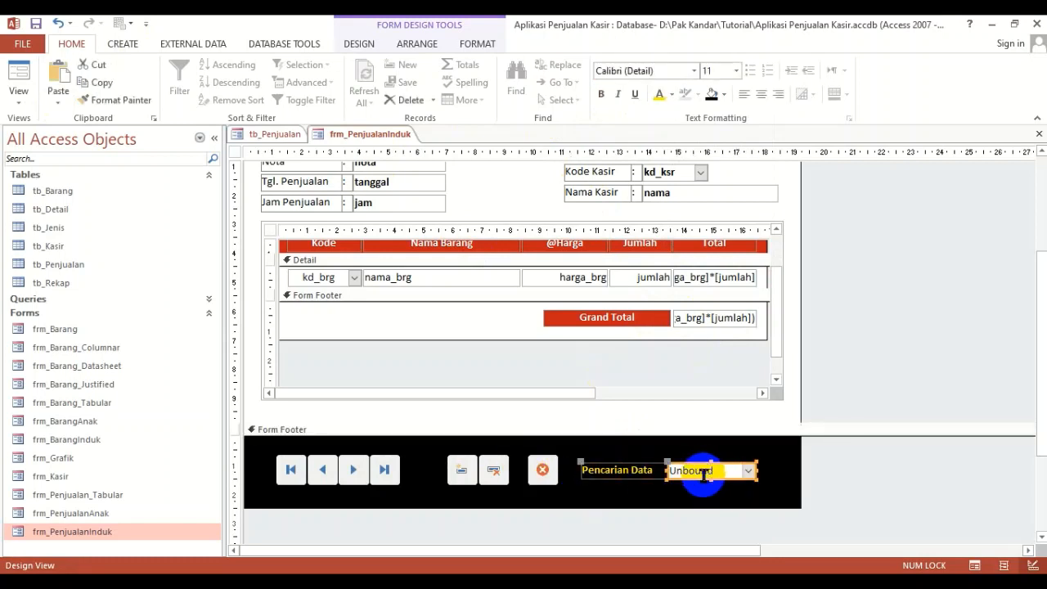
pyautogui.click(658, 470)
pyautogui.click(657, 471)
pyautogui.click(685, 465)
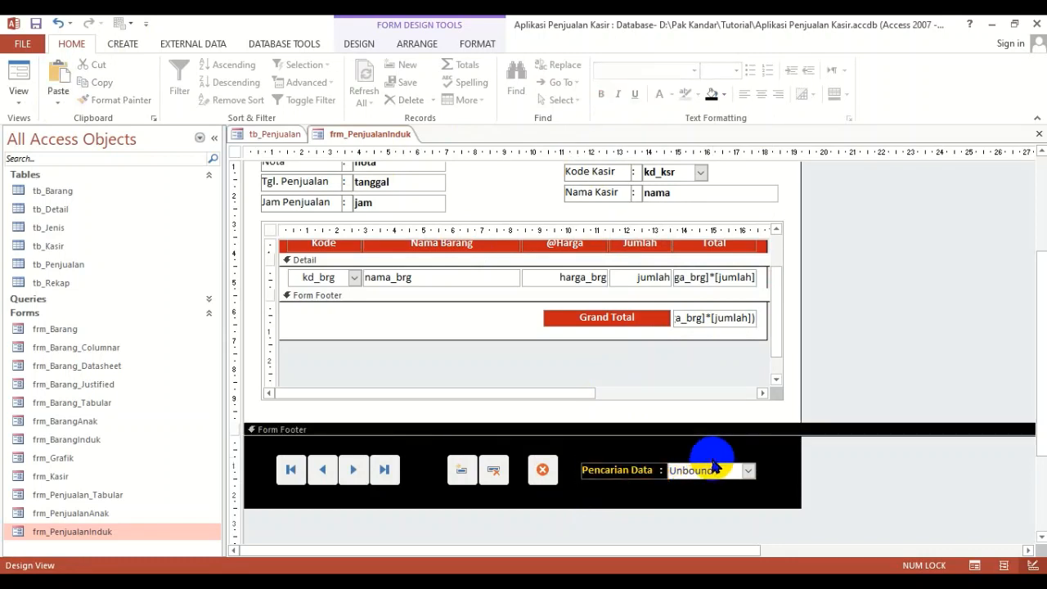
# Shift the left edge of the footer's search combo box slightly inward to leave a small gap after the label.
pyautogui.click(669, 472)
pyautogui.moveTo(667, 470); pyautogui.dragTo(672, 470)
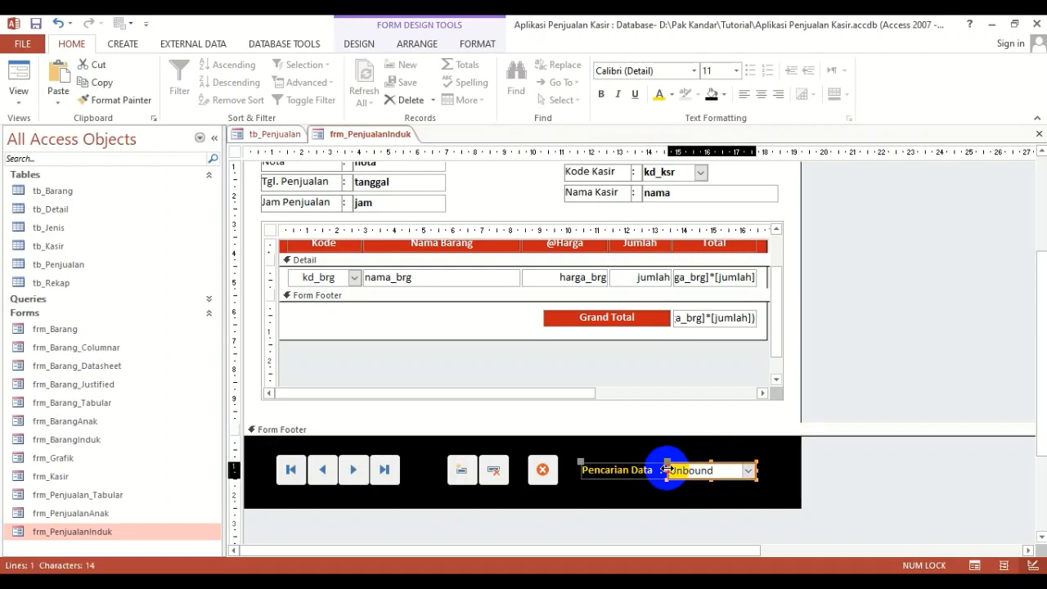
pyautogui.click(675, 461)
pyautogui.click(674, 466)
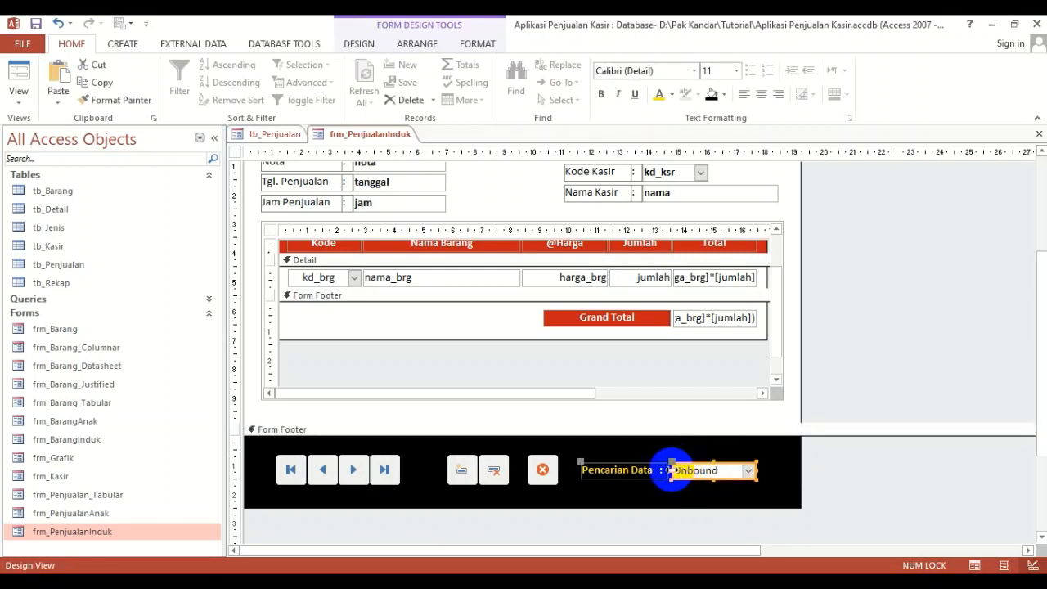
pyautogui.click(671, 471)
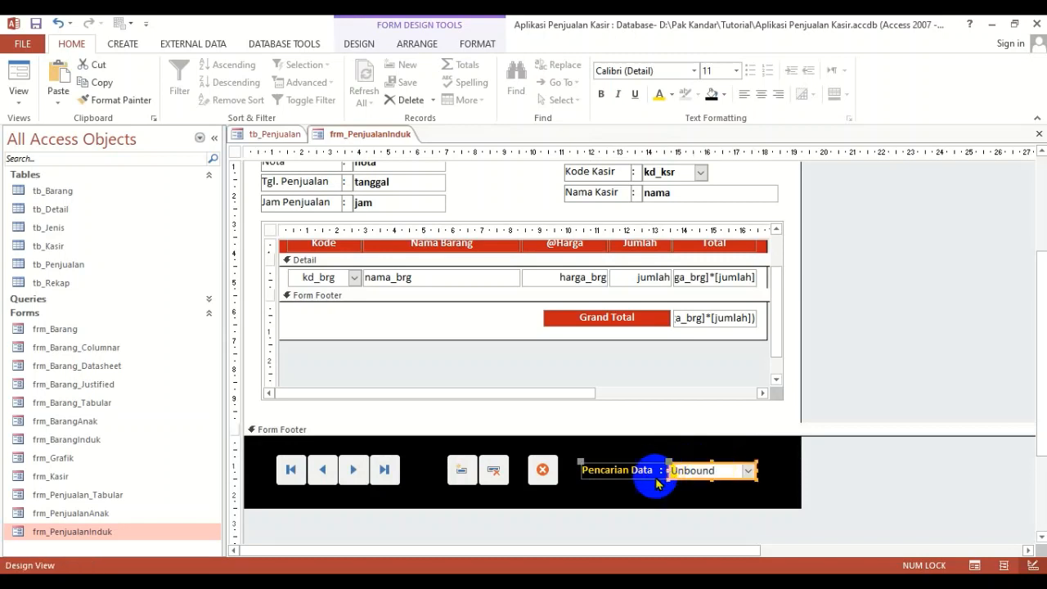
pyautogui.click(661, 479)
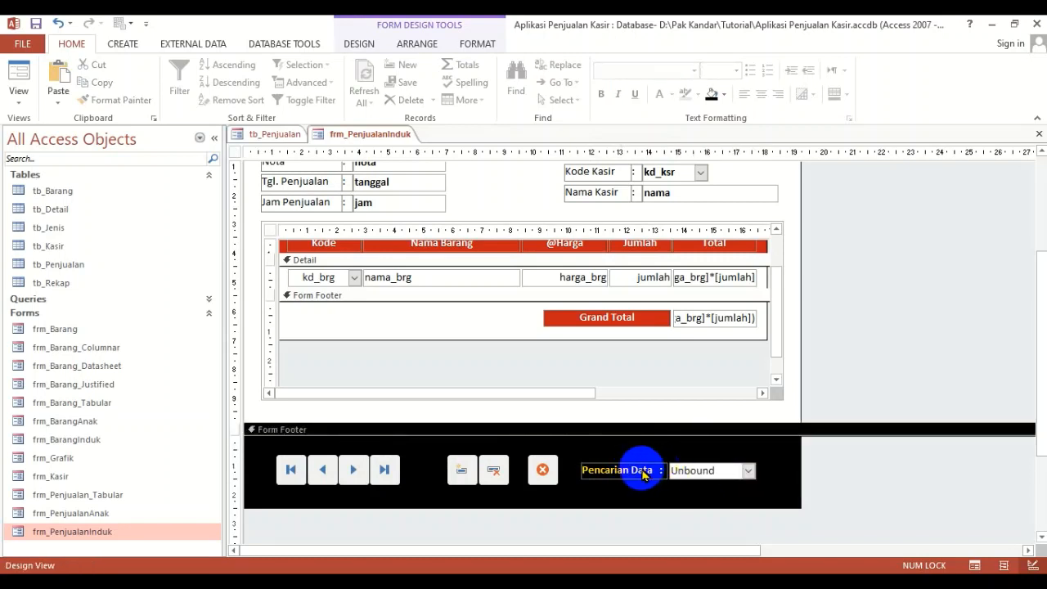
# Make the search combo box text bold and centred, and narrow the box slightly from its right edge.
pyautogui.click(691, 471)
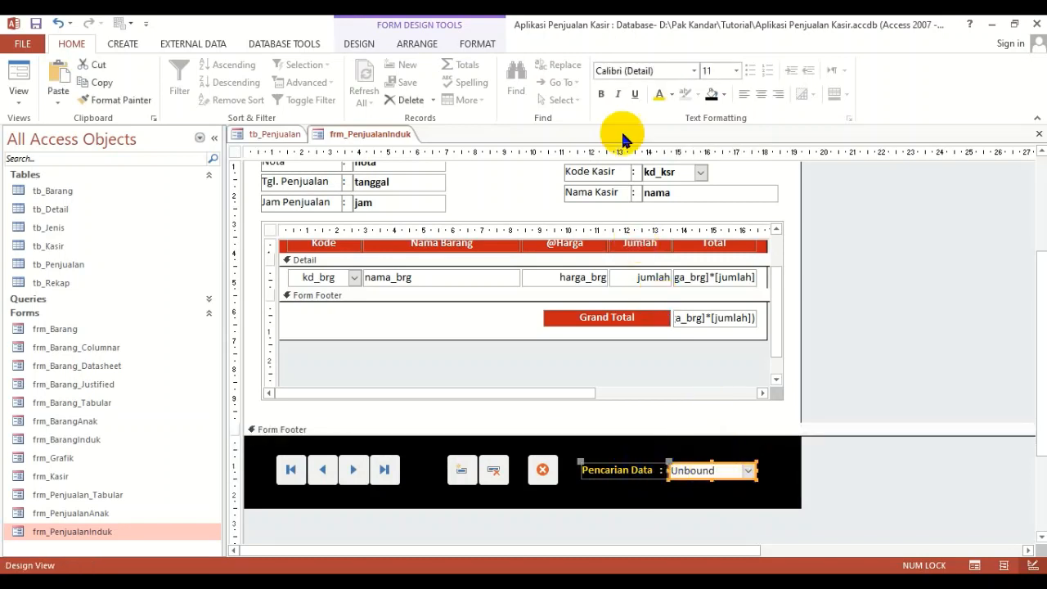
pyautogui.click(601, 94)
pyautogui.click(761, 94)
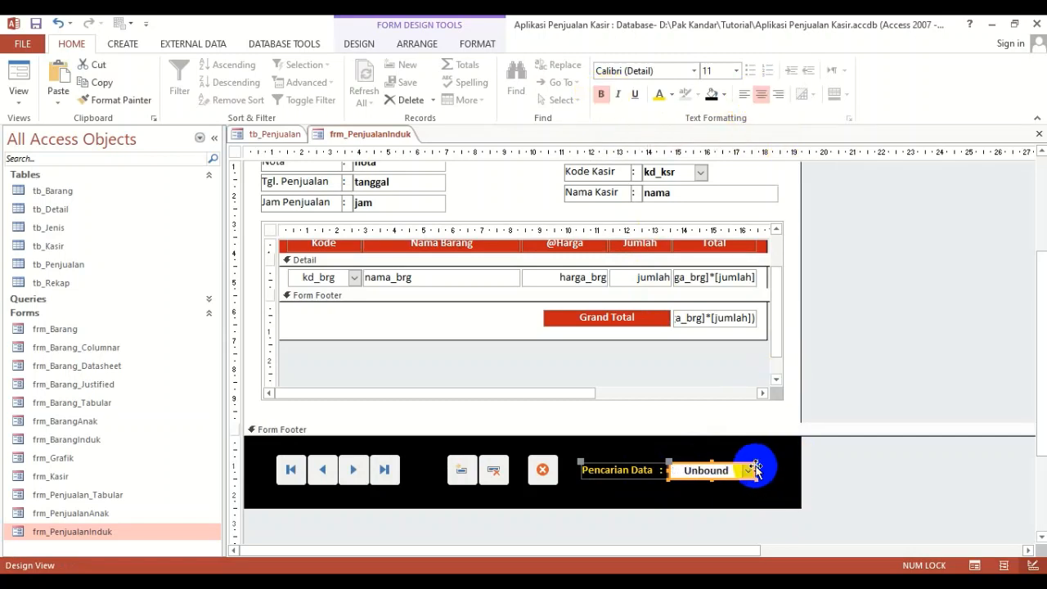
pyautogui.moveTo(754, 469); pyautogui.dragTo(748, 471)
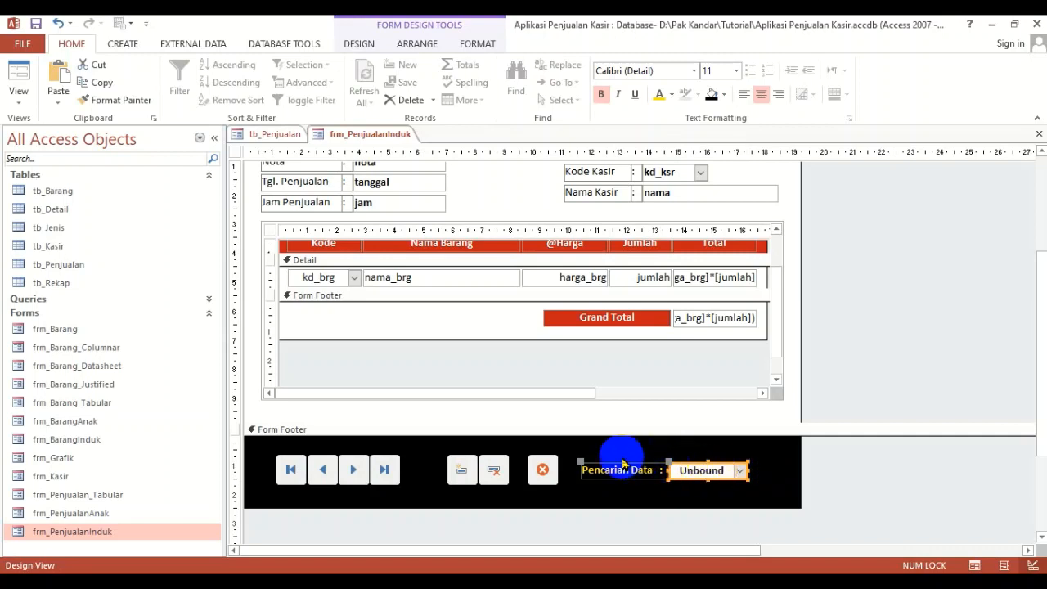
pyautogui.click(648, 431)
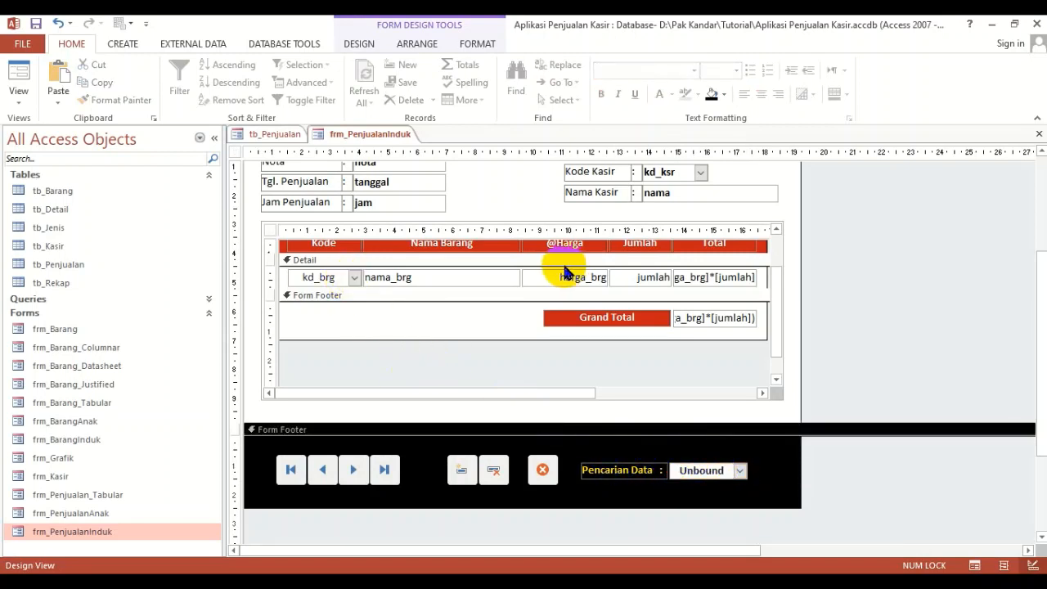
# Close frm_PenjualanInduk with its changes saved and close the tb_Penjualan form without saving.
pyautogui.click(1039, 133)
pyautogui.click(466, 346)
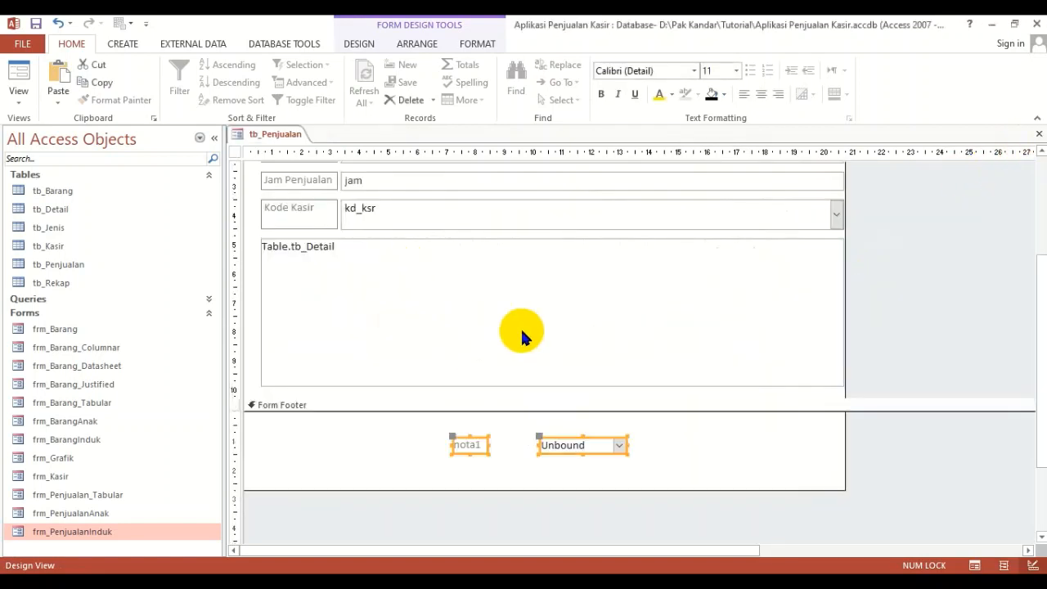
pyautogui.click(1041, 135)
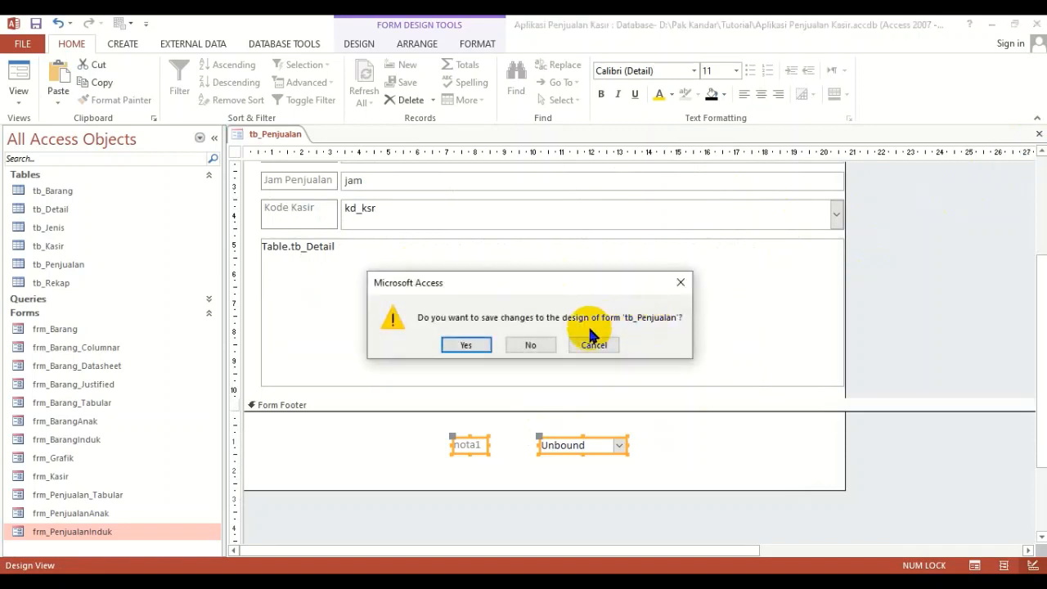
pyautogui.click(533, 347)
# Open frm_PenjualanInduk and test its lookup by finding the third and fourth nota numbers and stepping to the following record.
pyautogui.doubleClick(101, 533)
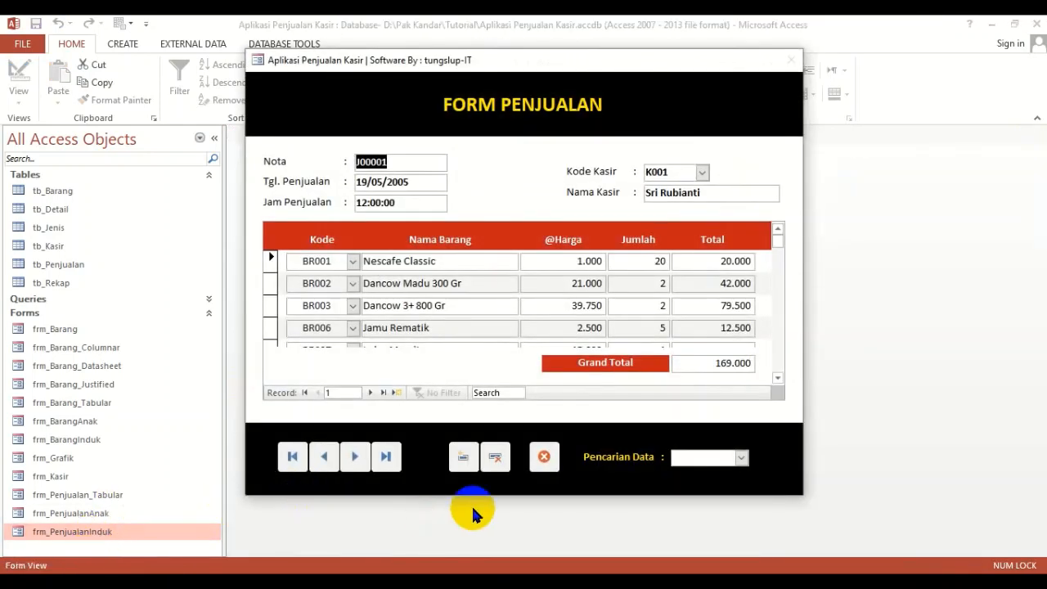
pyautogui.click(741, 458)
pyautogui.click(702, 504)
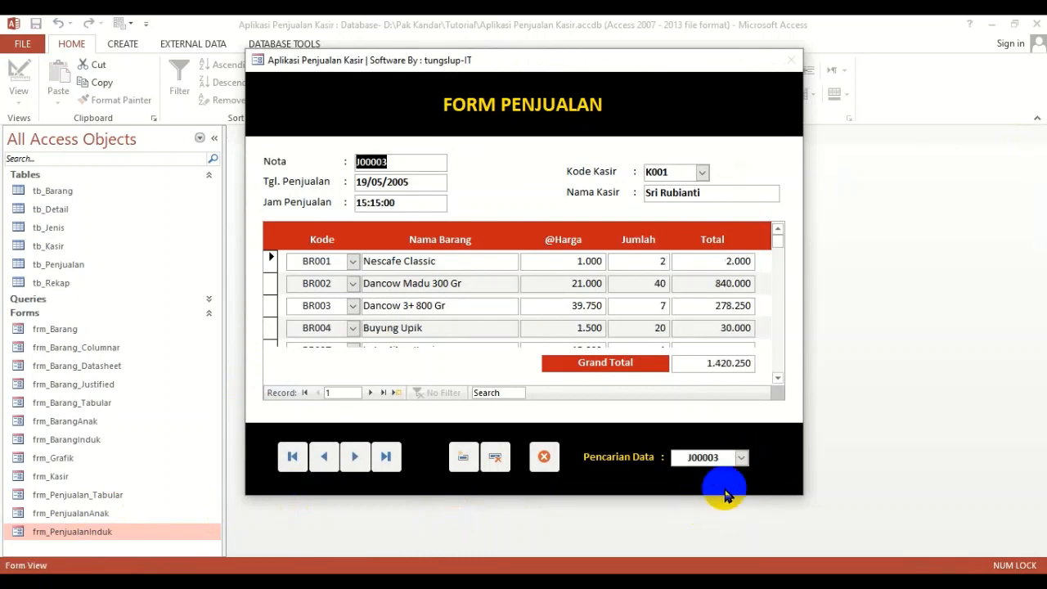
pyautogui.click(742, 457)
pyautogui.click(709, 517)
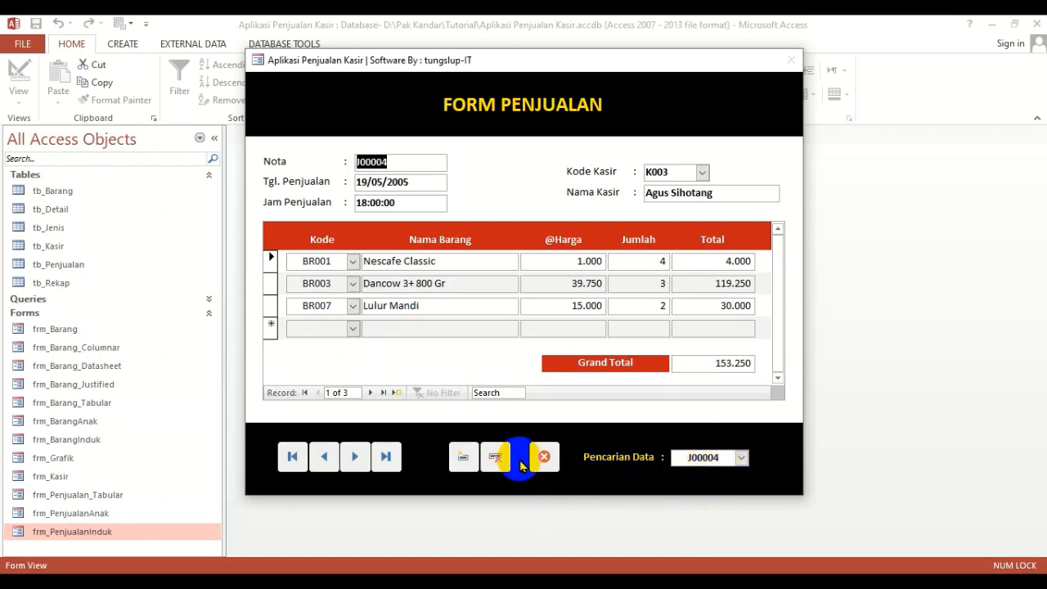
pyautogui.click(356, 456)
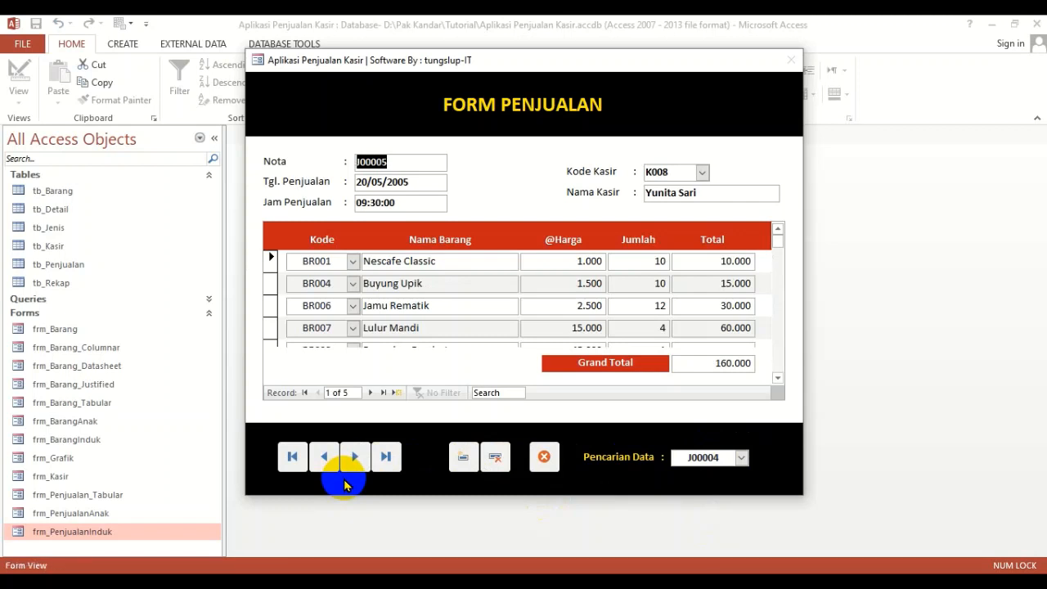
# Start a new sales record with the next nota number in sequence and the sale date 26/02/2021.
pyautogui.click(463, 459)
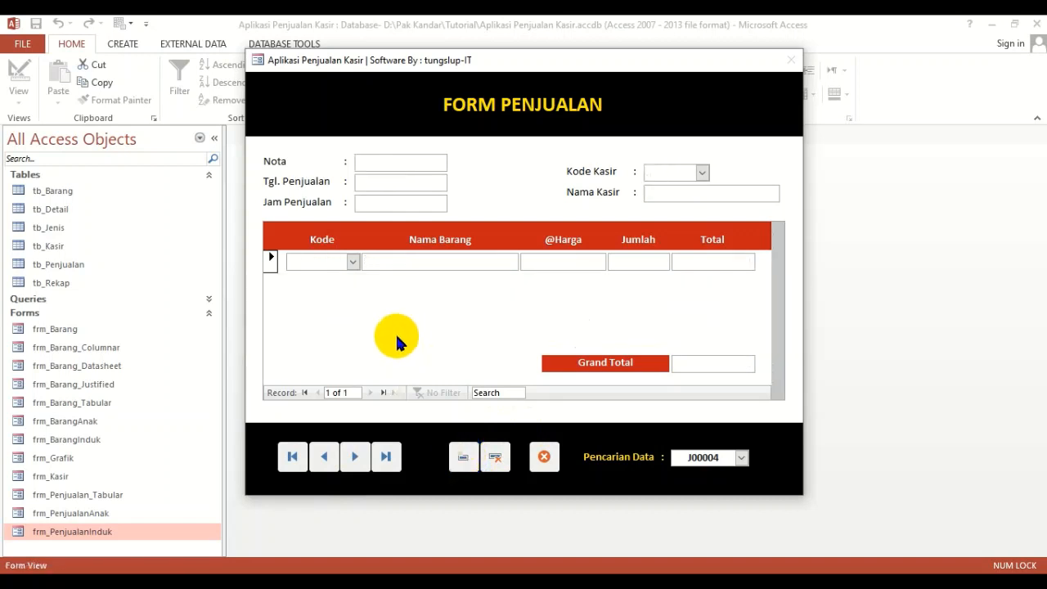
pyautogui.write('J00006')
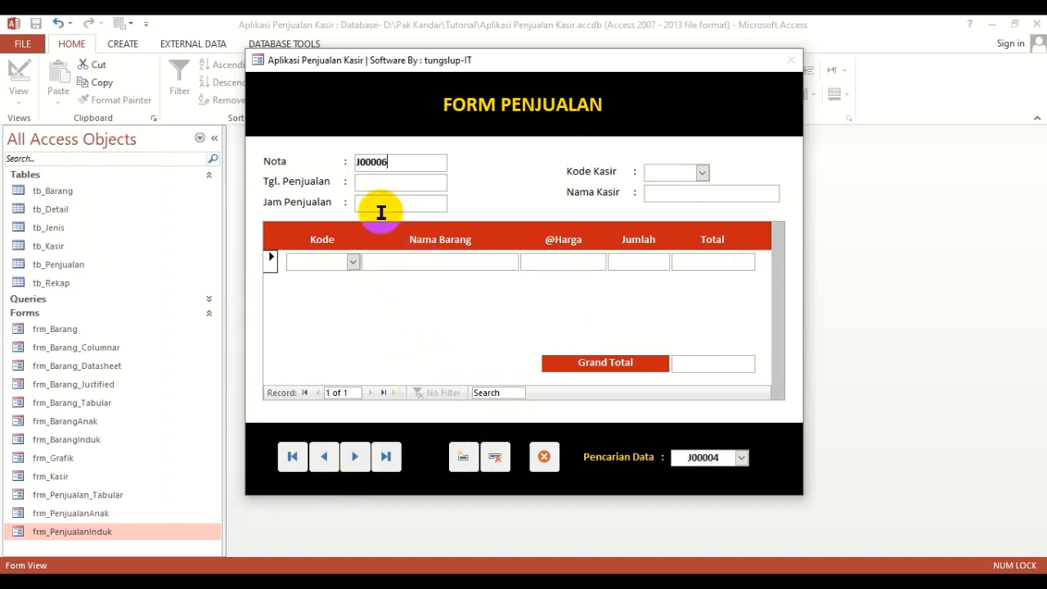
pyautogui.click(365, 184)
pyautogui.click(455, 181)
pyautogui.click(423, 259)
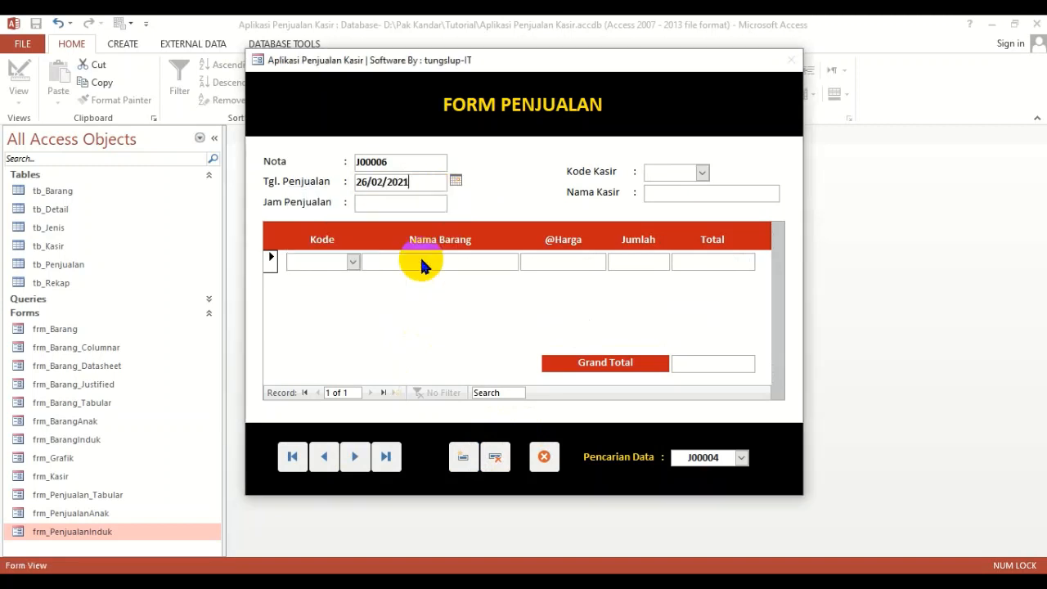
pyautogui.click(379, 202)
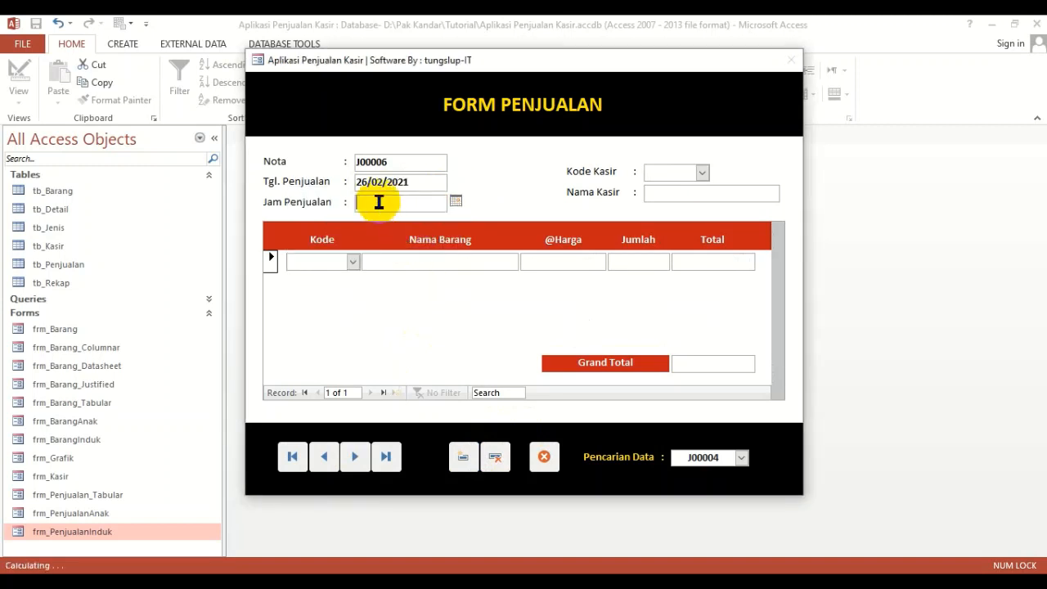
pyautogui.click(456, 201)
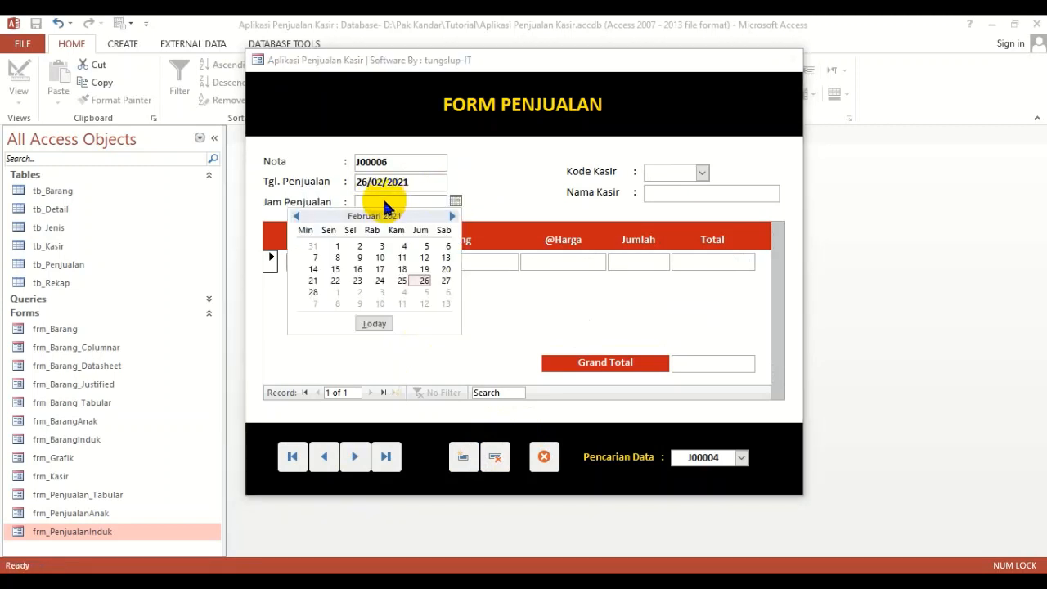
pyautogui.click(372, 325)
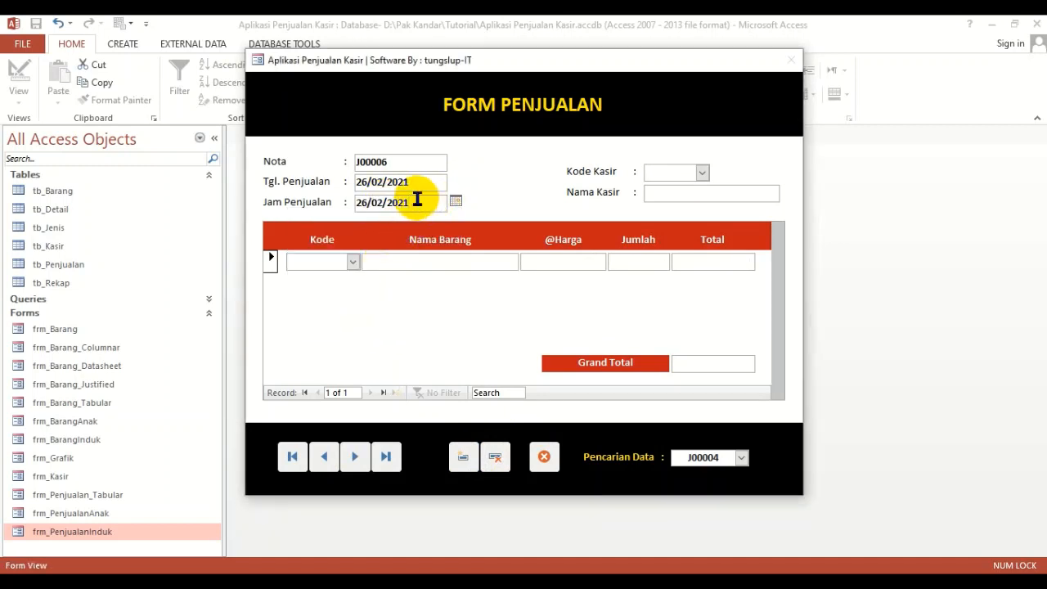
# Set the sale time (Jam Penjualan) to 10:30:00 and choose cashier code K007.
pyautogui.click(309, 200)
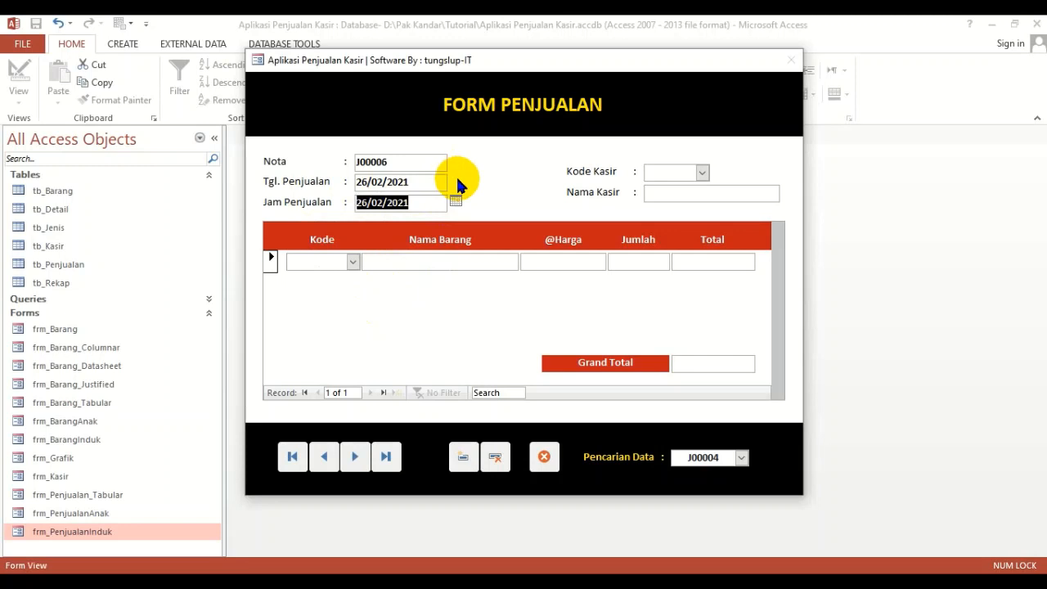
pyautogui.write('10')
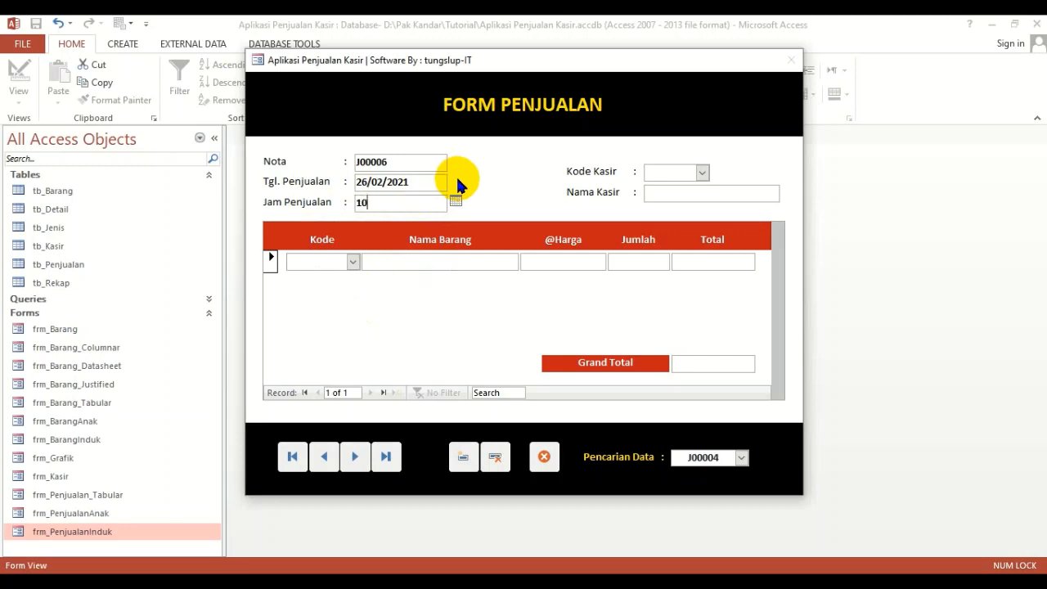
pyautogui.write(':30:00')
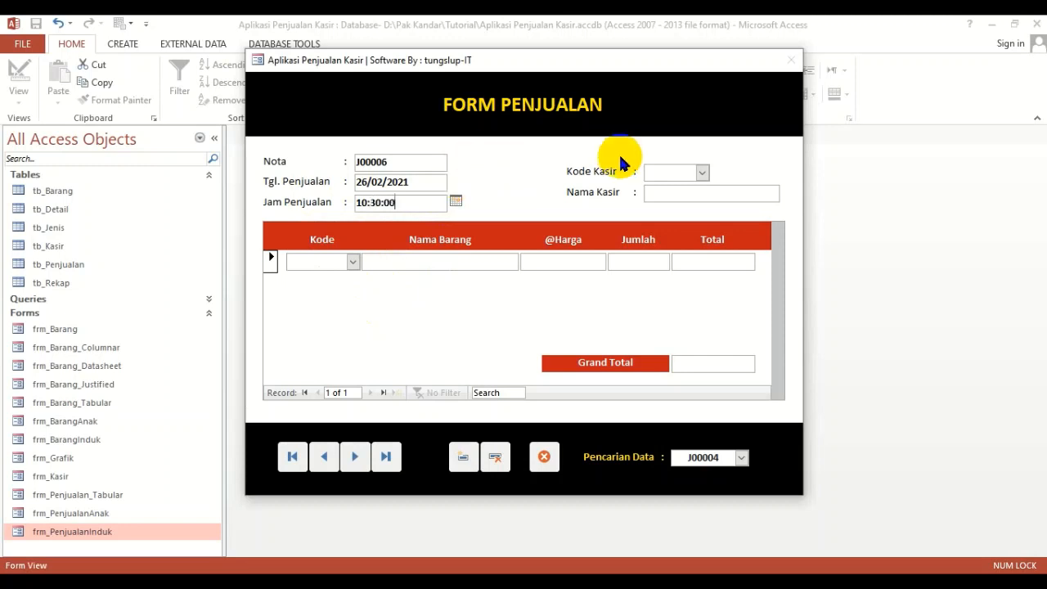
pyautogui.click(672, 173)
pyautogui.click(702, 173)
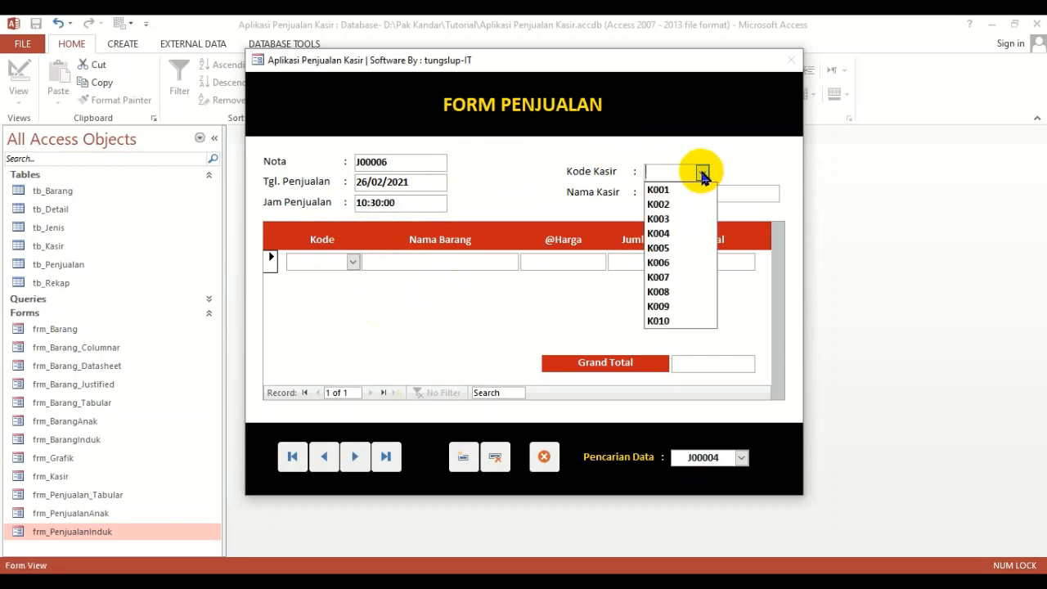
pyautogui.click(678, 278)
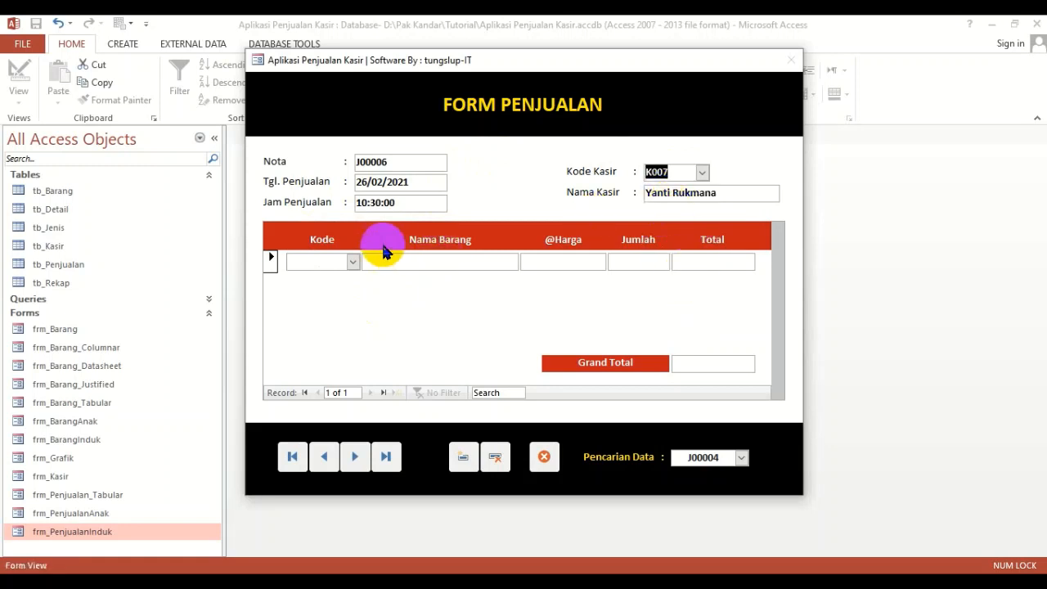
# Enter item BR002 (Dancow Madu 300 Gr) with quantity 2 as the first sale line.
pyautogui.click(352, 262)
pyautogui.click(325, 294)
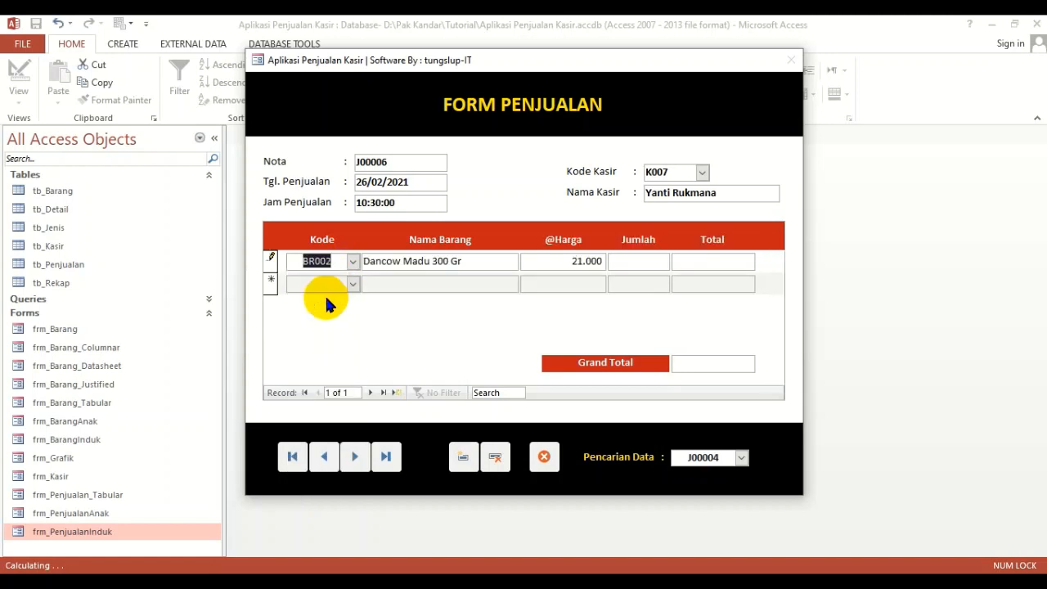
pyautogui.click(649, 262)
pyautogui.write('2')
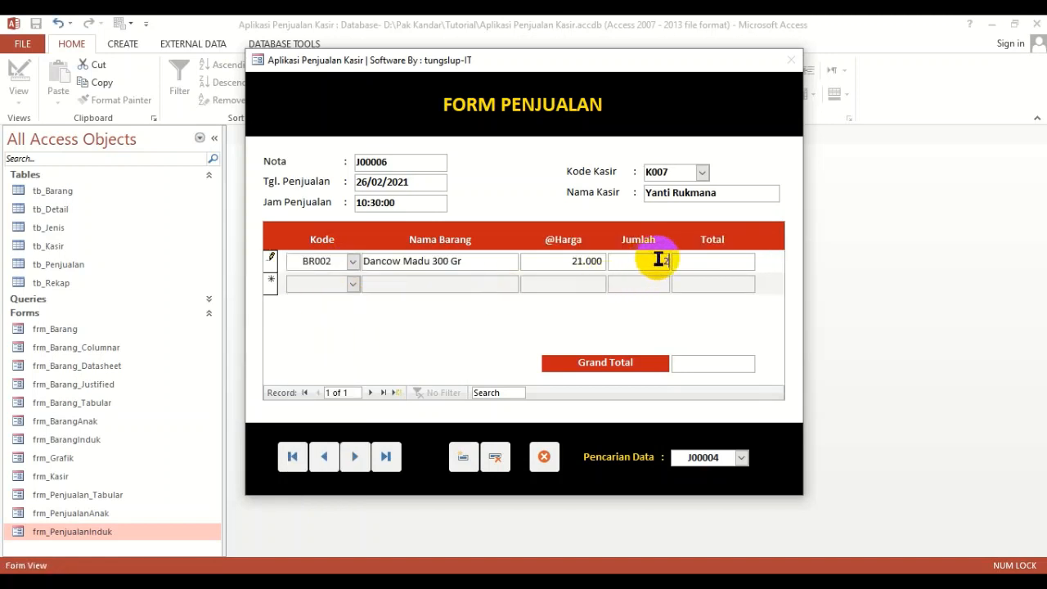
pyautogui.press('Tab')
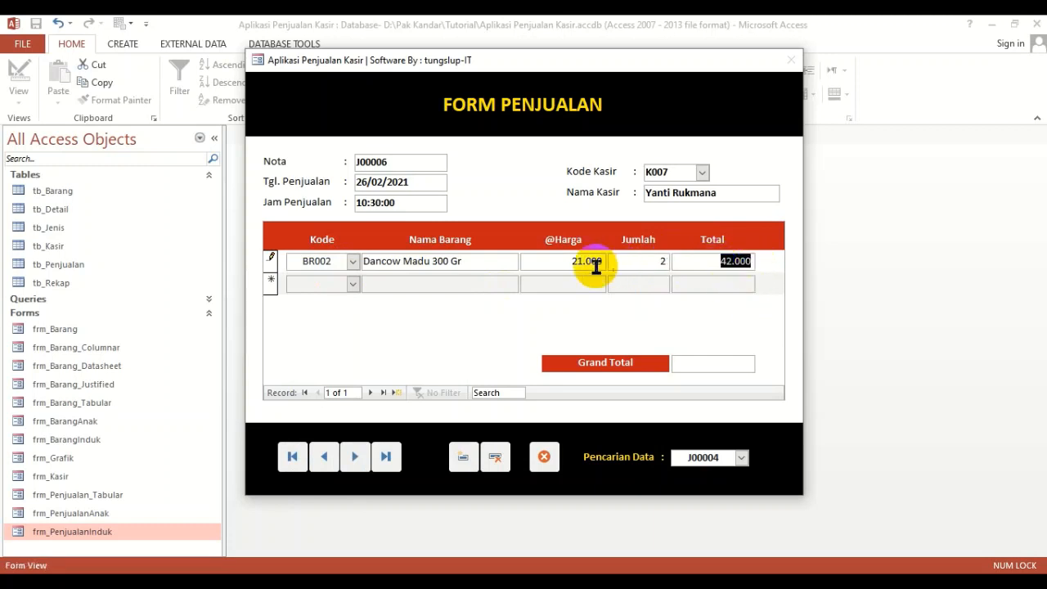
pyautogui.click(307, 284)
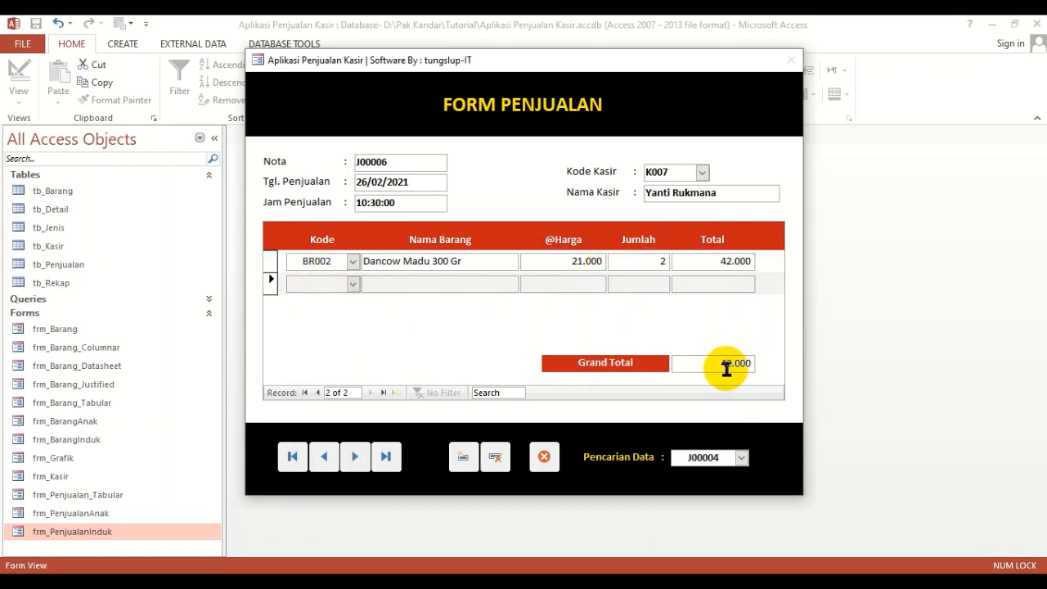
# Enter item BR005 (Pegel Linu Compet) with quantity 10 as the second sale line.
pyautogui.click(352, 285)
pyautogui.click(322, 358)
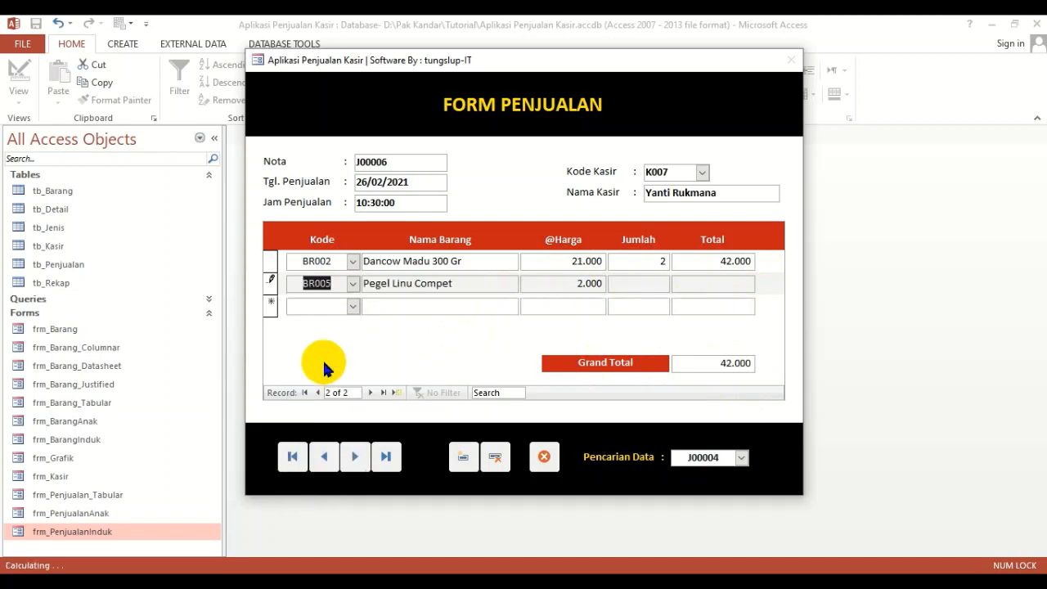
pyautogui.click(649, 283)
pyautogui.write('10')
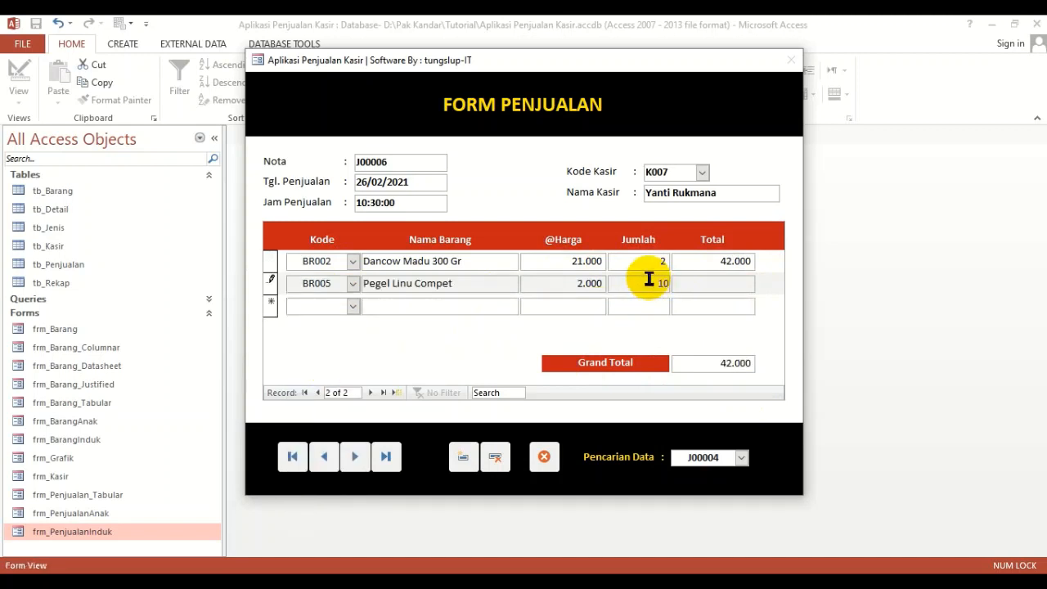
pyautogui.press('Tab')
pyautogui.click(307, 304)
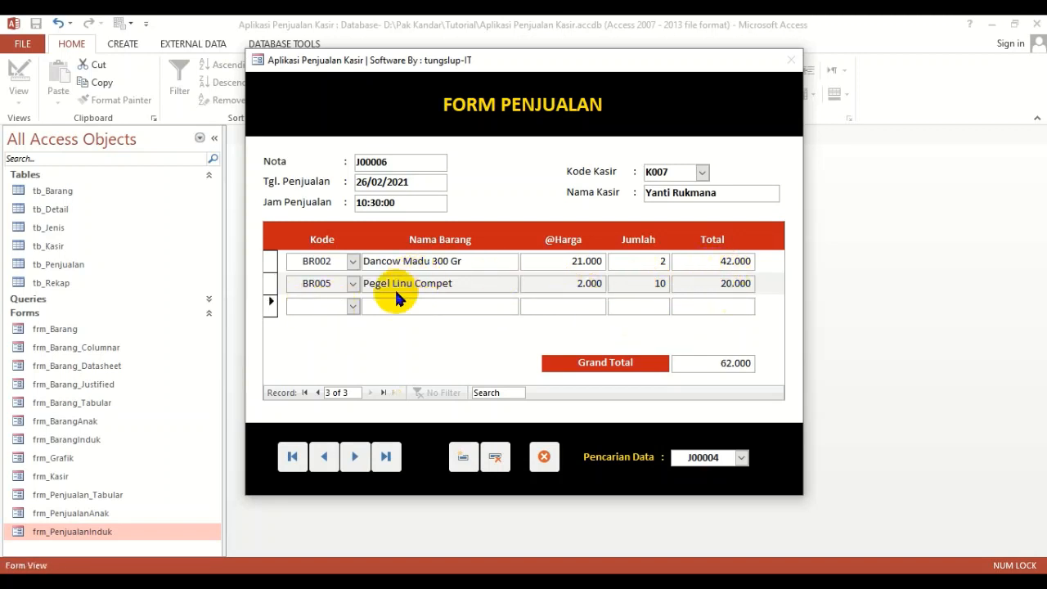
# Enter item BR010 (Penyegar Mawar) with quantity 1 as the third sale line and save the line.
pyautogui.click(357, 309)
pyautogui.click(325, 452)
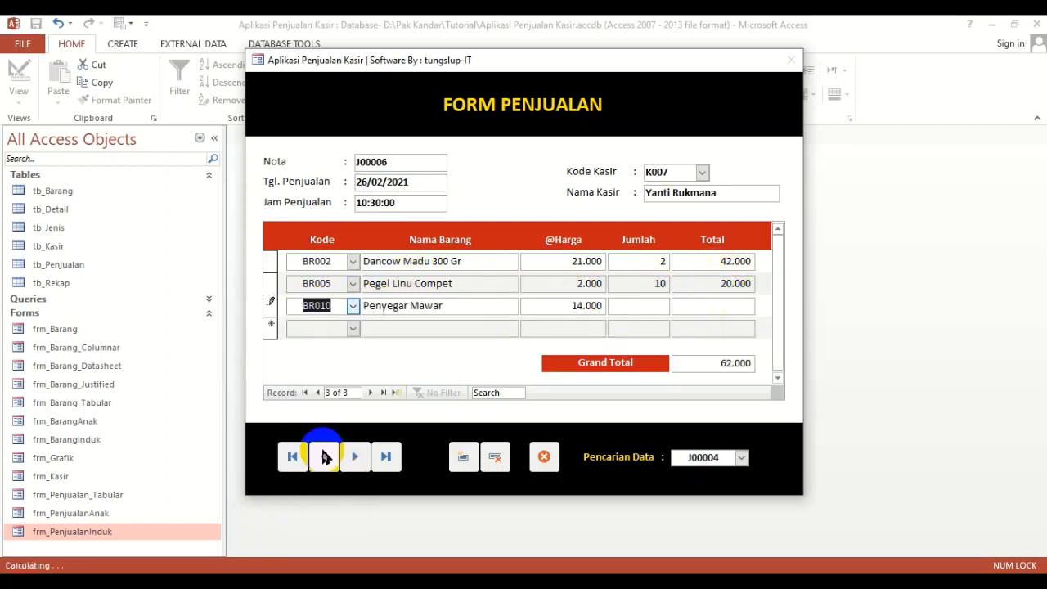
pyautogui.click(625, 303)
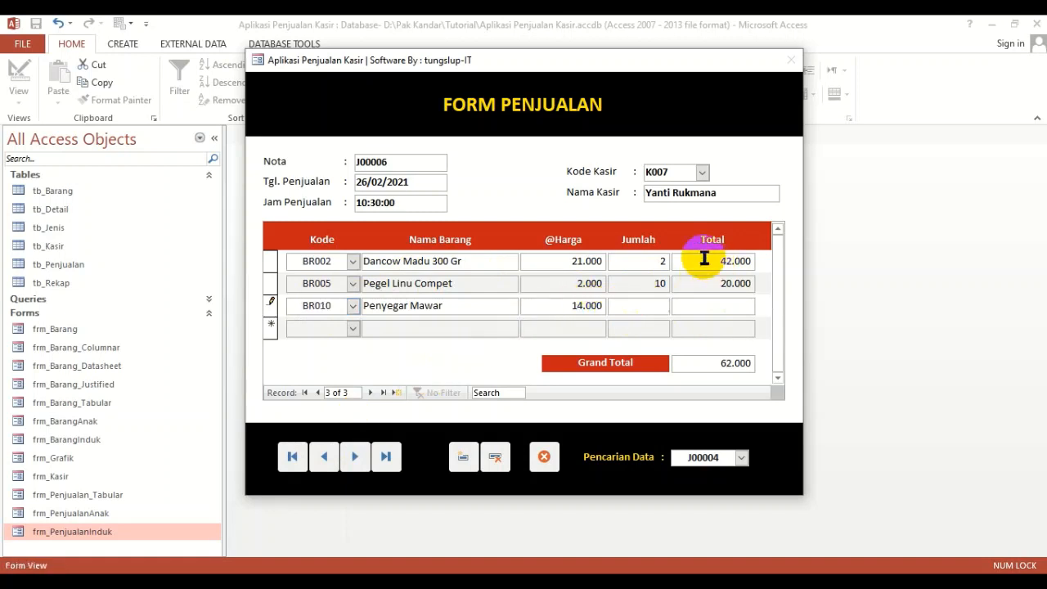
pyautogui.write('1')
pyautogui.press('Tab')
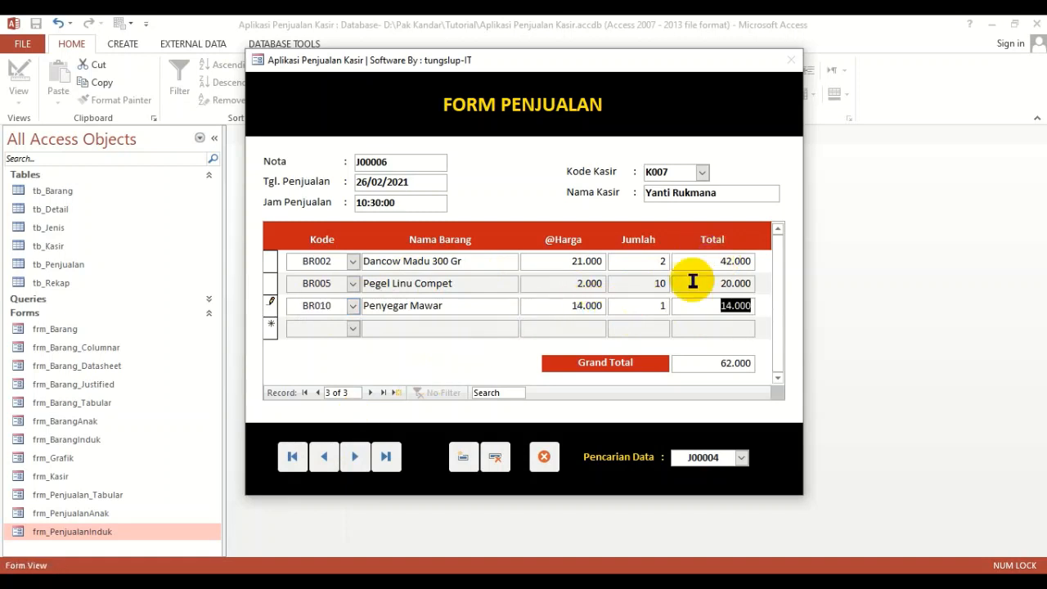
pyautogui.click(739, 304)
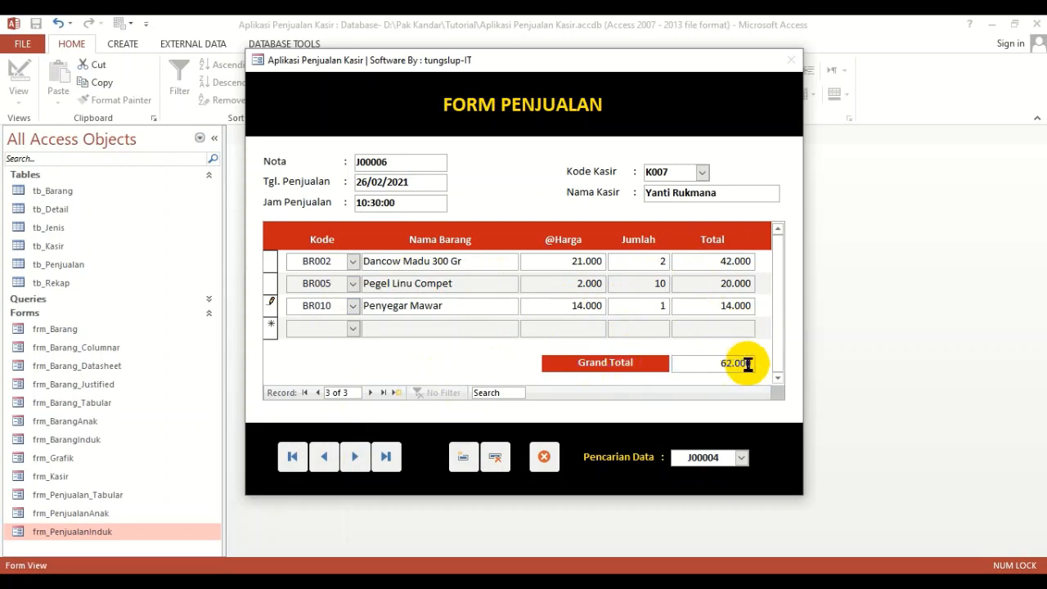
pyautogui.press('Return')
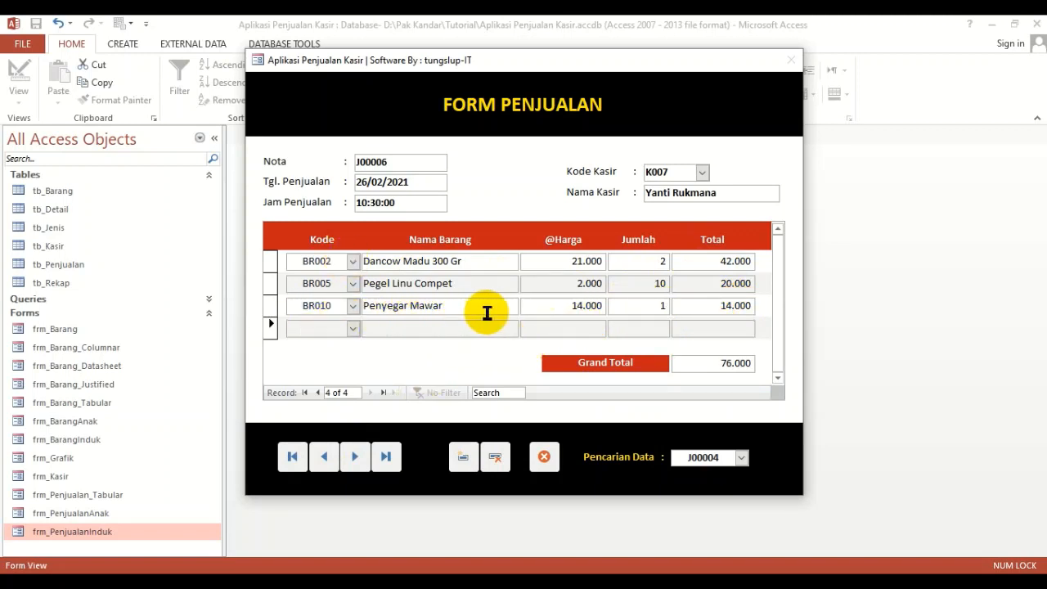
pyautogui.click(665, 347)
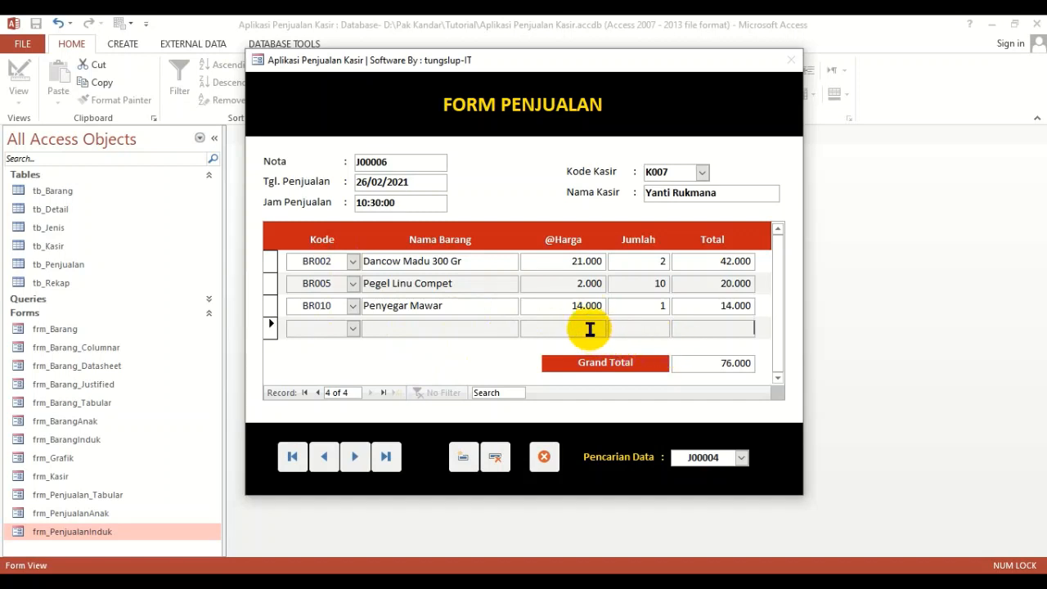
pyautogui.click(553, 344)
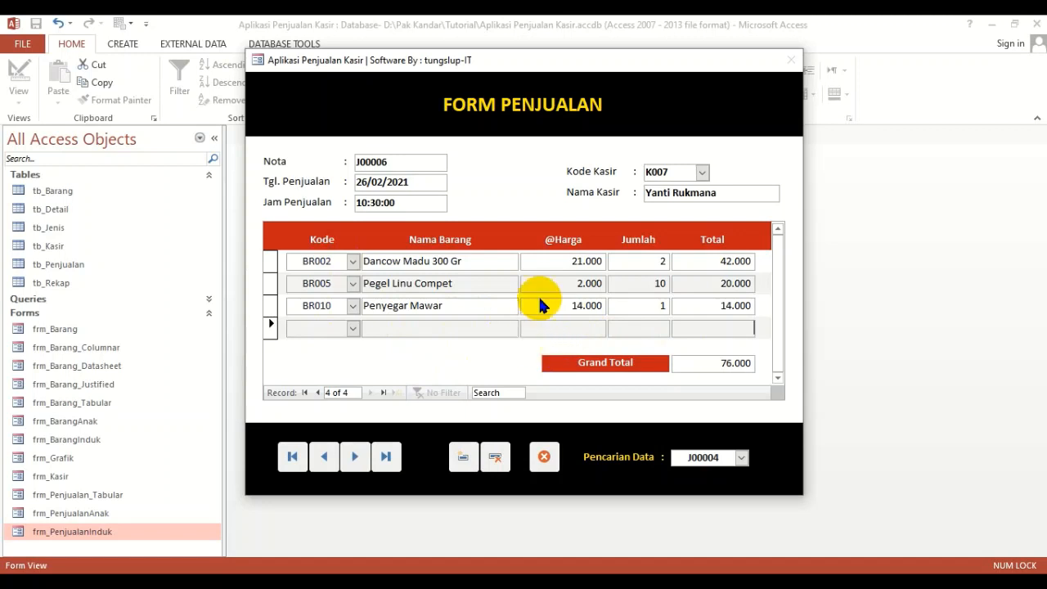
# Close the sales form and check the tb_Penjualan table for the new sale J00006.
pyautogui.click(544, 457)
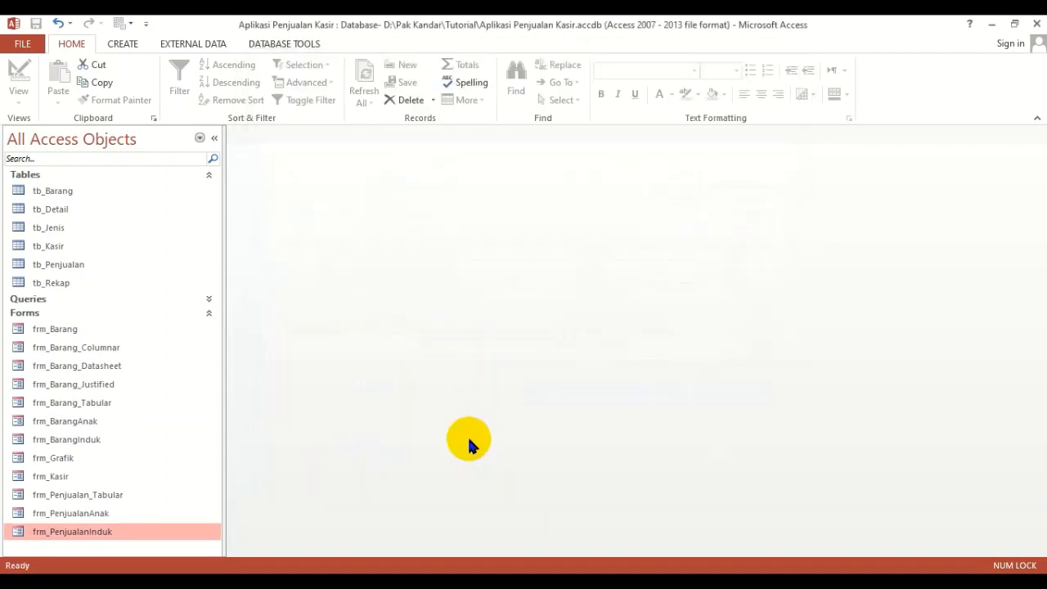
pyautogui.doubleClick(74, 264)
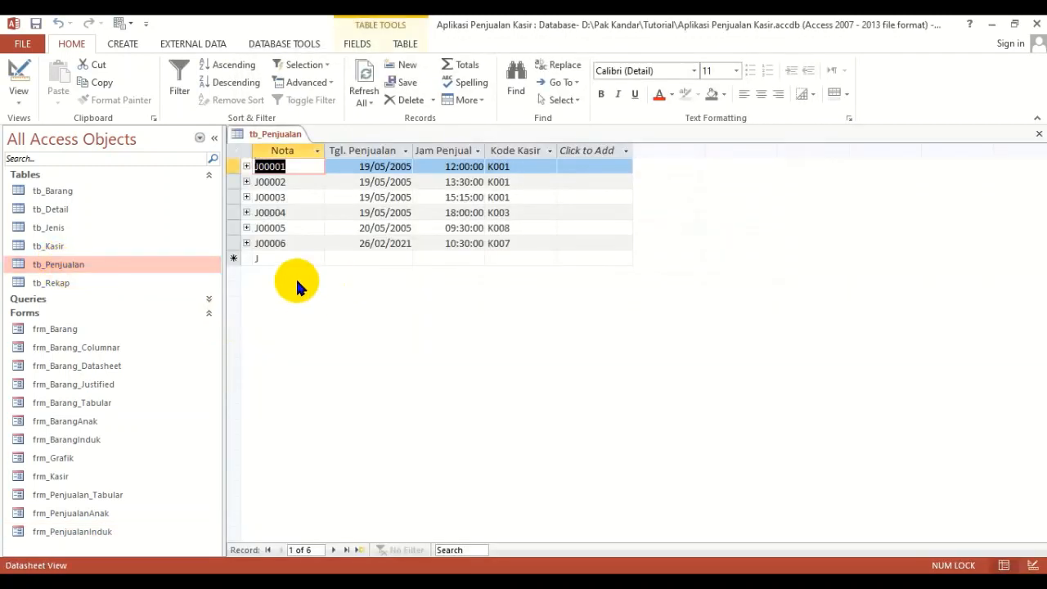
pyautogui.click(233, 244)
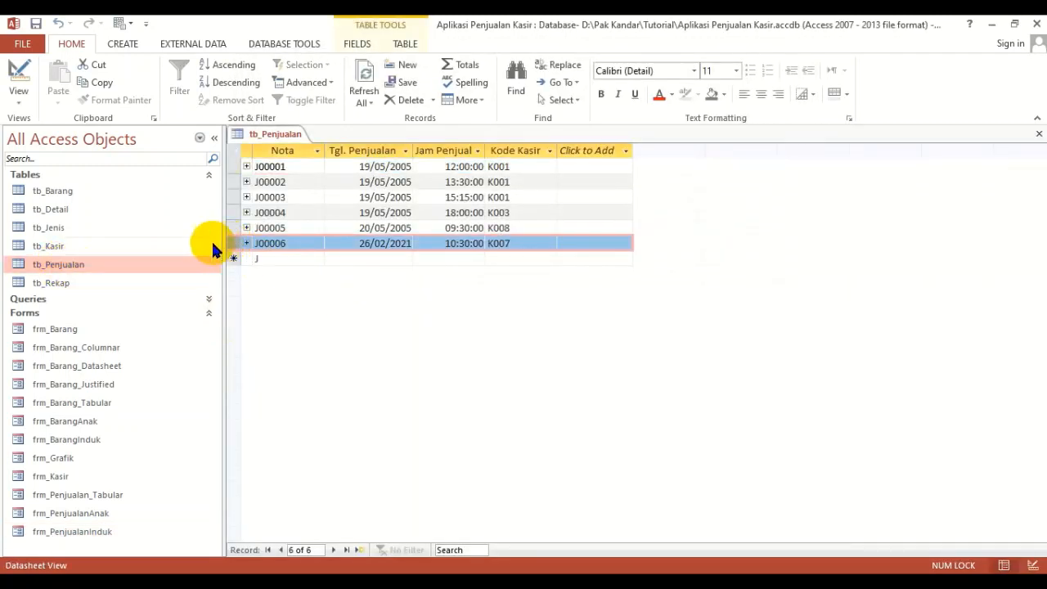
pyautogui.click(136, 267)
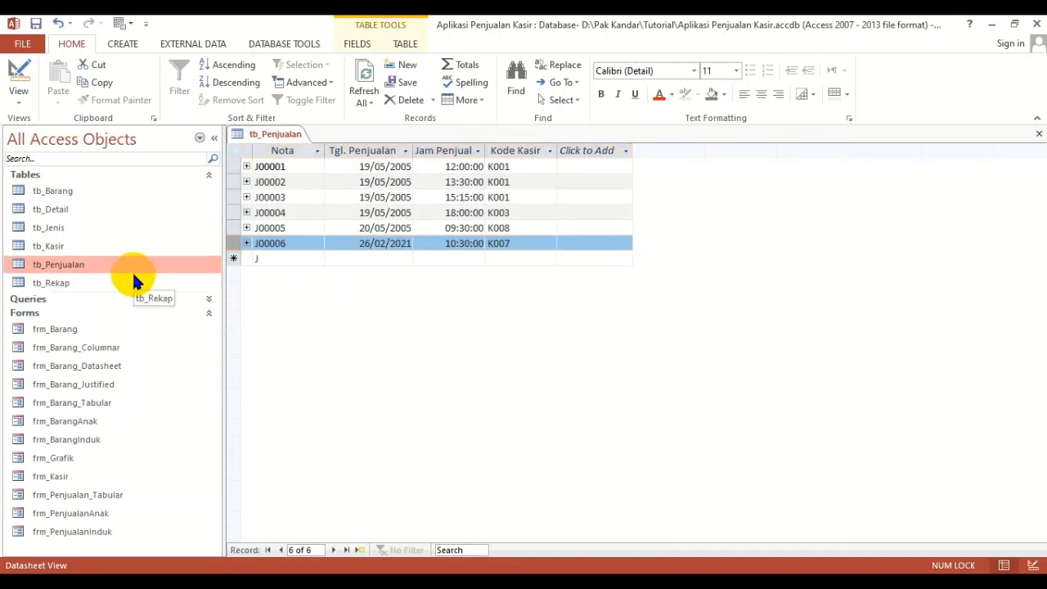
# Check the tb_Detail table for the item lines of sale J00006, and close both open tables.
pyautogui.click(62, 228)
pyautogui.doubleClick(60, 211)
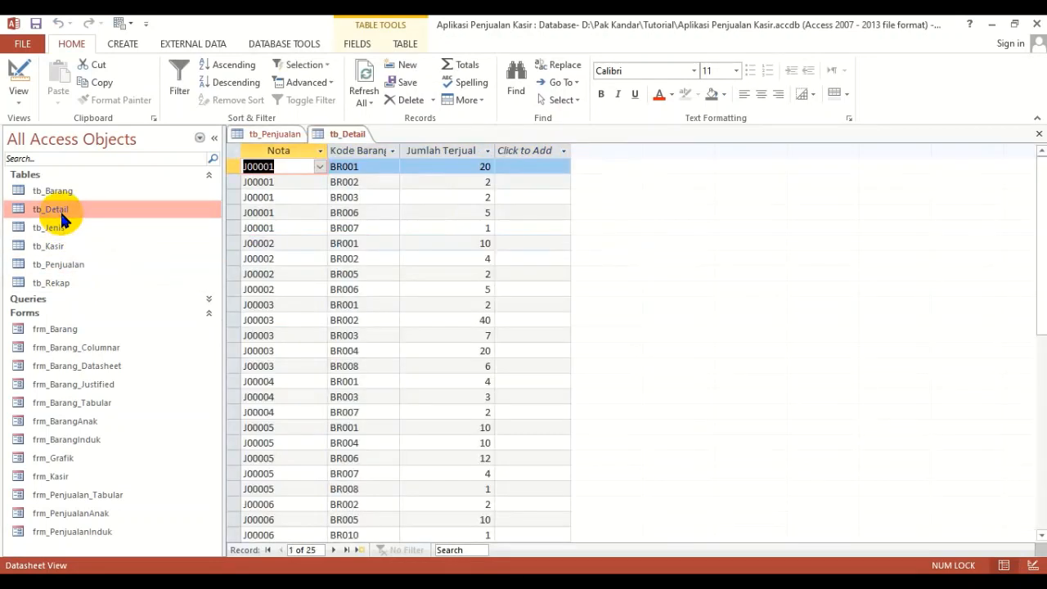
pyautogui.click(1036, 135)
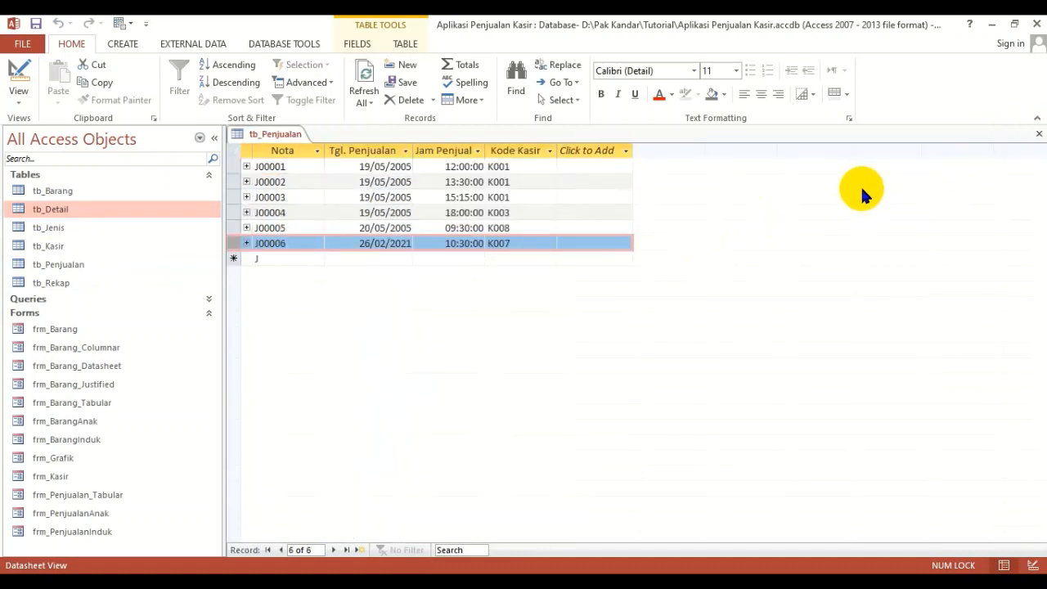
pyautogui.click(1038, 134)
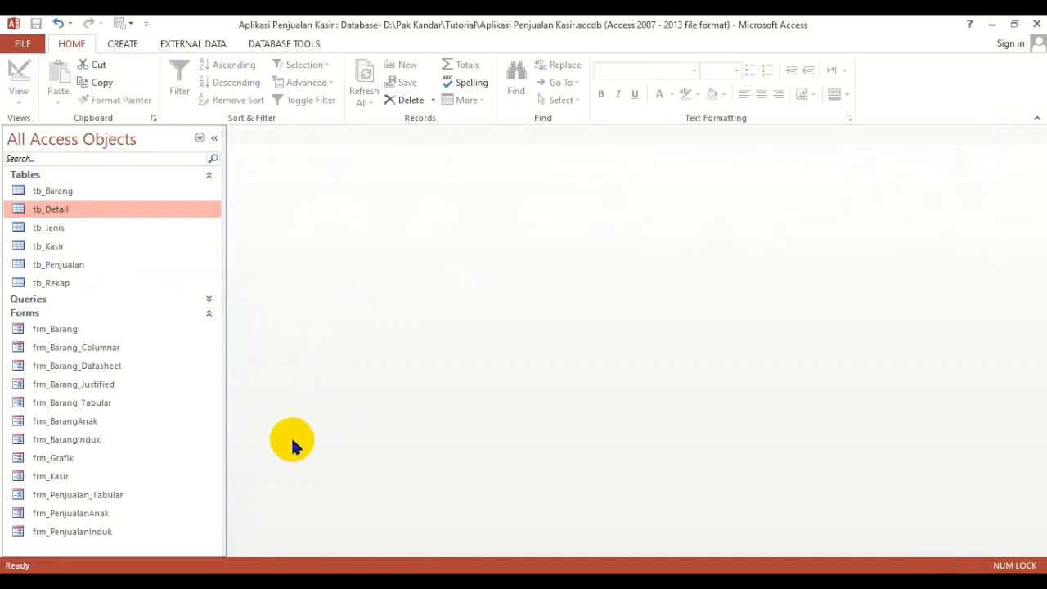
# Reopen frm_PenjualanInduk, delete the last sale J00006 with its related lines, and browse to the last remaining record.
pyautogui.click(82, 536)
pyautogui.doubleClick(81, 540)
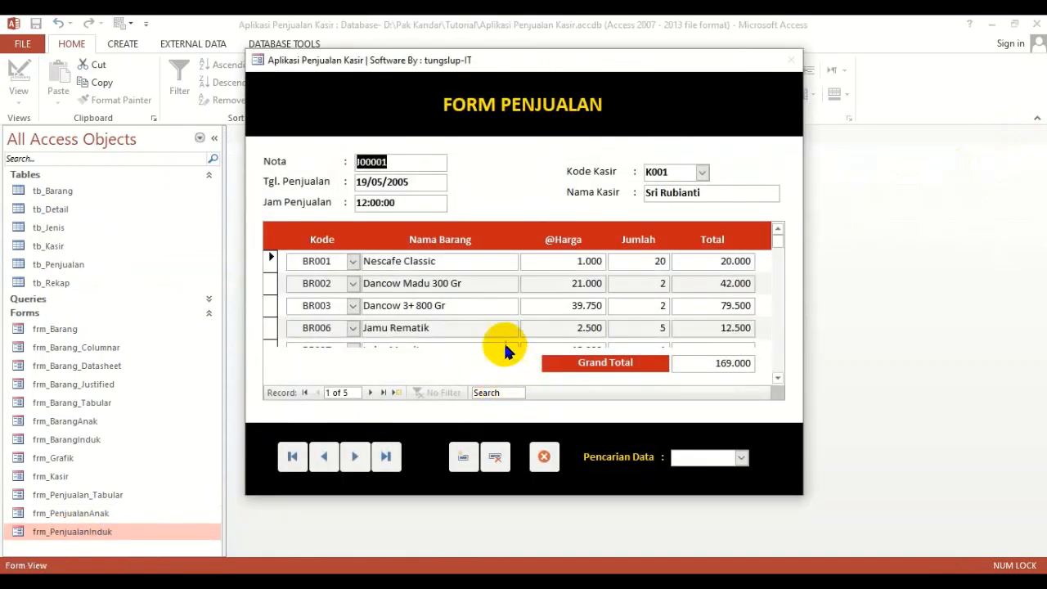
pyautogui.click(386, 457)
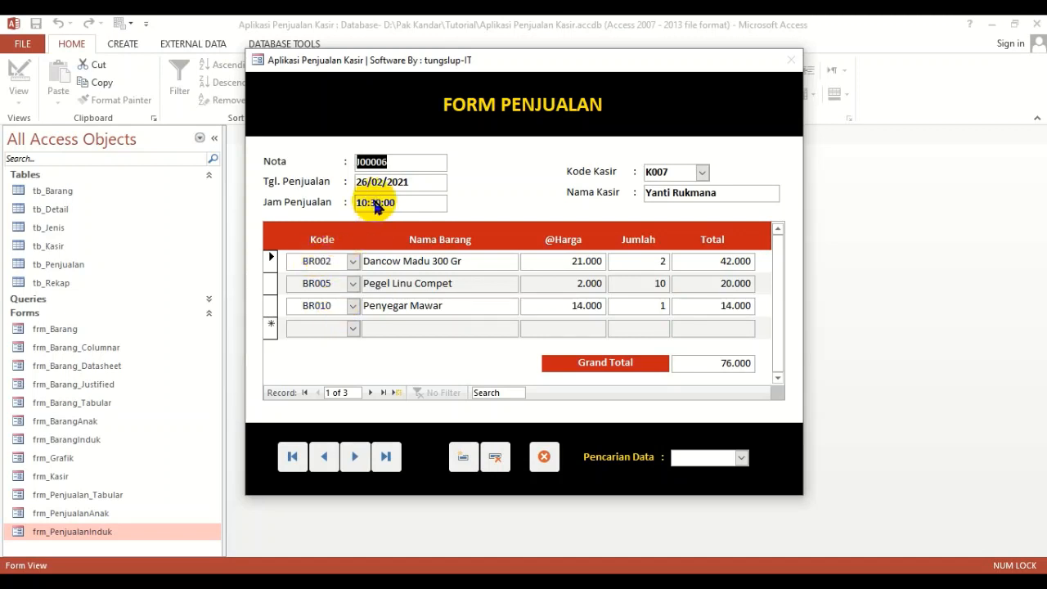
pyautogui.click(496, 451)
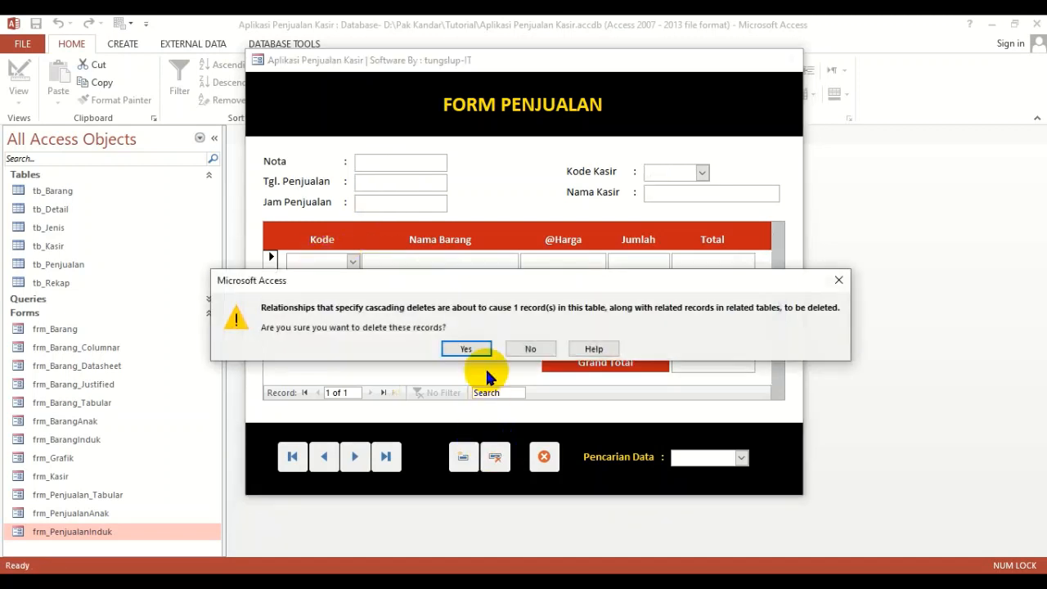
pyautogui.click(469, 349)
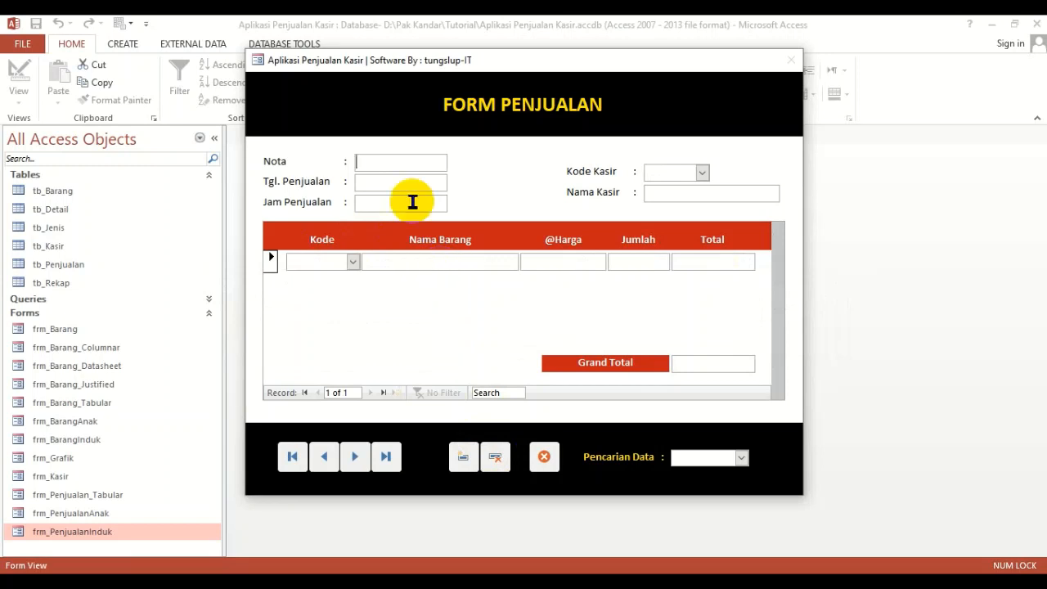
pyautogui.click(292, 459)
pyautogui.click(387, 456)
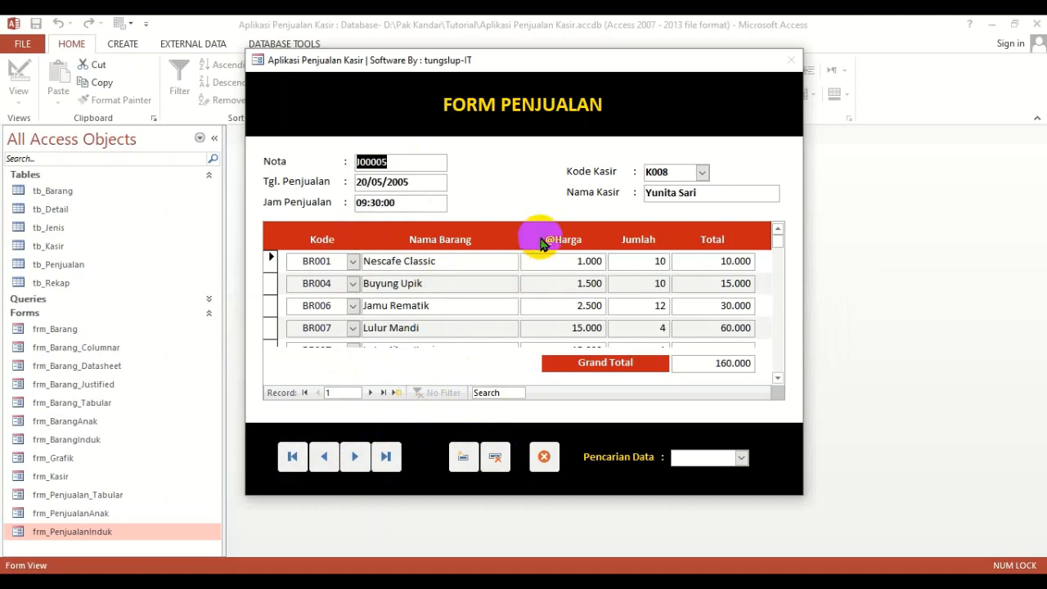
# Check the tb_Penjualan table for the removal of sale J00006, and reopen frm_PenjualanInduk.
pyautogui.click(544, 456)
pyautogui.doubleClick(74, 264)
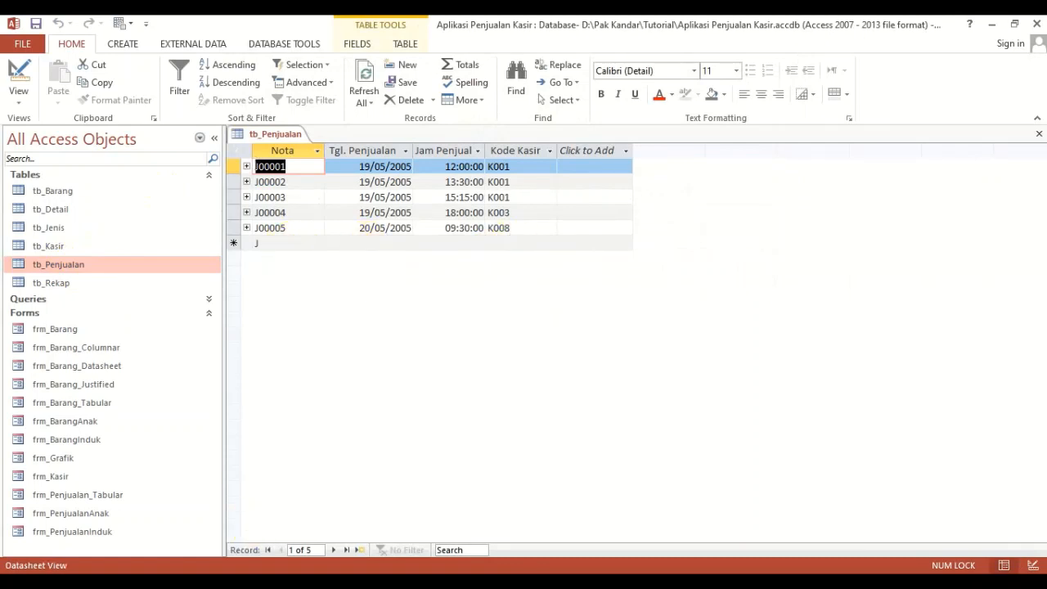
pyautogui.click(1037, 133)
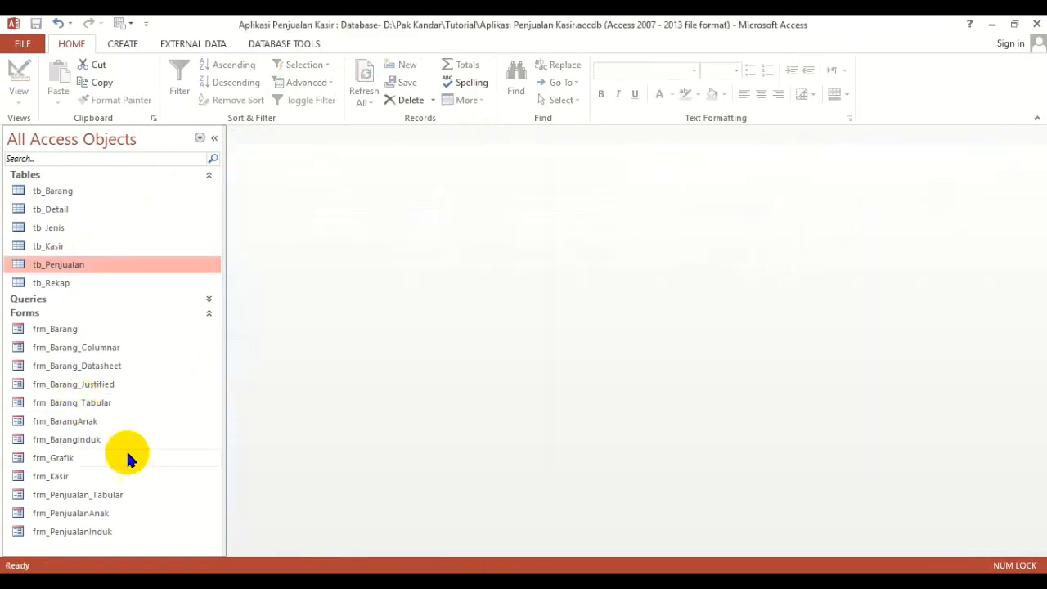
pyautogui.doubleClick(101, 532)
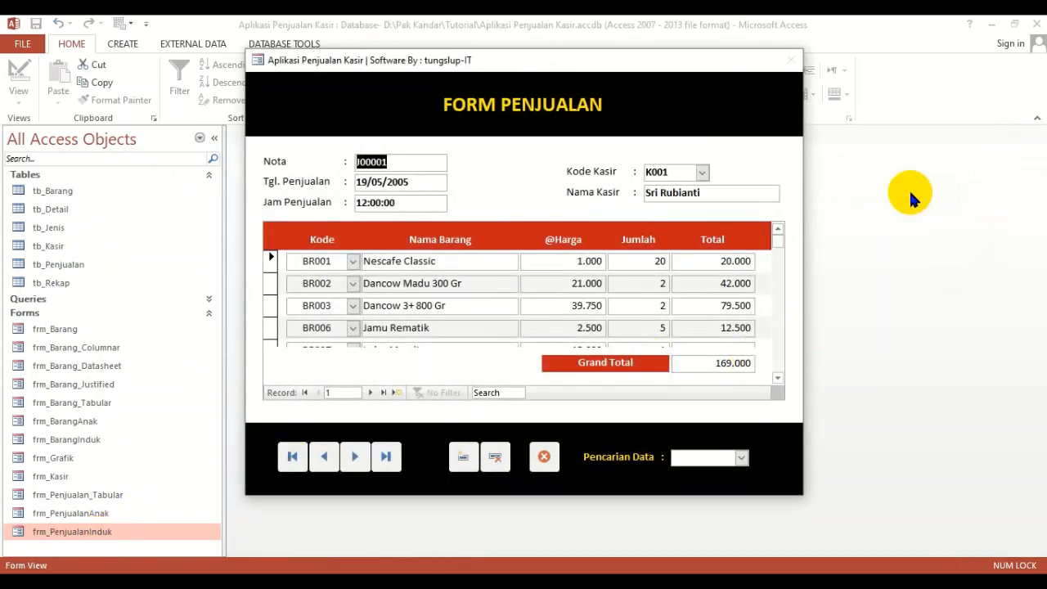